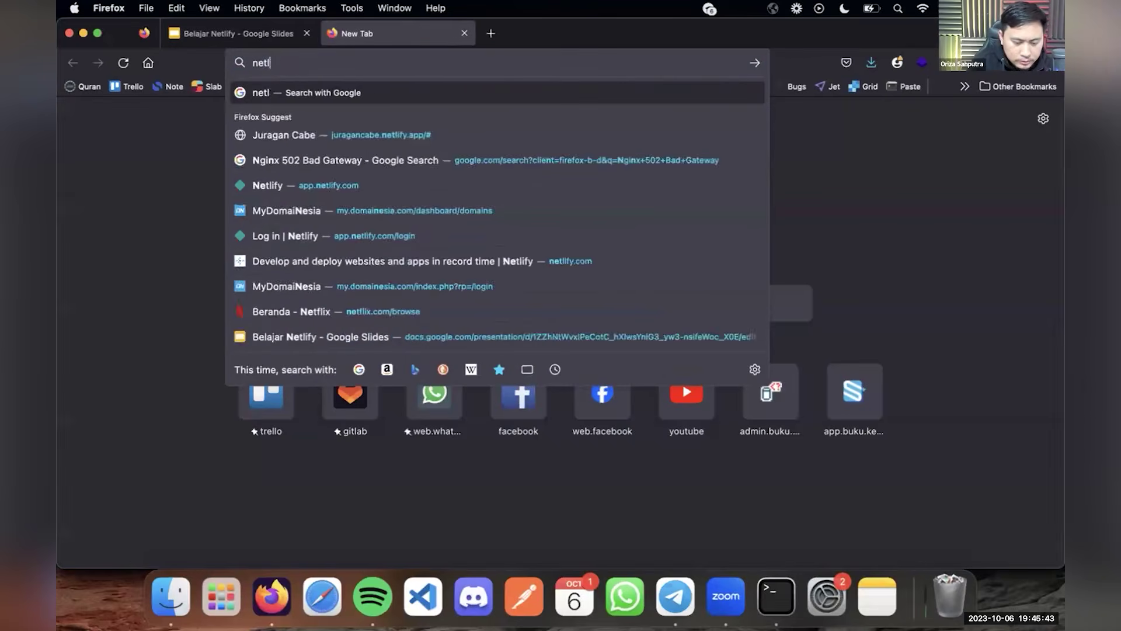
Open the Netlify web app and show the team's list of sites.
key(Return)
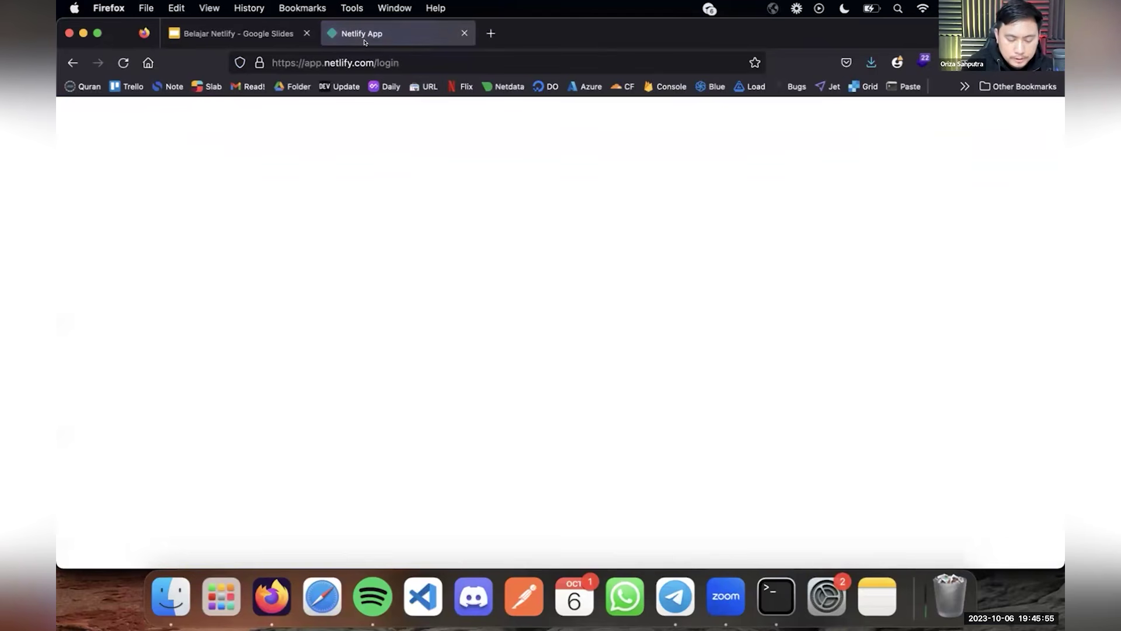
click(429, 54)
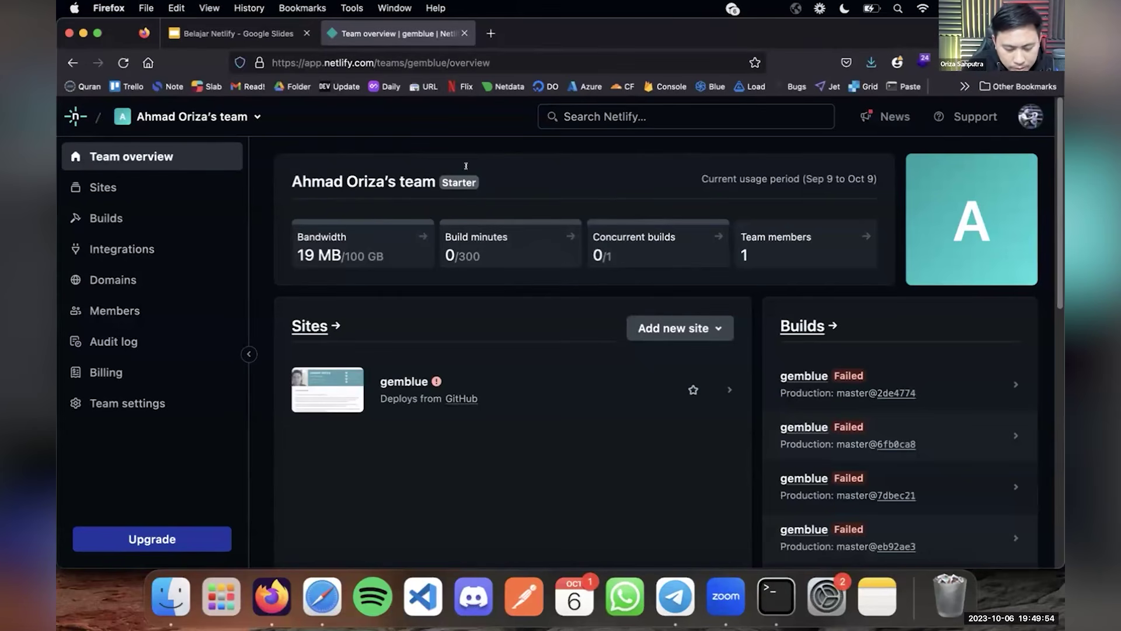
click(97, 188)
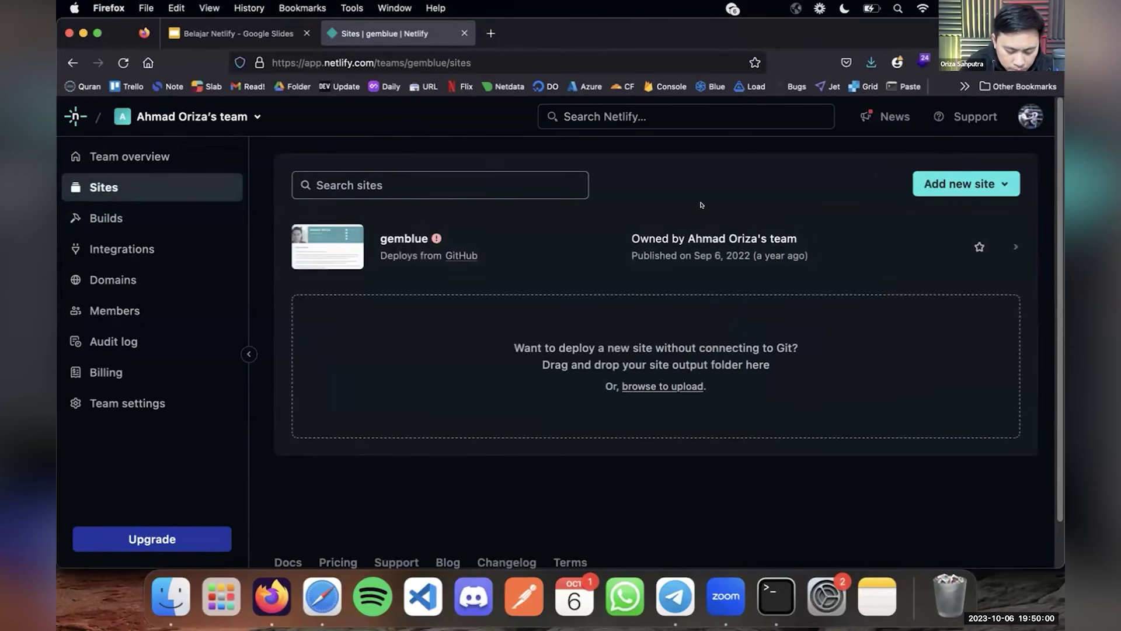
Switch to Terminal and list the contents of the Coding folder.
click(776, 595)
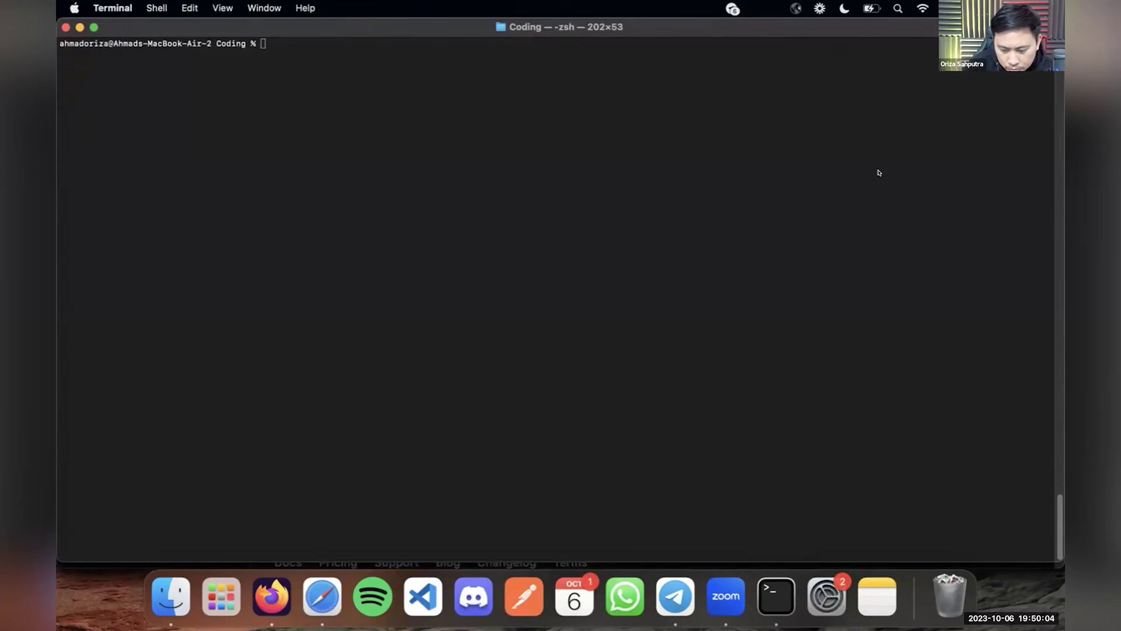
click(610, 306)
text(ls)
key(Return)
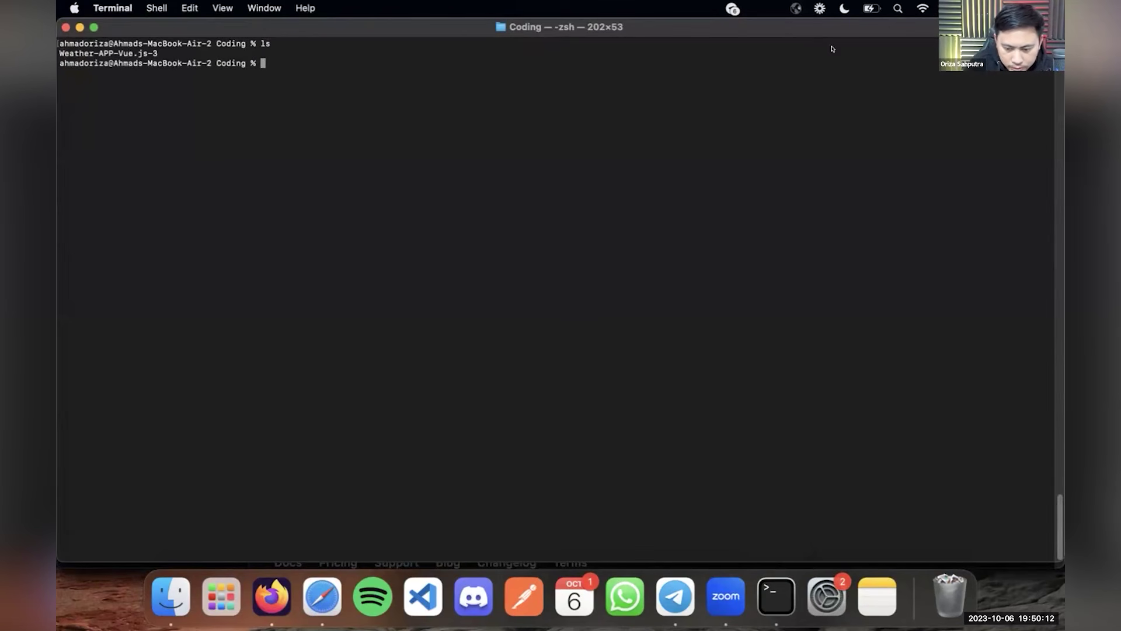
click(879, 365)
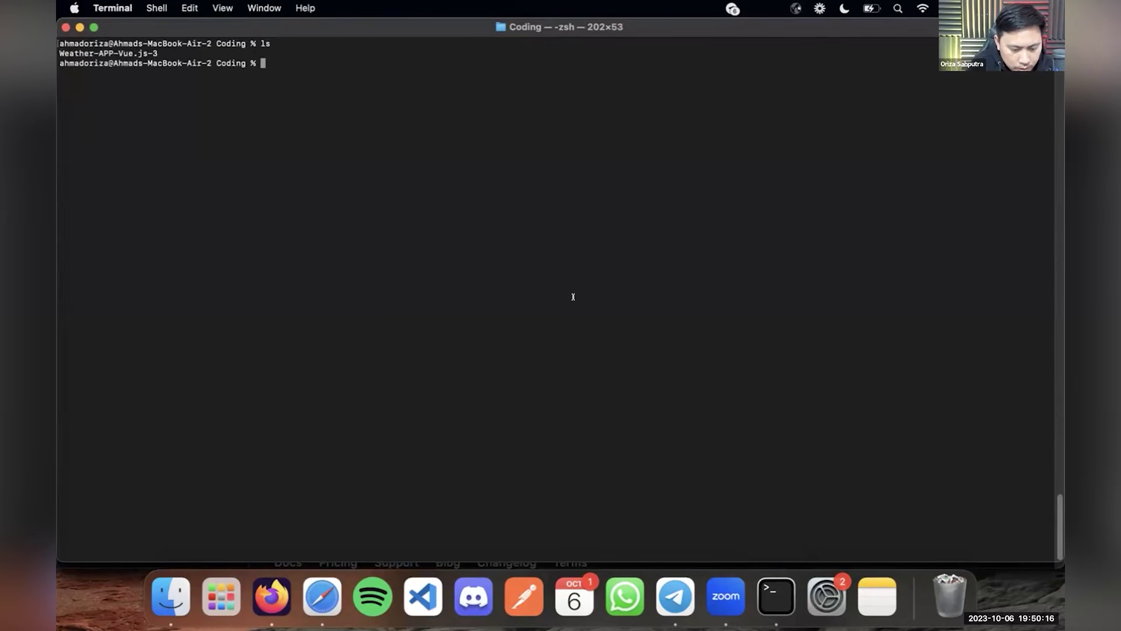
Change into the Weather-APP-Vue.js-3 folder and open it in Visual Studio Code with "code .".
text(cd Whe)
key(BackSpace)
key(BackSpace)
key(BackSpace)
key(BackSpace)
key(BackSpace)
key(BackSpace)
text(cd Wea)
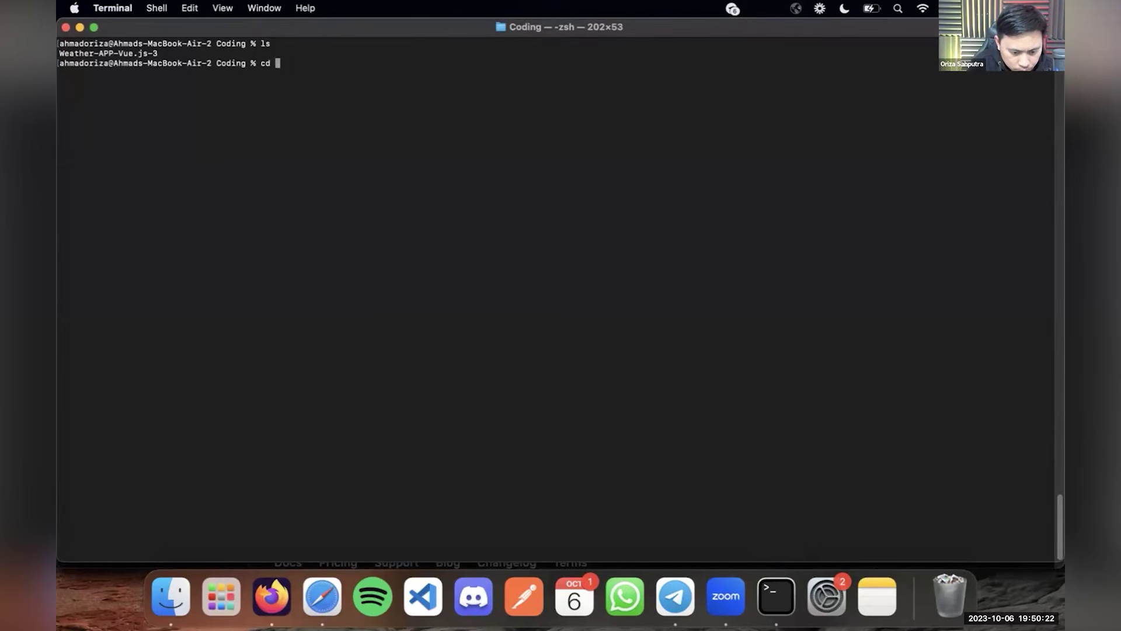
key(Tab)
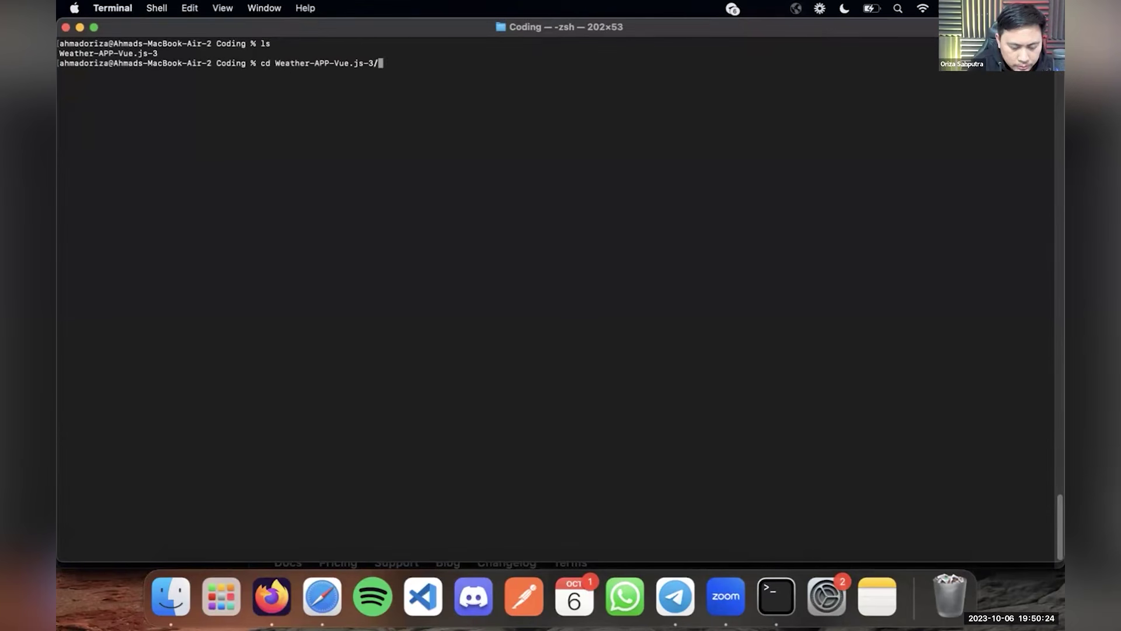
key(Return)
text(code .)
key(Return)
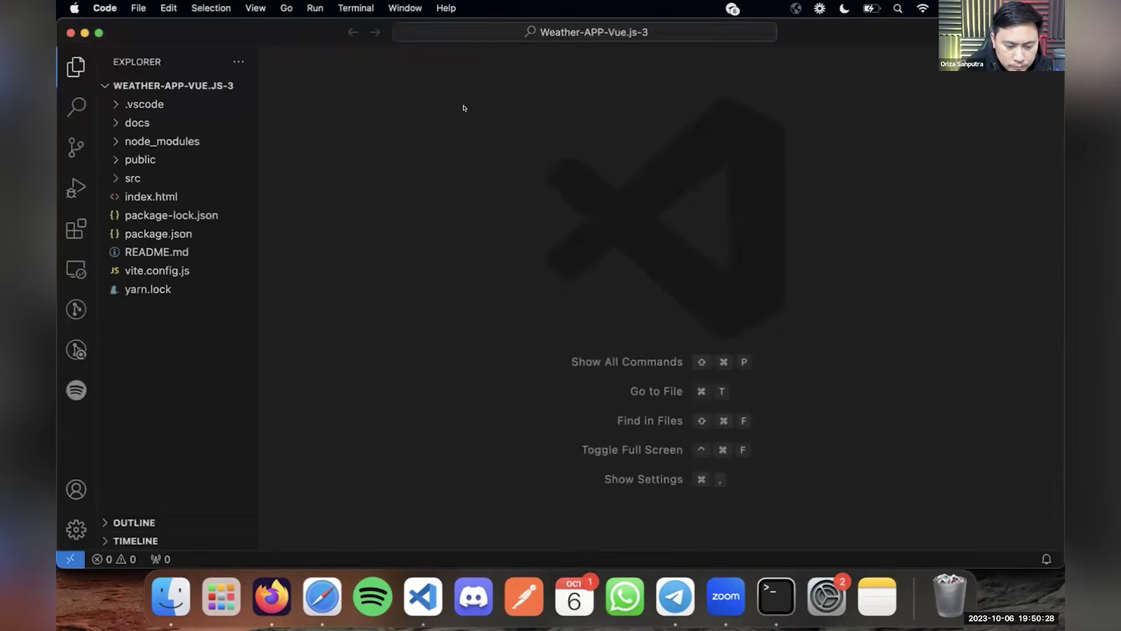
Dismiss the extension notifications and review the code in App.vue inside the src folder.
click(342, 56)
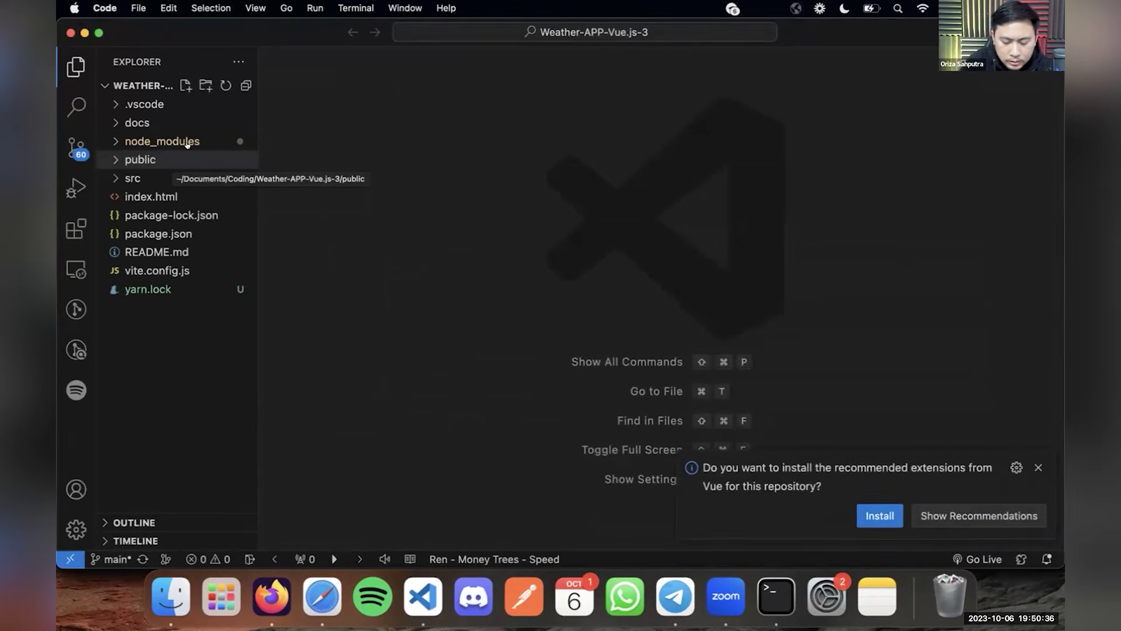
click(1037, 468)
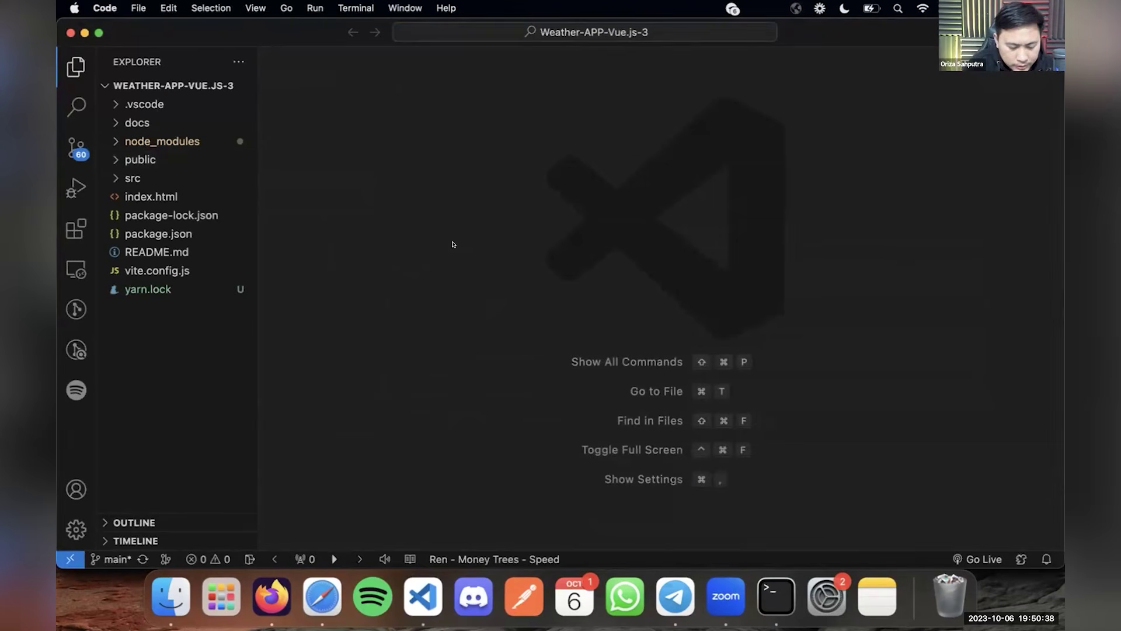
click(164, 178)
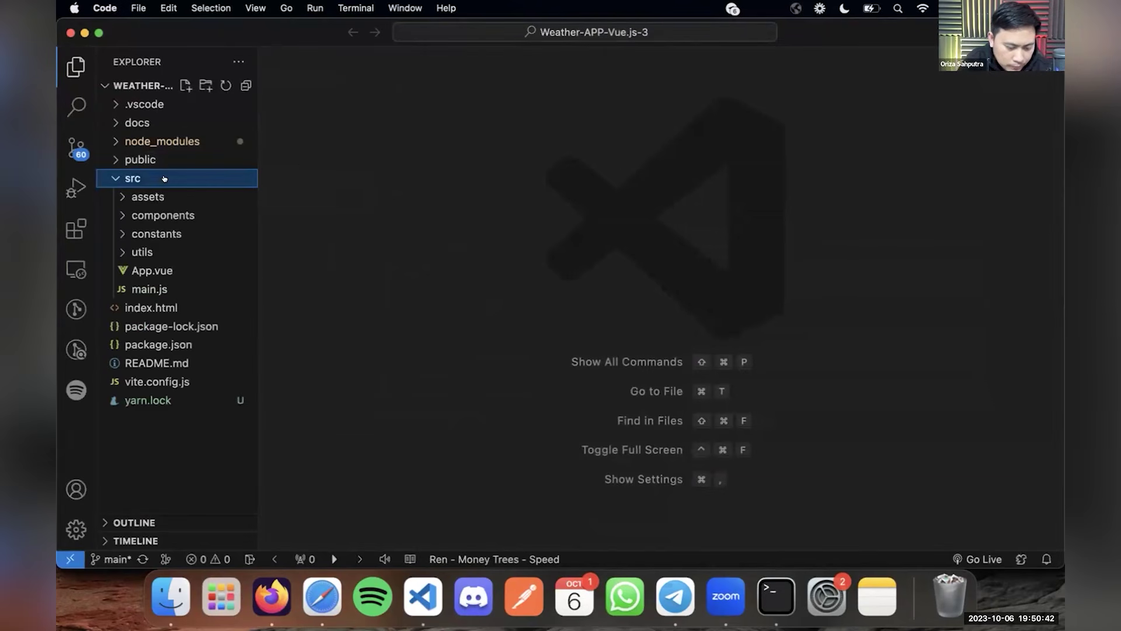
click(164, 269)
scroll(892, 330, down, 10)
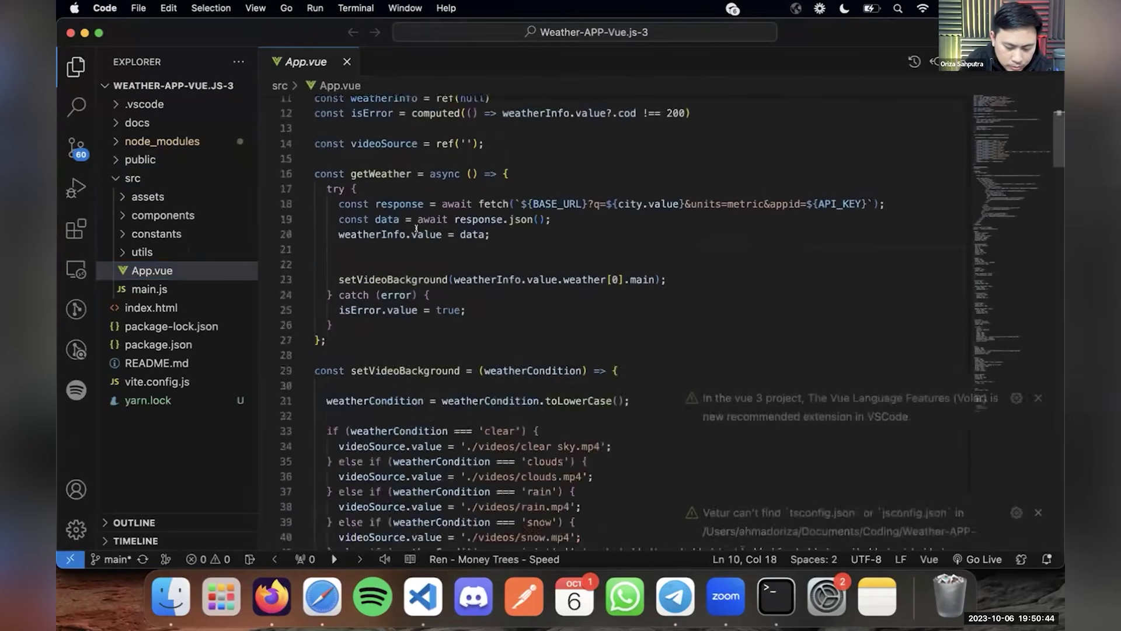
click(1038, 345)
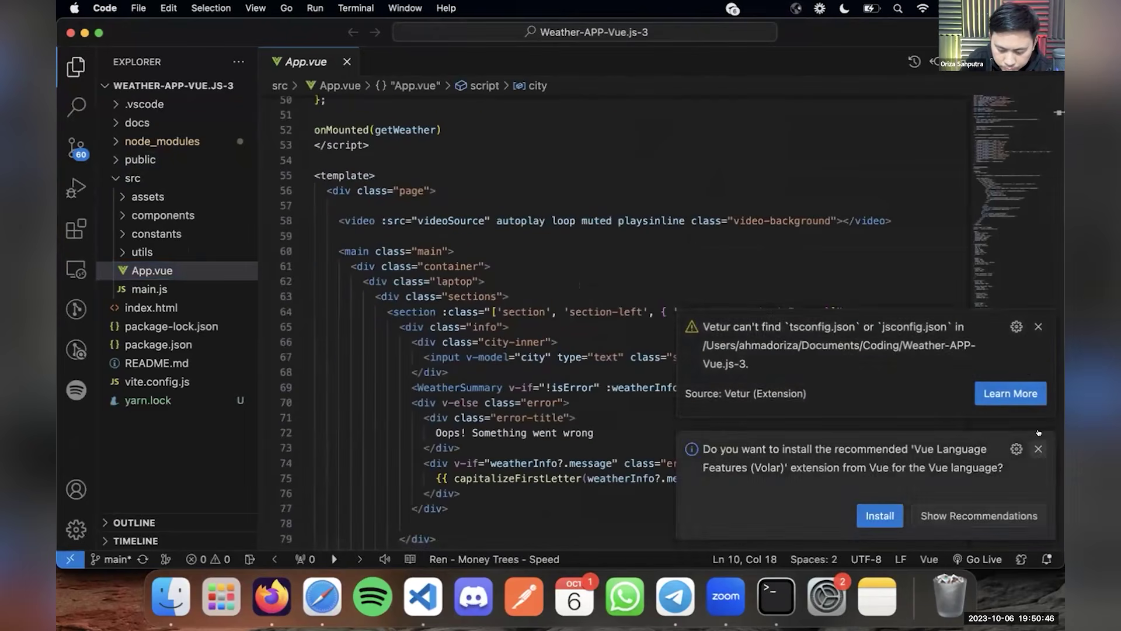
click(1038, 450)
click(1038, 449)
scroll(479, 246, up, 10)
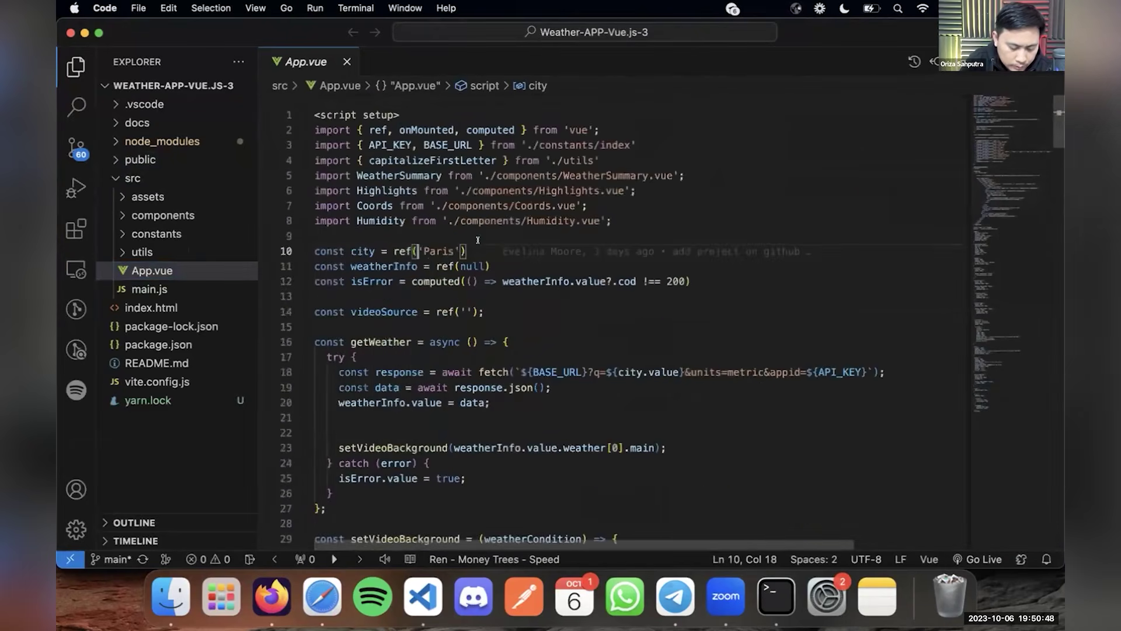
click(451, 243)
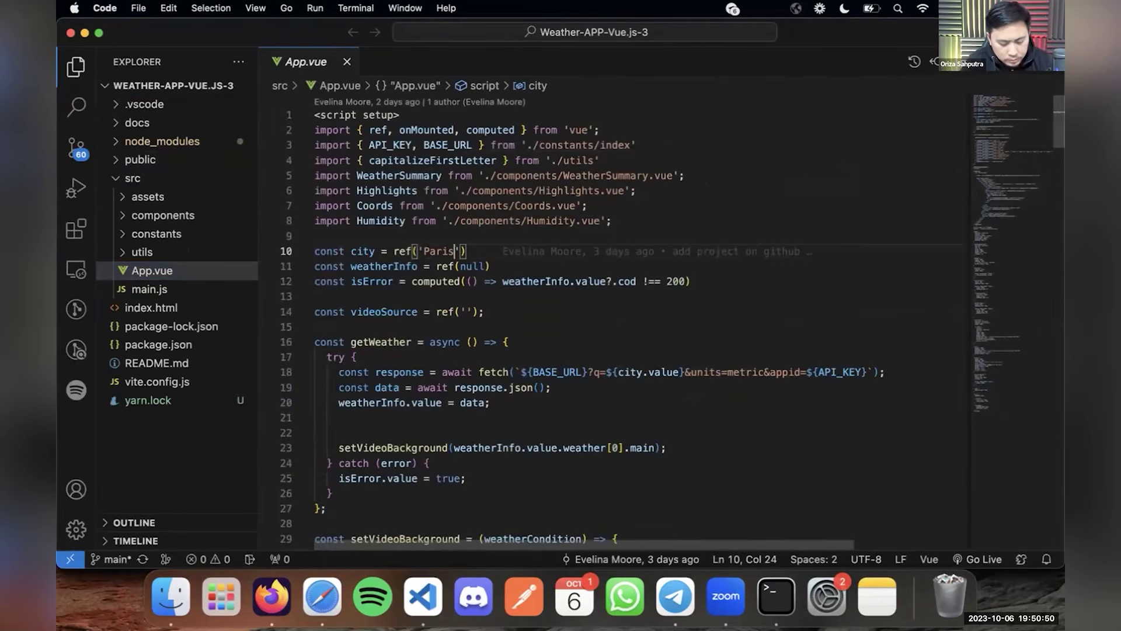
Open the integrated terminal, list the project files and start the development server with "yarn dev".
key(ctrl+grave)
key(super+k)
text(ls)
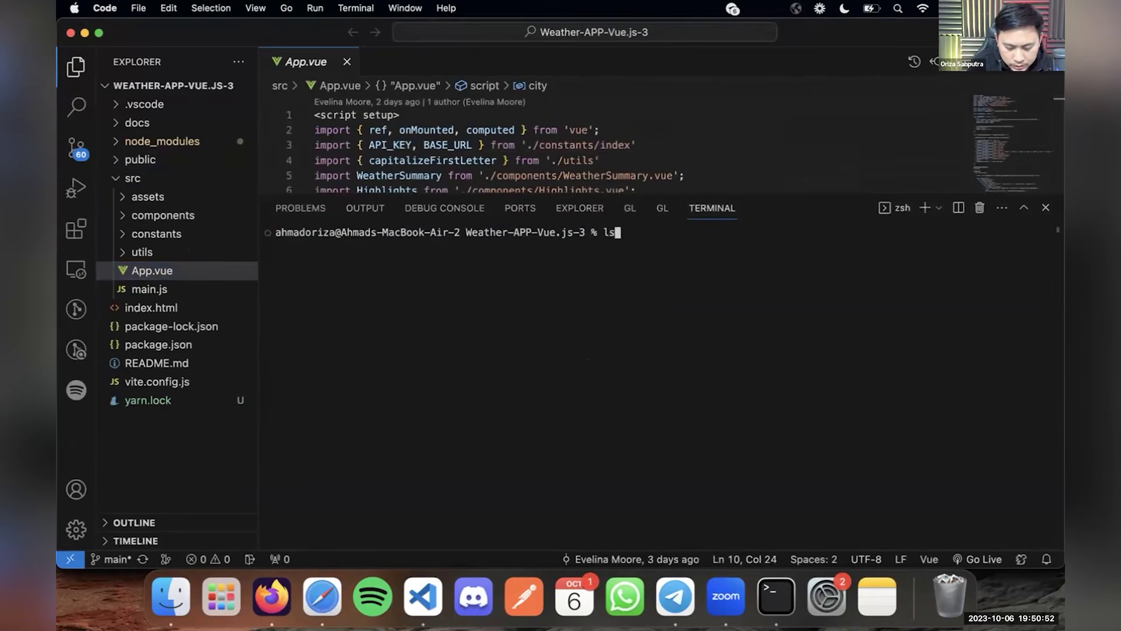
key(Return)
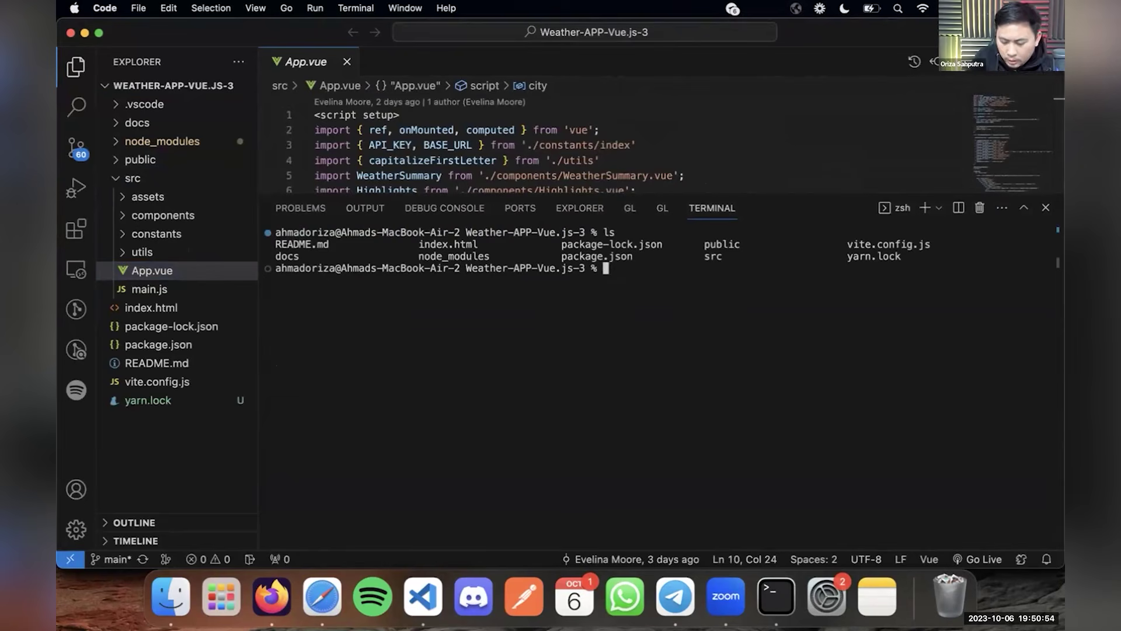
text(ya)
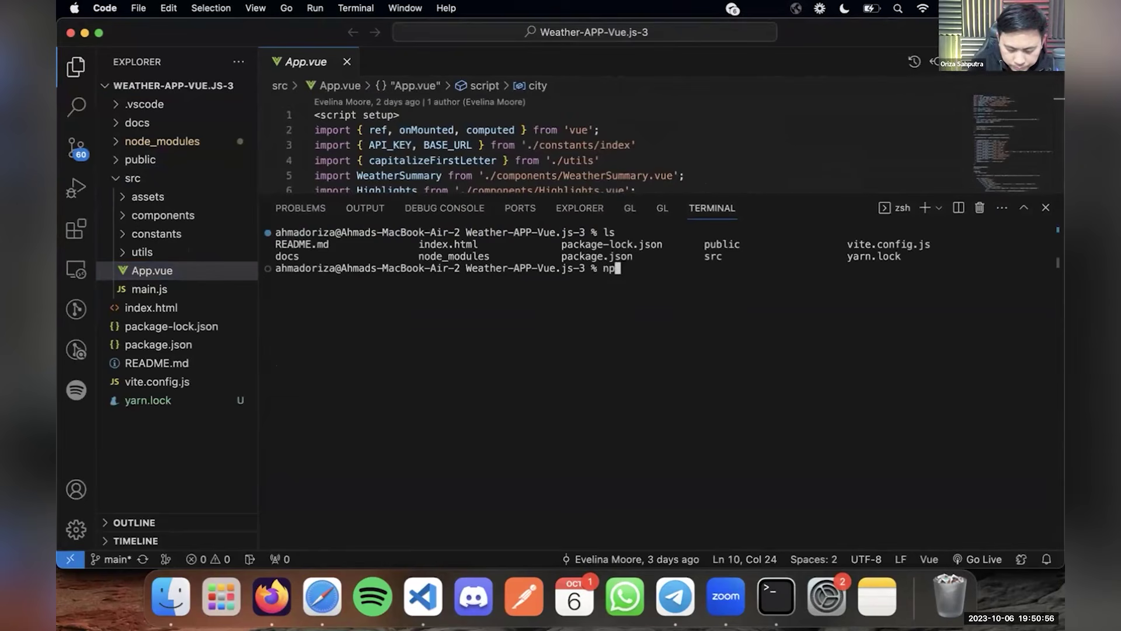
text(rn dev)
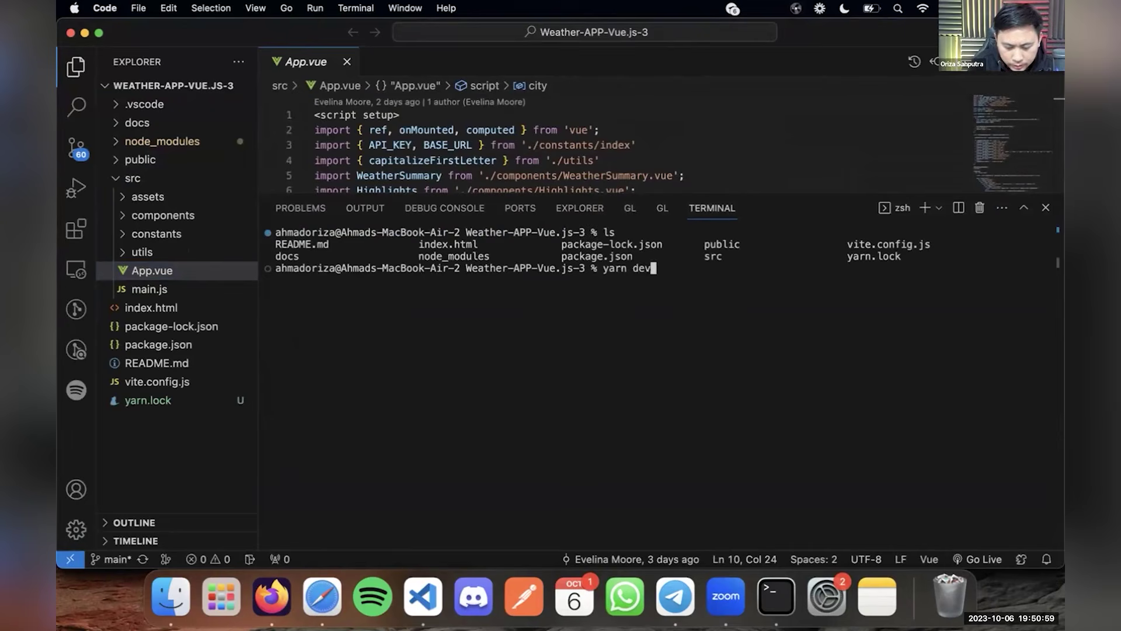
key(Return)
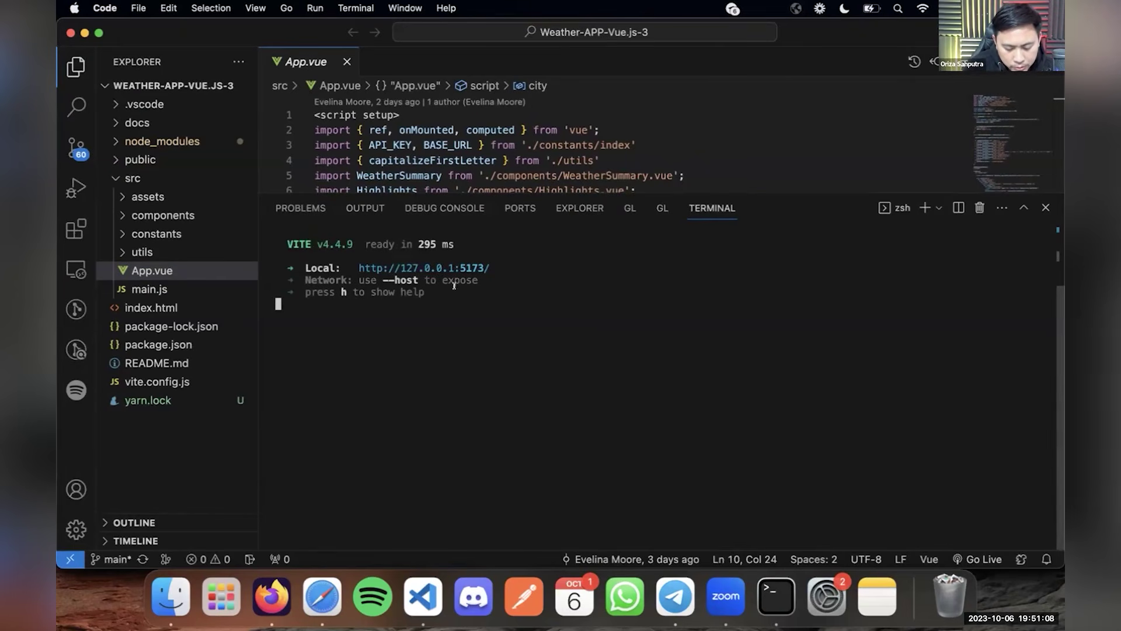
drag(491, 267, 354, 264)
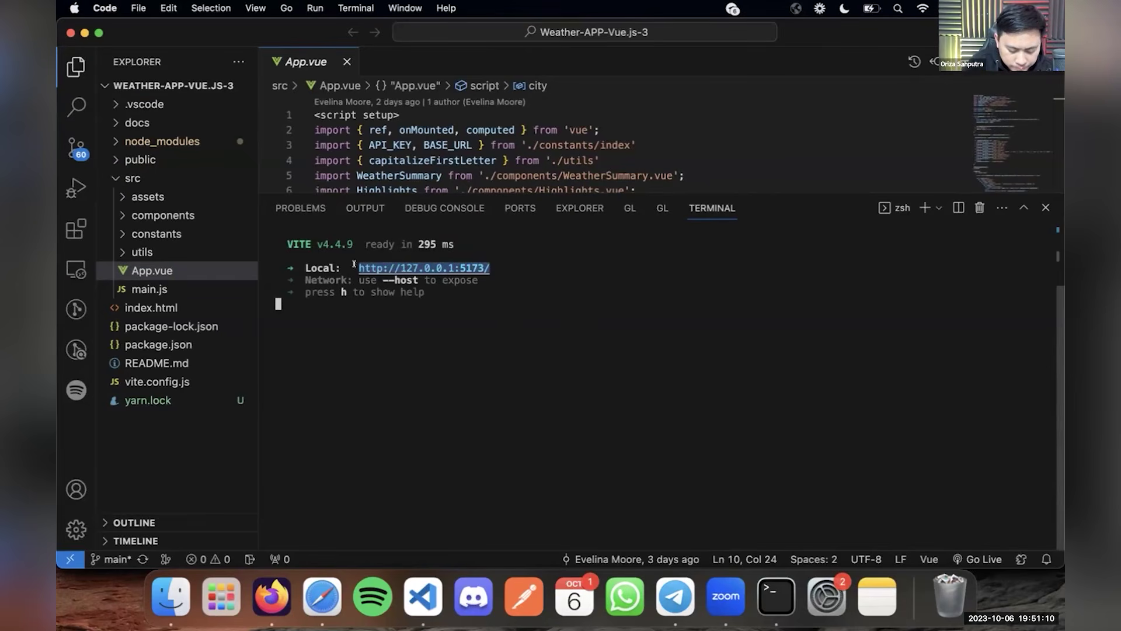
click(272, 596)
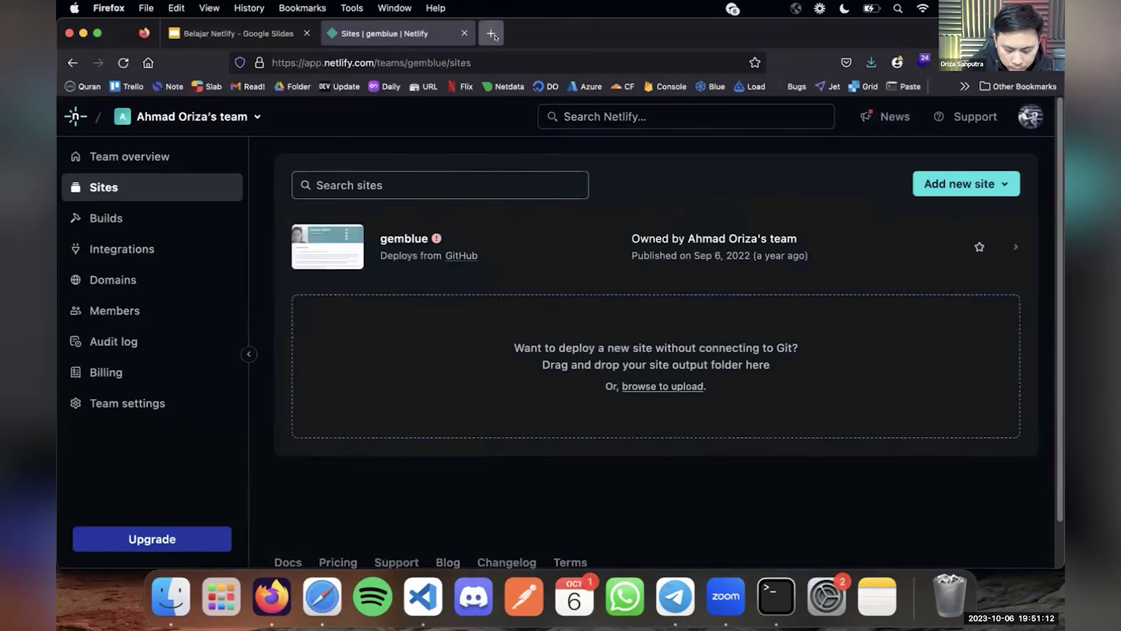
click(491, 33)
key(super+v)
key(Return)
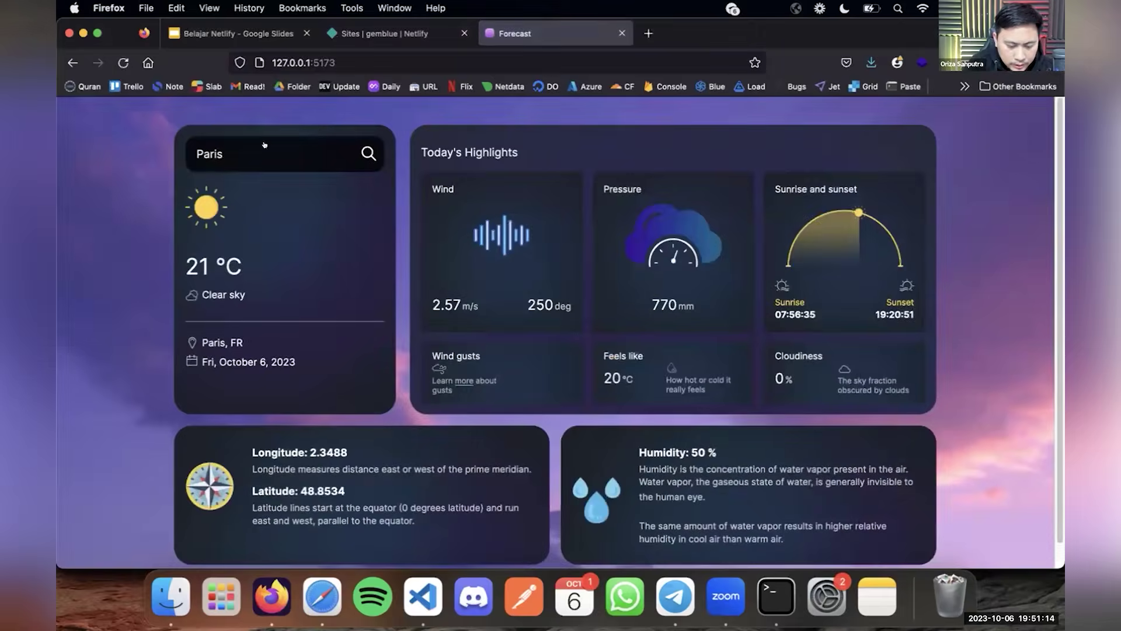
Test the weather app's city search with "jakarta" and "bandung".
click(265, 152)
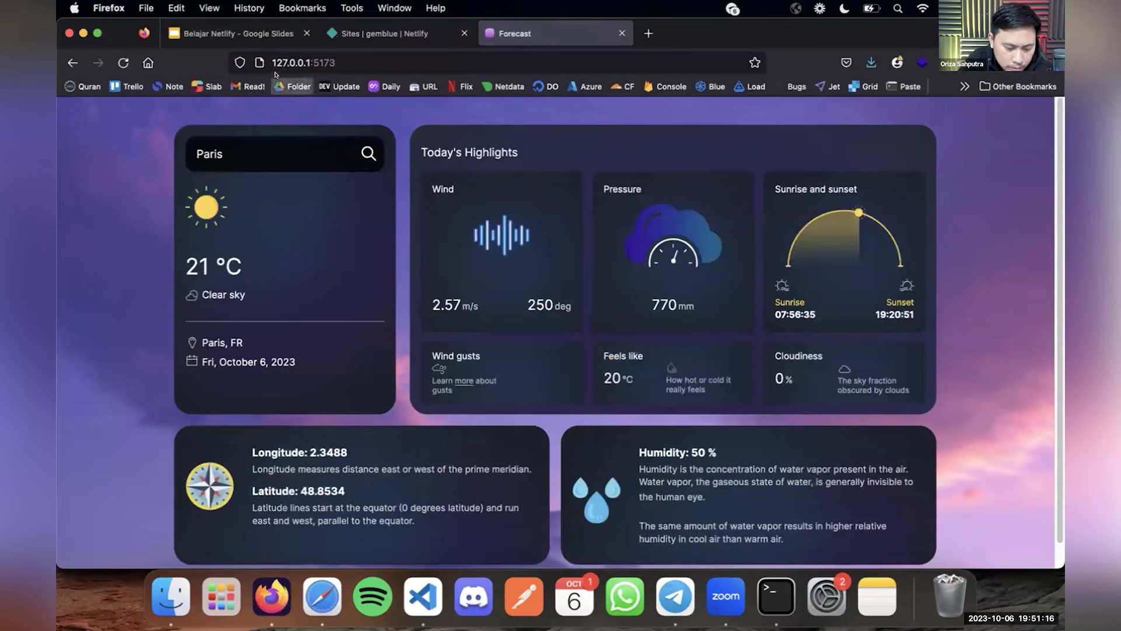
click(197, 143)
key(super+a)
text(jakarta)
key(Return)
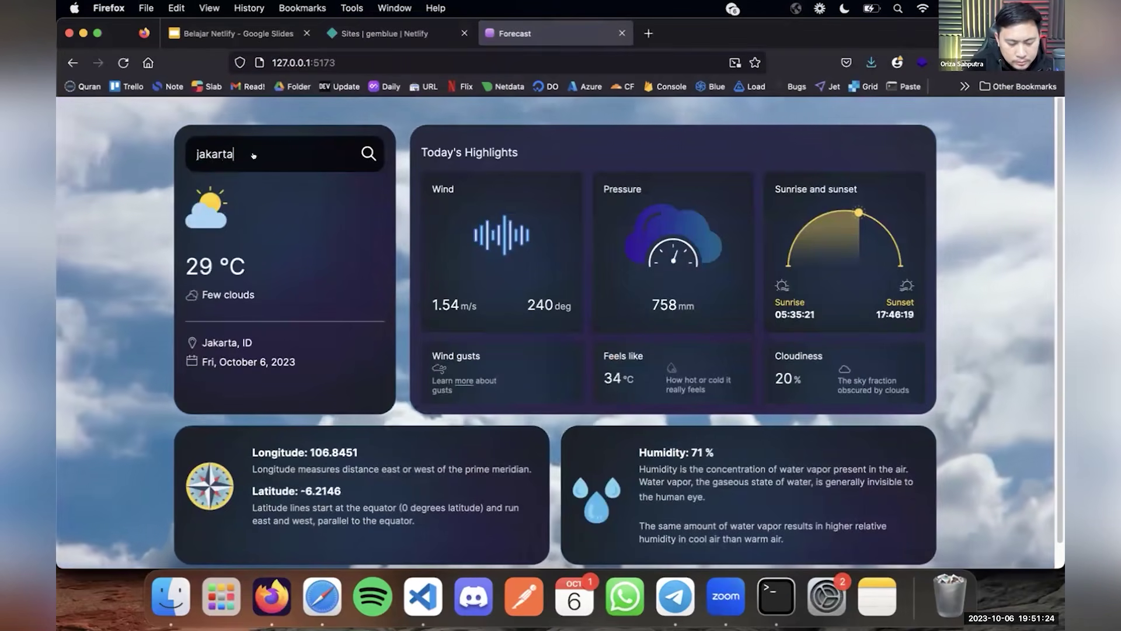
key(super+a)
text(bandung)
key(Return)
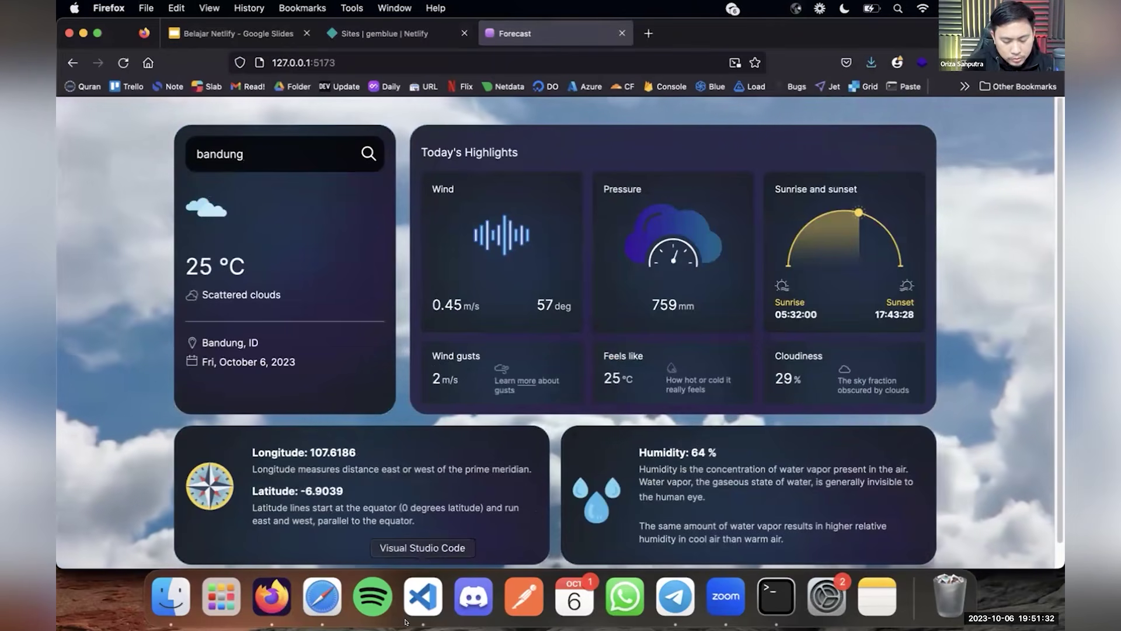
click(422, 597)
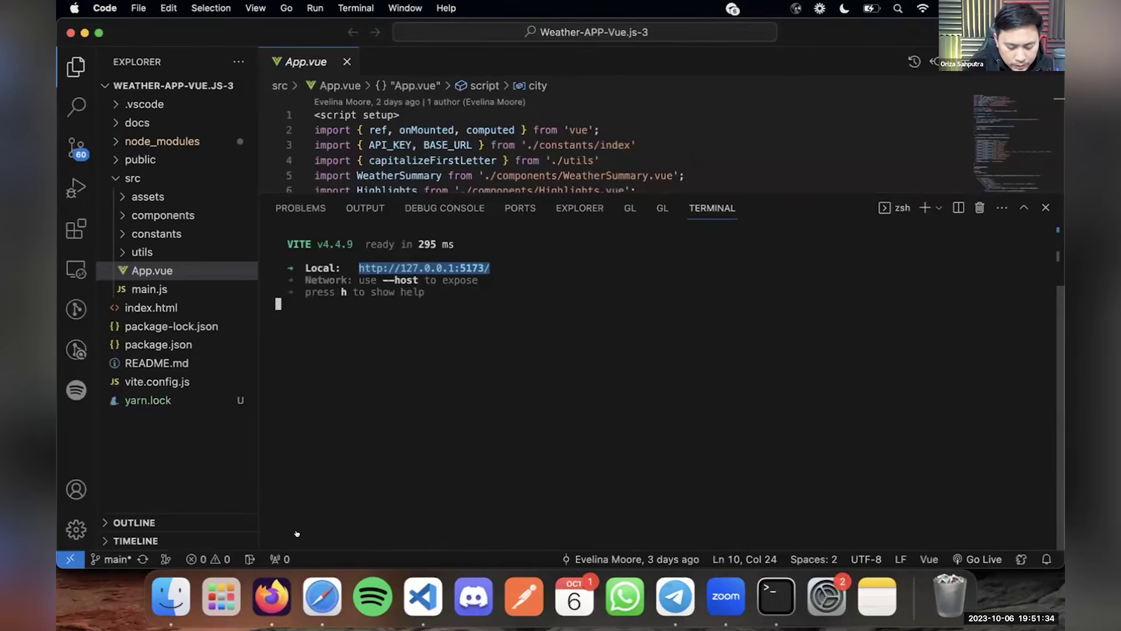
click(488, 333)
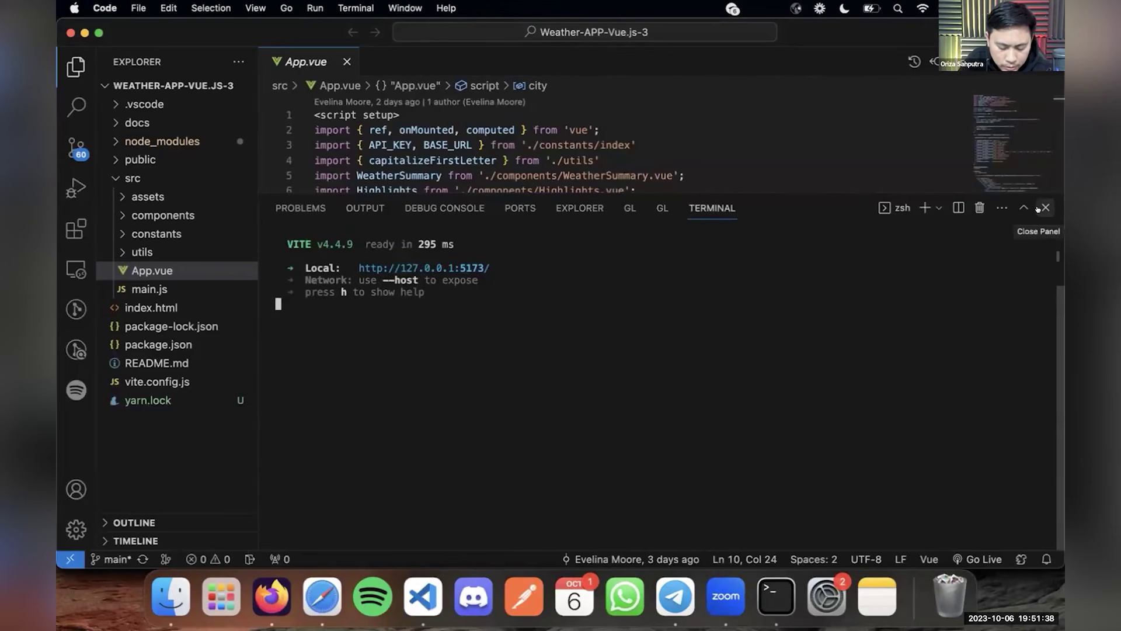
click(272, 595)
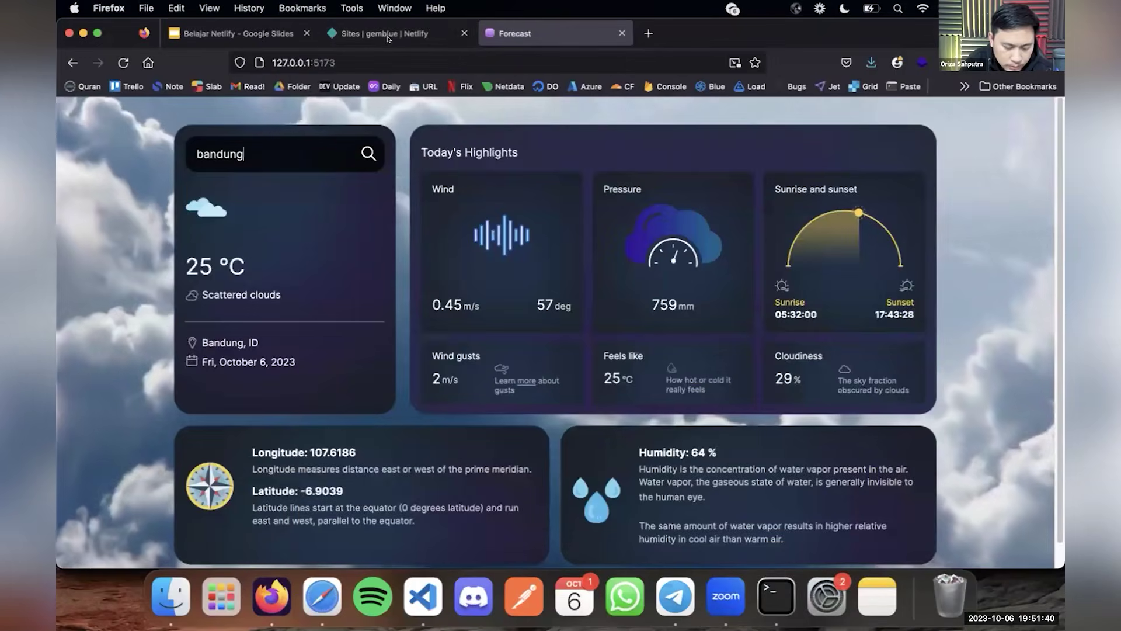
Start adding a new Netlify site by importing an existing project, with GitHub as the Git provider, and browse the repositories.
click(385, 36)
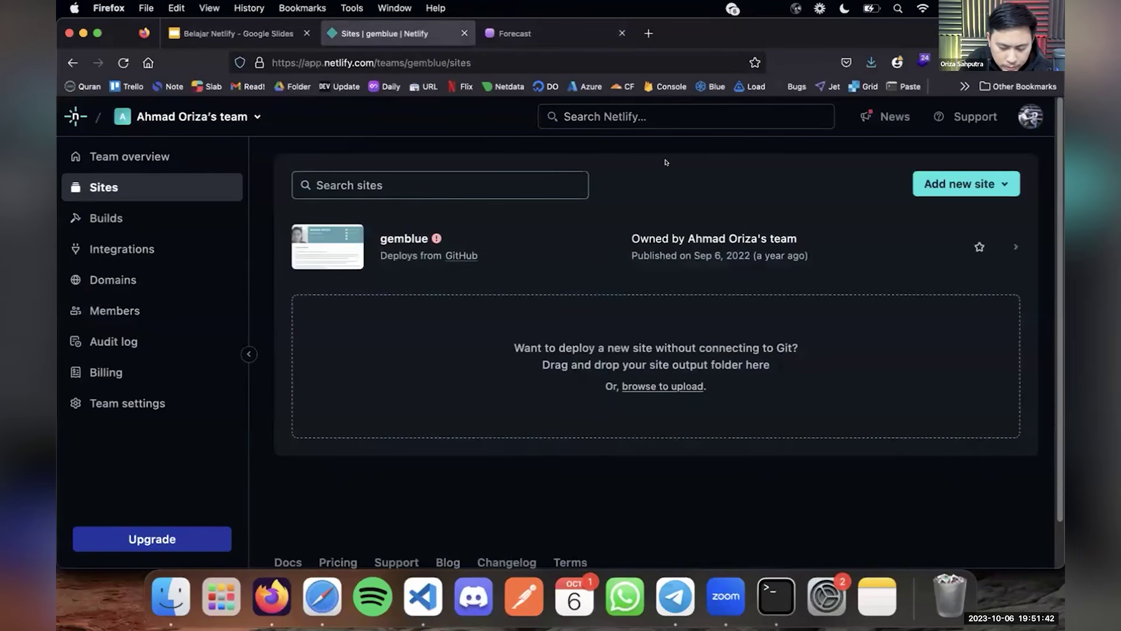
click(995, 174)
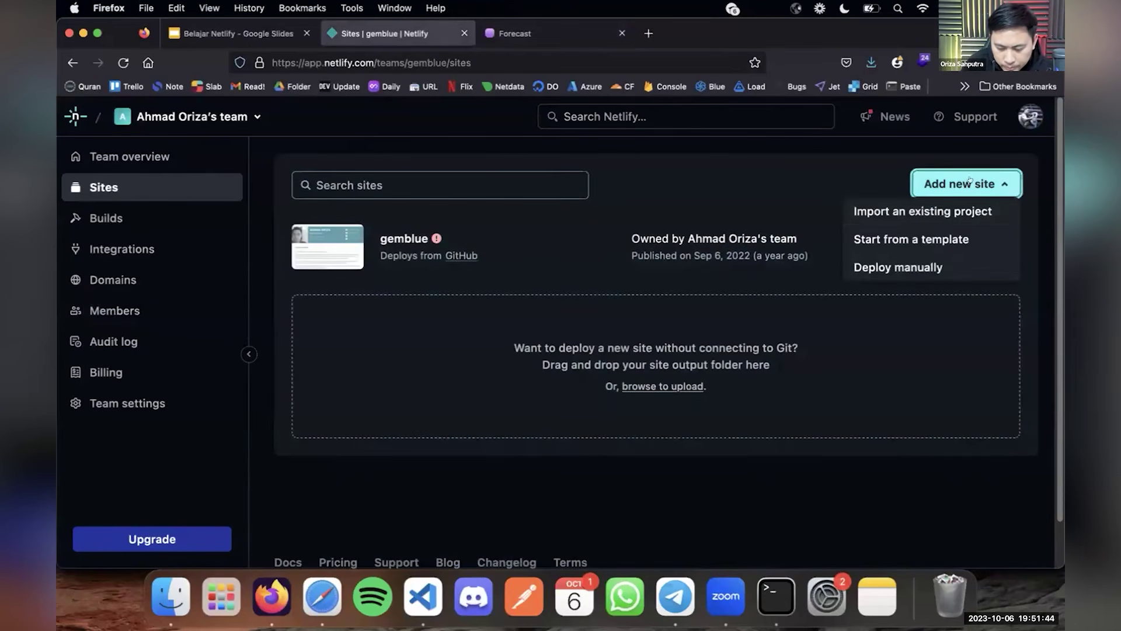
click(864, 211)
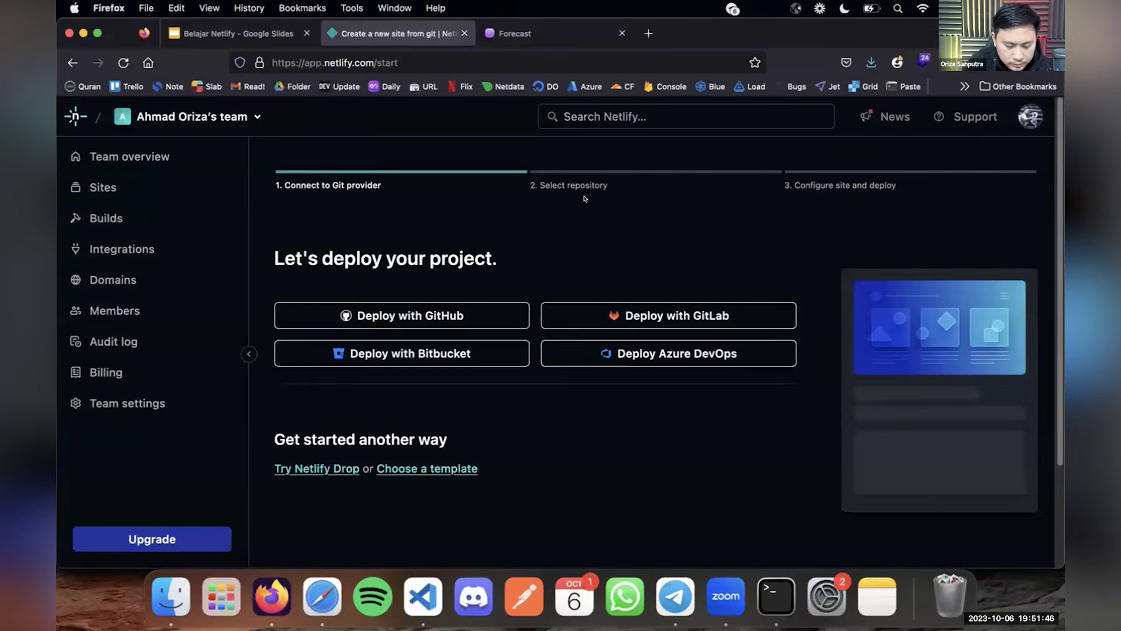
click(422, 321)
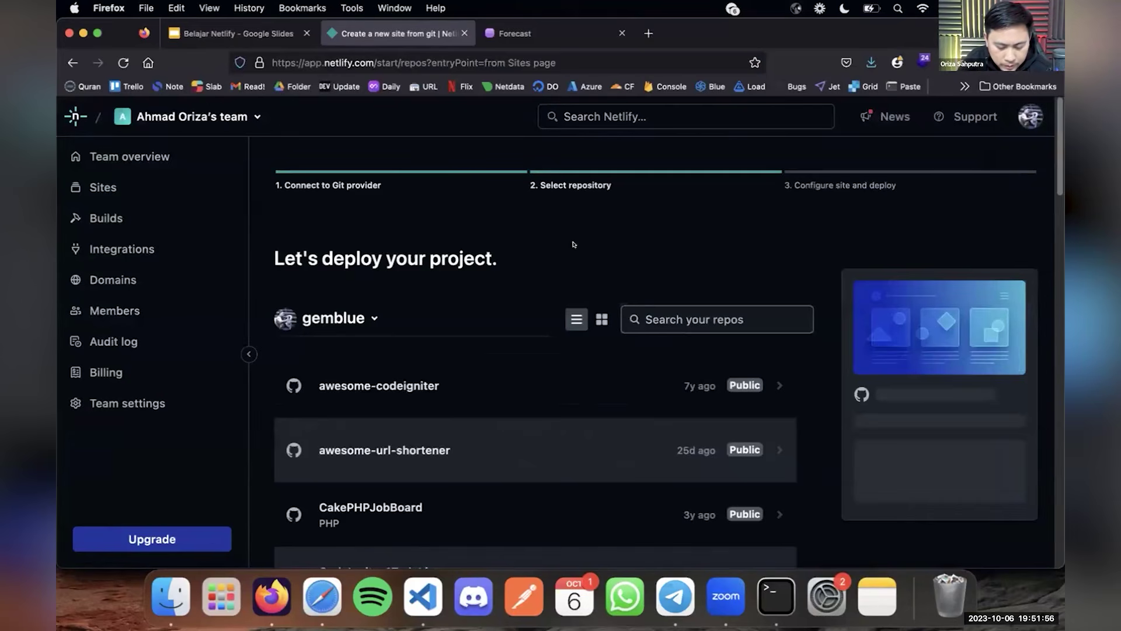
scroll(503, 374, down, 3)
scroll(506, 356, up, 2)
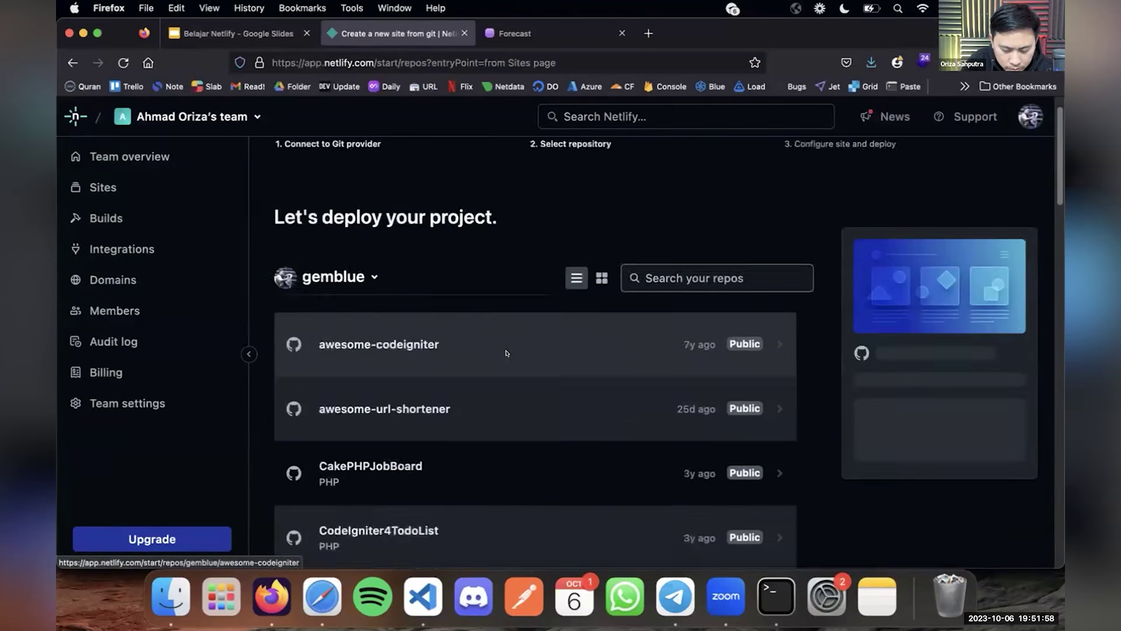
Search the GitHub repositories for "Weather" and choose Weather-APP-Vue.js-3 as the project to deploy.
scroll(505, 350, down, 15)
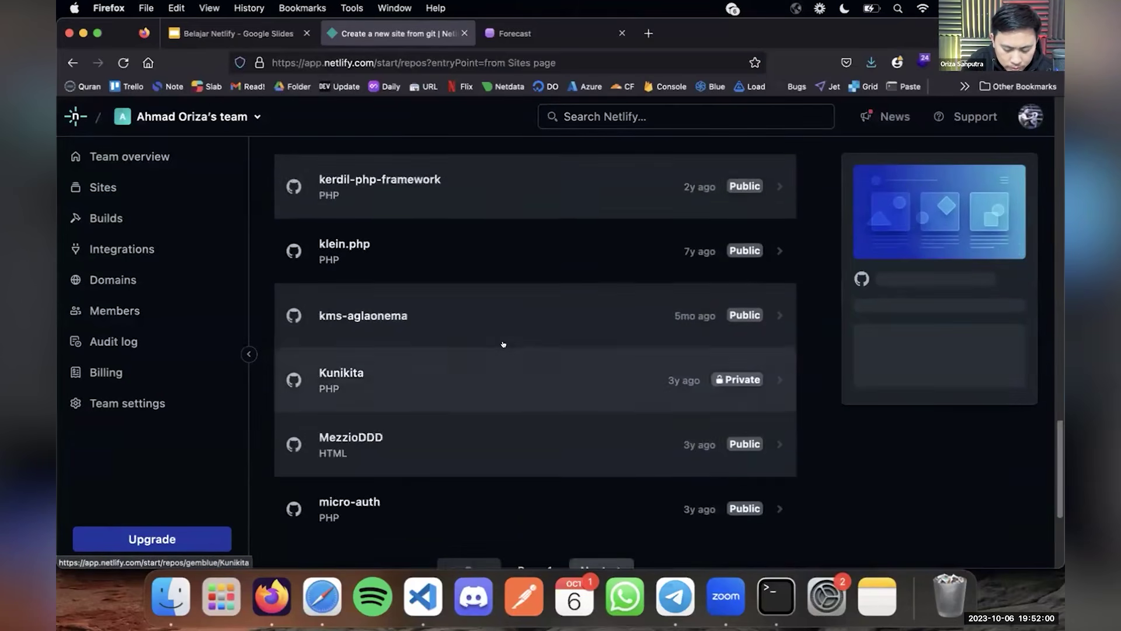
scroll(503, 344, down, 5)
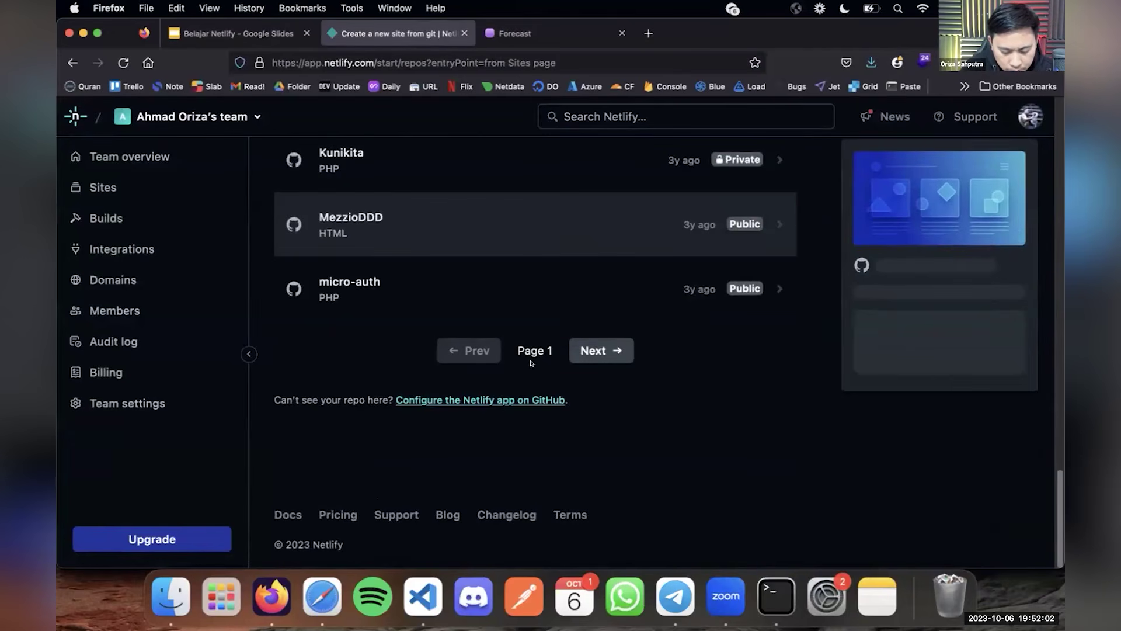
scroll(539, 321, up, 10)
scroll(534, 301, up, 10)
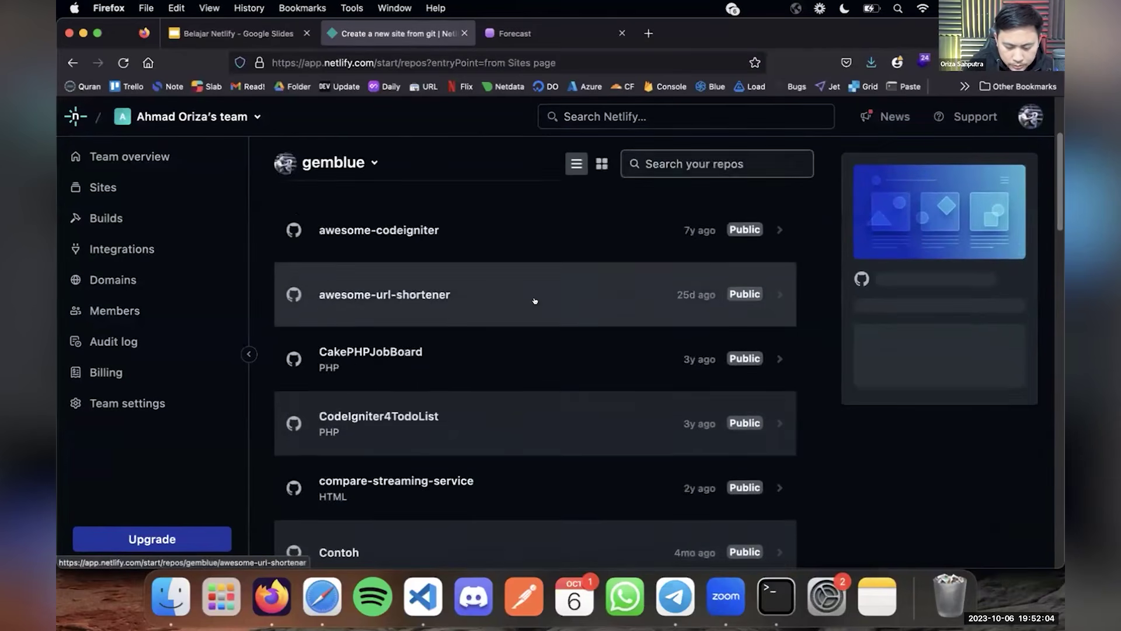
click(689, 319)
text(Weather)
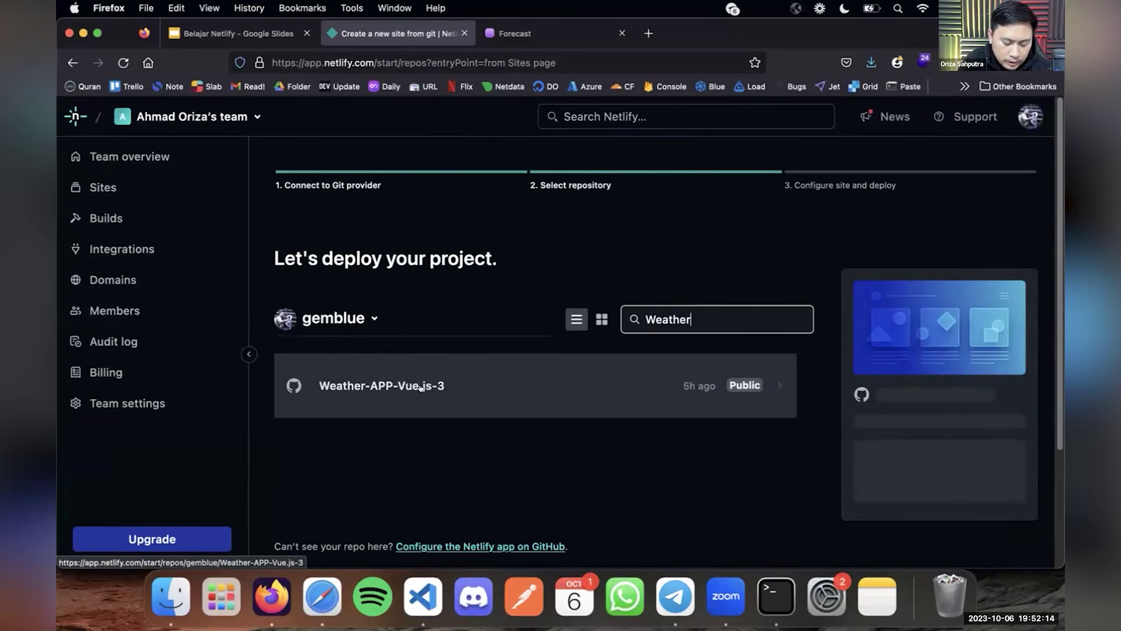
click(489, 379)
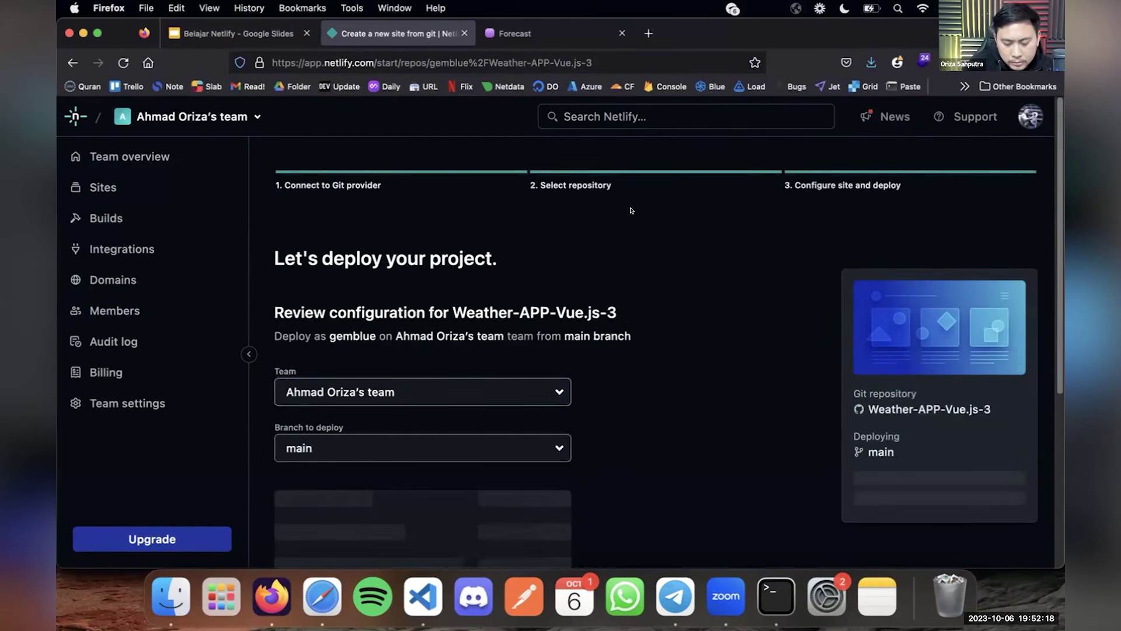
Review the site configuration, keeping branch main, build command npm run build and publish directory dist, and deploy Weather-APP-Vue.js-3.
scroll(631, 216, down, 1)
scroll(631, 217, down, 5)
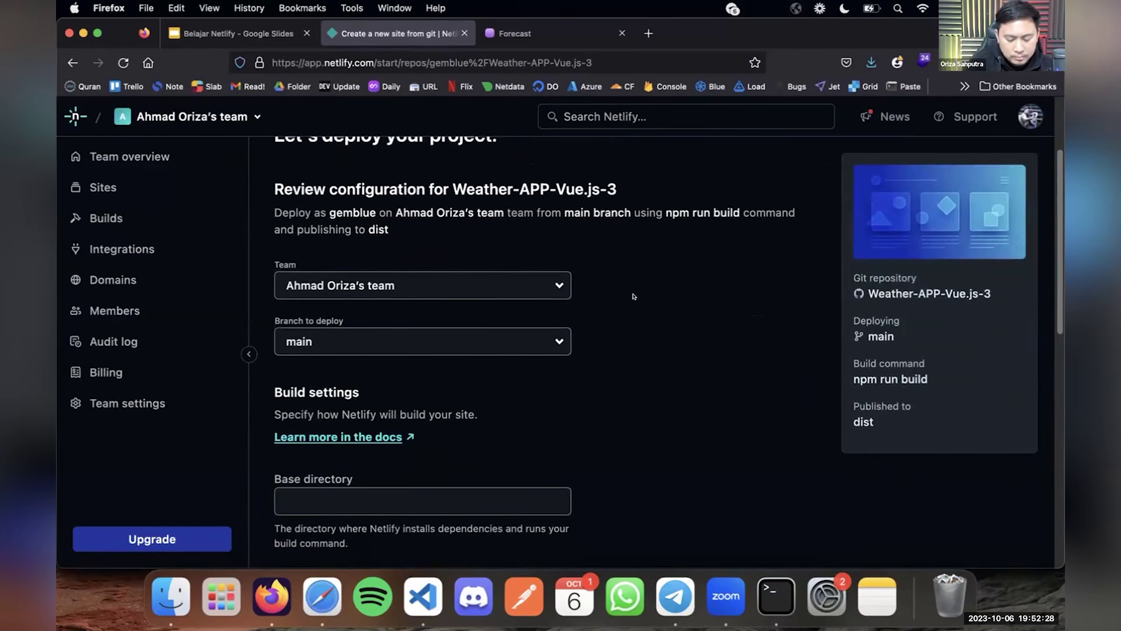
click(548, 342)
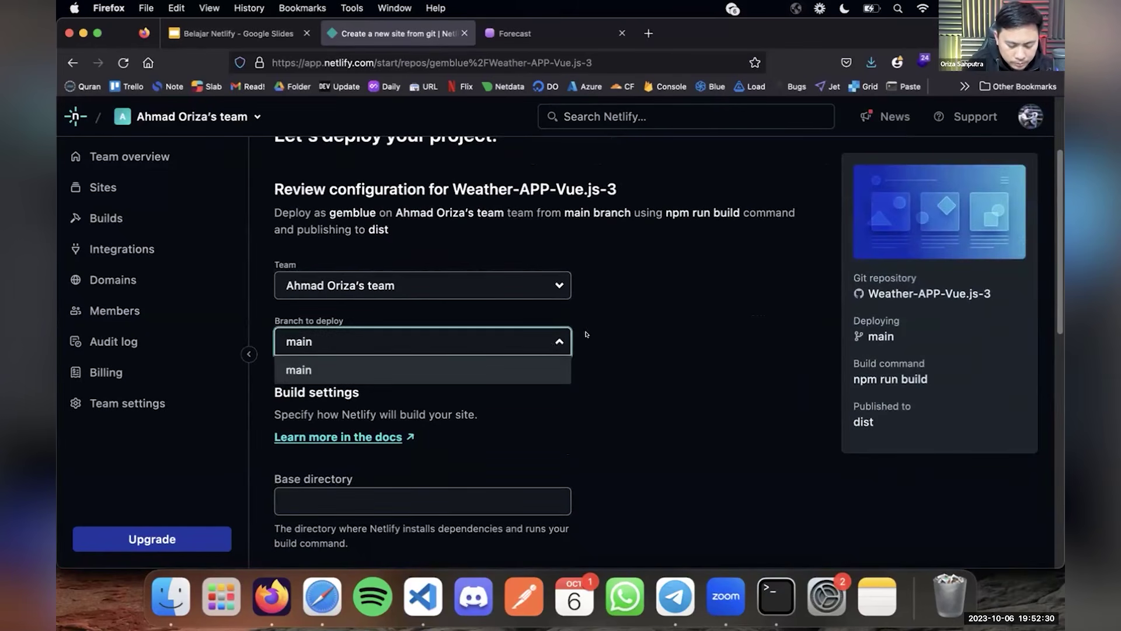
click(622, 331)
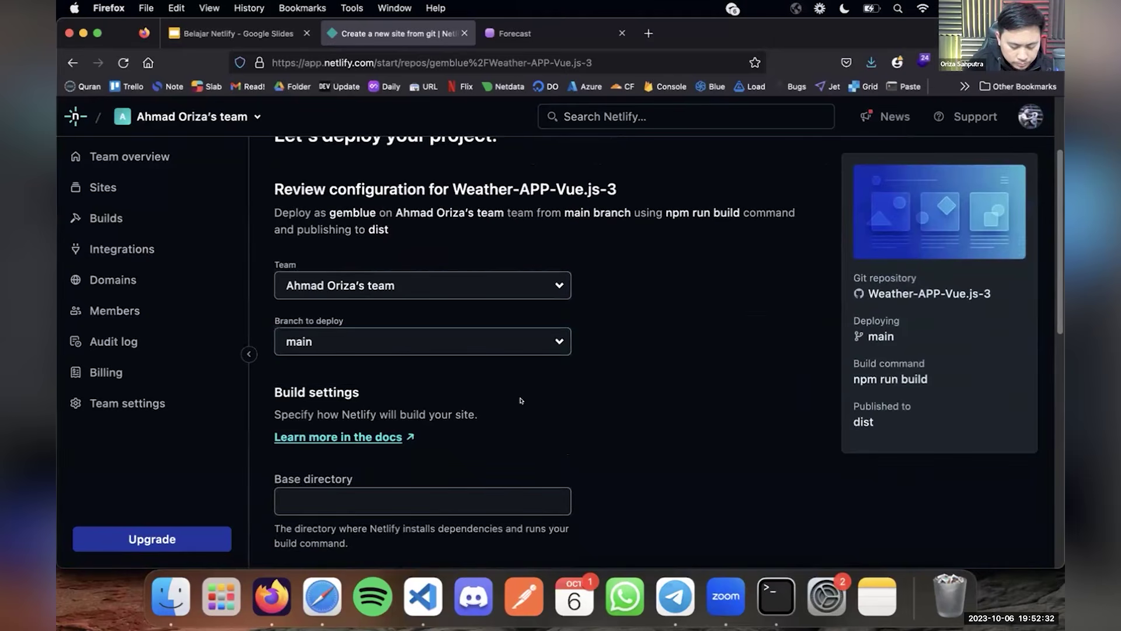
scroll(508, 396, down, 5)
scroll(509, 391, down, 5)
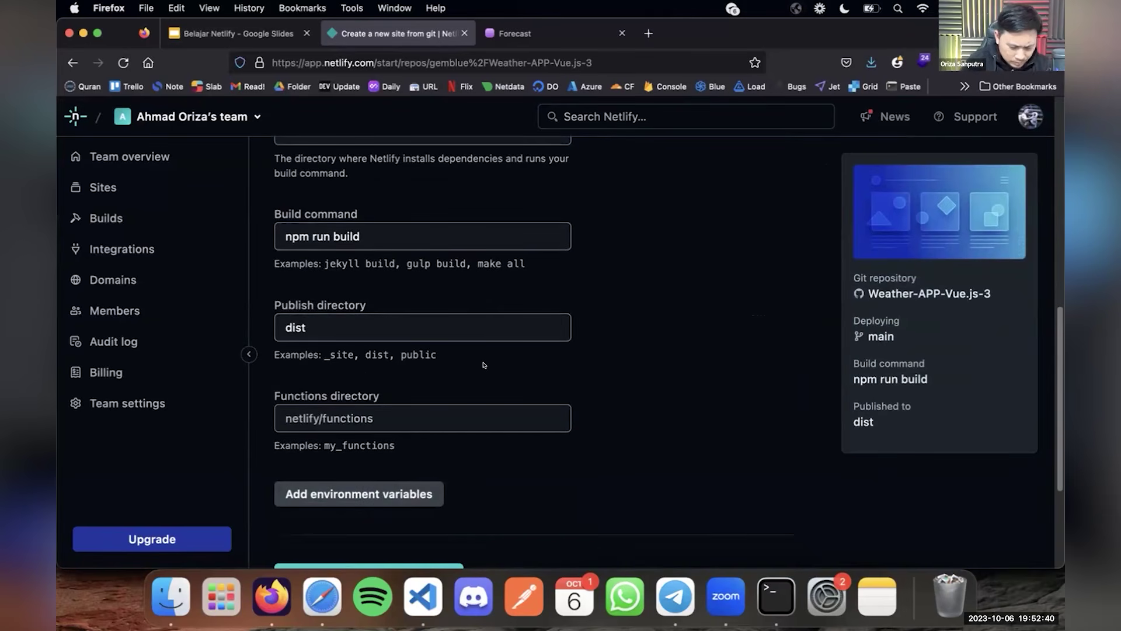
click(580, 313)
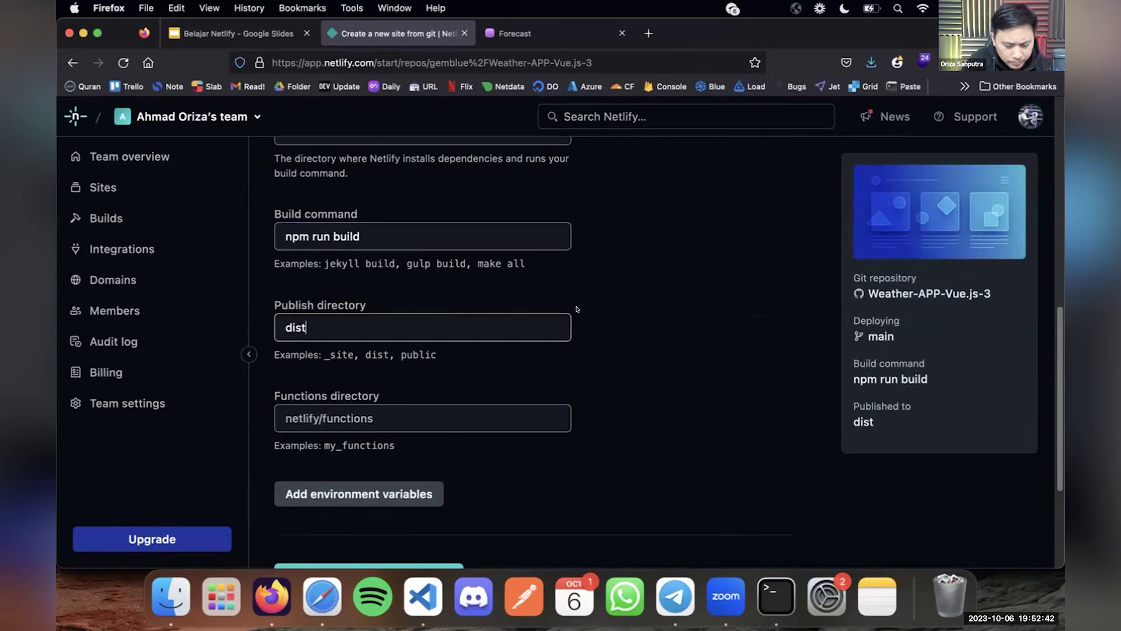
scroll(418, 366, down, 1)
scroll(418, 366, down, 5)
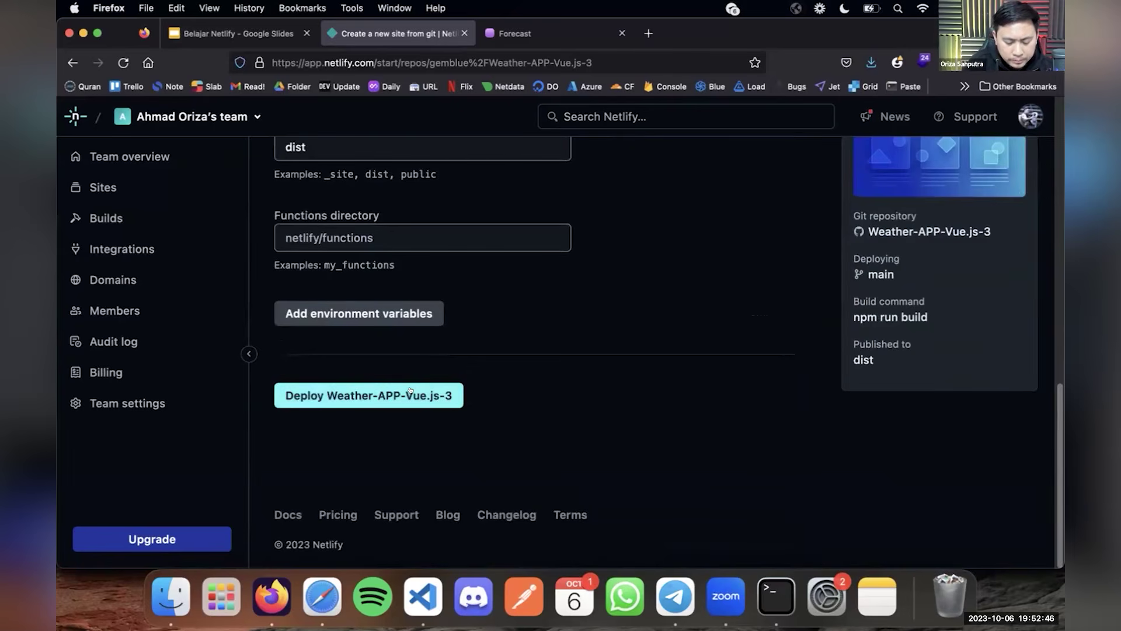
click(410, 390)
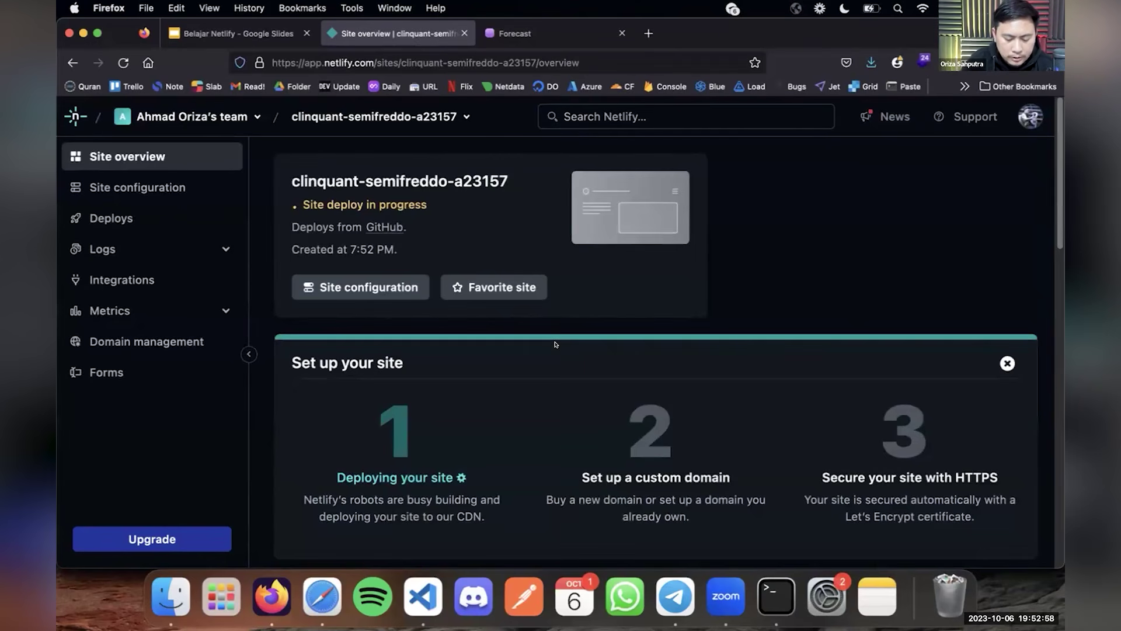
Check the deploy progress on the site overview and open the details of the production deploy main@HEAD.
scroll(532, 336, down, 4)
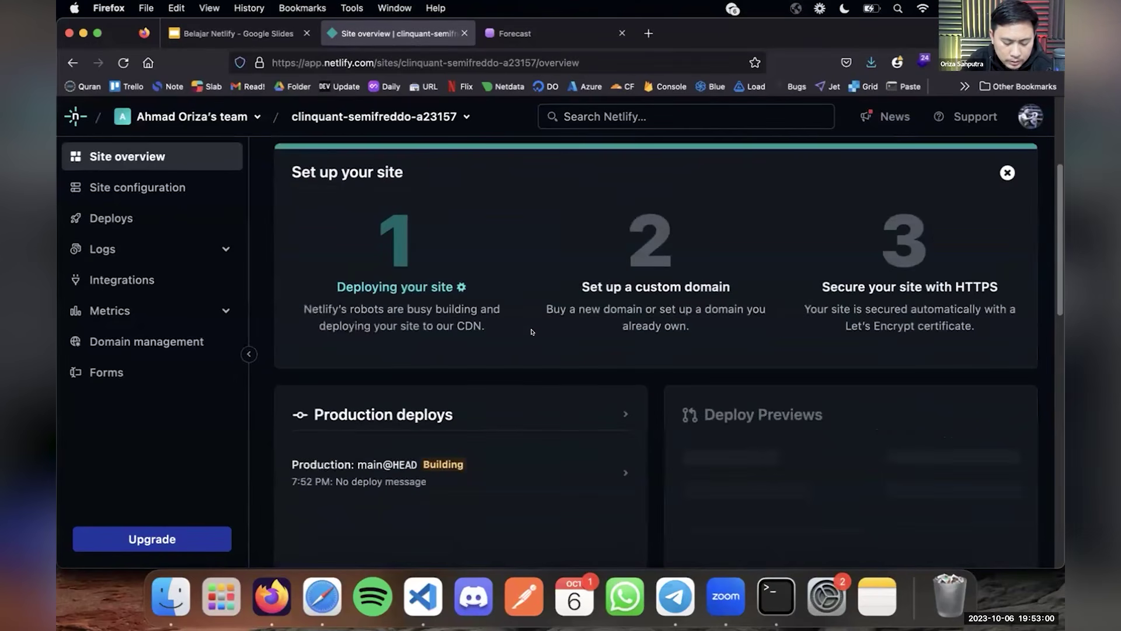
scroll(531, 332, down, 3)
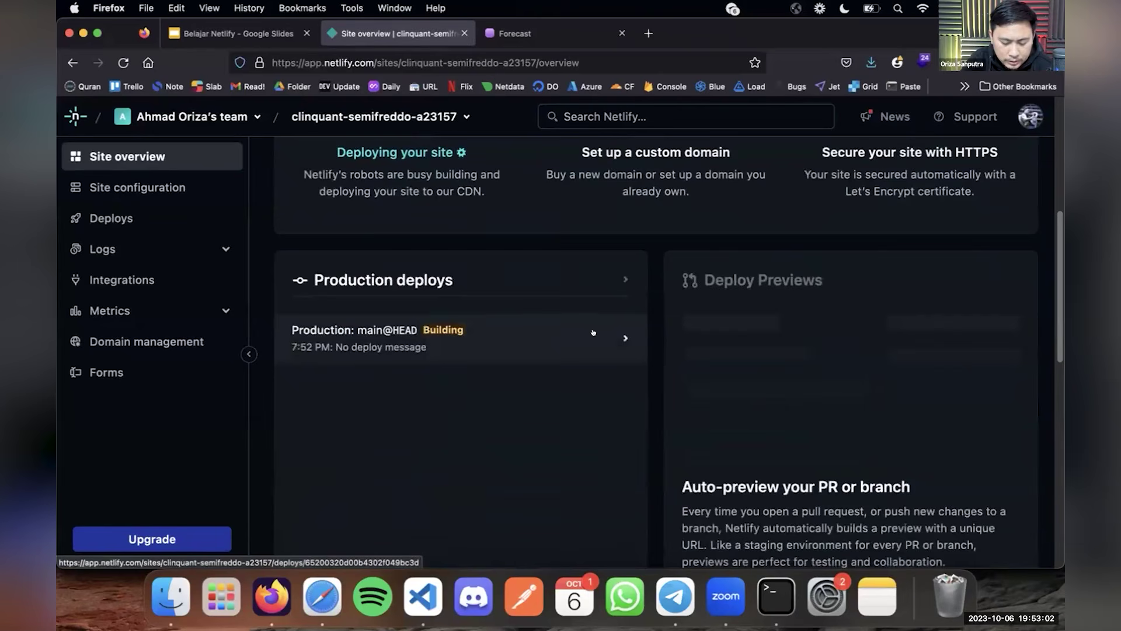
scroll(555, 321, up, 3)
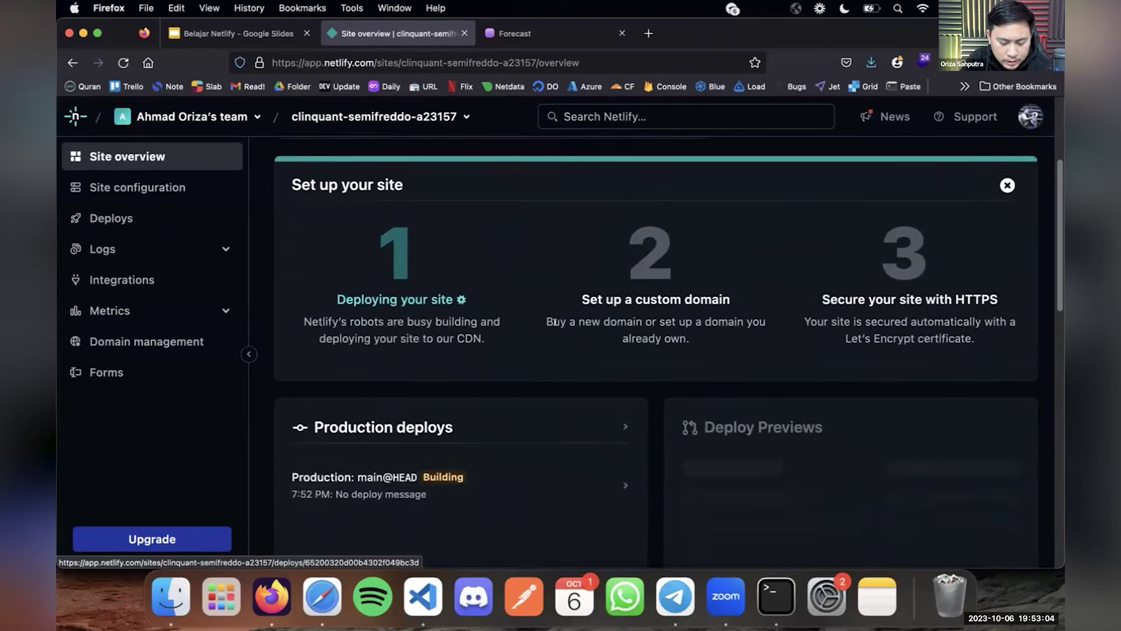
scroll(555, 321, up, 4)
scroll(432, 318, down, 4)
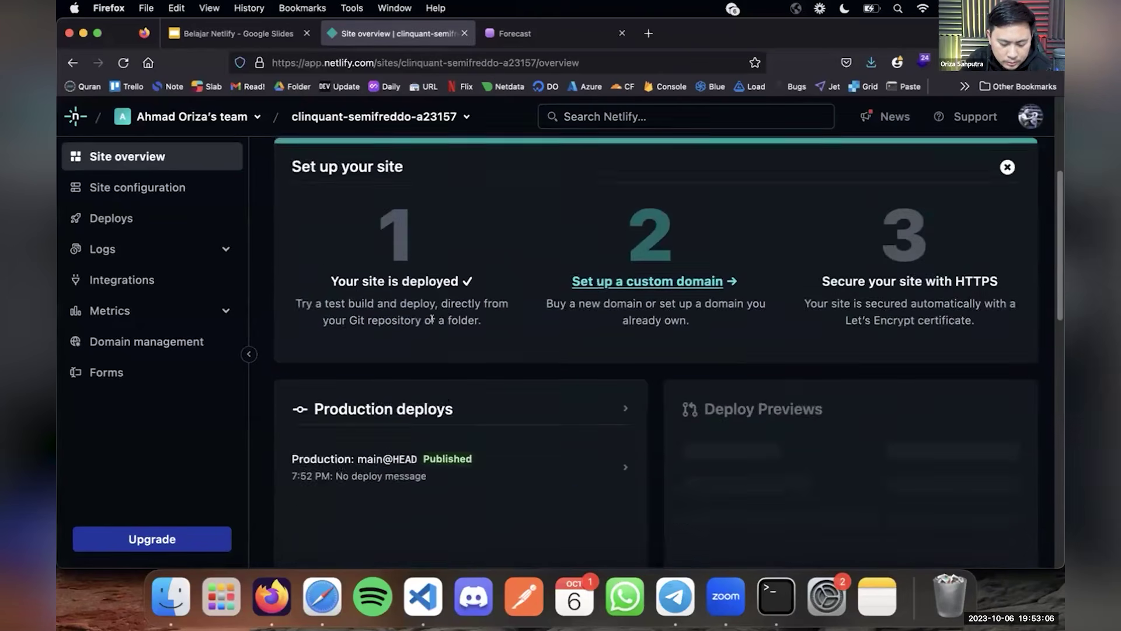
scroll(432, 318, down, 3)
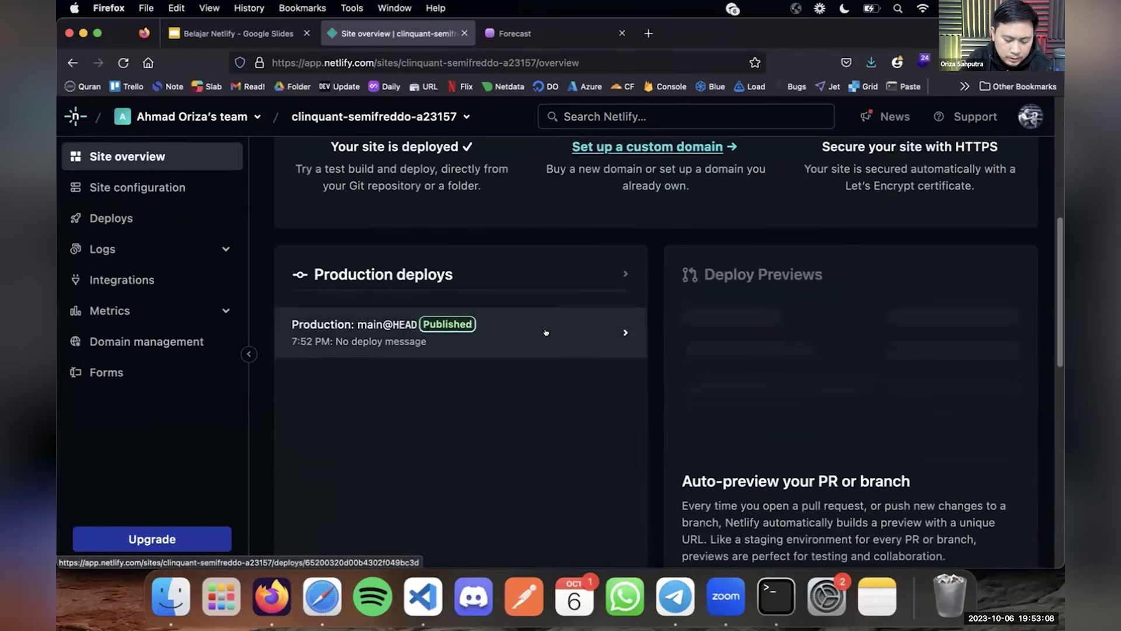
click(545, 333)
Read the deploy summary and expand the Initializing section of the deploy log to examine its entries.
scroll(475, 364, down, 3)
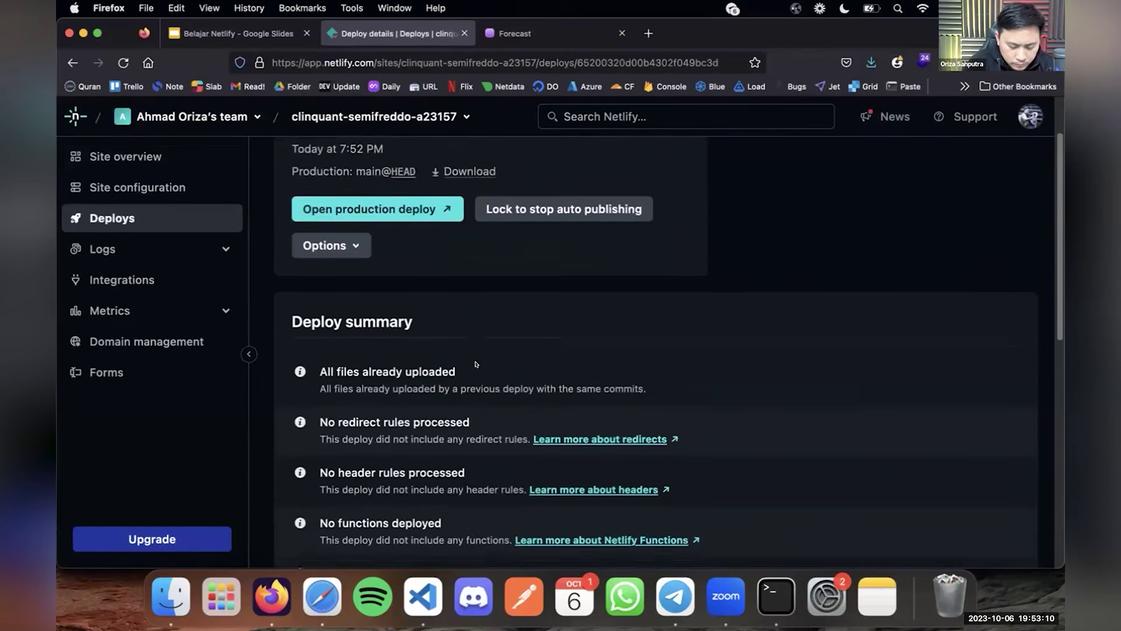
scroll(476, 363, down, 3)
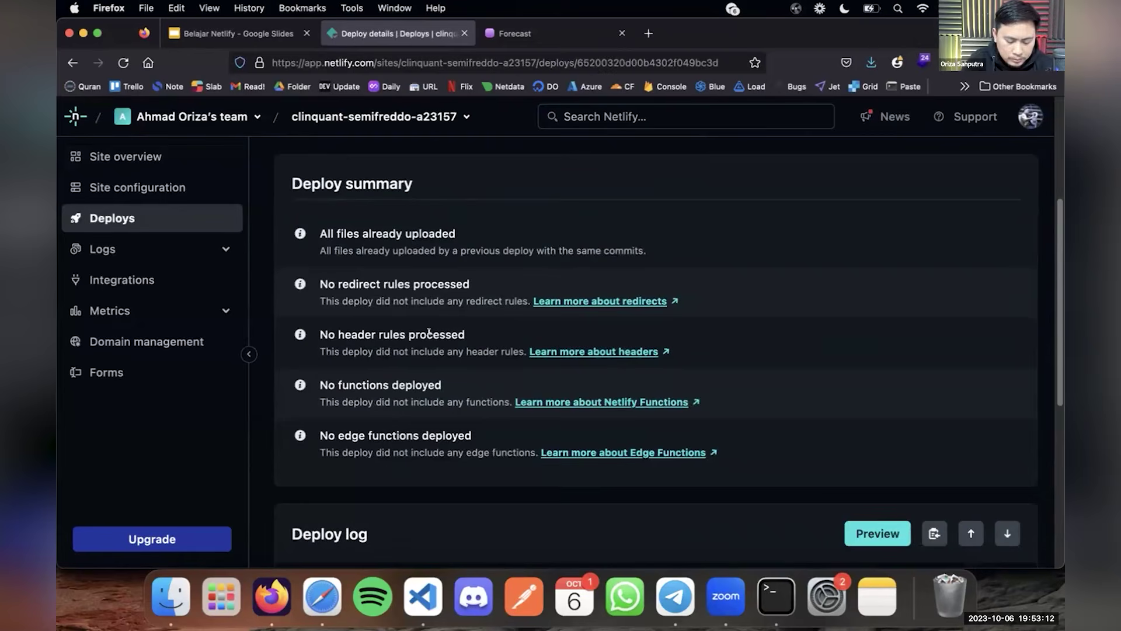
scroll(431, 333, down, 6)
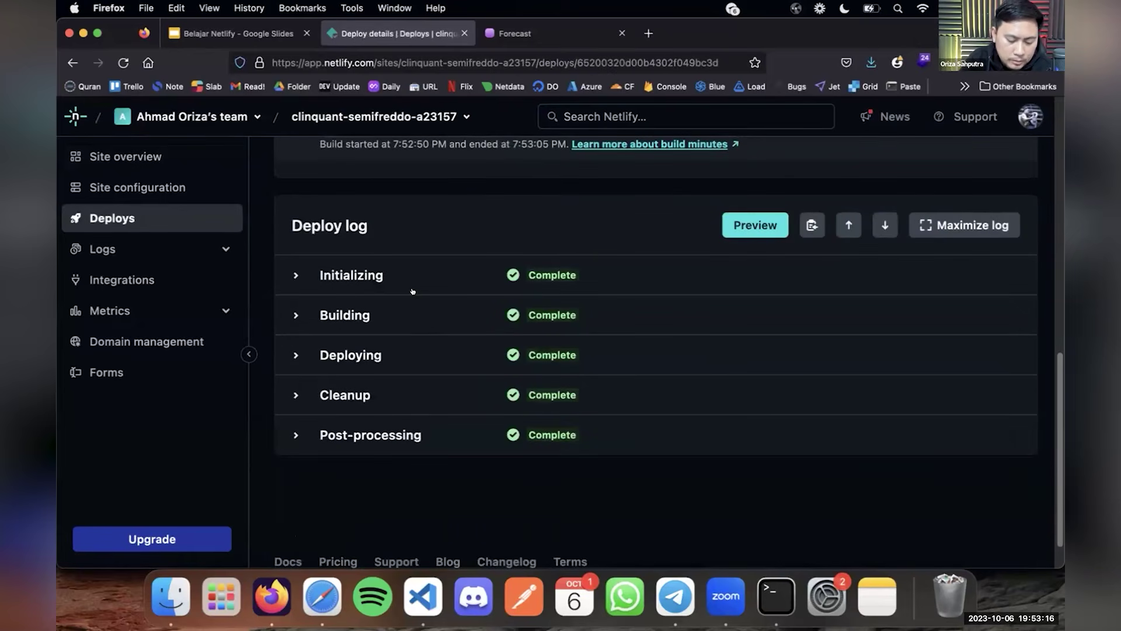
click(286, 275)
scroll(356, 306, down, 5)
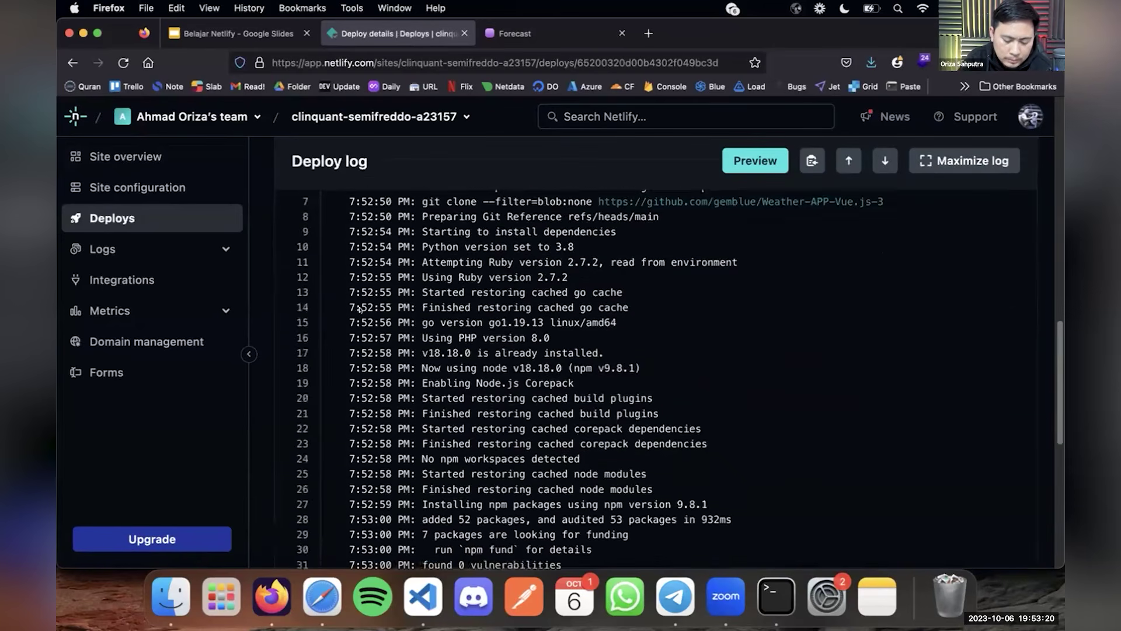
scroll(339, 289, down, 10)
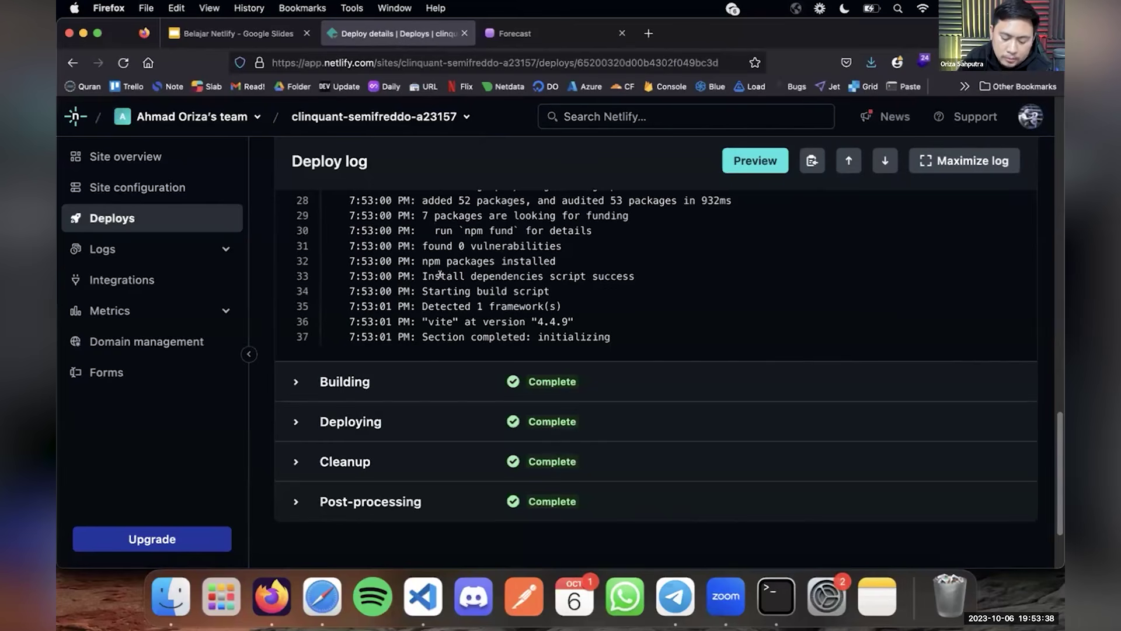
Expand the Building section of the deploy log and examine the build command output and generated files.
scroll(298, 357, down, 2)
click(291, 357)
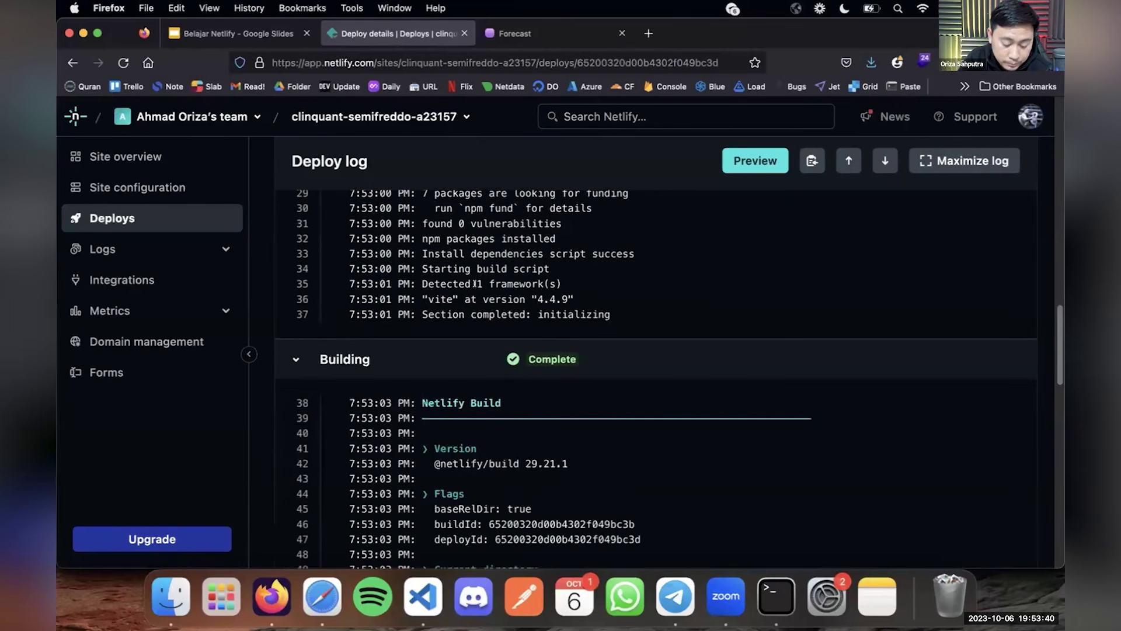
scroll(467, 286, down, 3)
scroll(494, 330, down, 10)
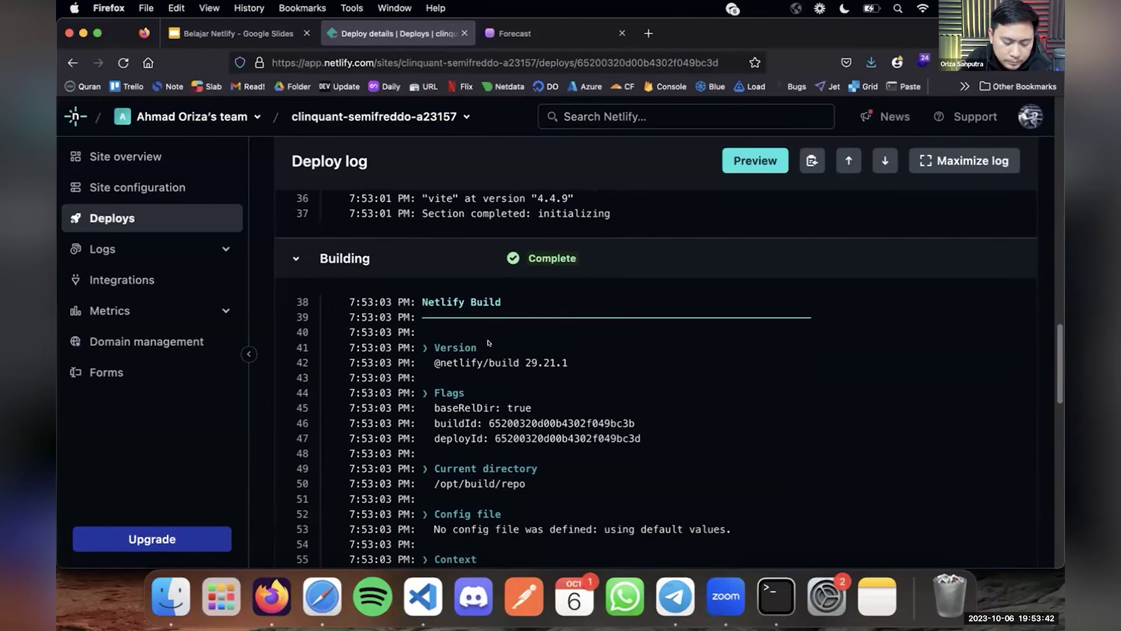
scroll(488, 341, down, 15)
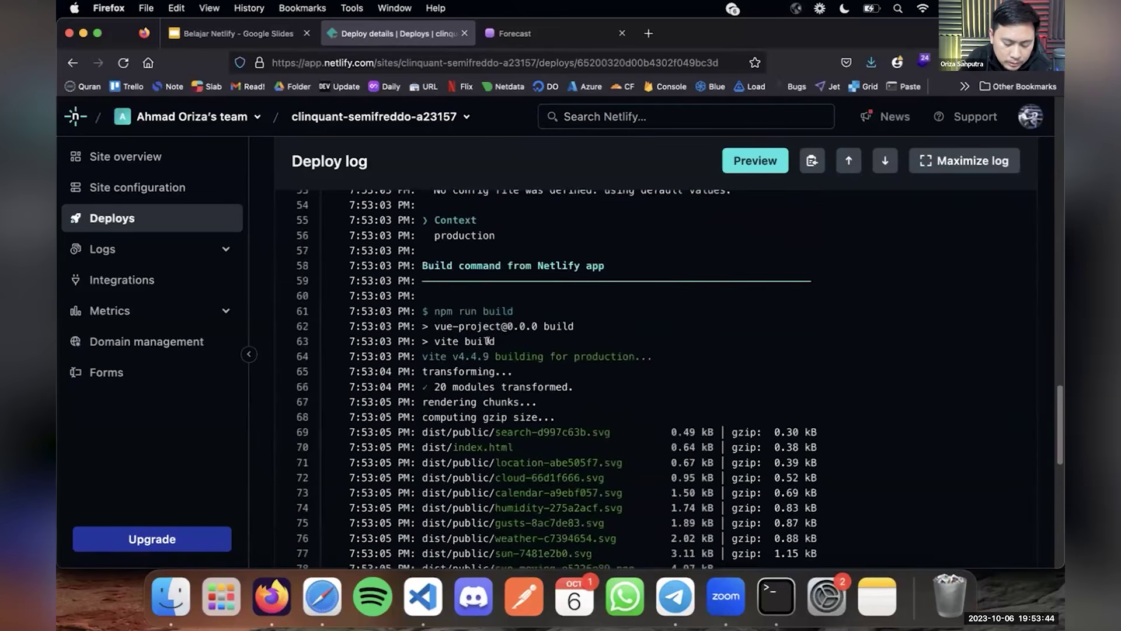
scroll(488, 342, down, 2)
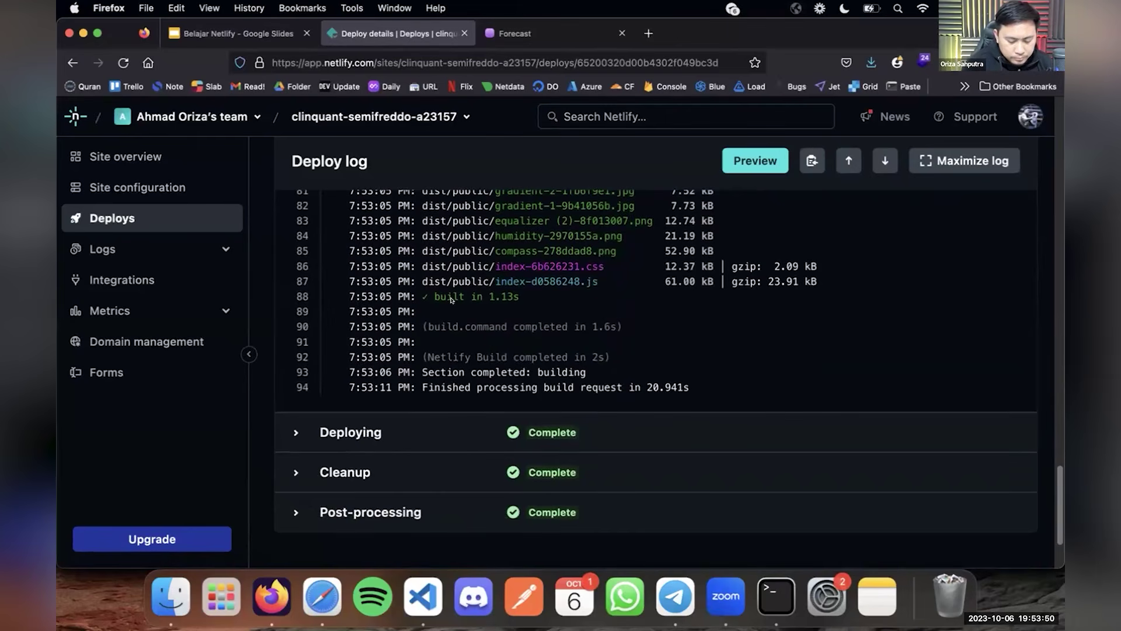
scroll(445, 289, down, 2)
scroll(445, 288, down, 1)
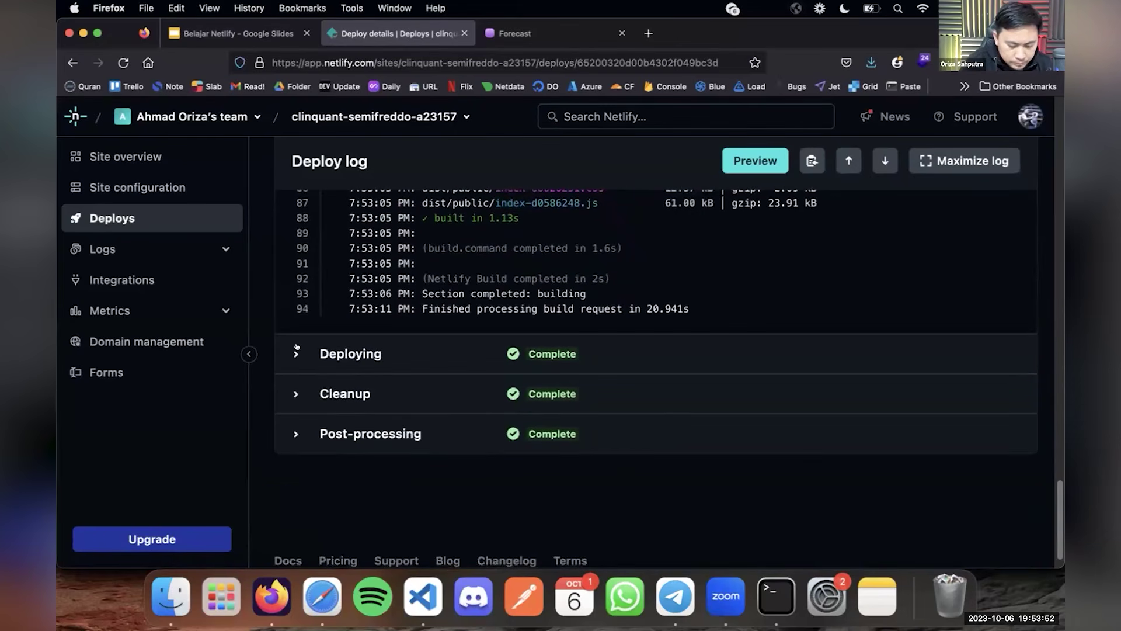
Expand the Deploying section of the deploy log, read its entries and return to the deploy's header information.
scroll(314, 331, down, 1)
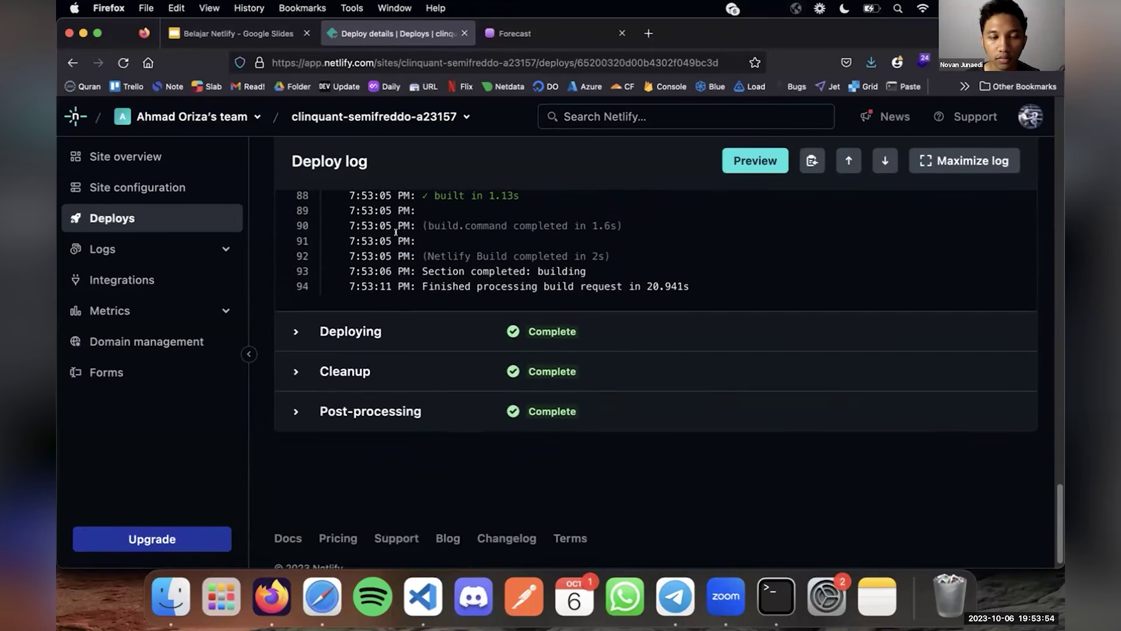
click(296, 331)
scroll(502, 332, down, 8)
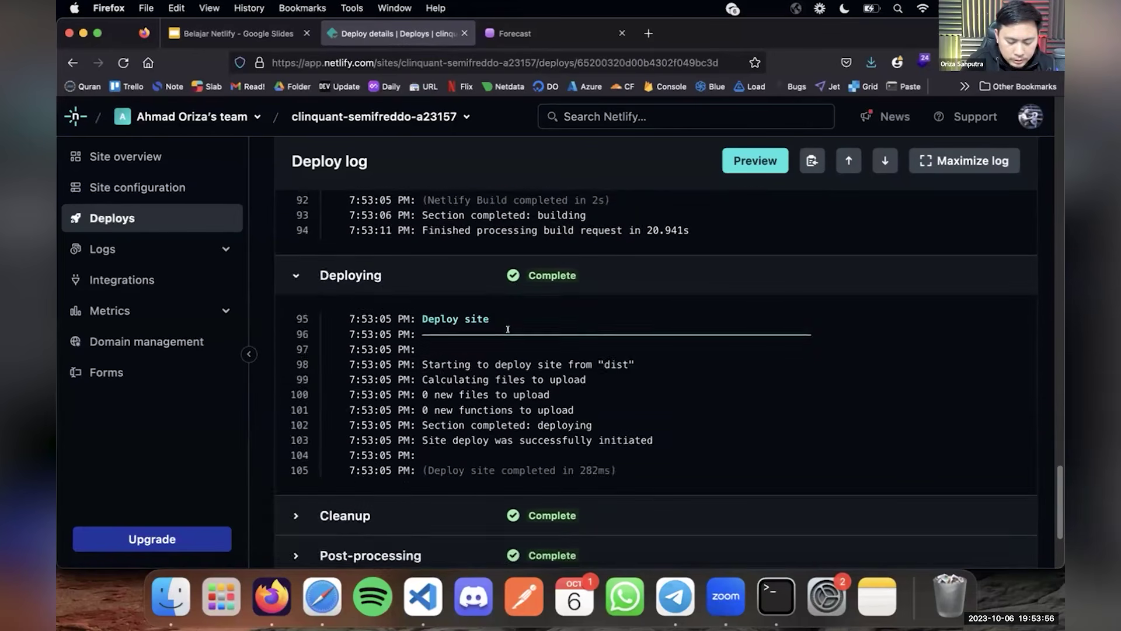
scroll(509, 332, up, 1)
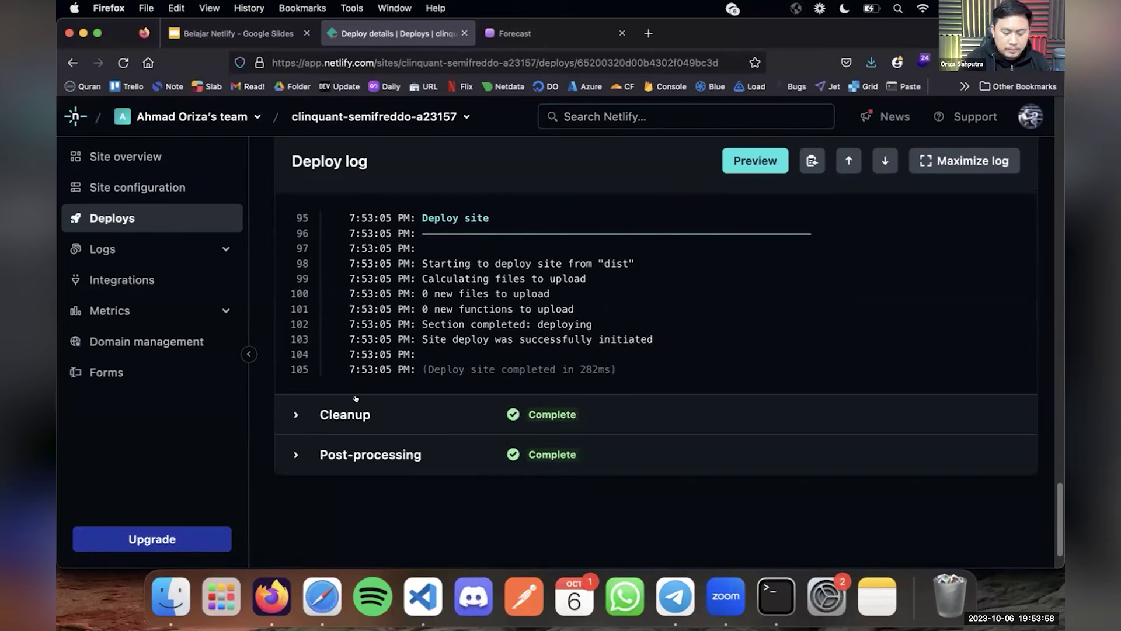
scroll(449, 317, up, 15)
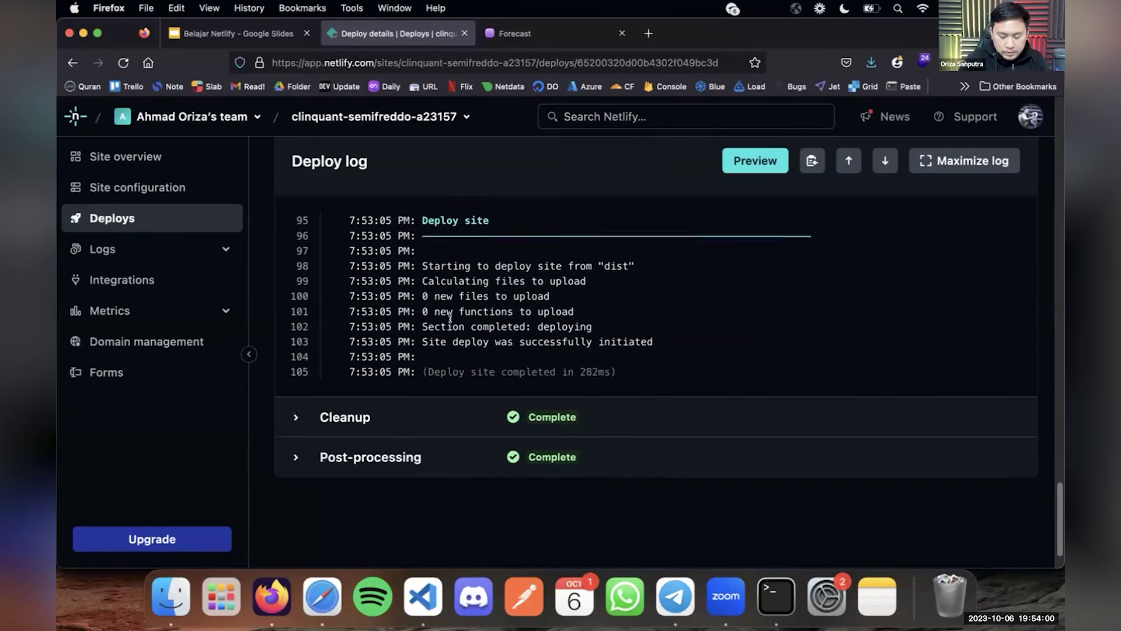
scroll(450, 318, up, 20)
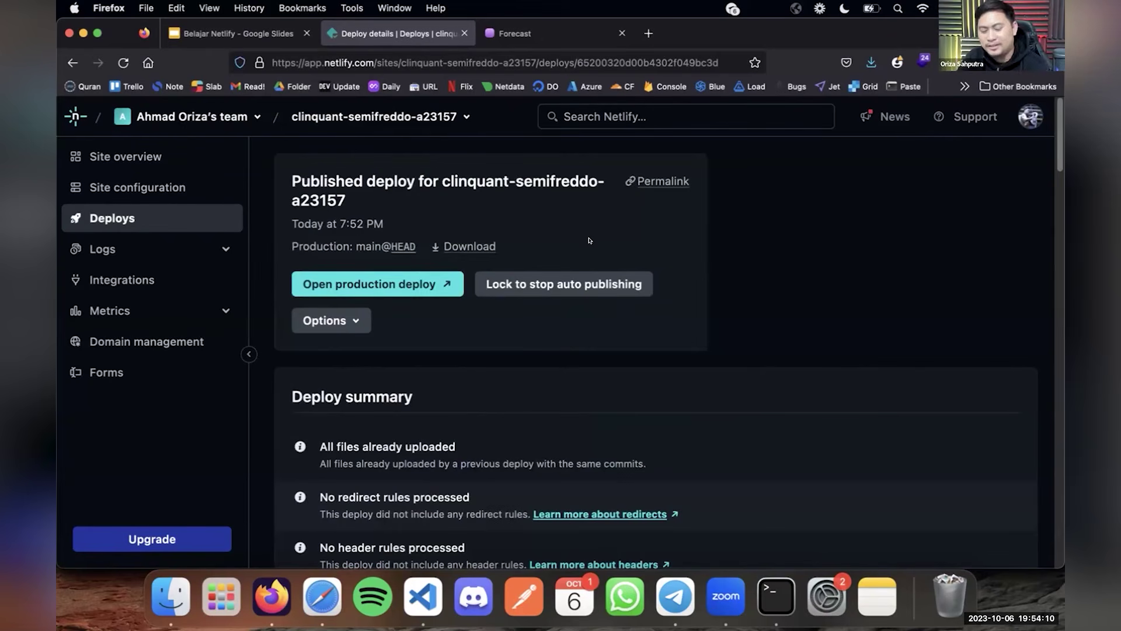
Open the site's production deploy in the browser and select its full web address.
drag(440, 179, 510, 199)
click(487, 204)
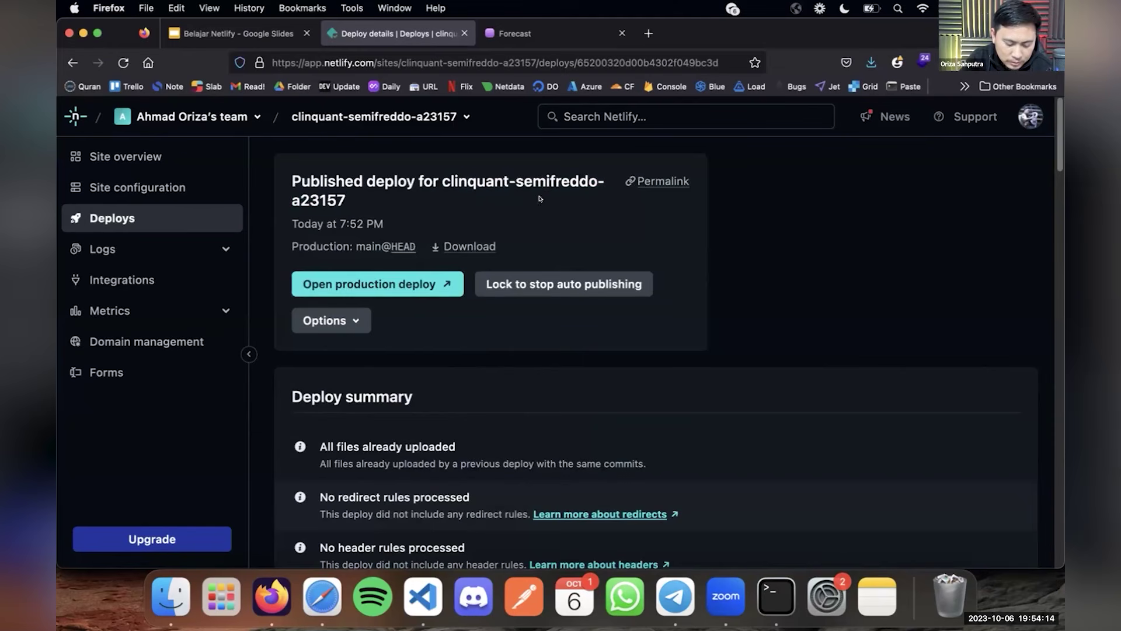
click(414, 285)
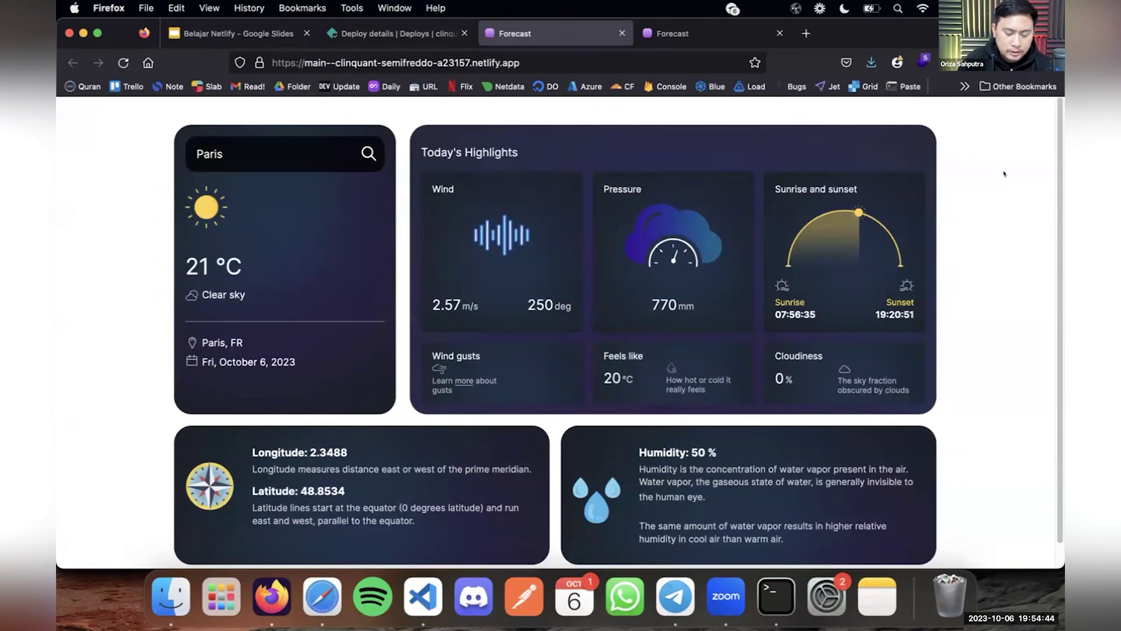
click(526, 62)
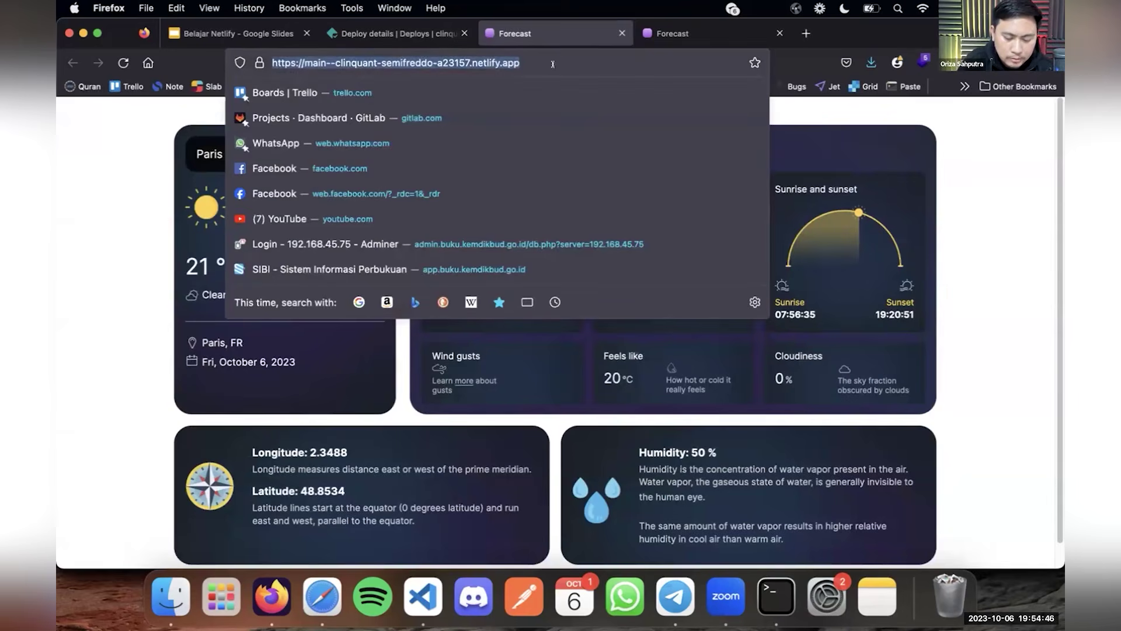
Look over the live weather site's page from top to bottom and check its full web address.
click(801, 110)
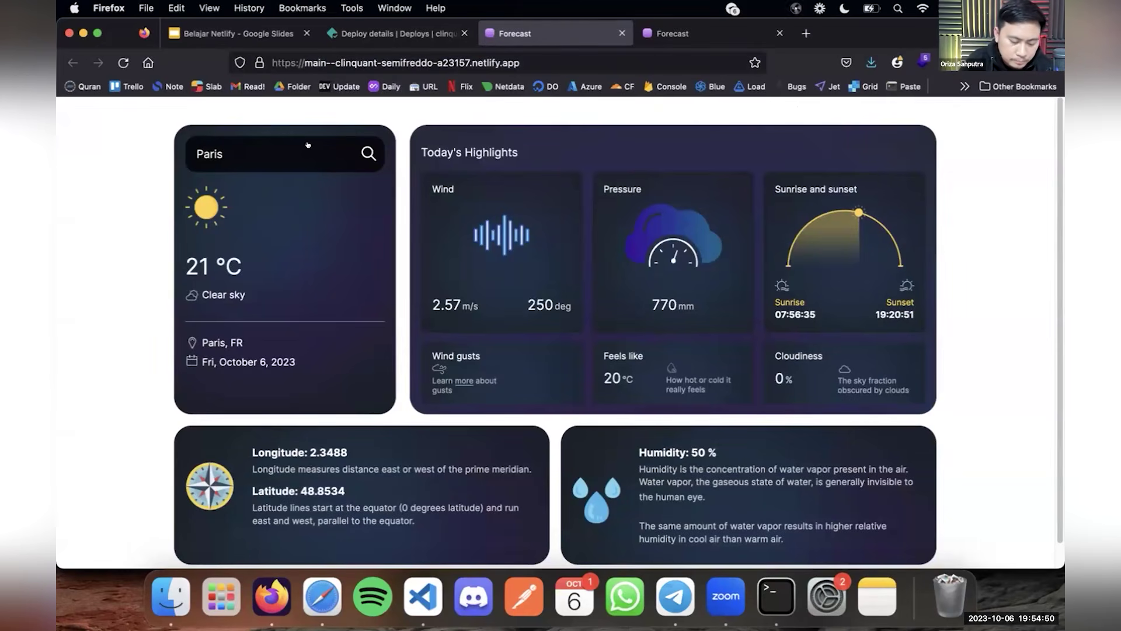
scroll(491, 199, down, 1)
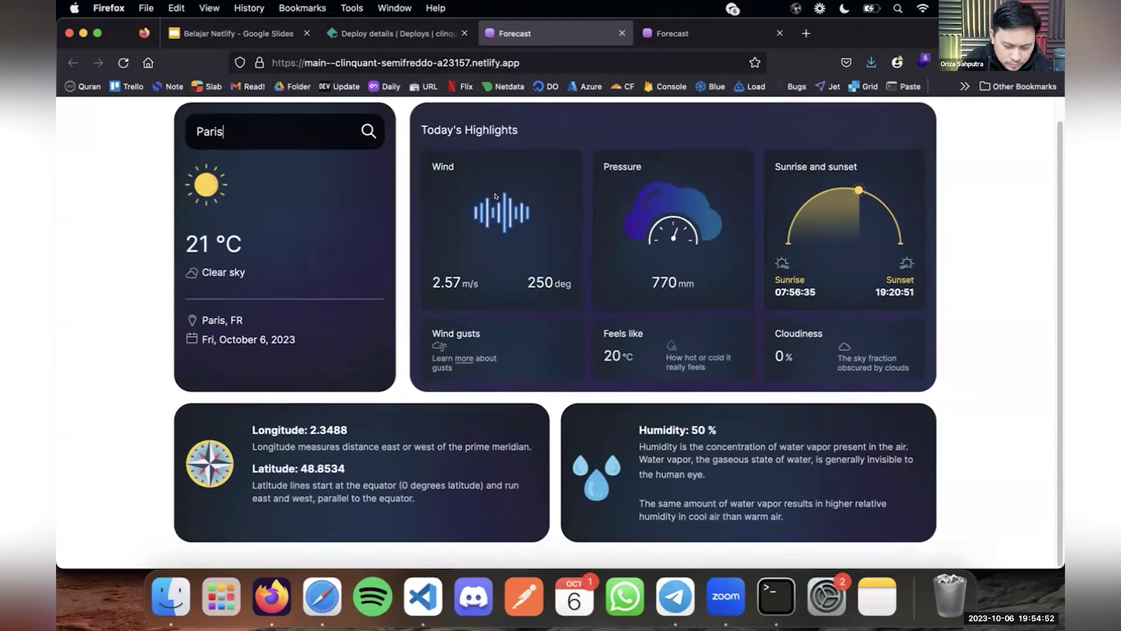
scroll(495, 221, up, 1)
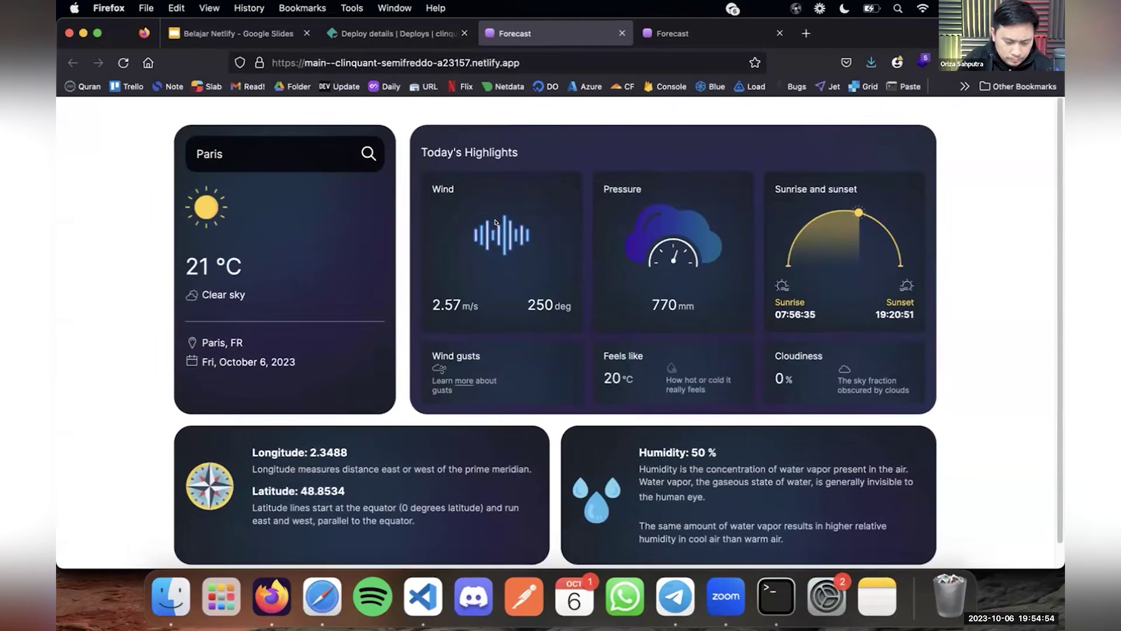
click(529, 63)
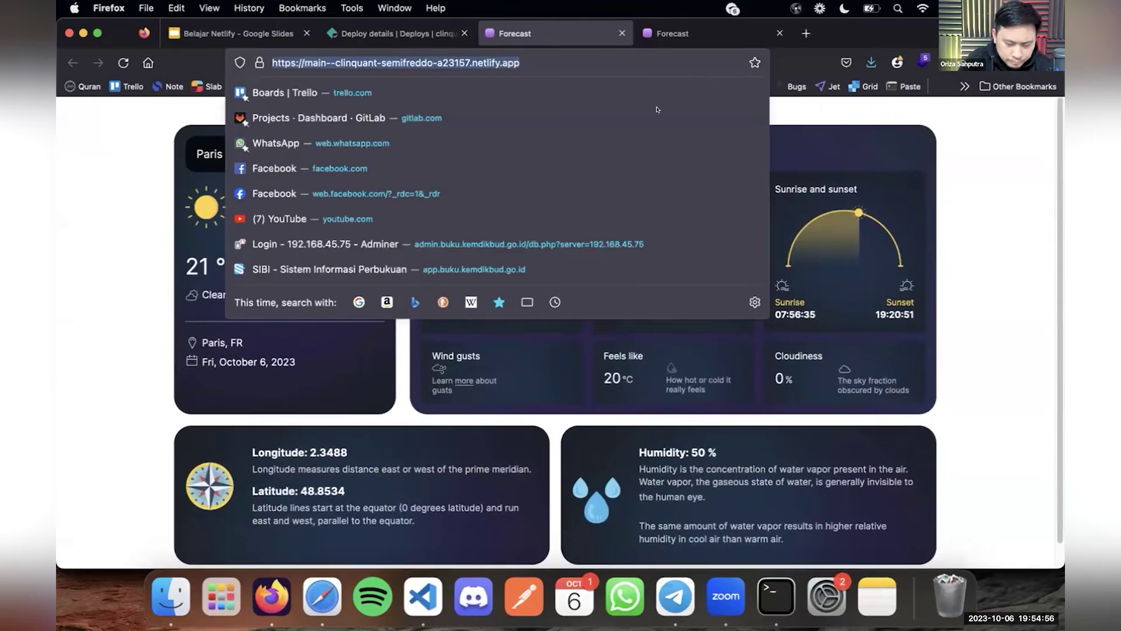
click(823, 108)
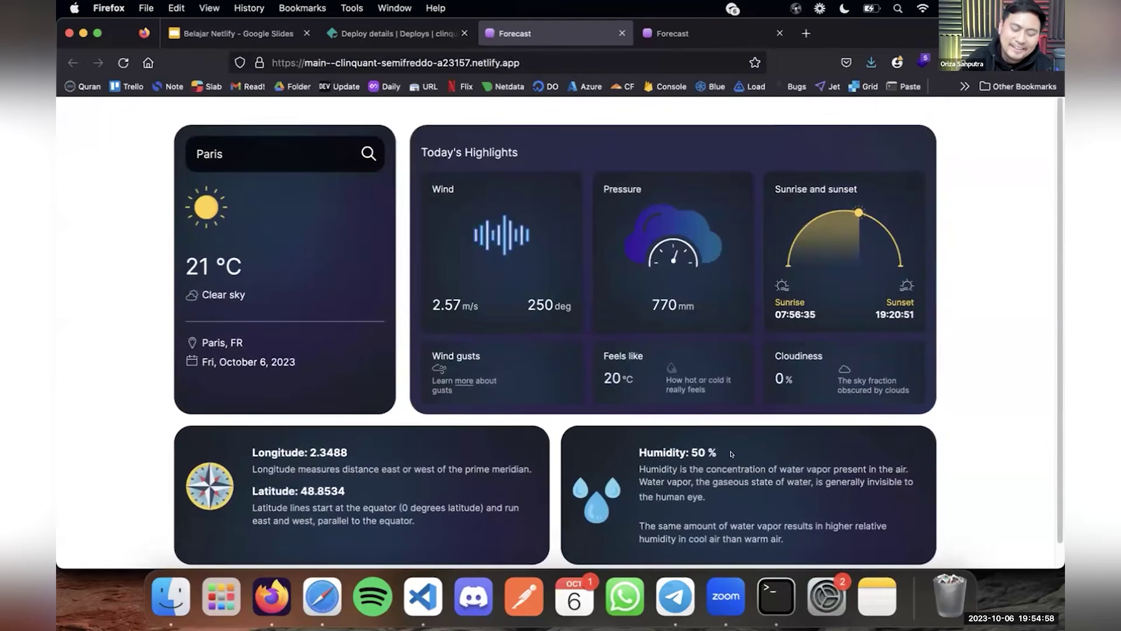
Return to the site's Netlify deploy details and read through the deploy summary and header information again.
click(429, 41)
scroll(499, 206, down, 8)
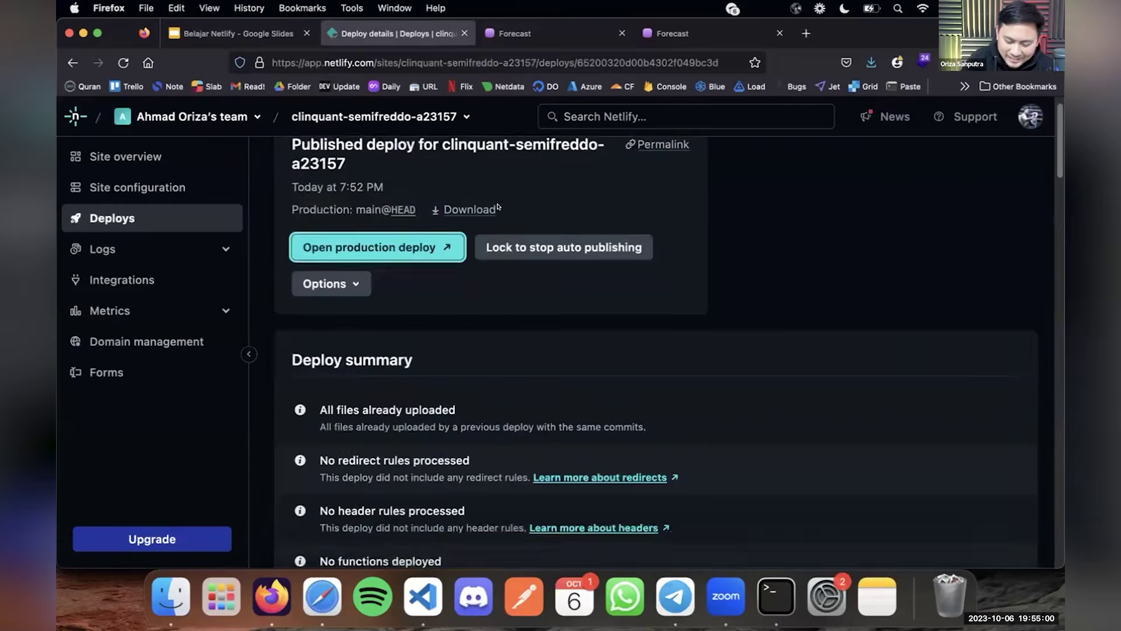
scroll(500, 206, down, 5)
scroll(499, 205, up, 10)
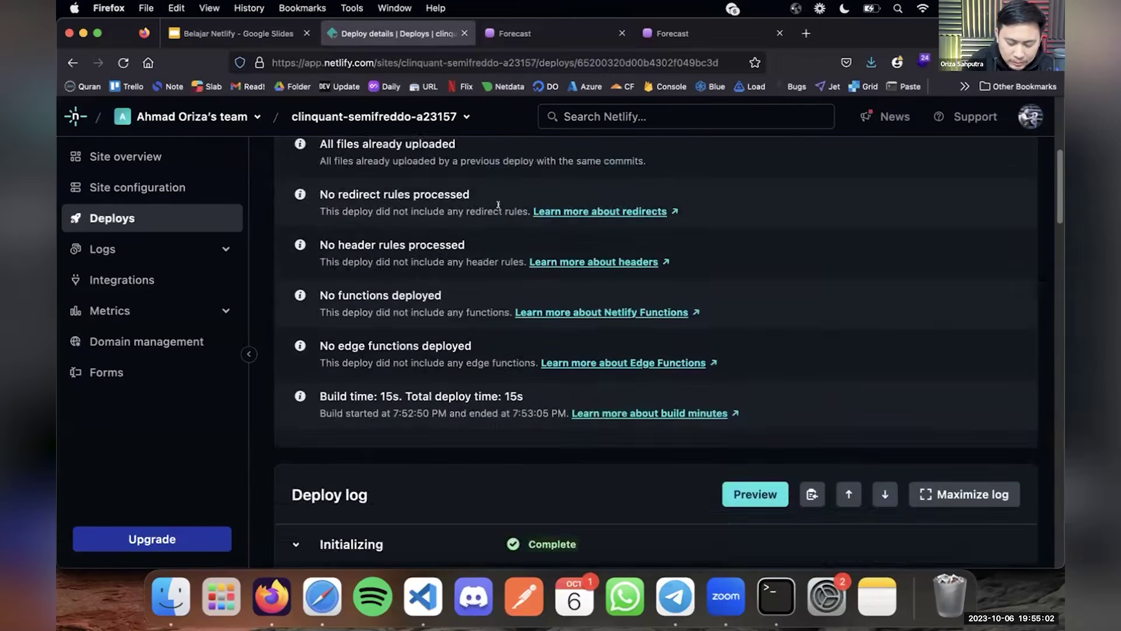
scroll(499, 206, up, 3)
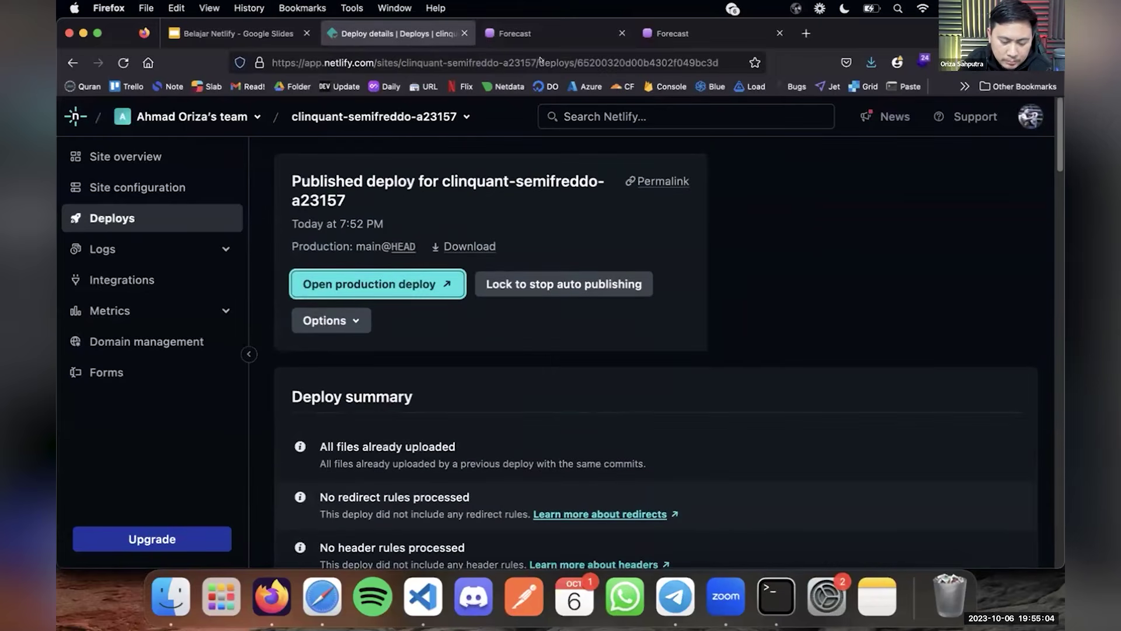
Go back to the live weather site, examine its netlify.app address, and switch to Zoom.
click(510, 34)
drag(475, 60, 272, 63)
click(836, 117)
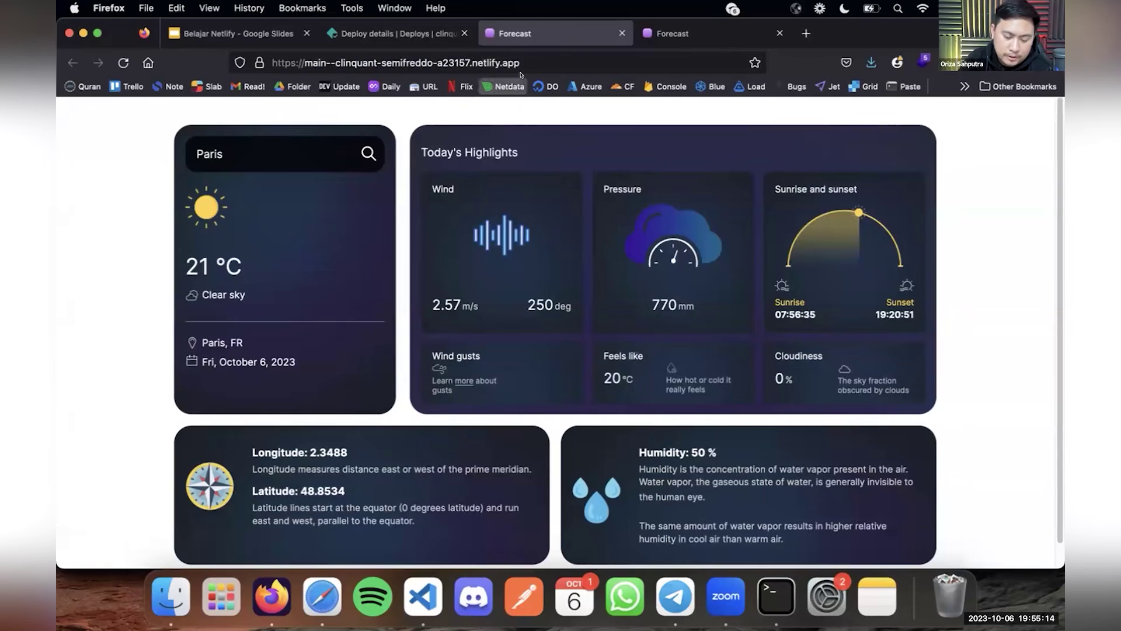
click(503, 62)
click(802, 110)
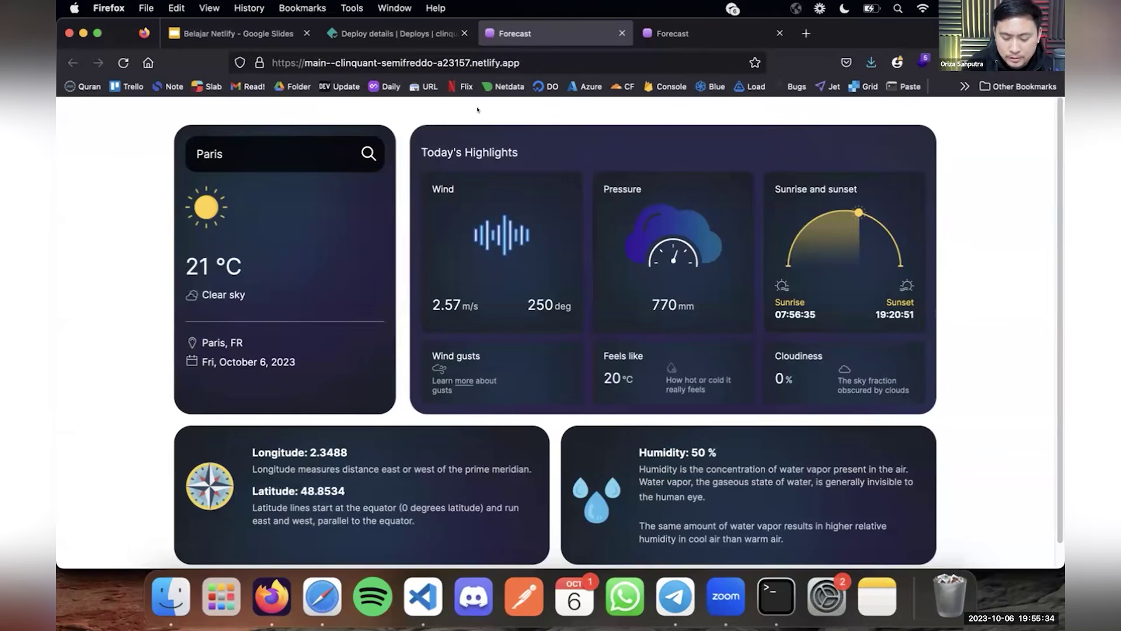
click(724, 596)
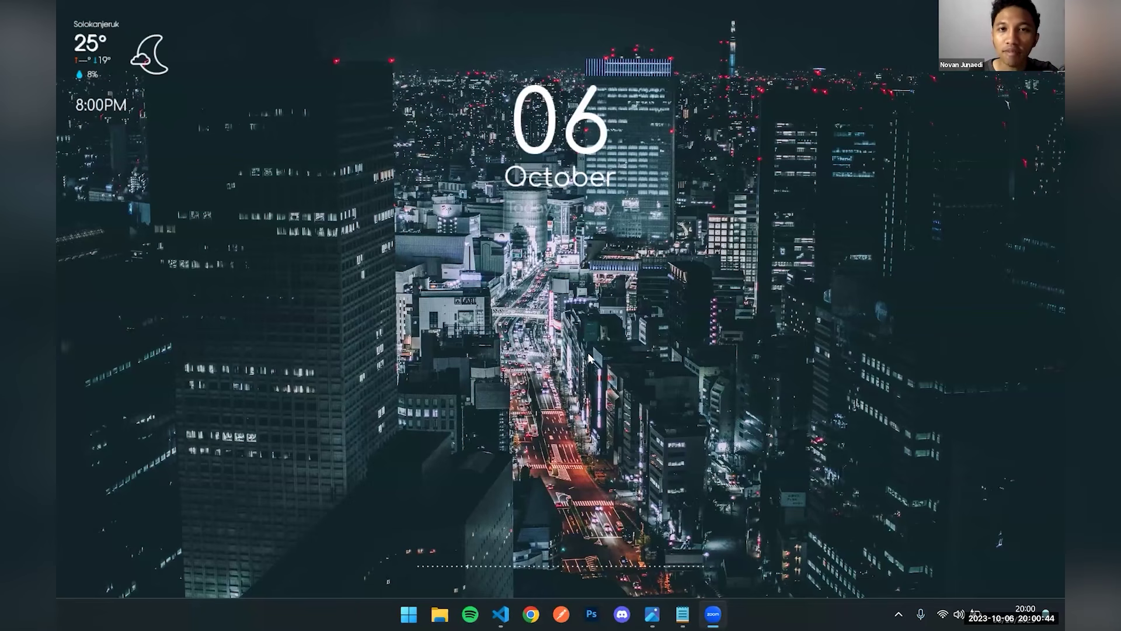
Switch to Visual Studio Code, read through index.js, and inspect the contents of the components' blogs folder and the posts folder.
click(502, 614)
scroll(451, 196, up, 10)
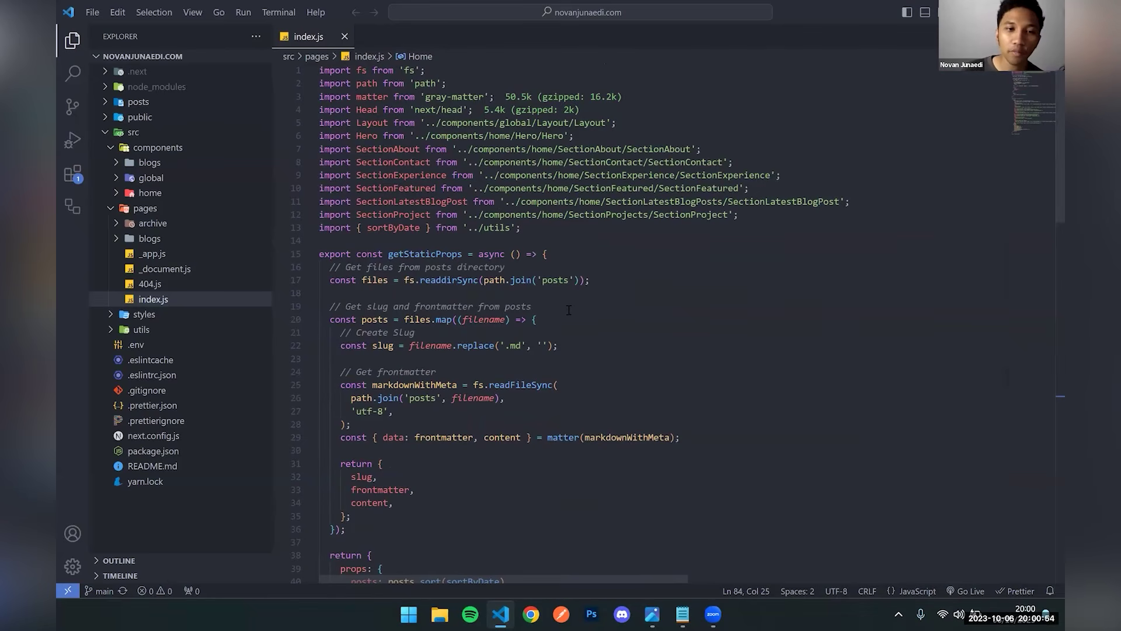
scroll(564, 300, down, 6)
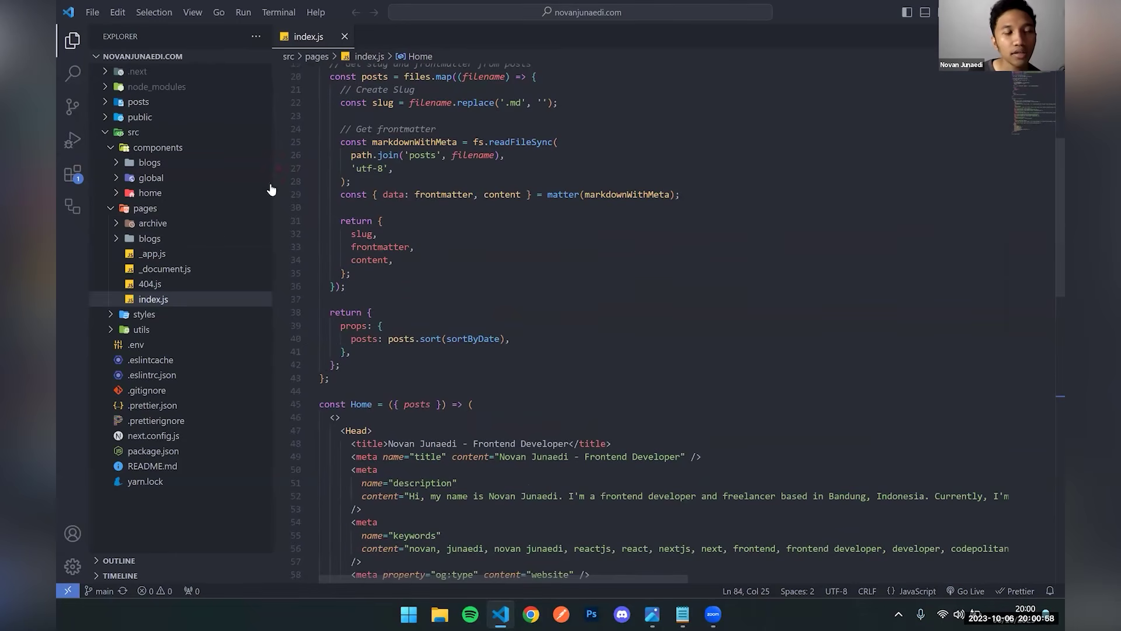
click(149, 163)
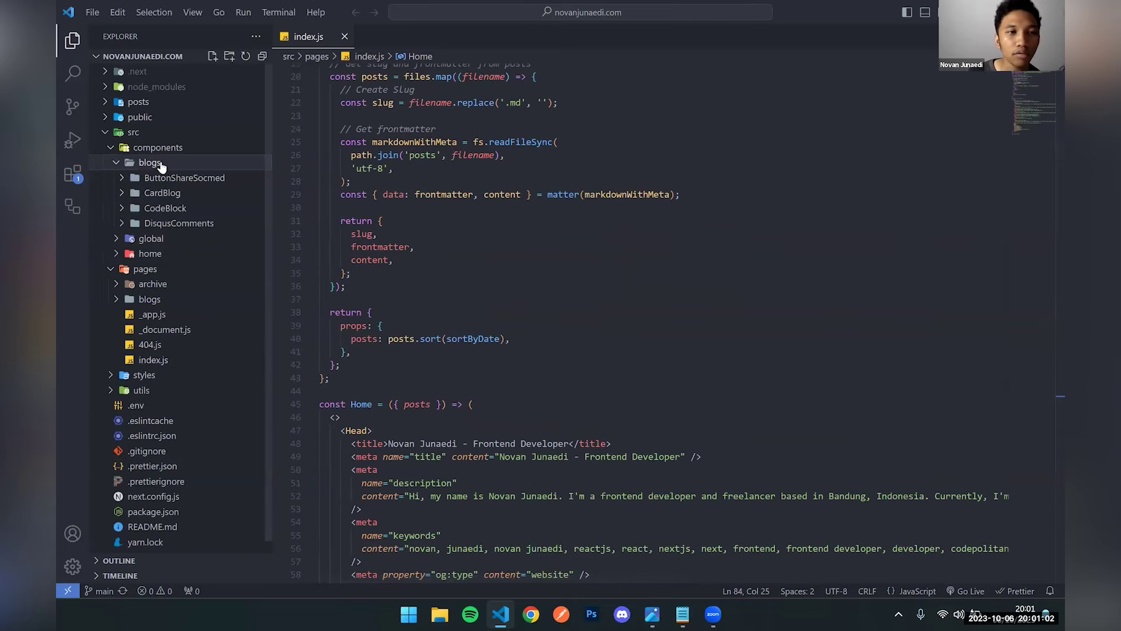
click(159, 164)
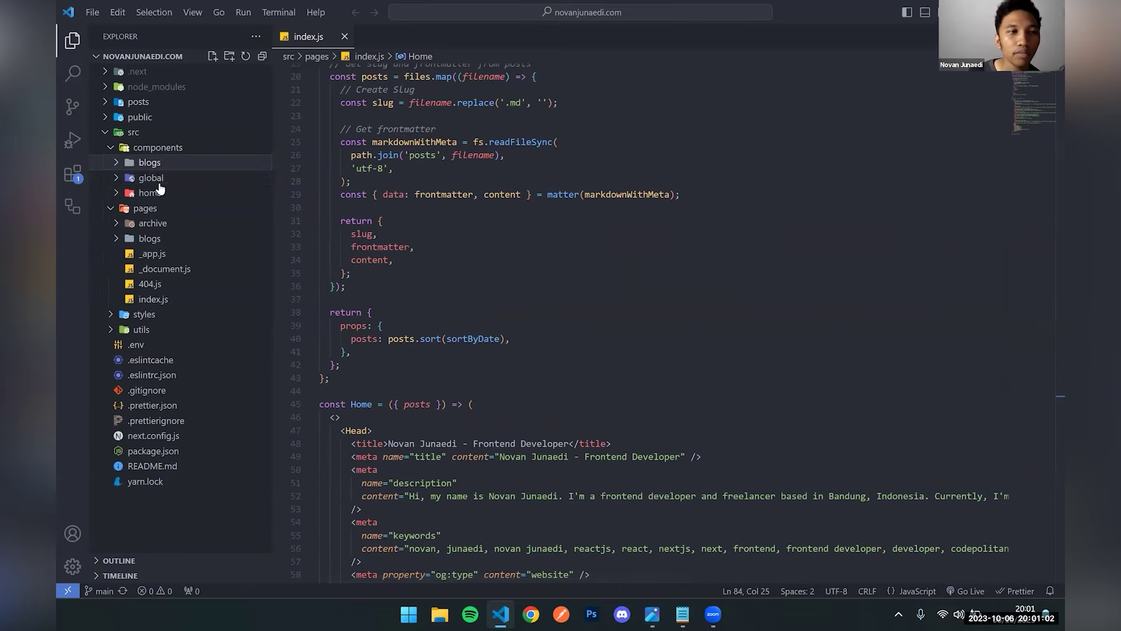
click(158, 107)
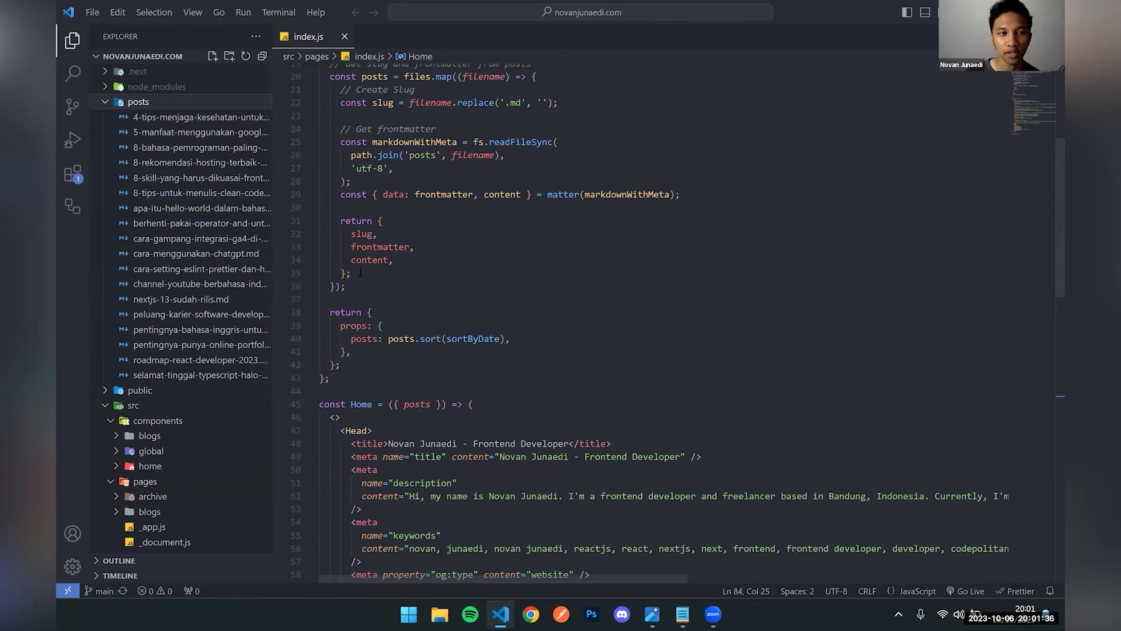
click(174, 102)
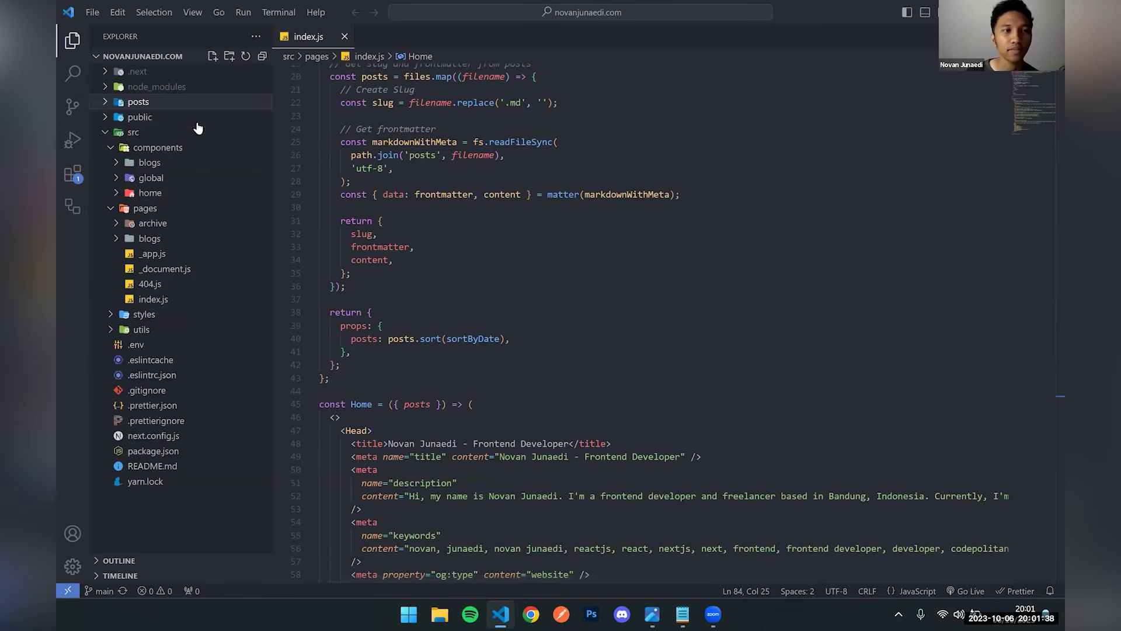
Open the integrated terminal in the portfolio project and start its development server with yarn.
click(578, 377)
scroll(578, 374, up, 6)
scroll(578, 366, down, 8)
click(578, 368)
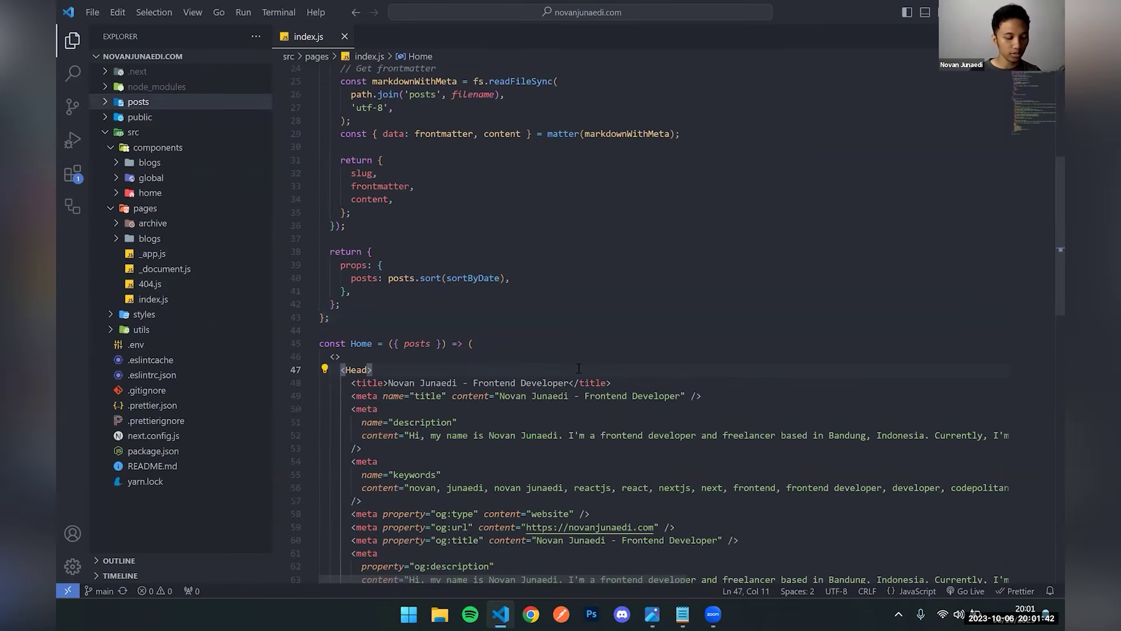
key(ctrl+grave)
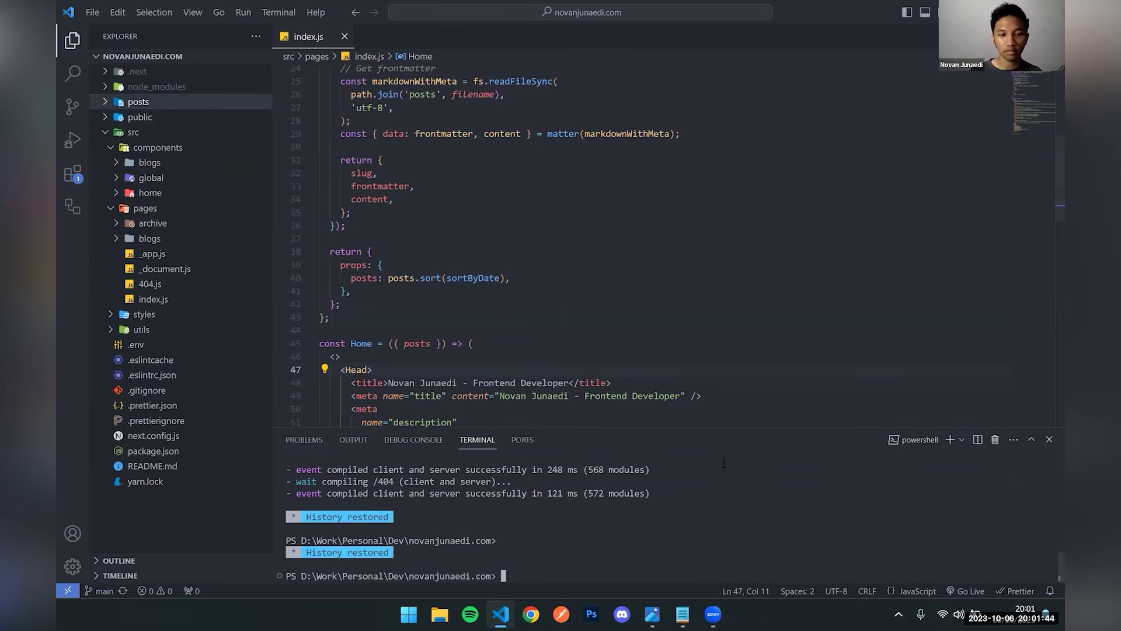
text(yar)
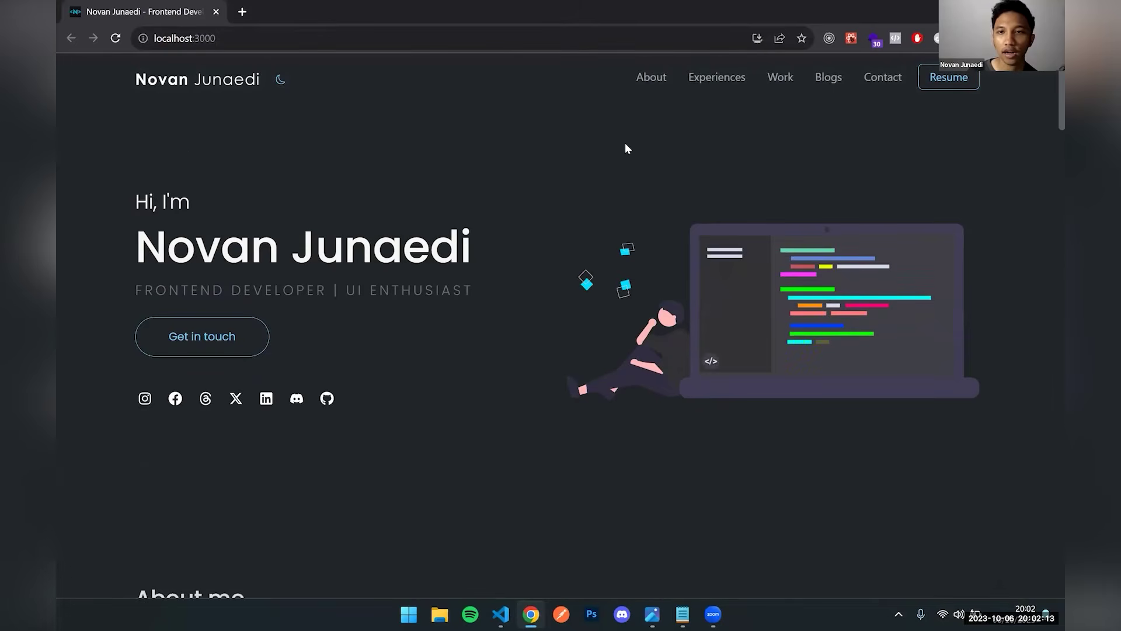
Examine the About me, Featured Projects and Other Projects sections of the portfolio home page on localhost:3000.
scroll(505, 266, down, 20)
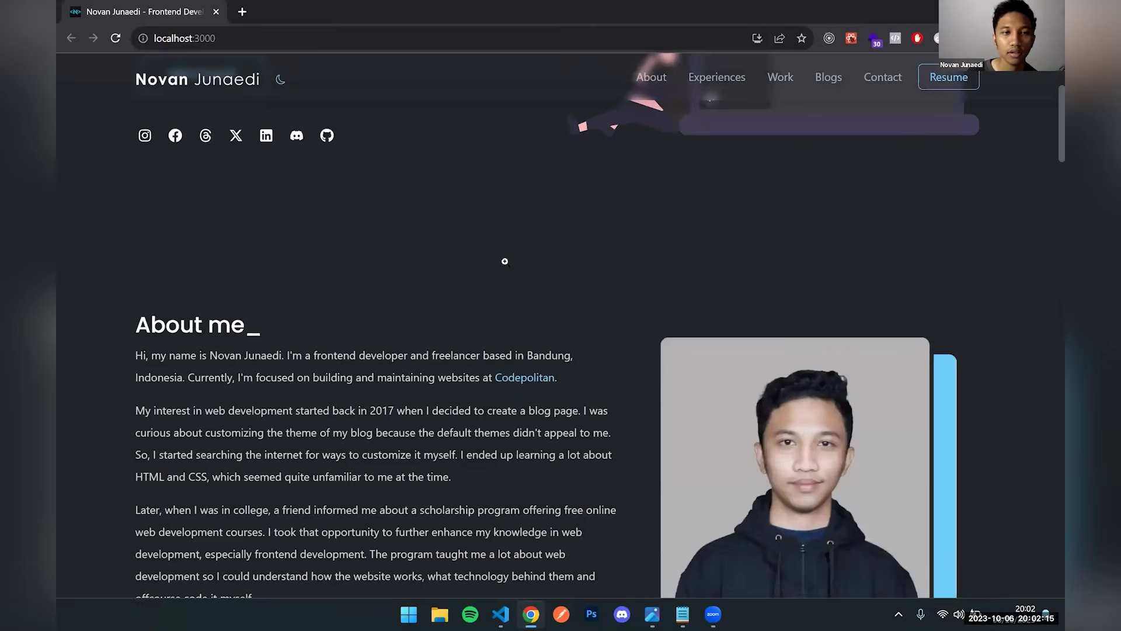
scroll(505, 266, down, 4)
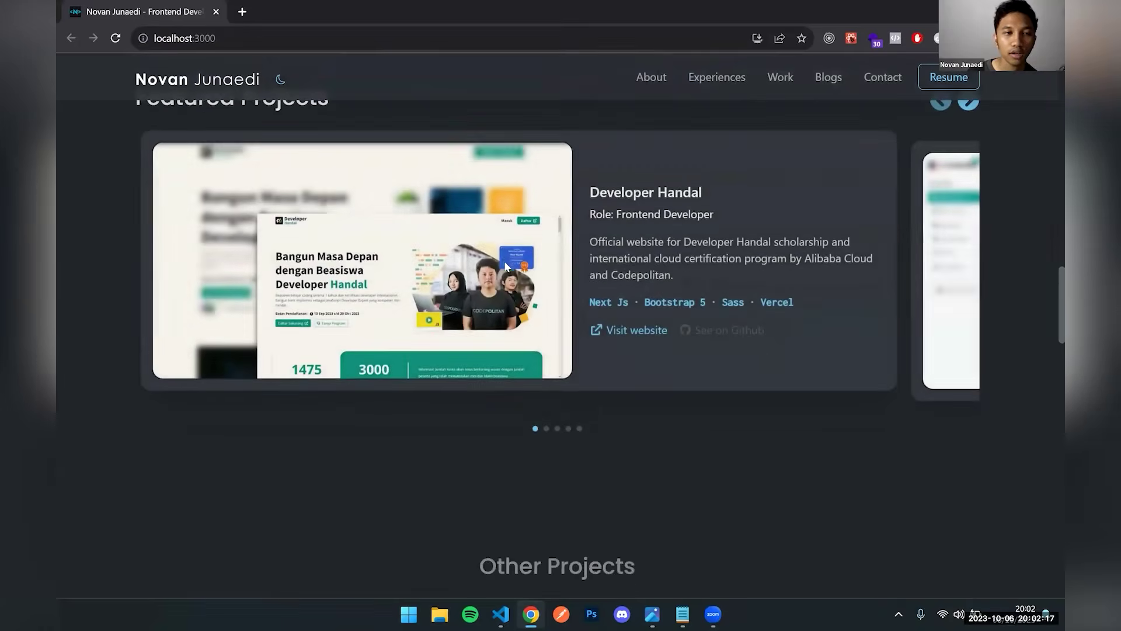
scroll(508, 263, up, 5)
scroll(502, 251, down, 4)
scroll(496, 240, down, 8)
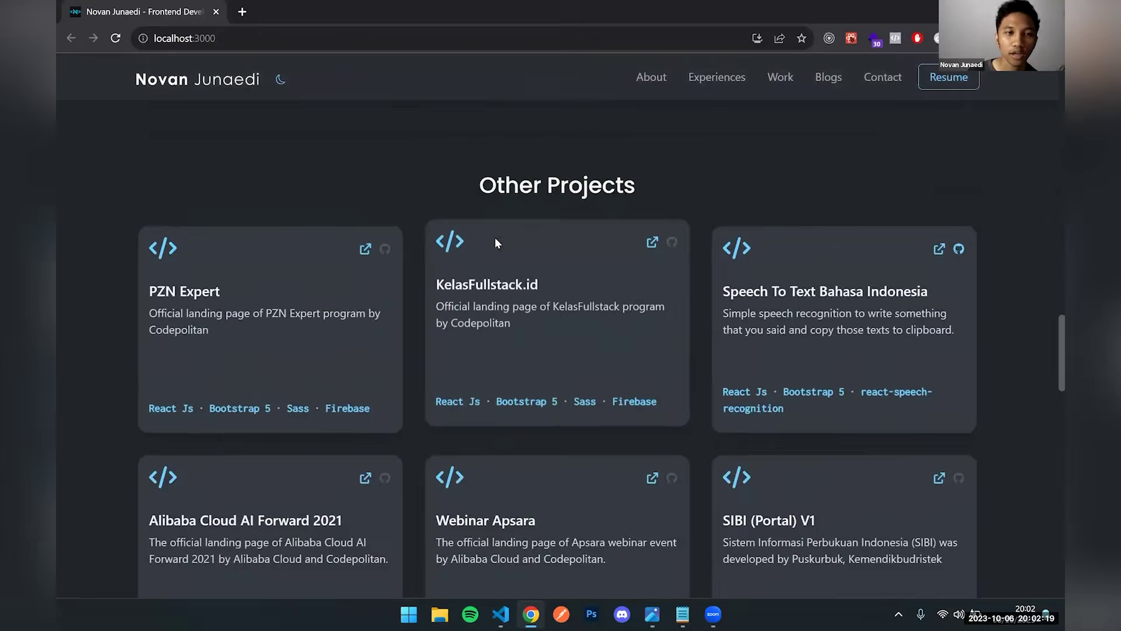
scroll(495, 239, up, 4)
scroll(494, 241, down, 2)
scroll(494, 241, up, 10)
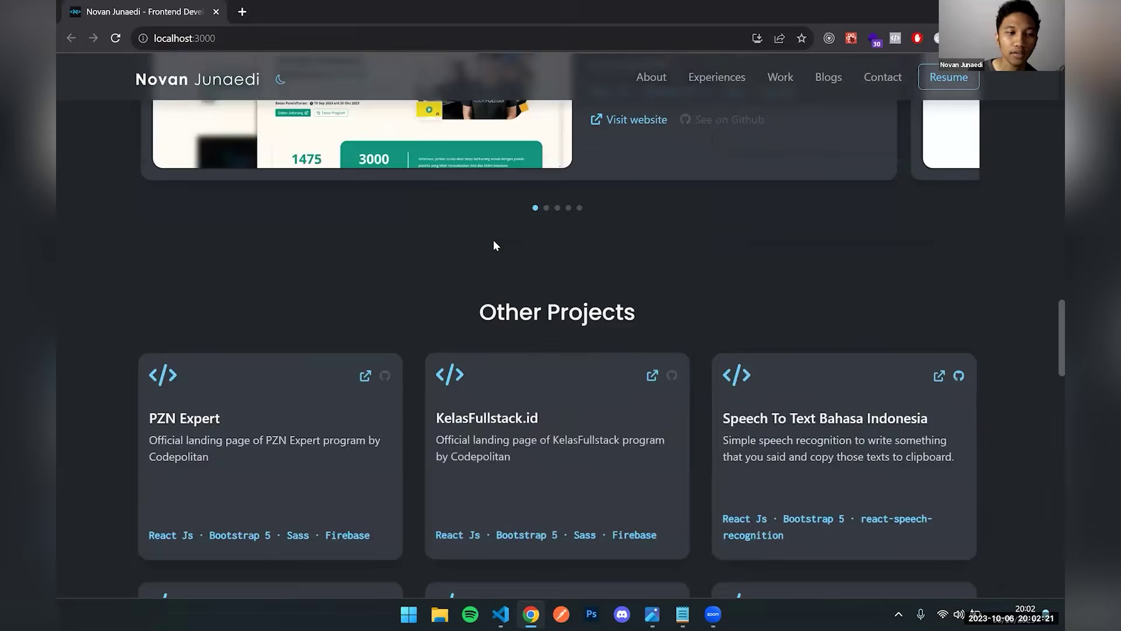
Review the remaining project cards and the Latest Posts section of the portfolio home page.
scroll(591, 314, down, 6)
scroll(591, 313, down, 13)
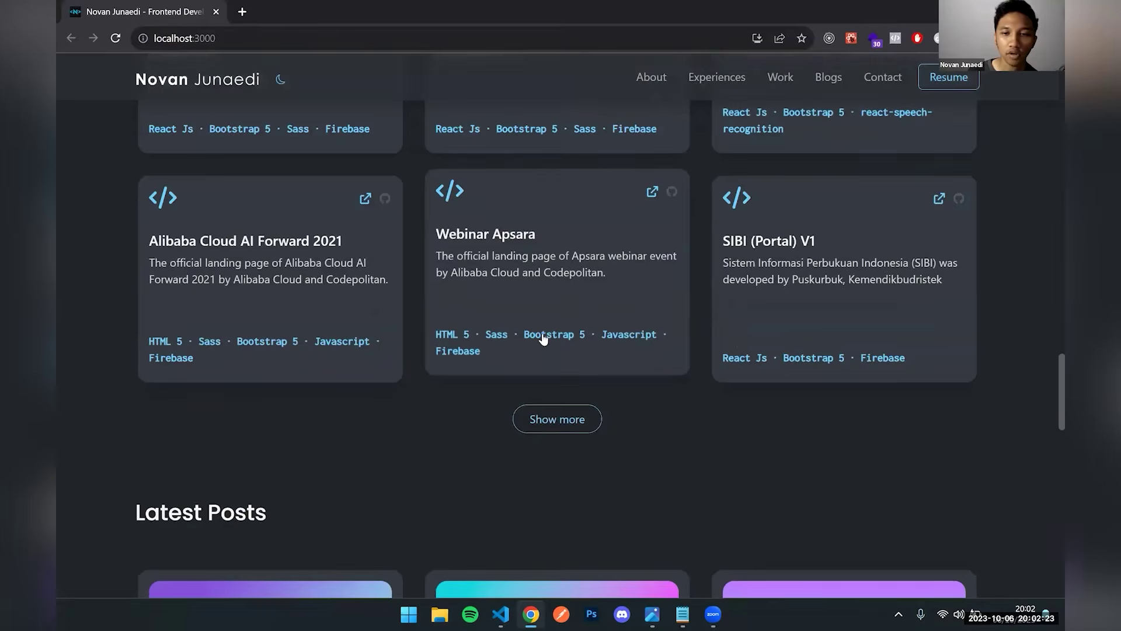
scroll(672, 432, down, 7)
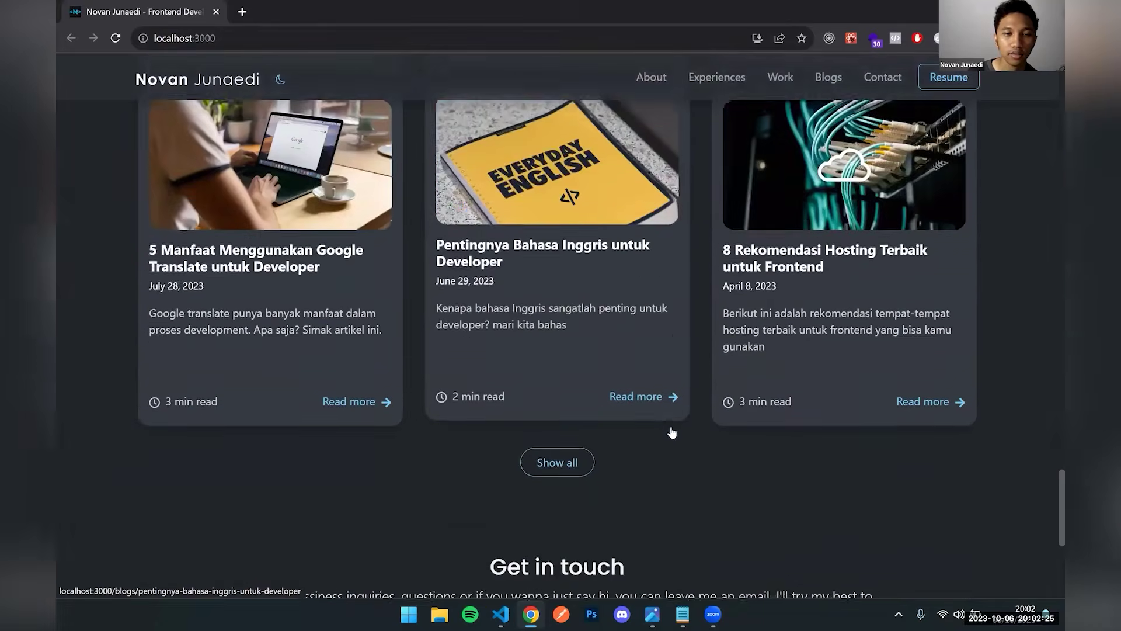
scroll(561, 403, up, 5)
scroll(559, 405, down, 4)
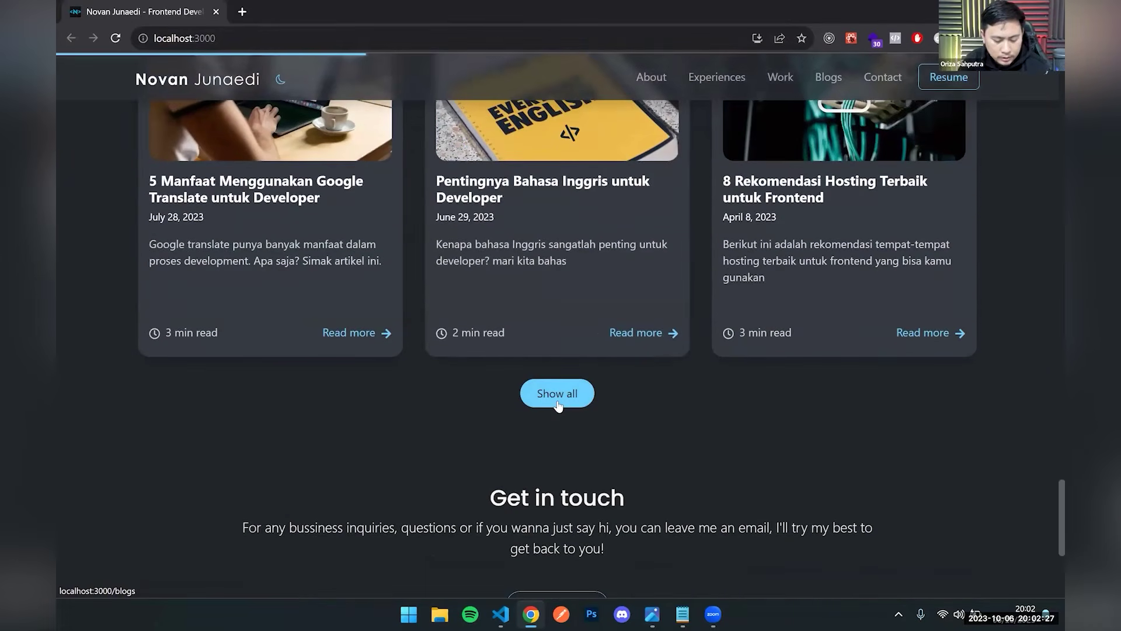
Show all blog posts, look through the Blogs page, and return to the portfolio home page.
click(558, 395)
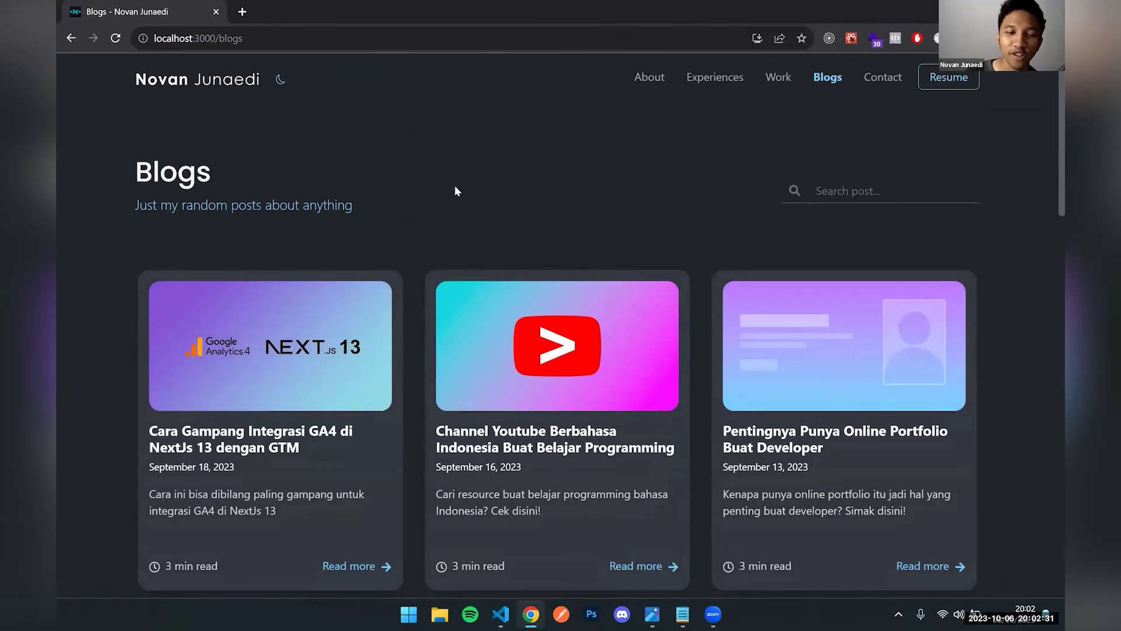
scroll(455, 198, down, 6)
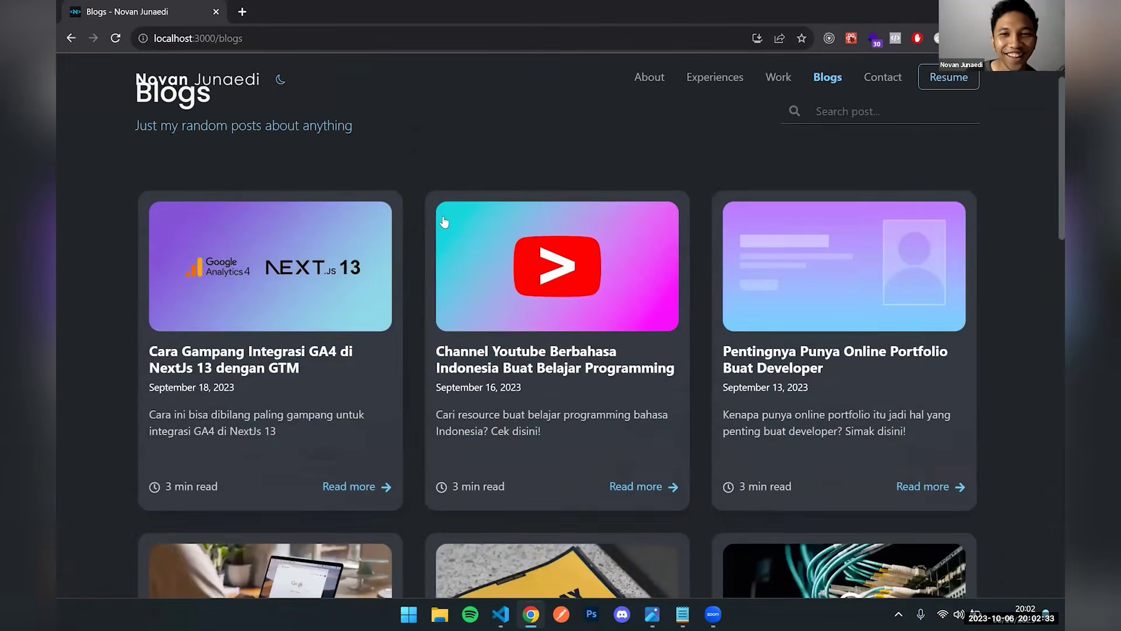
scroll(428, 244, down, 11)
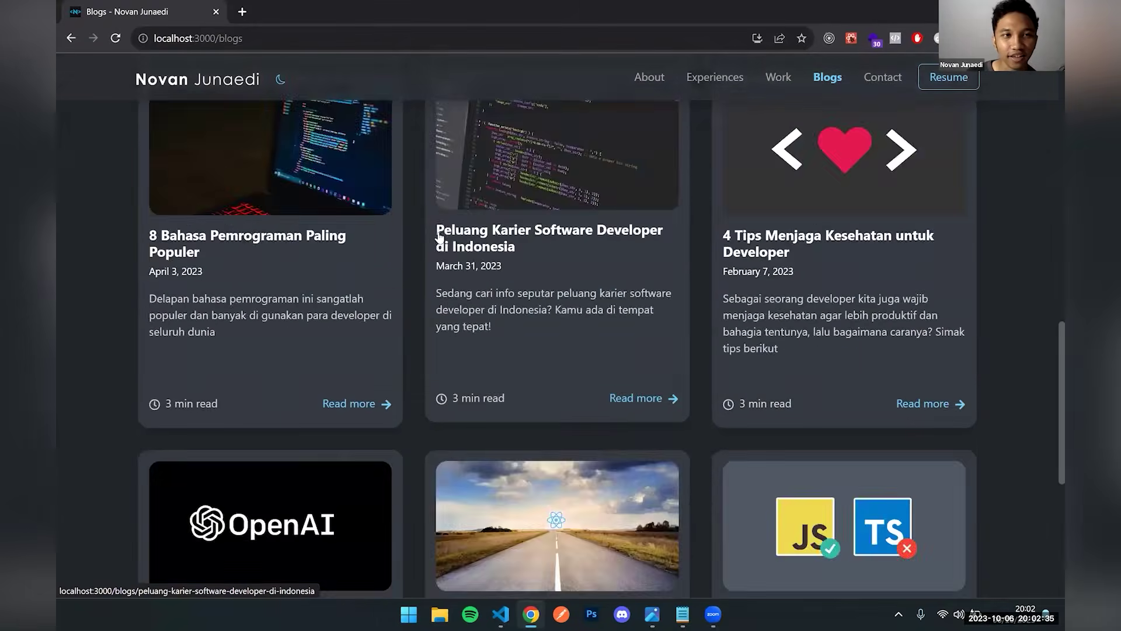
scroll(358, 184, up, 4)
scroll(357, 185, up, 10)
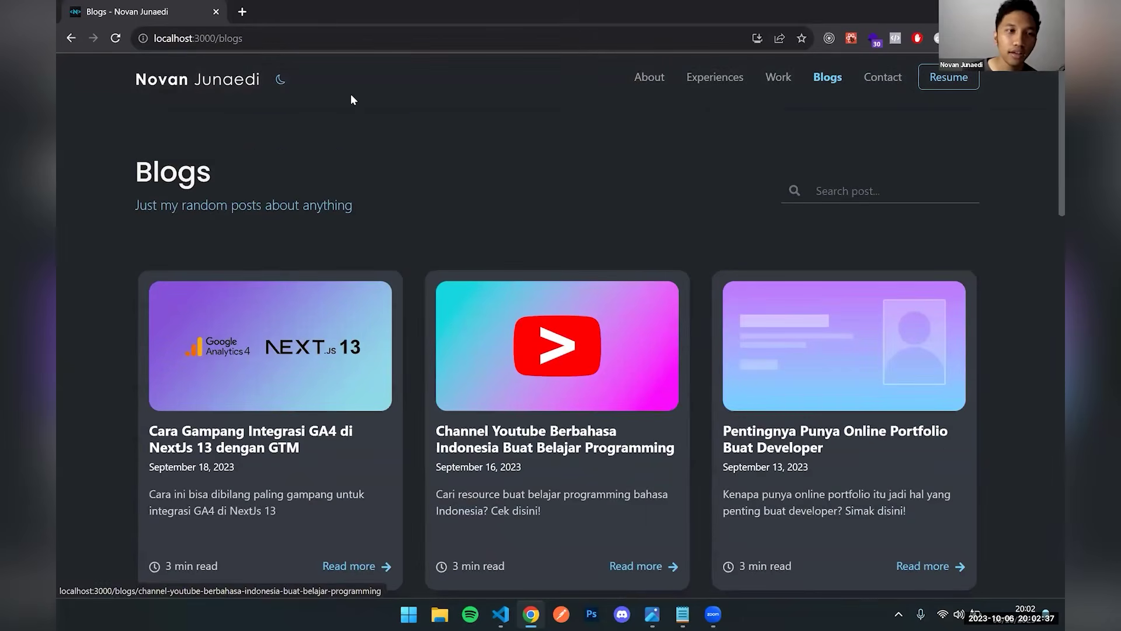
click(236, 79)
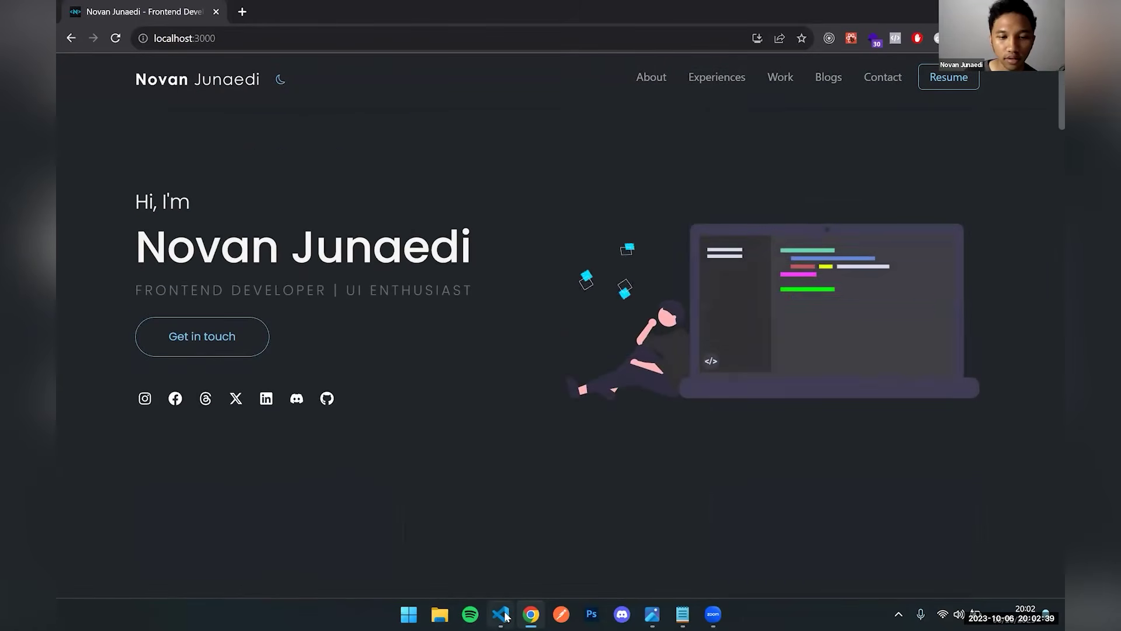
Switch back to Visual Studio Code and collapse the components folder in src, leaving the pages folder expanded.
key(alt+Tab)
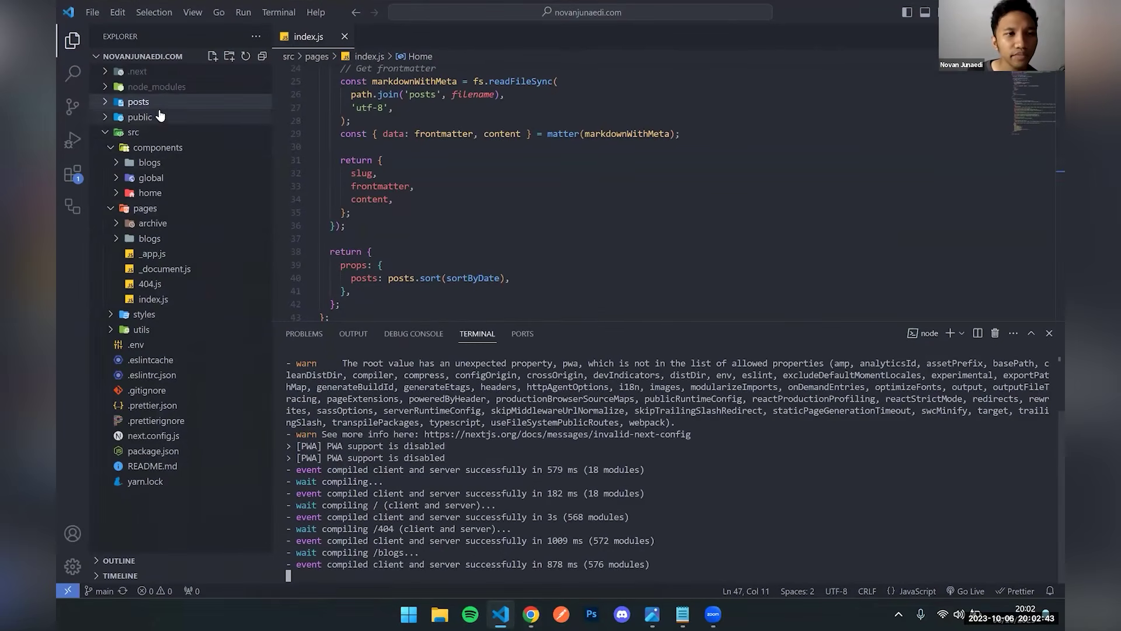
double_click(152, 209)
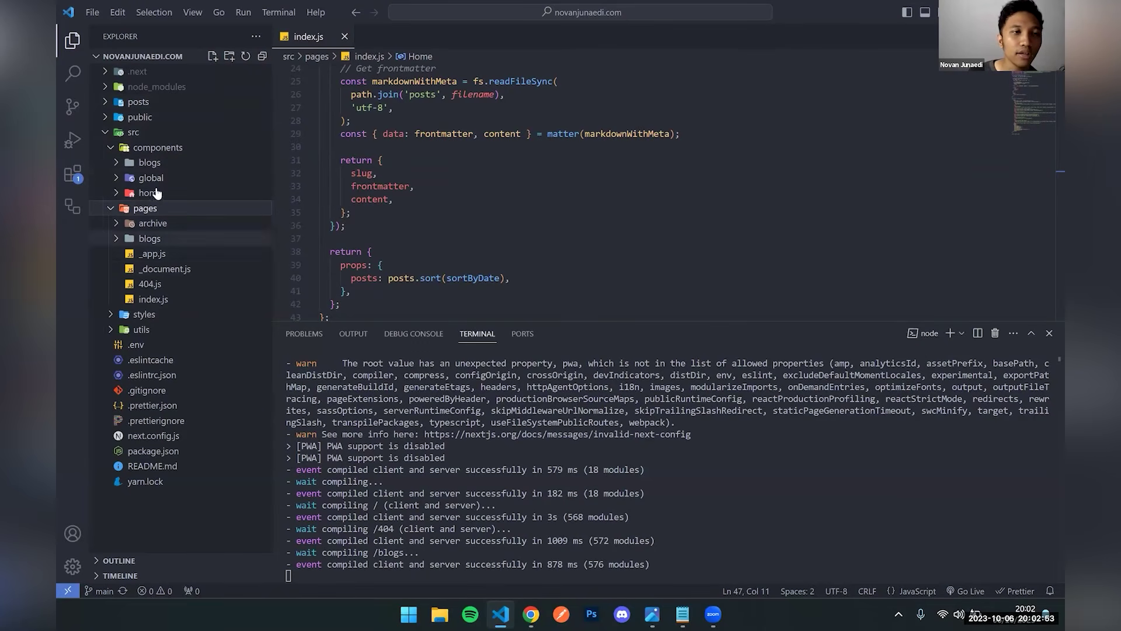
click(167, 155)
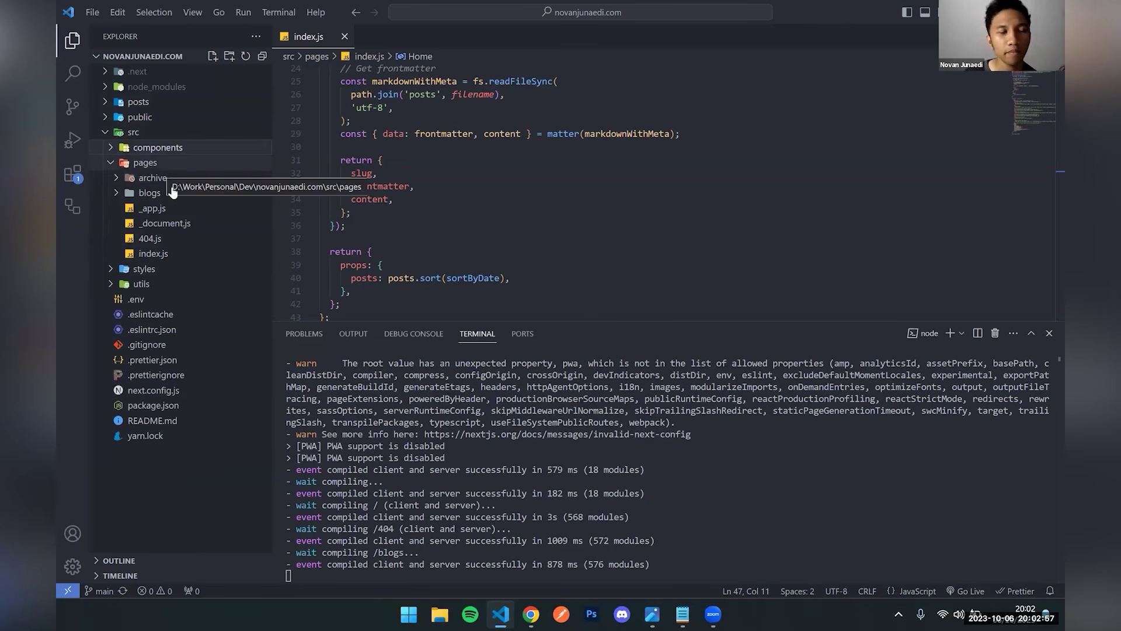
Shrink the terminal panel and read through index.js, from its imports and getStaticProps function to the Home component.
scroll(656, 280, up, 8)
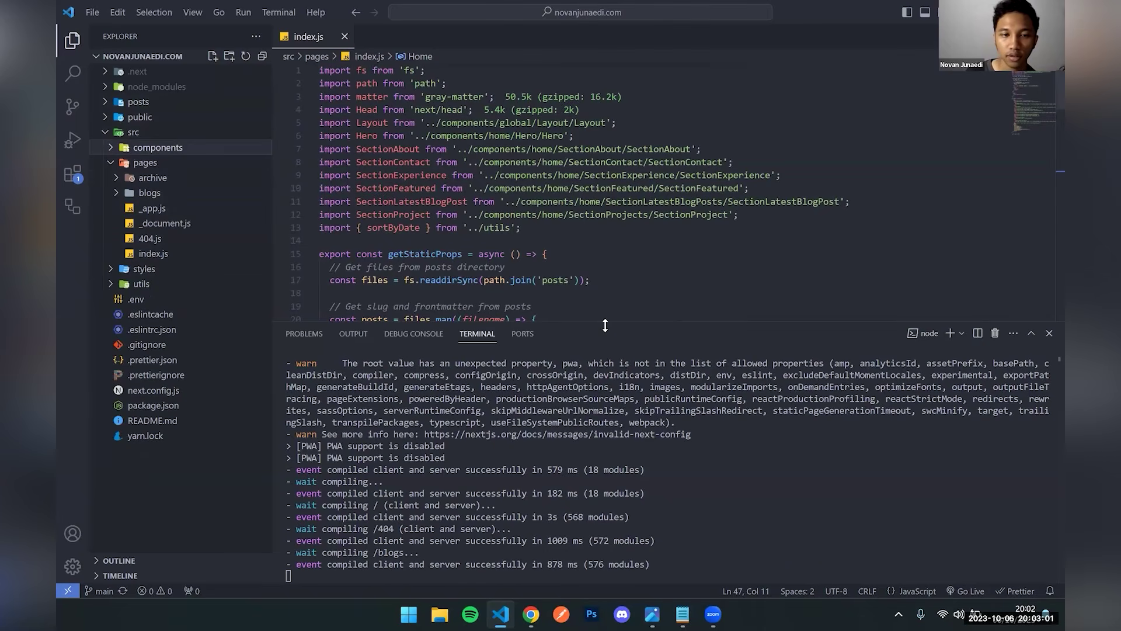
drag(605, 325, 604, 516)
scroll(455, 349, down, 15)
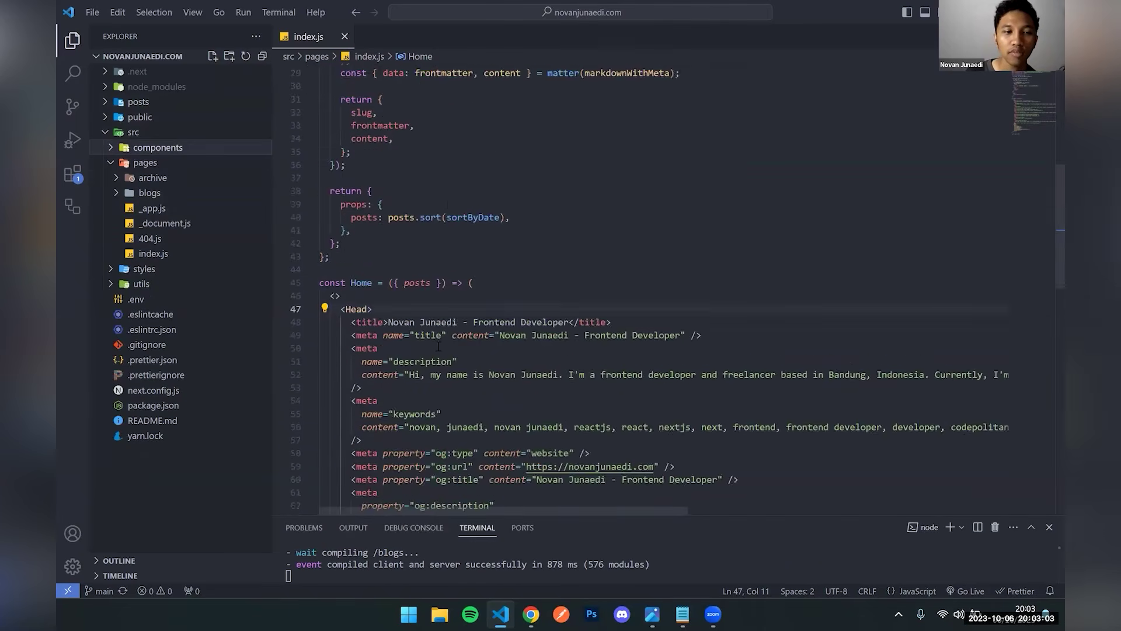
scroll(504, 306, down, 7)
scroll(491, 269, up, 20)
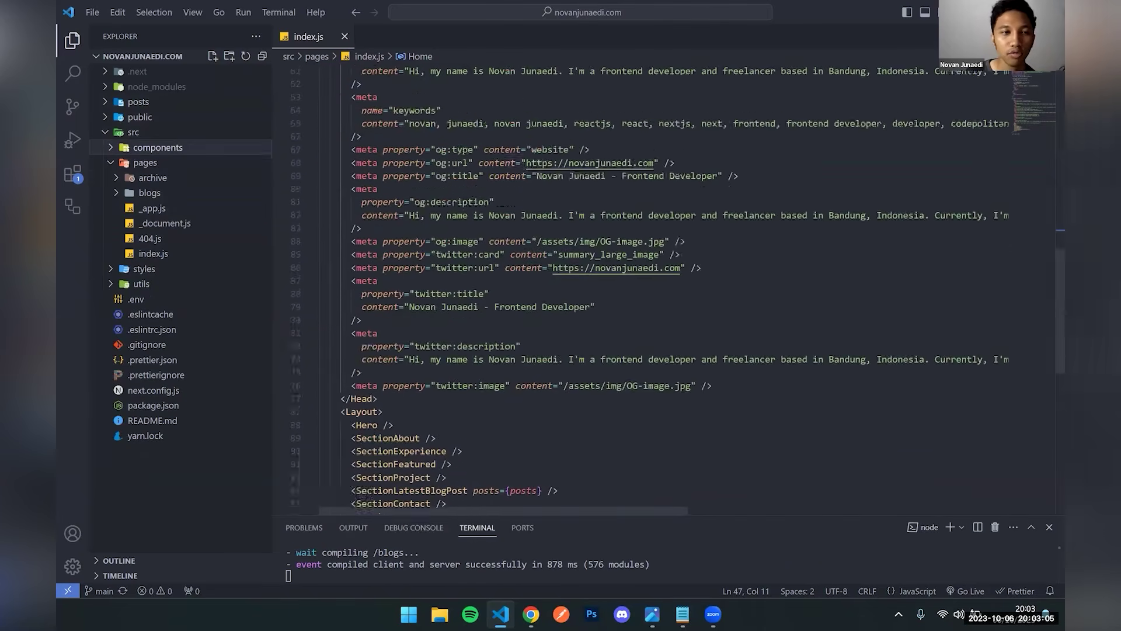
scroll(483, 243, up, 5)
scroll(642, 274, down, 8)
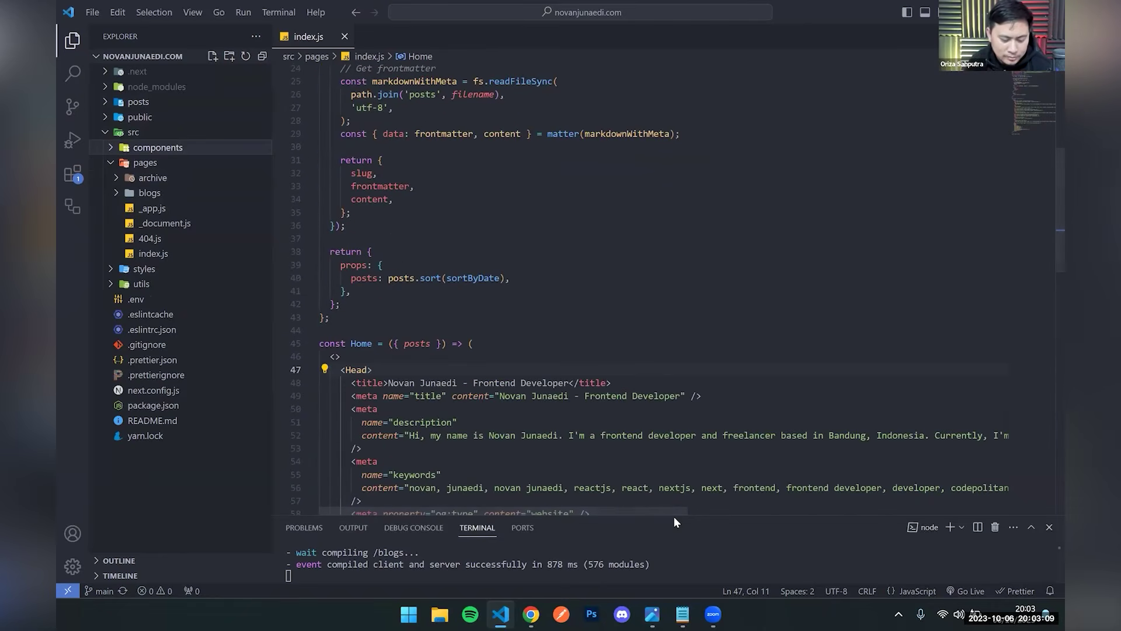
Hide the terminal and review the sections inside Layout at the end of the Home component in index.js.
drag(677, 516, 607, 365)
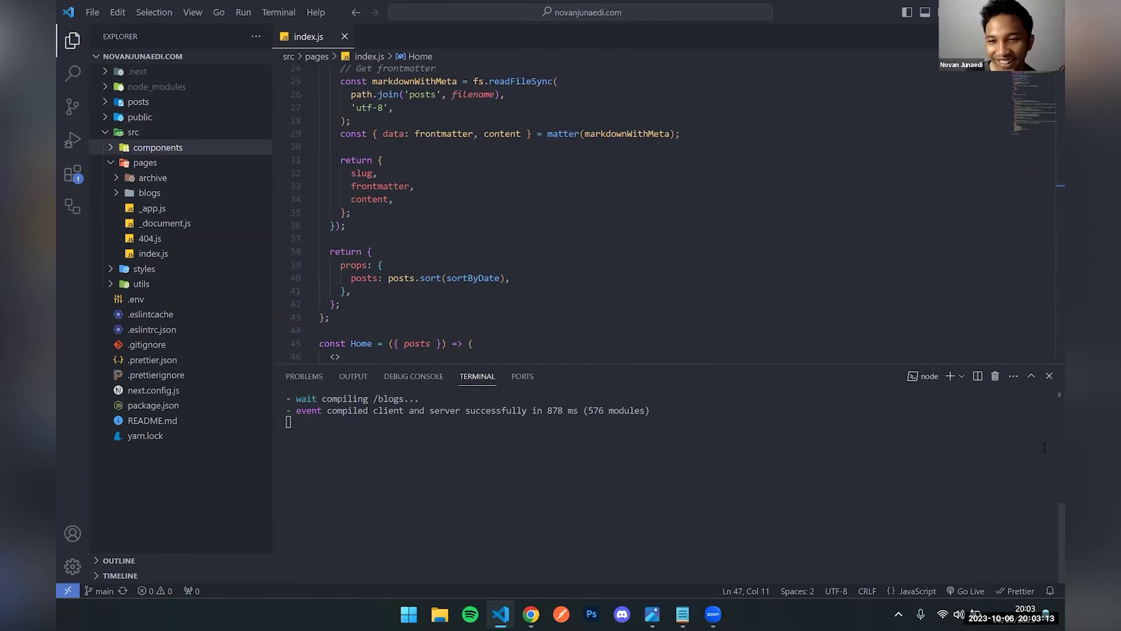
click(1049, 379)
scroll(486, 295, up, 8)
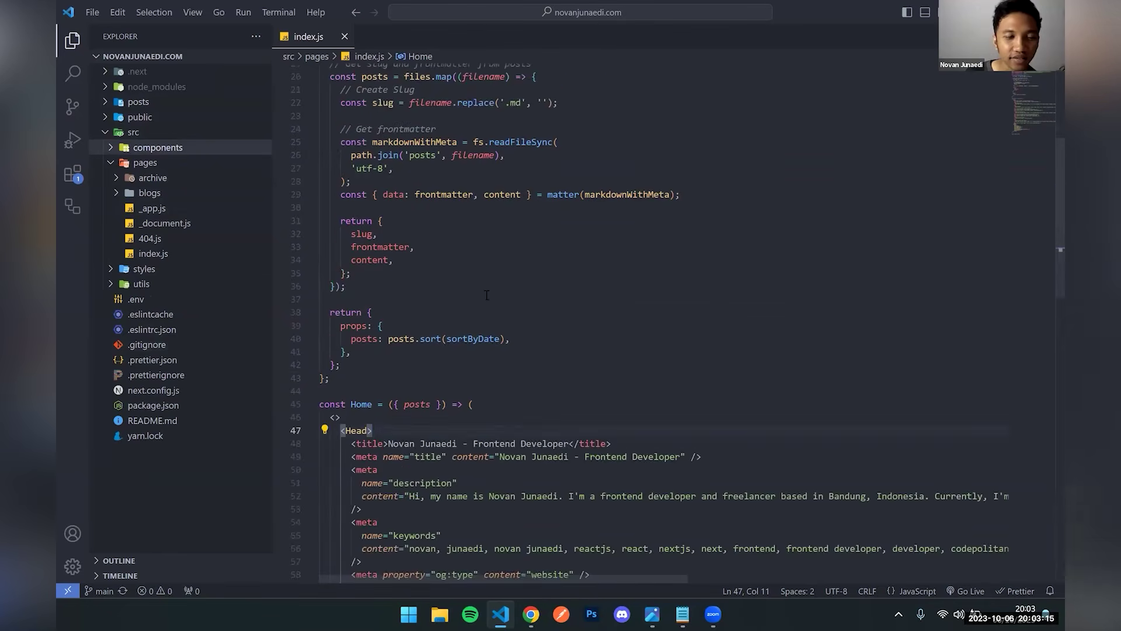
scroll(486, 294, down, 20)
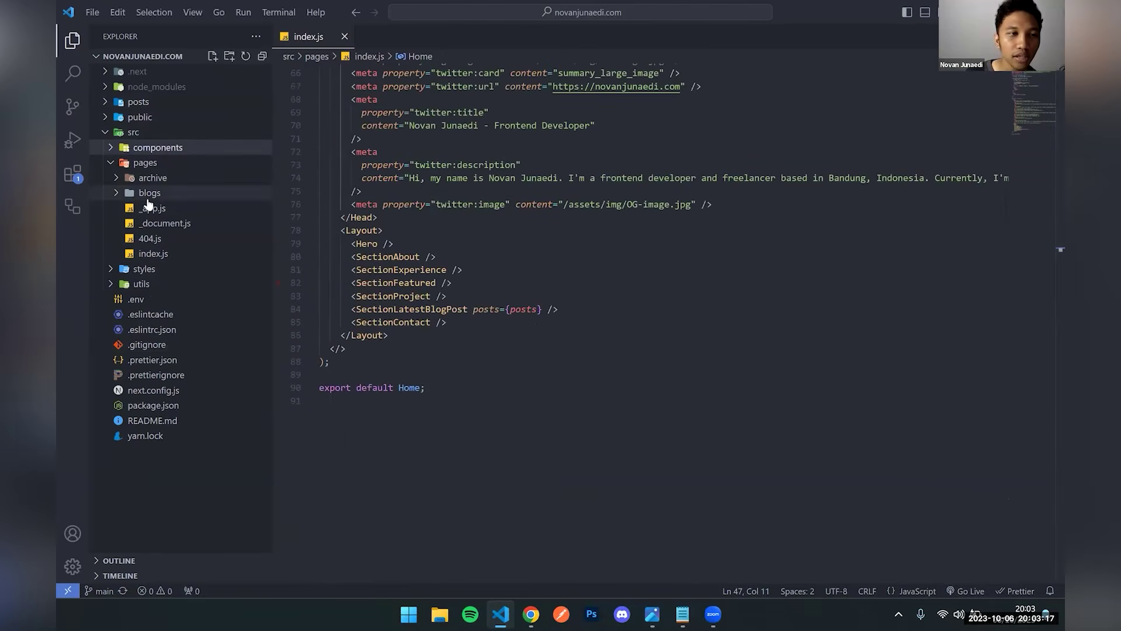
click(585, 401)
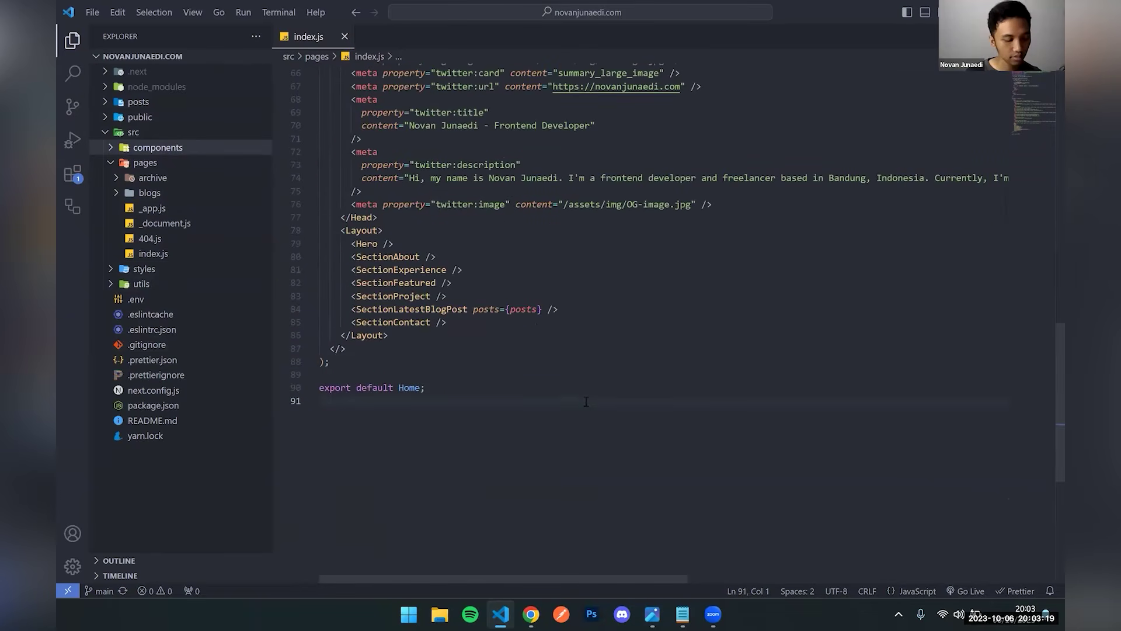
Show the terminal again, switch to Chrome and glance over the hero section of the portfolio on localhost:3000.
key(ctrl+grave)
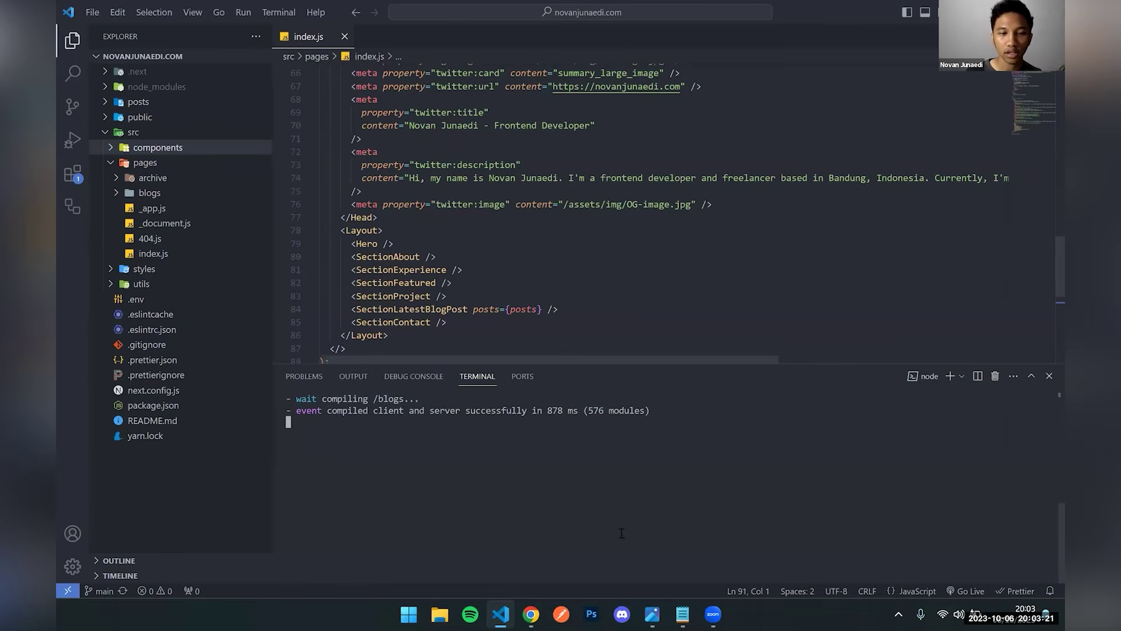
key(alt+Tab)
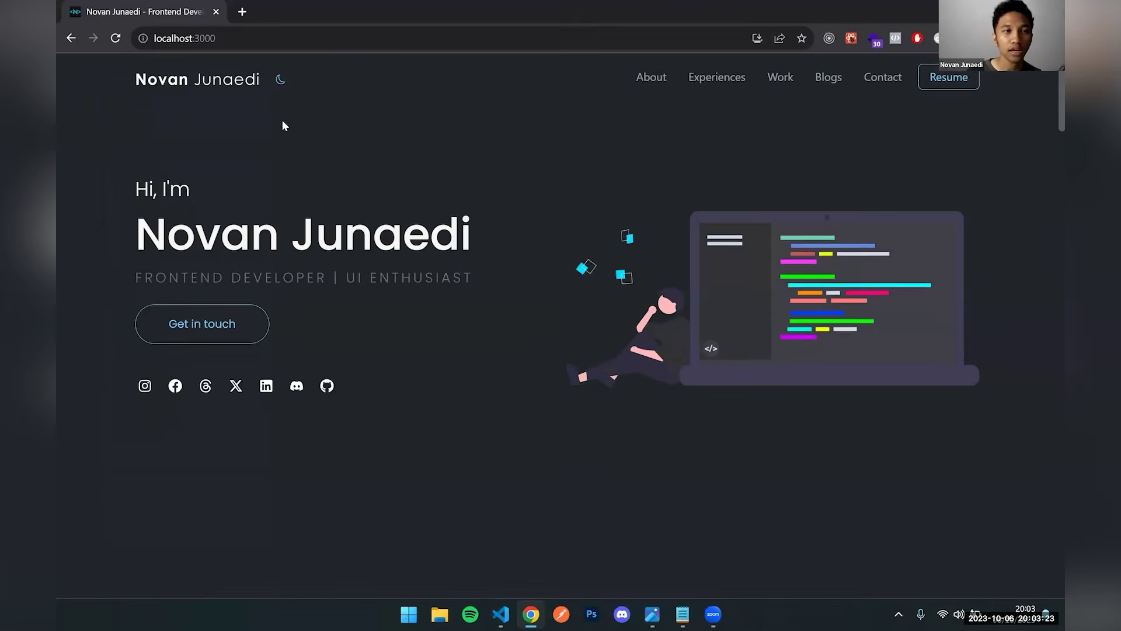
scroll(456, 520, down, 5)
scroll(457, 520, up, 5)
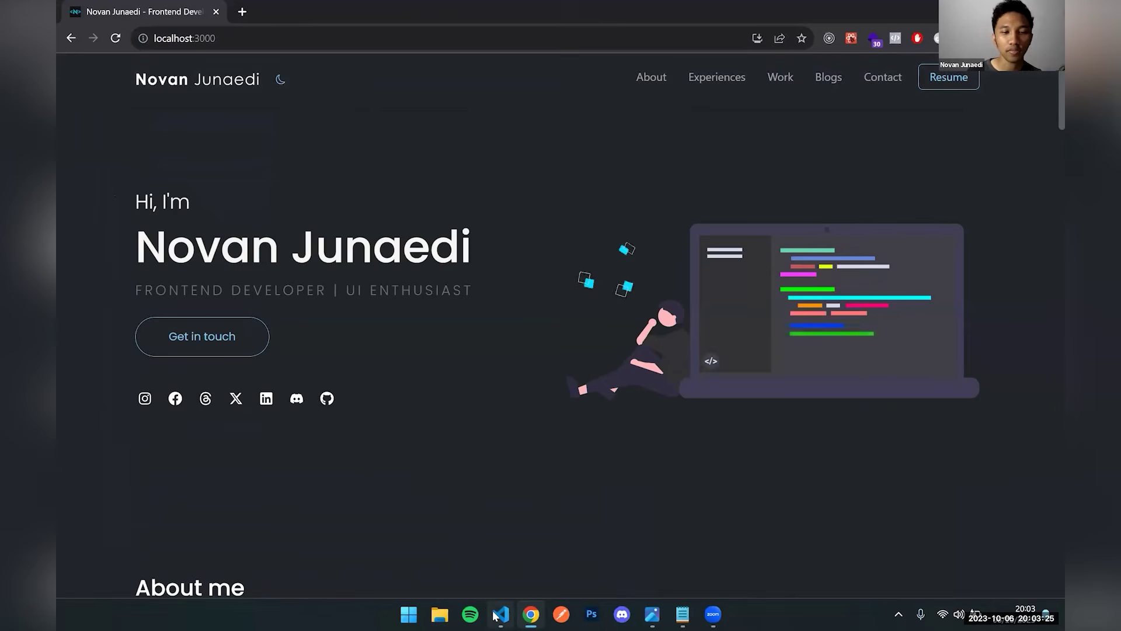
Switch back to Visual Studio Code, stop the running development server and clear the terminal with cls.
key(alt+Tab)
key(ctrl+c)
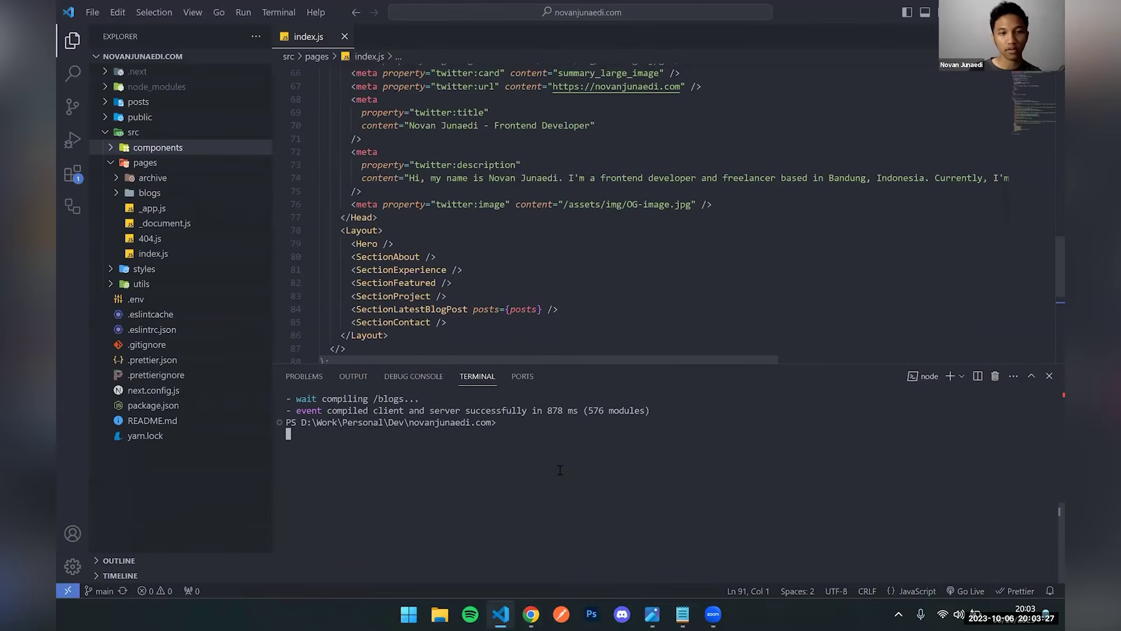
text(cl)
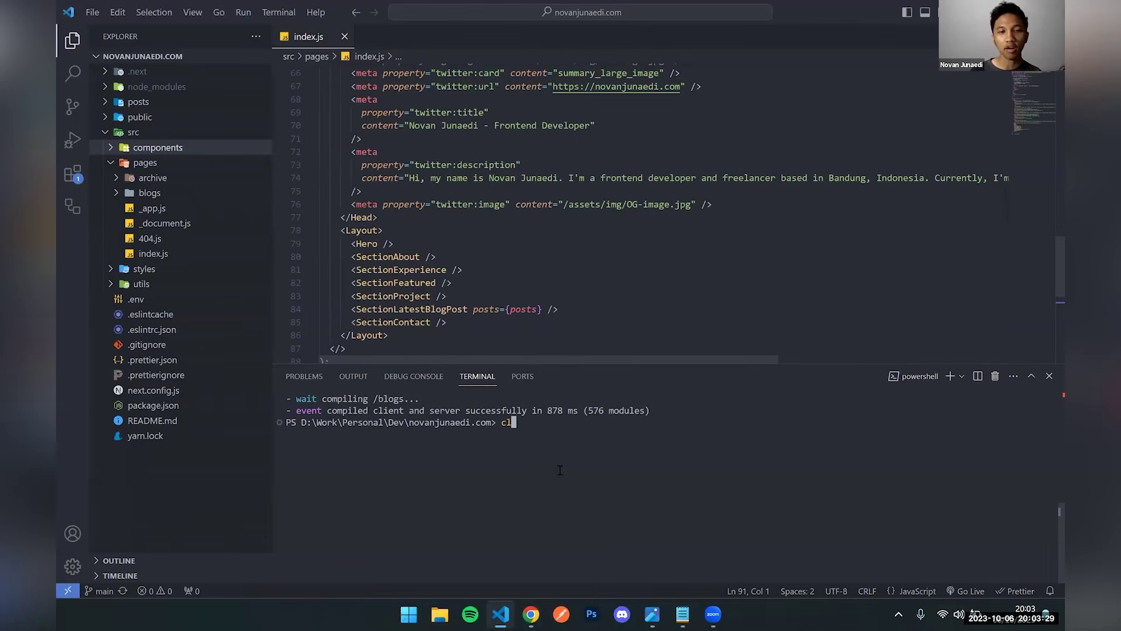
text(s)
key(Return)
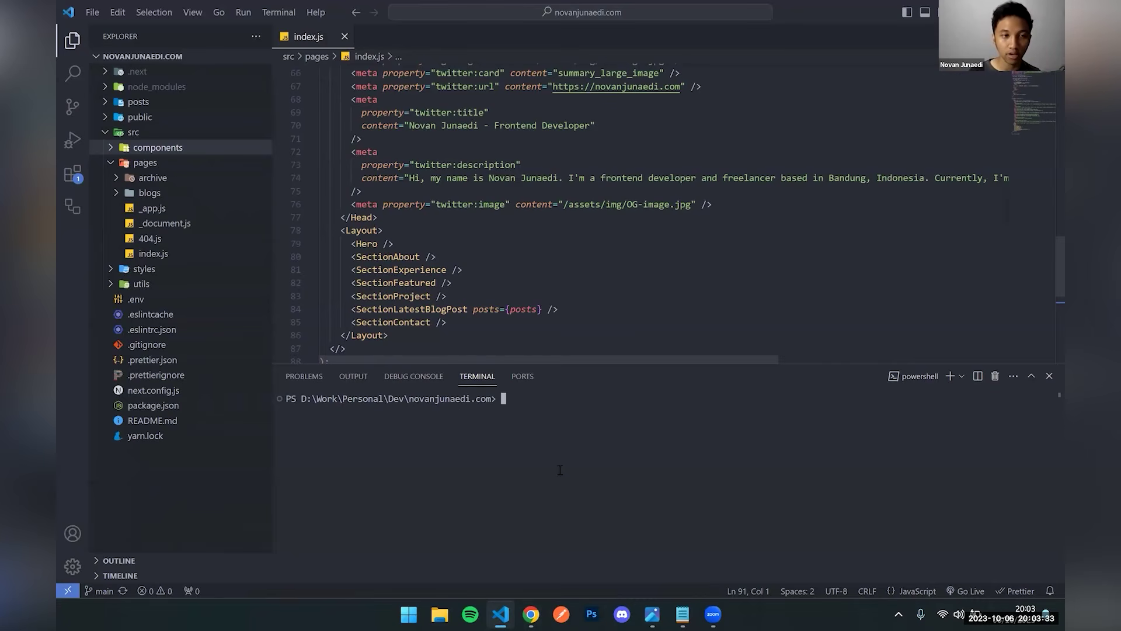
Run yarn build in the project folder to create the production build.
text(yarn buil)
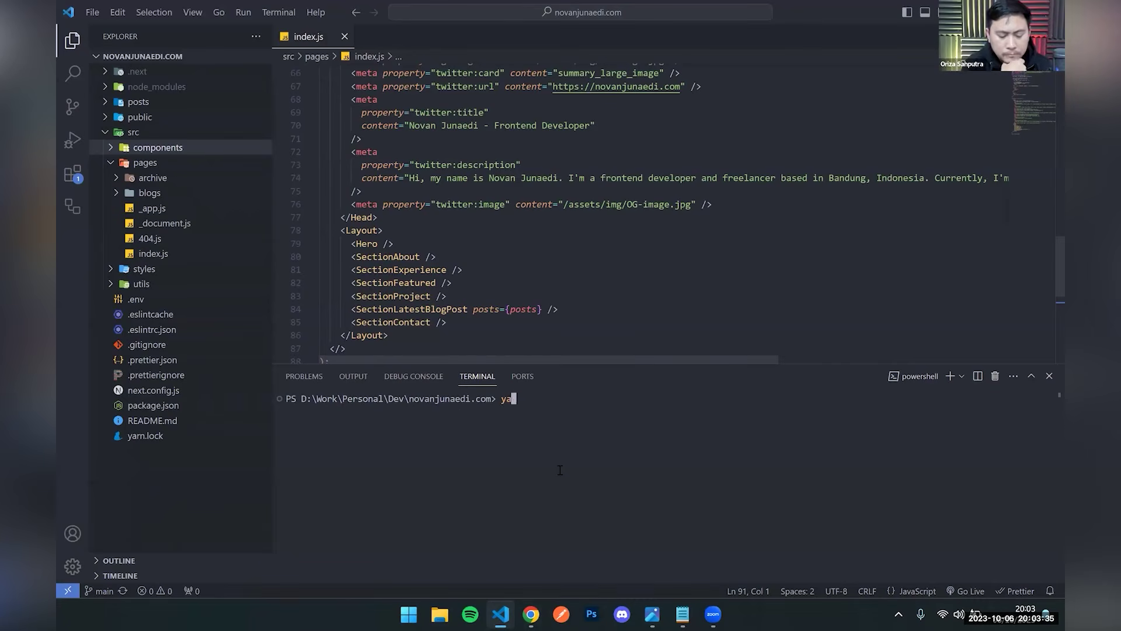
text(d)
key(Return)
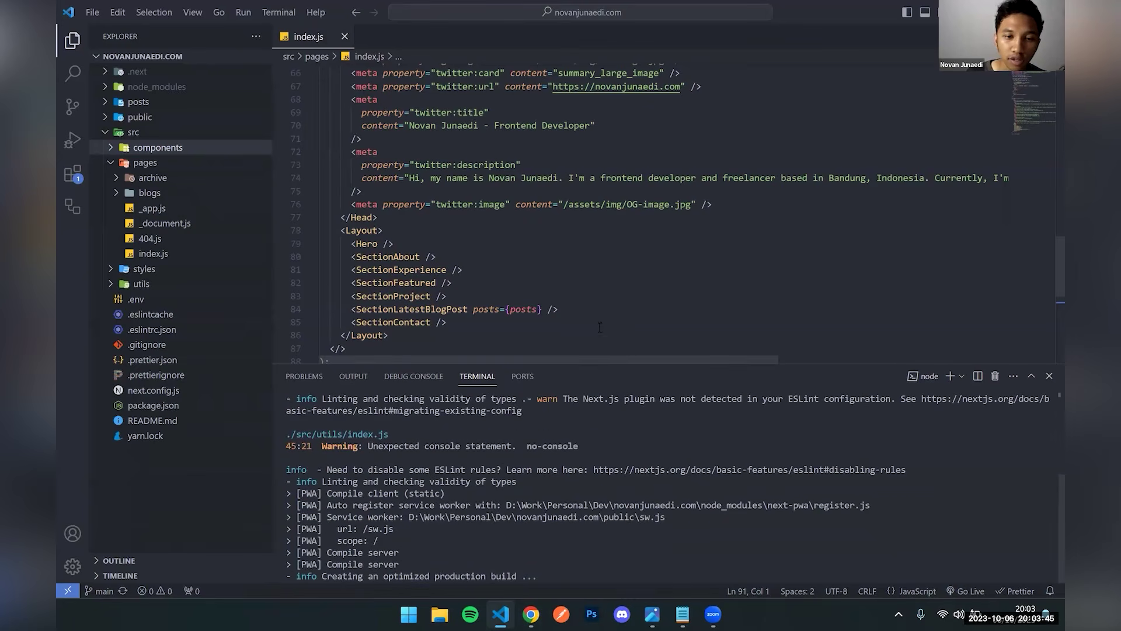
Enlarge the terminal and examine the build output, including the route table, completion line and earlier log messages.
drag(601, 365, 654, 103)
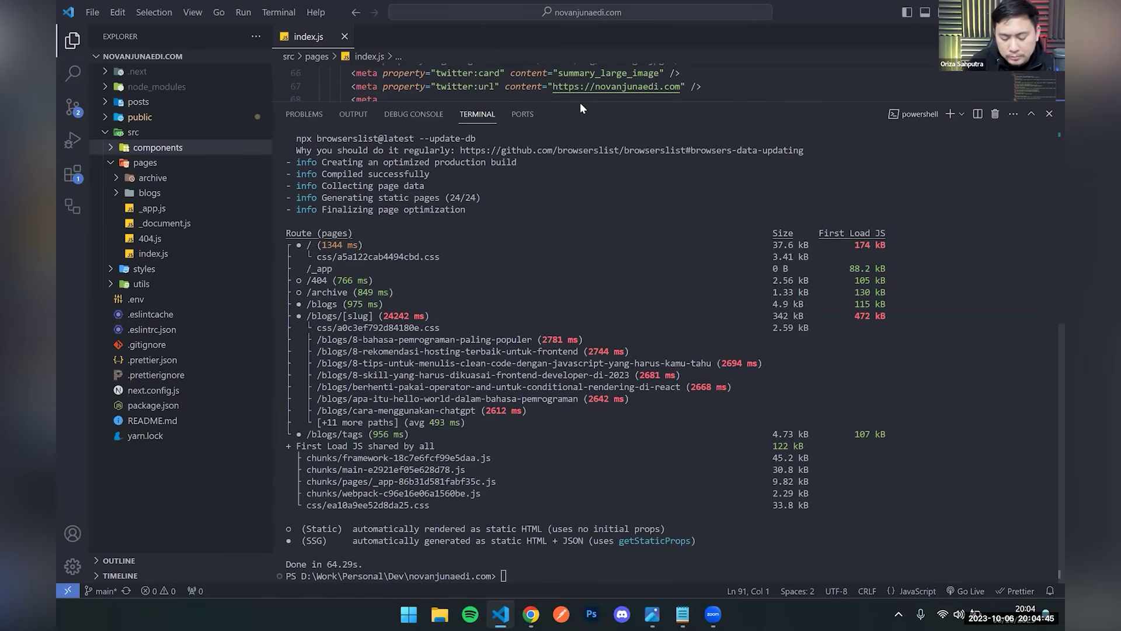
drag(580, 102, 578, 73)
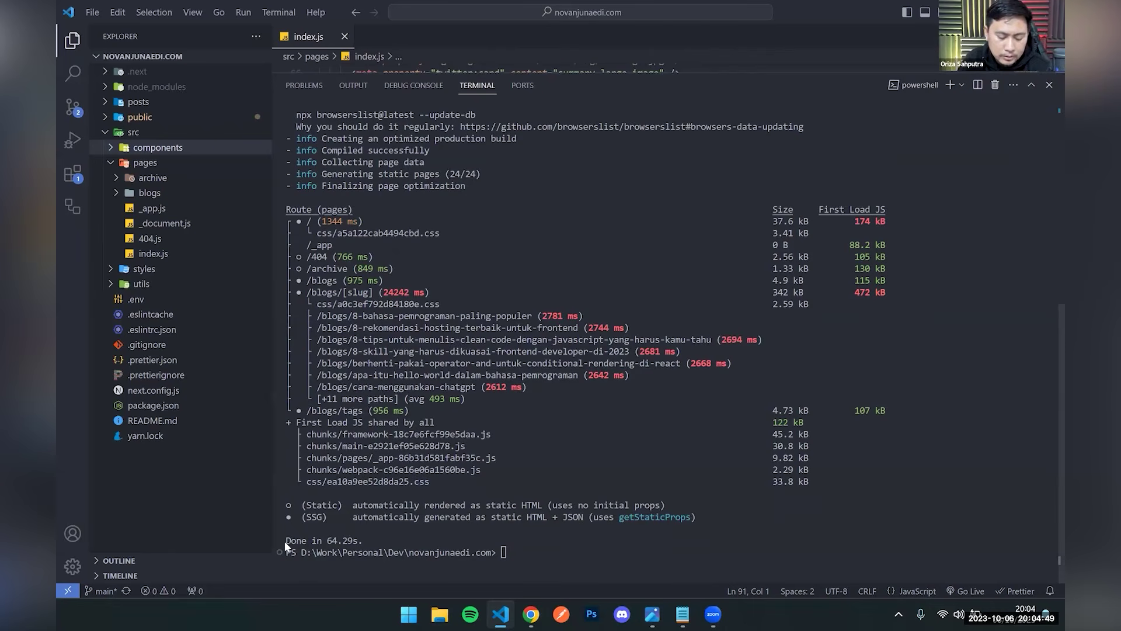
drag(283, 541, 379, 536)
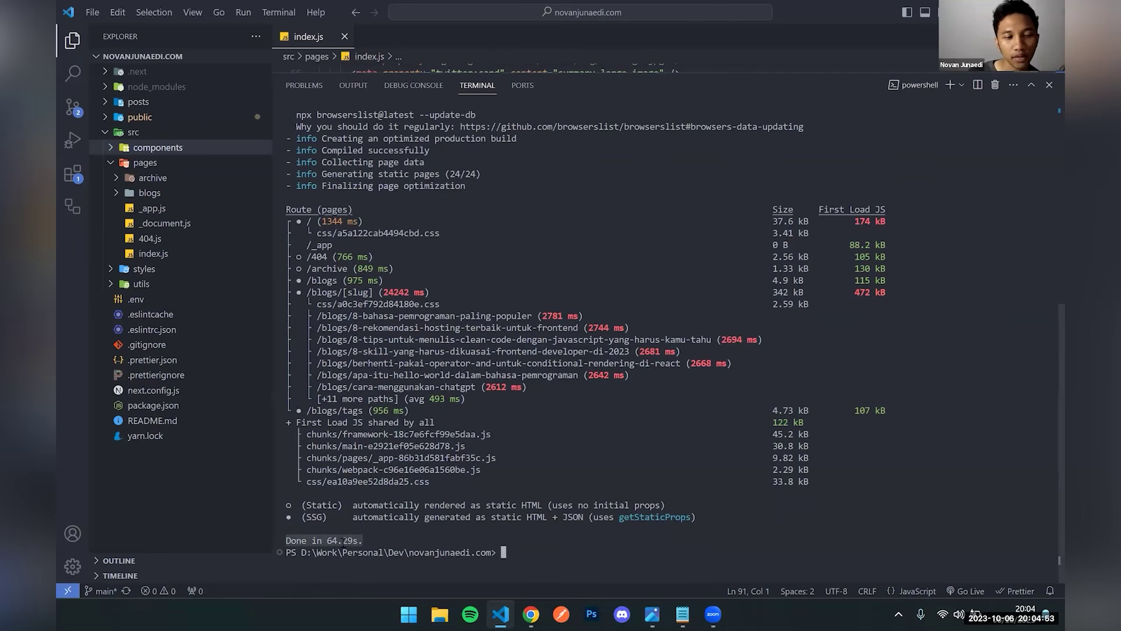
click(343, 542)
scroll(608, 314, up, 3)
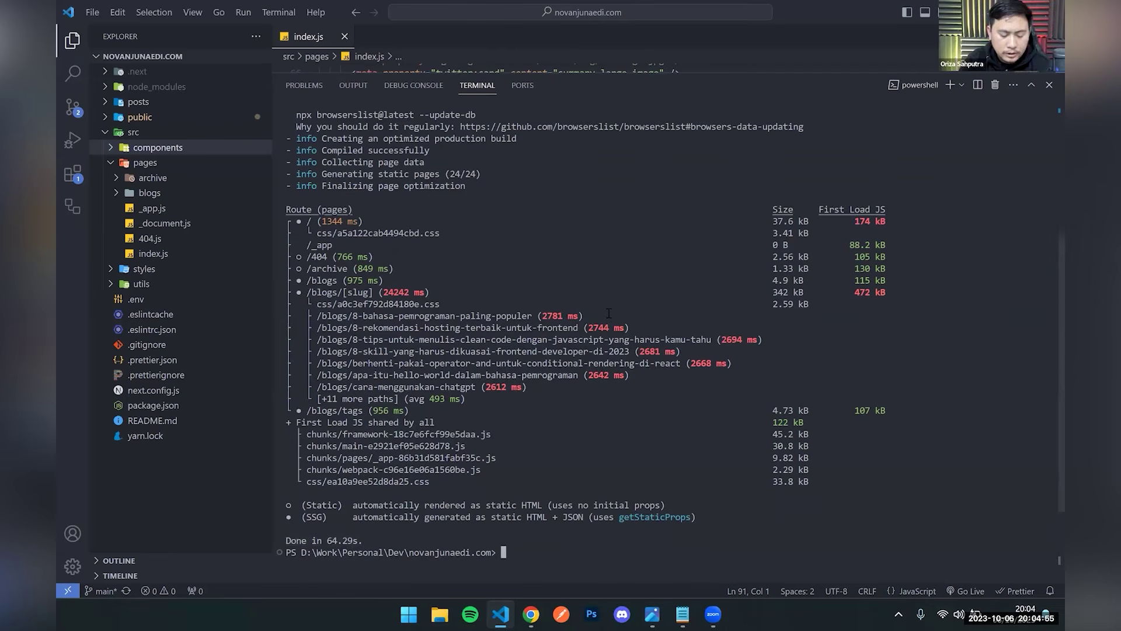
scroll(608, 314, up, 9)
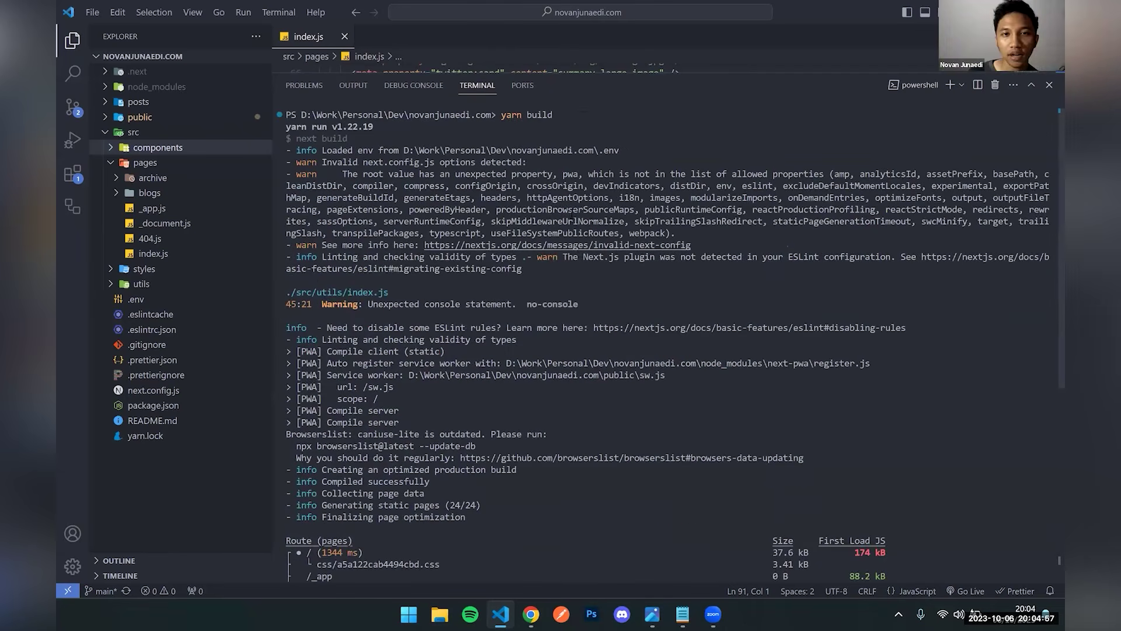
Reduce the terminal's height and close it to return to the index.js code.
drag(598, 74, 603, 375)
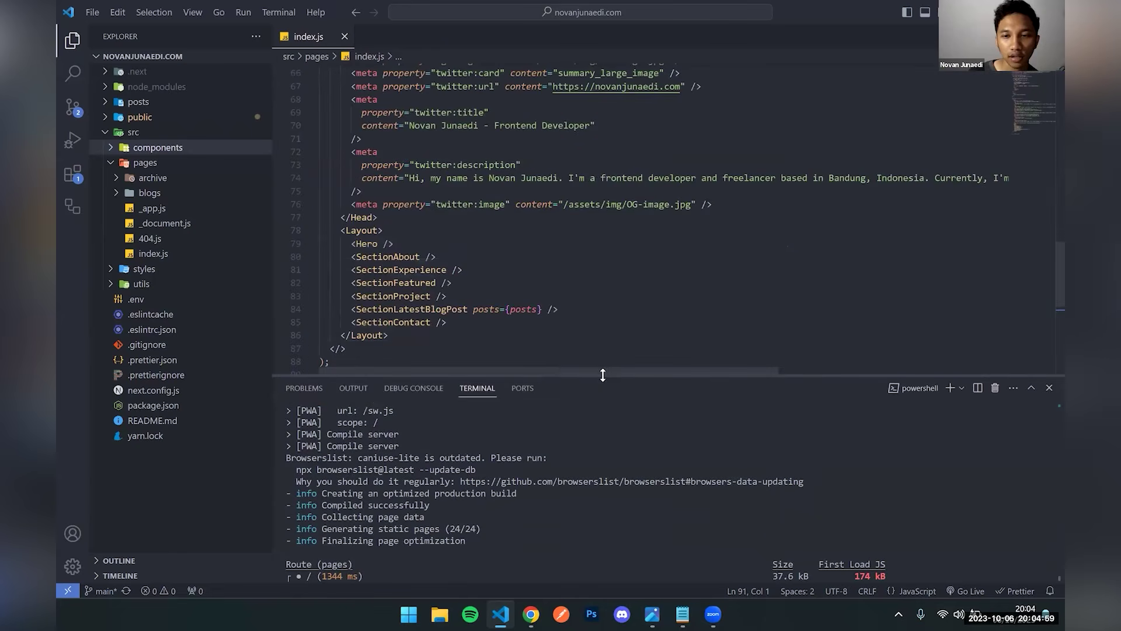
click(1049, 388)
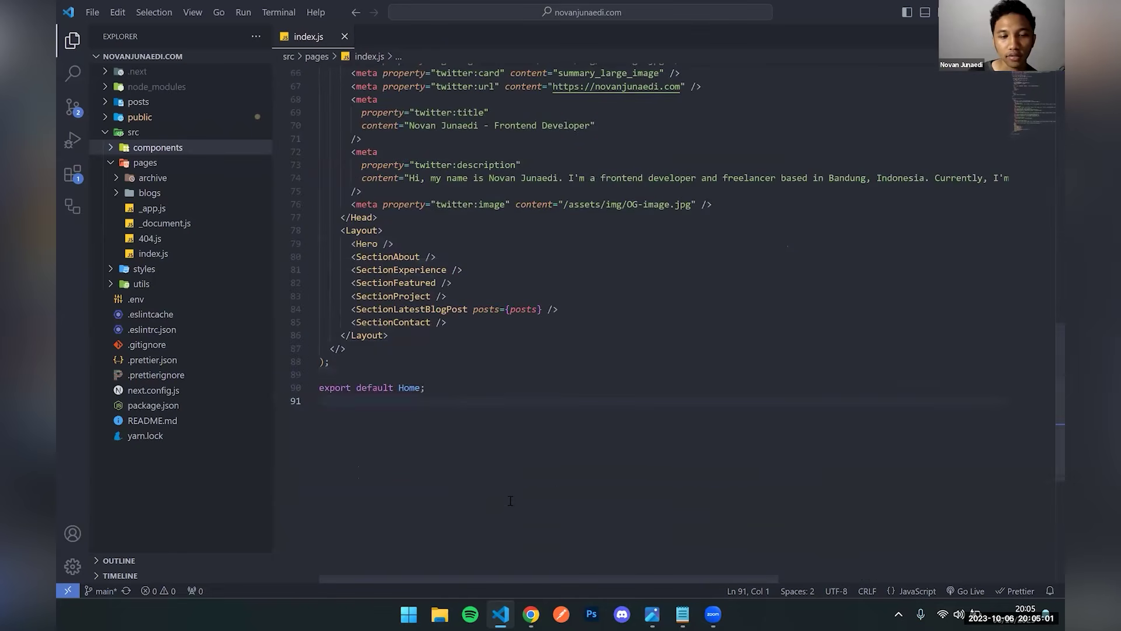
scroll(510, 500, up, 7)
Switch to Chrome and open netlify.com in a new tab.
click(531, 613)
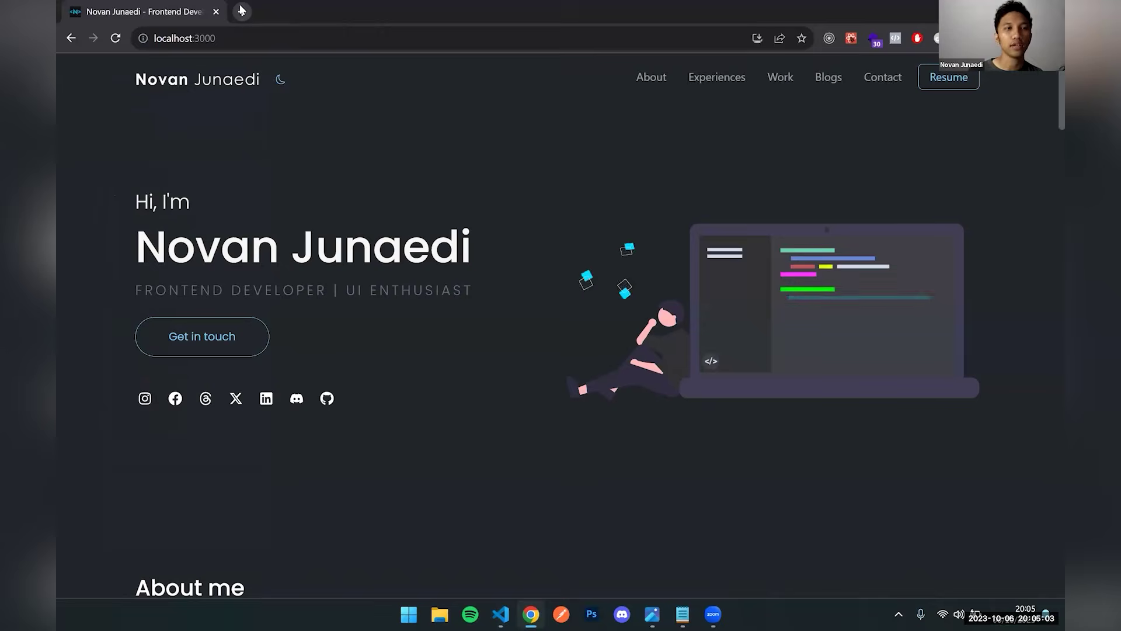
click(241, 10)
text(net)
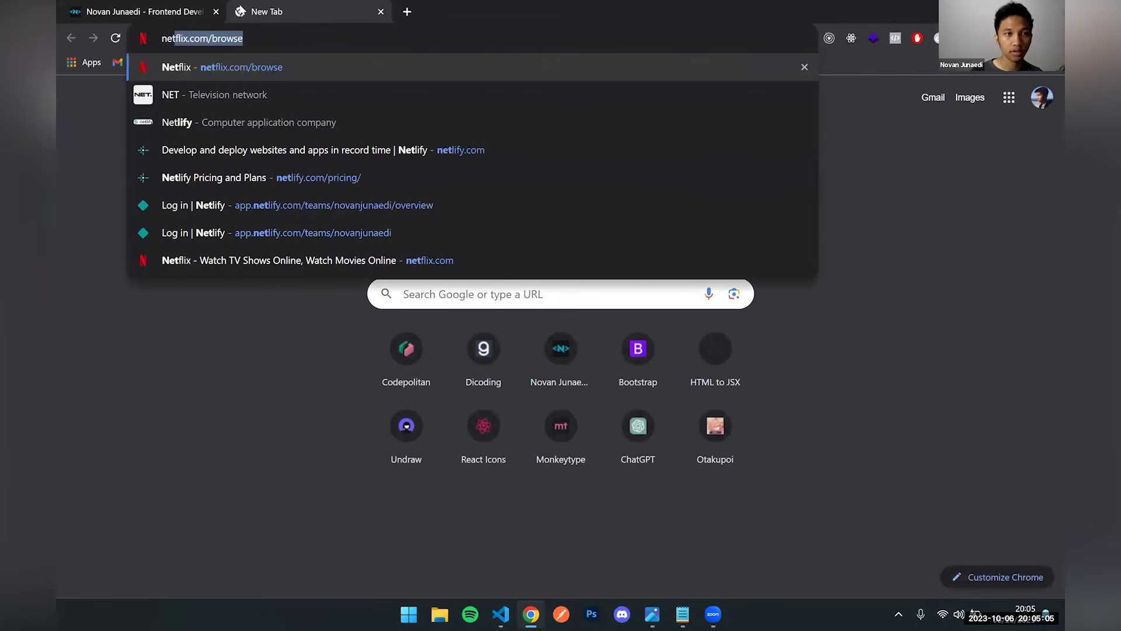
text(li)
key(Return)
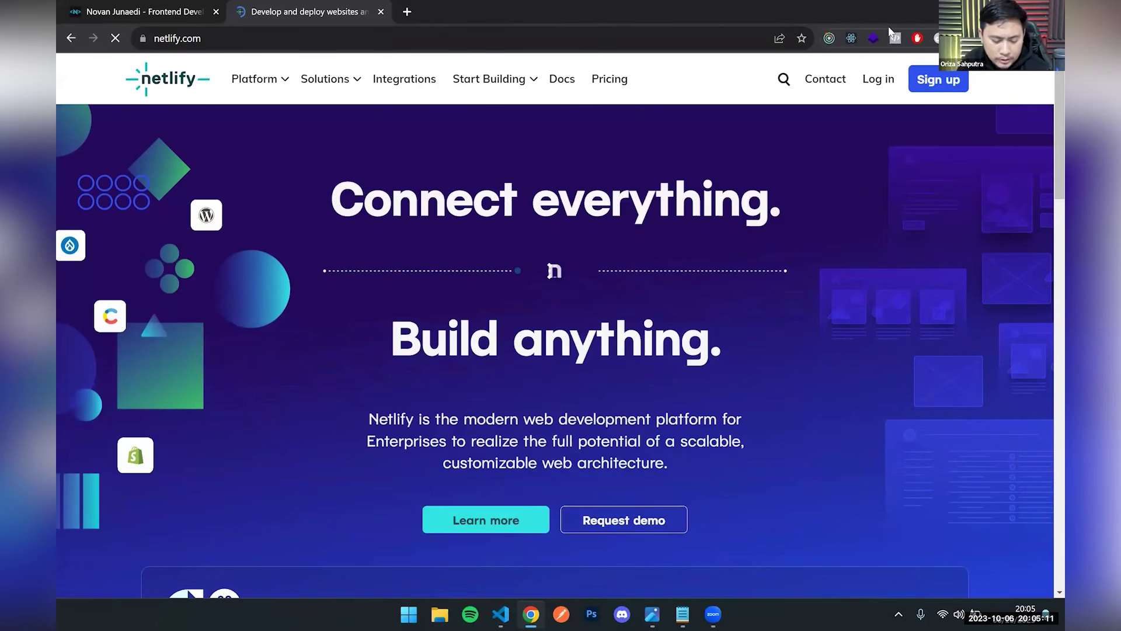
Log in to Netlify with GitHub and look over the team overview page and its site deployment options.
click(881, 79)
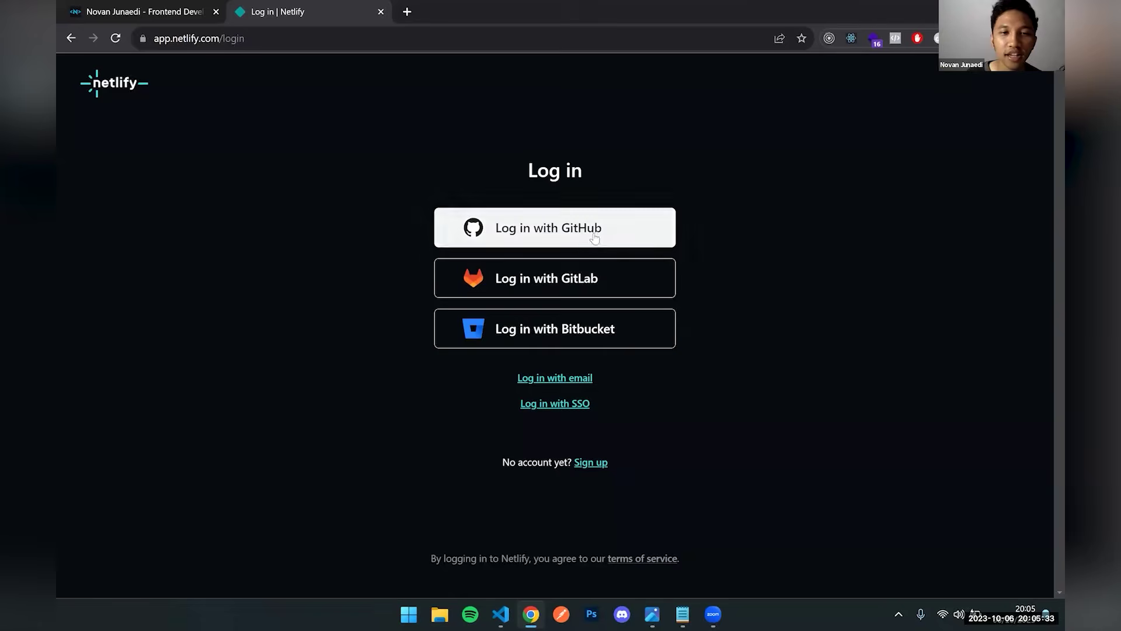
click(566, 233)
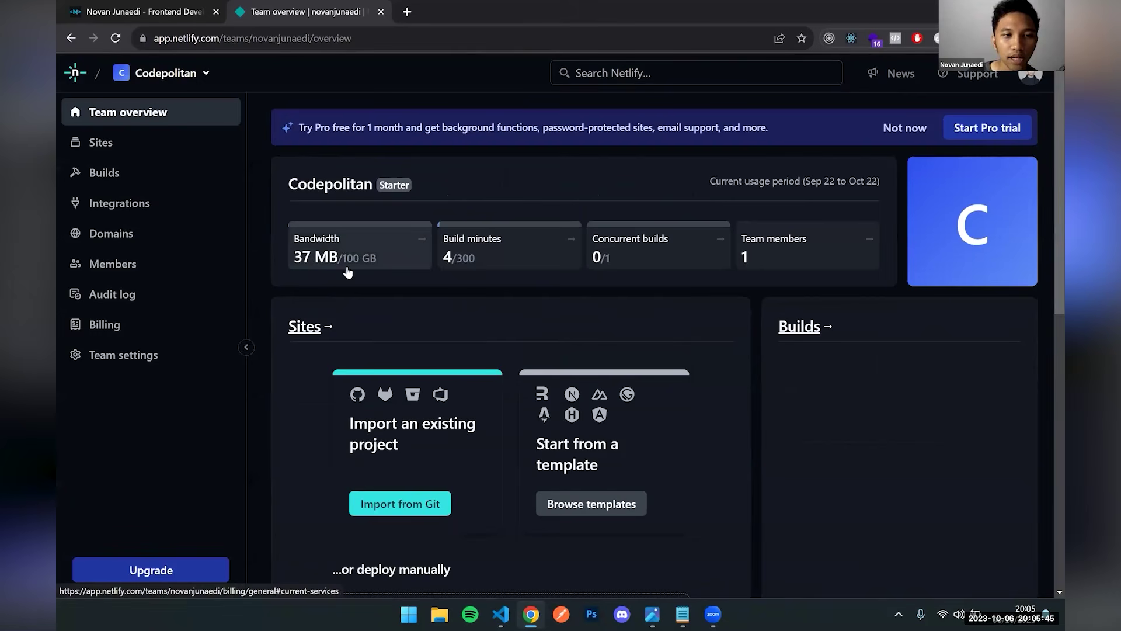
scroll(465, 314, down, 5)
scroll(463, 321, up, 5)
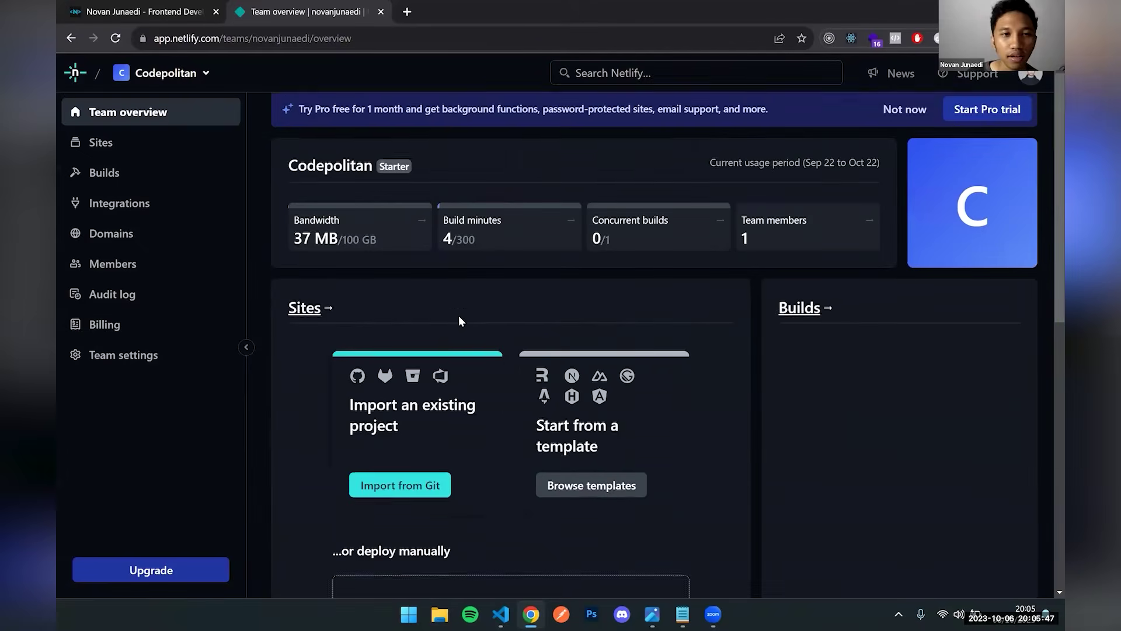
scroll(350, 296, down, 3)
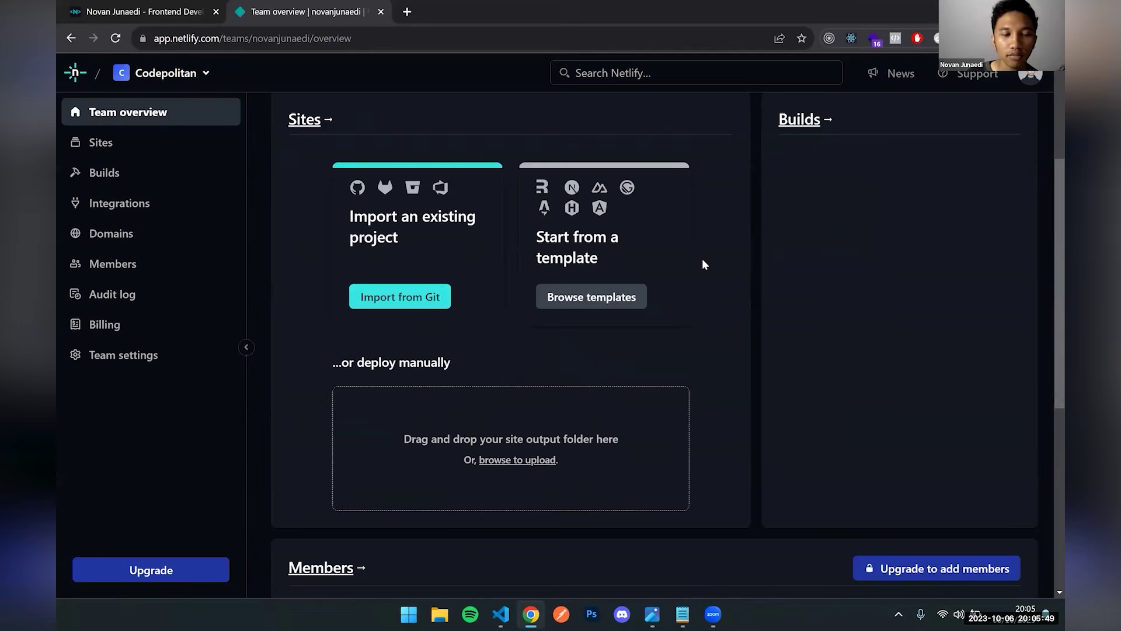
scroll(572, 270, up, 3)
scroll(487, 261, down, 1)
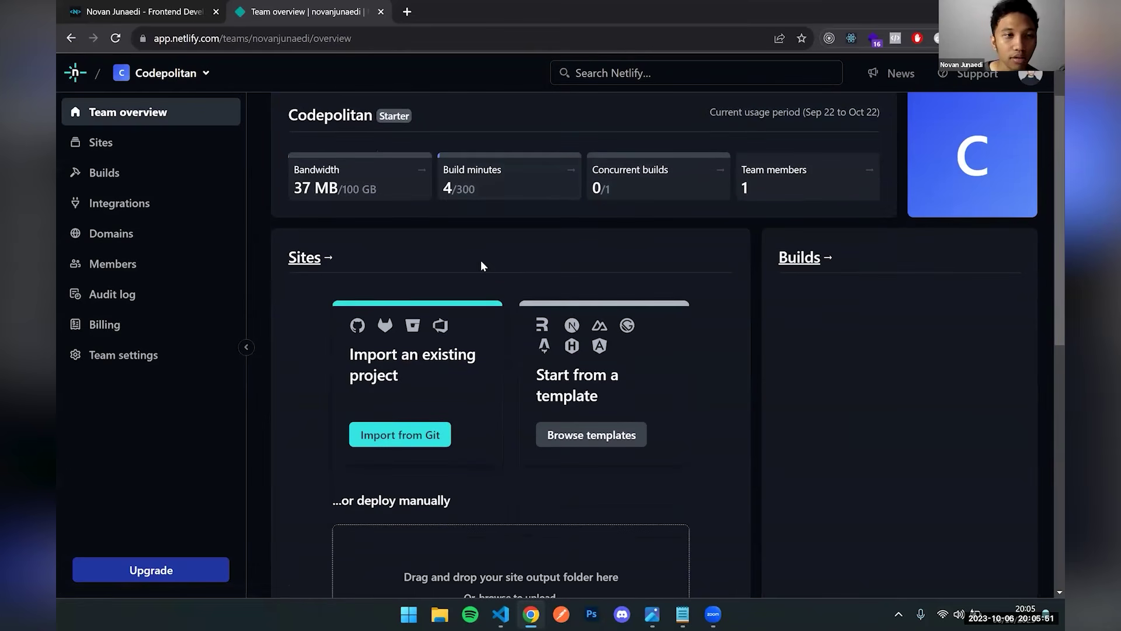
Start importing an existing project from GitHub, find the portfolio site's repository by name and select it for deployment.
click(390, 437)
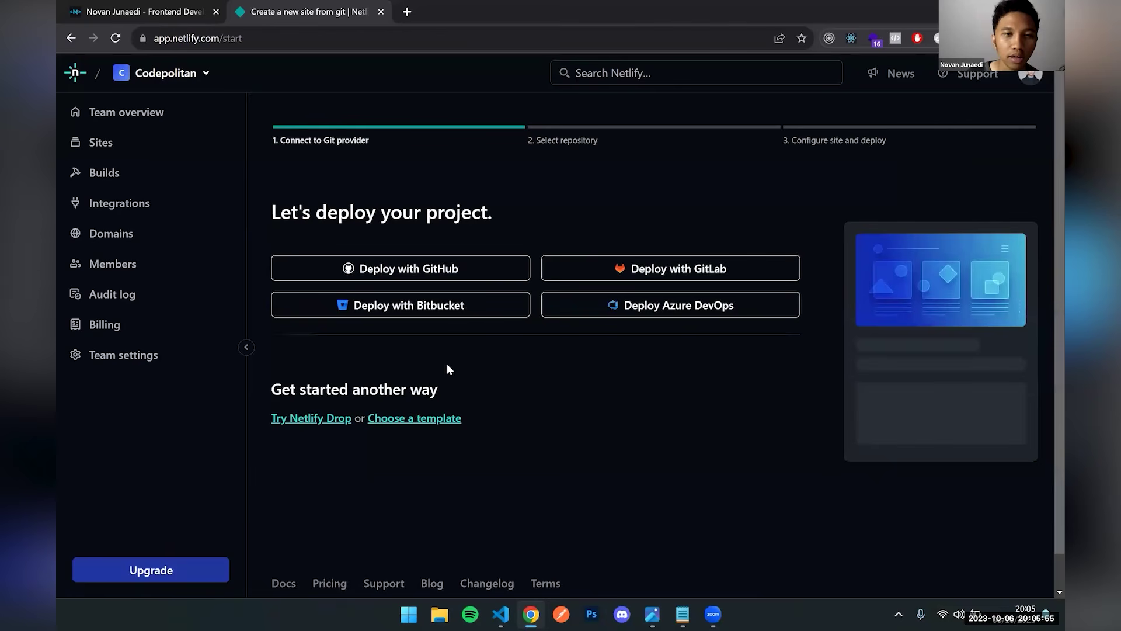
click(420, 269)
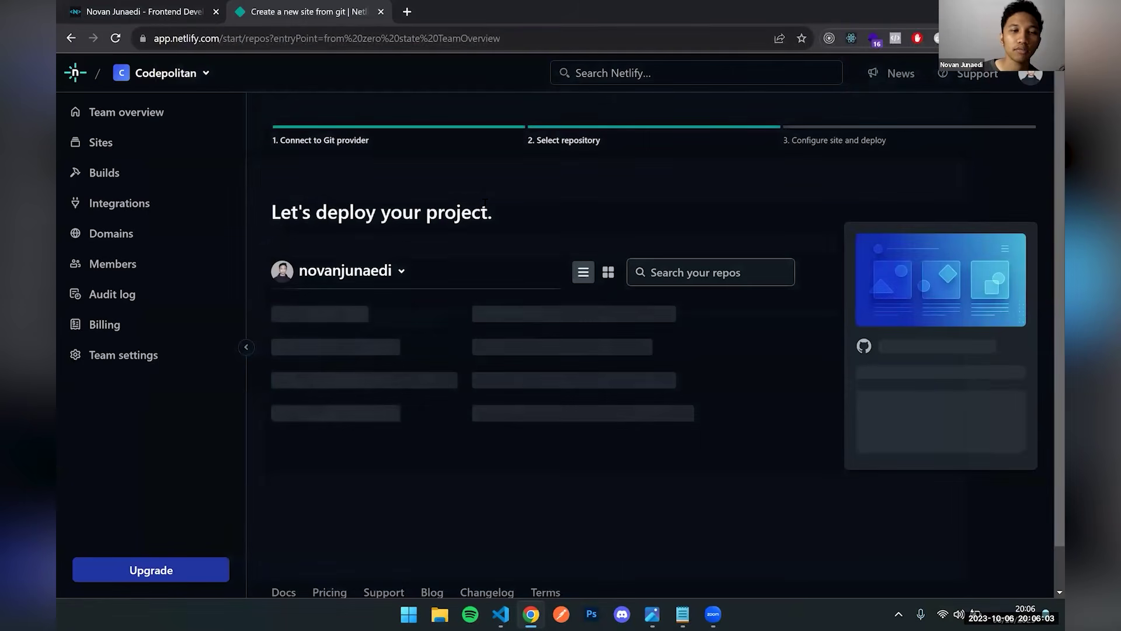
click(684, 264)
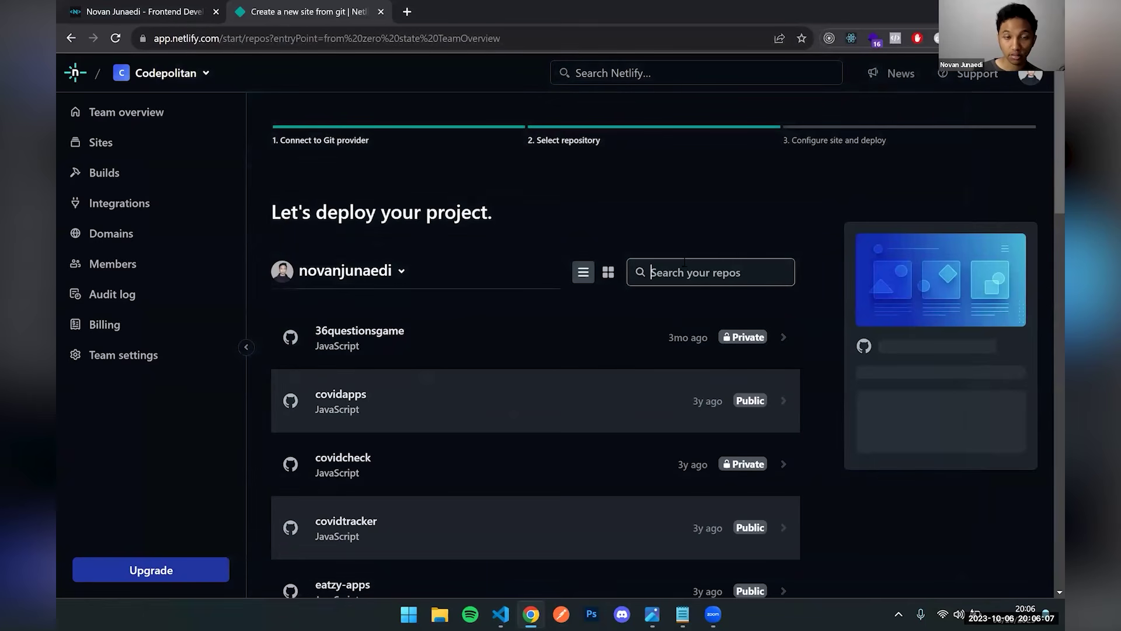
text(nova)
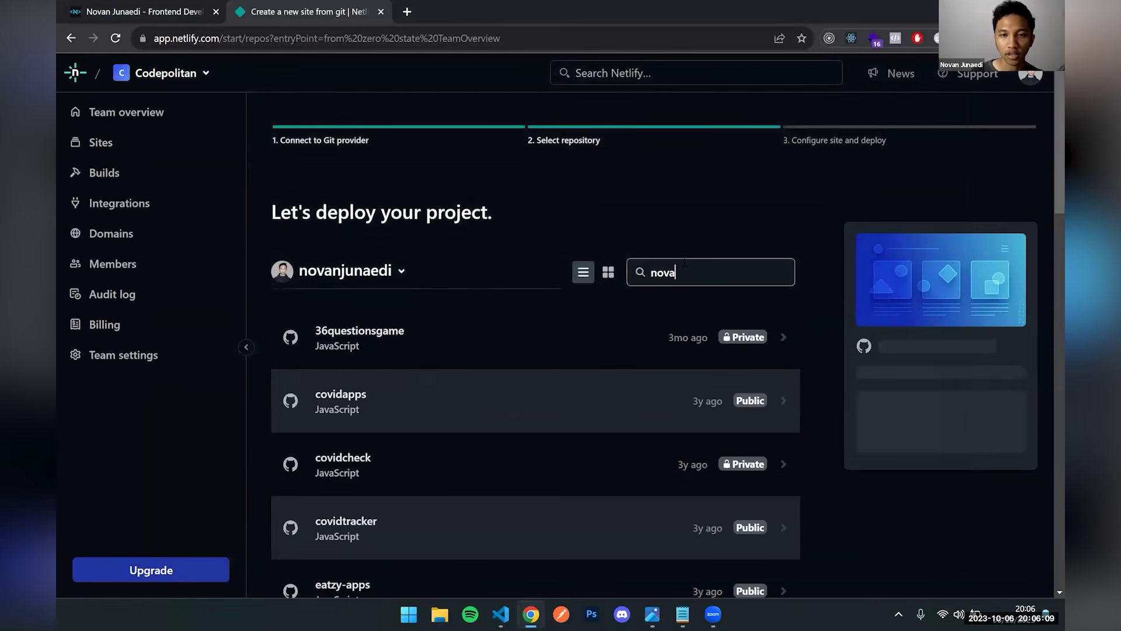
text(njunaedi.com)
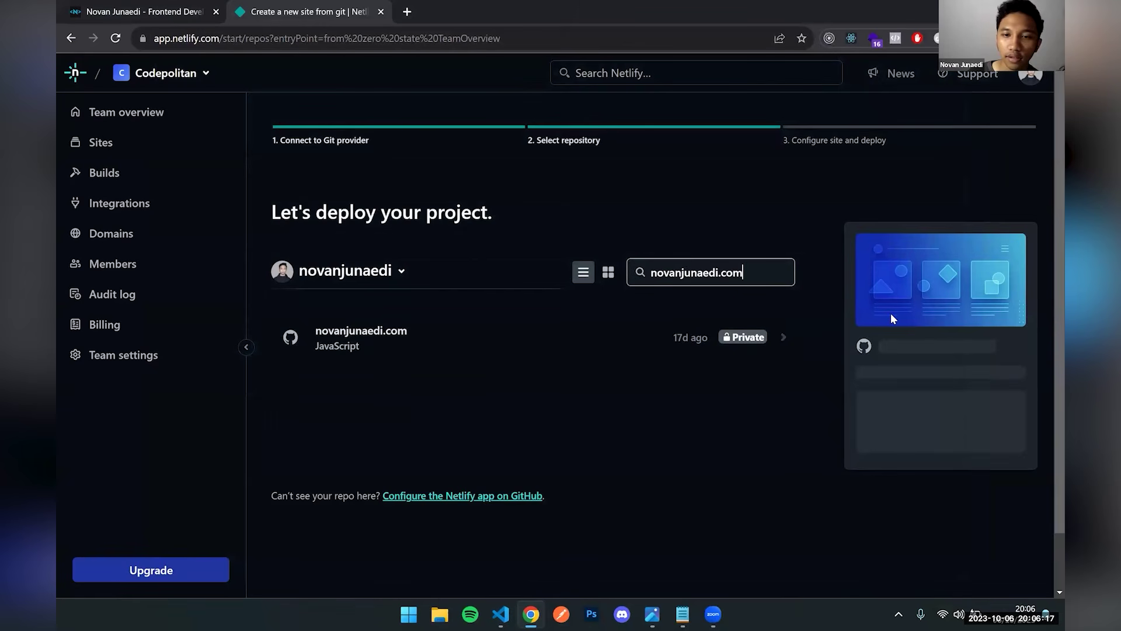
click(618, 331)
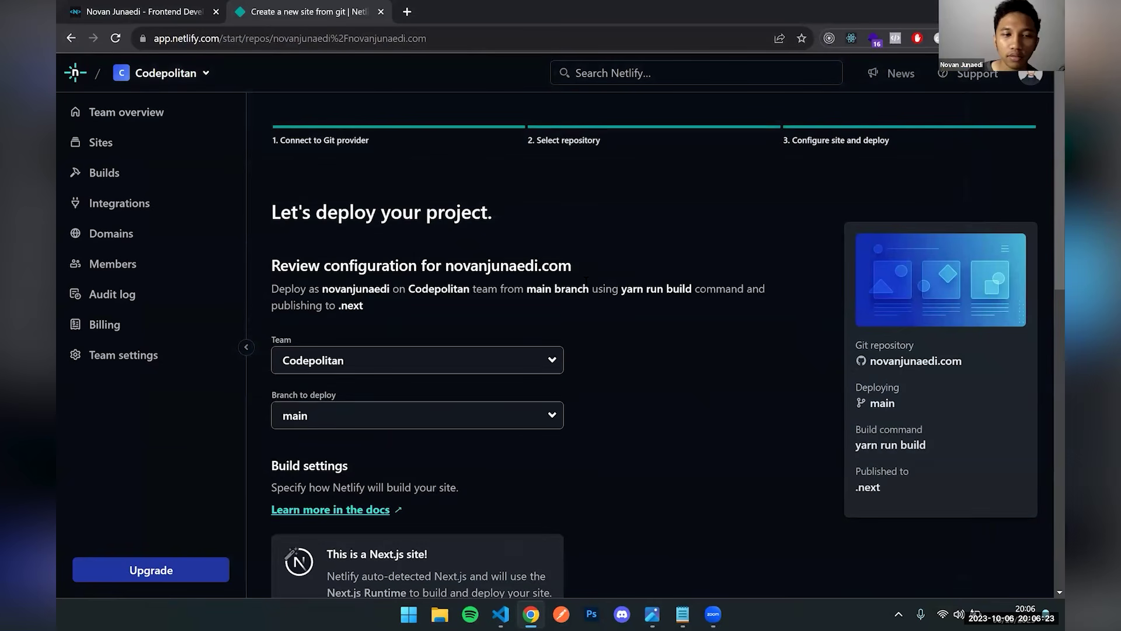
Review the site's deploy configuration, including the team, branch to deploy, detected framework and build settings.
scroll(586, 281, down, 2)
scroll(584, 281, down, 1)
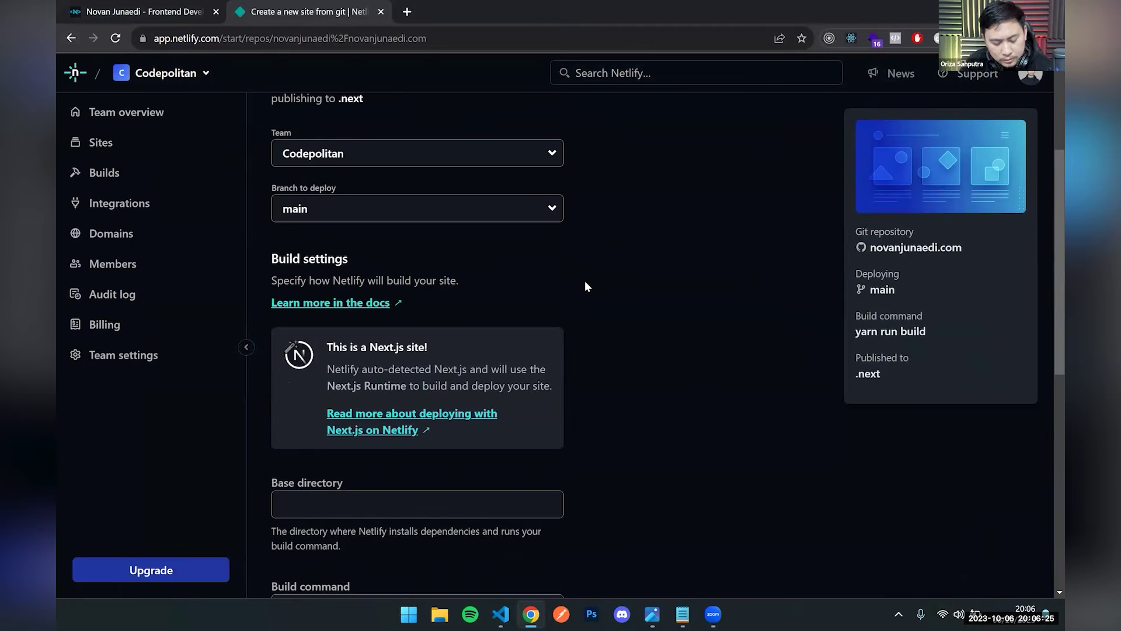
scroll(584, 280, up, 2)
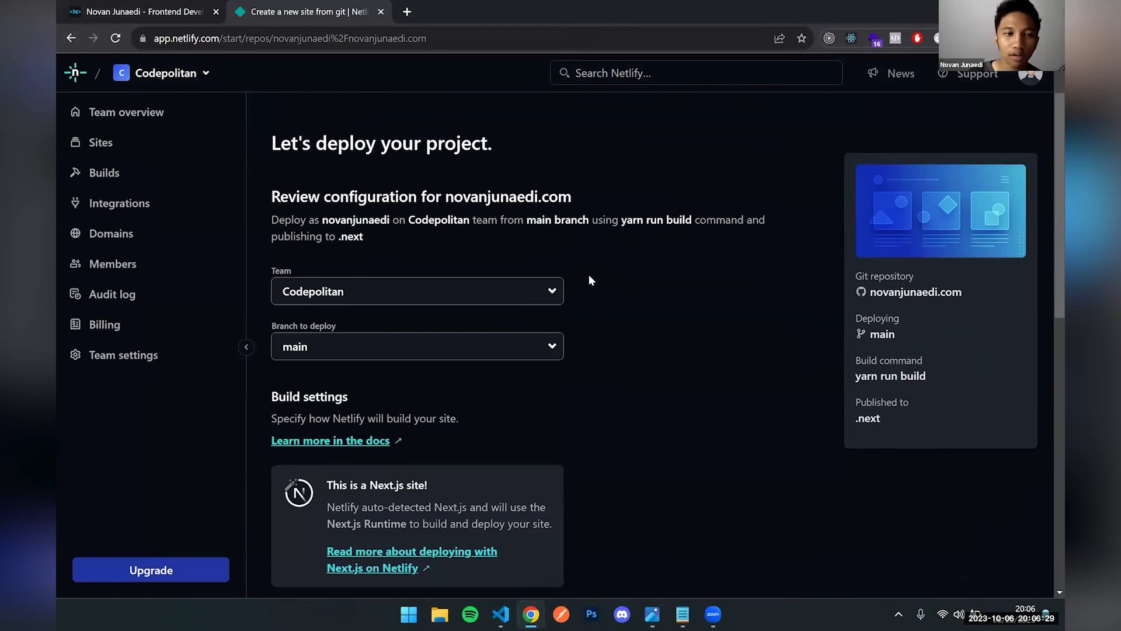
scroll(534, 385, down, 5)
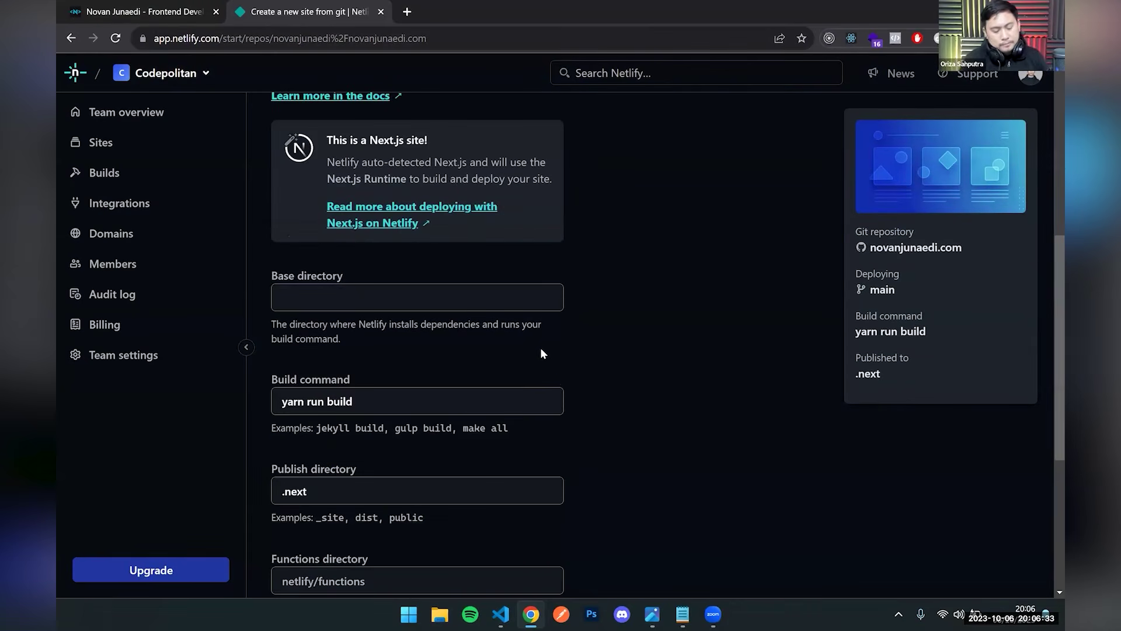
scroll(604, 332, down, 3)
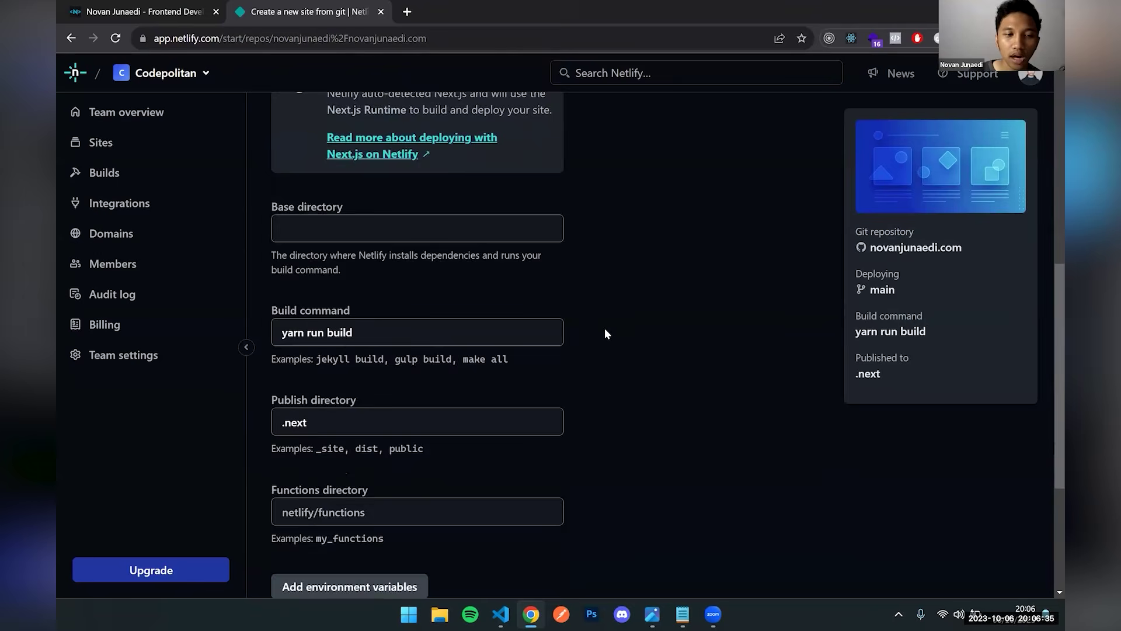
scroll(604, 333, up, 4)
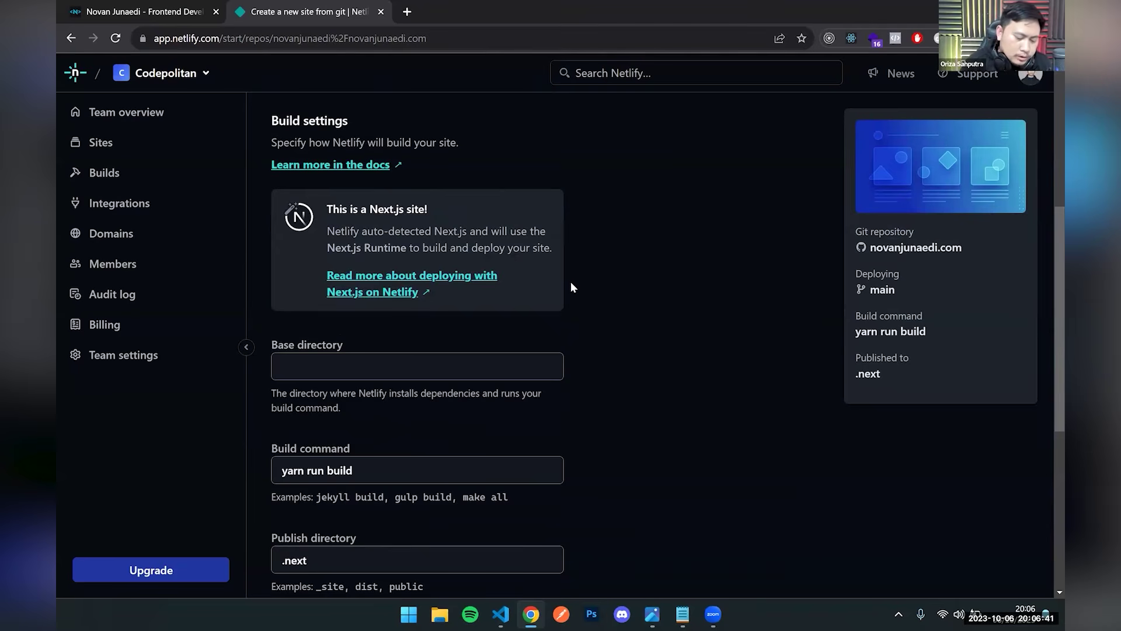
scroll(570, 281, up, 5)
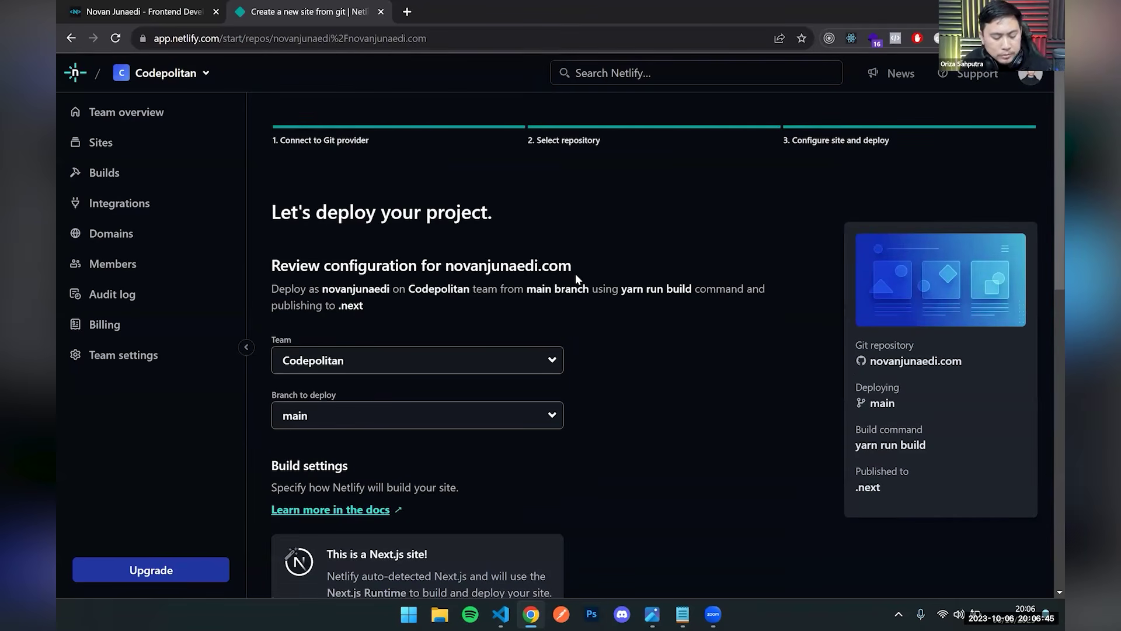
scroll(576, 274, down, 1)
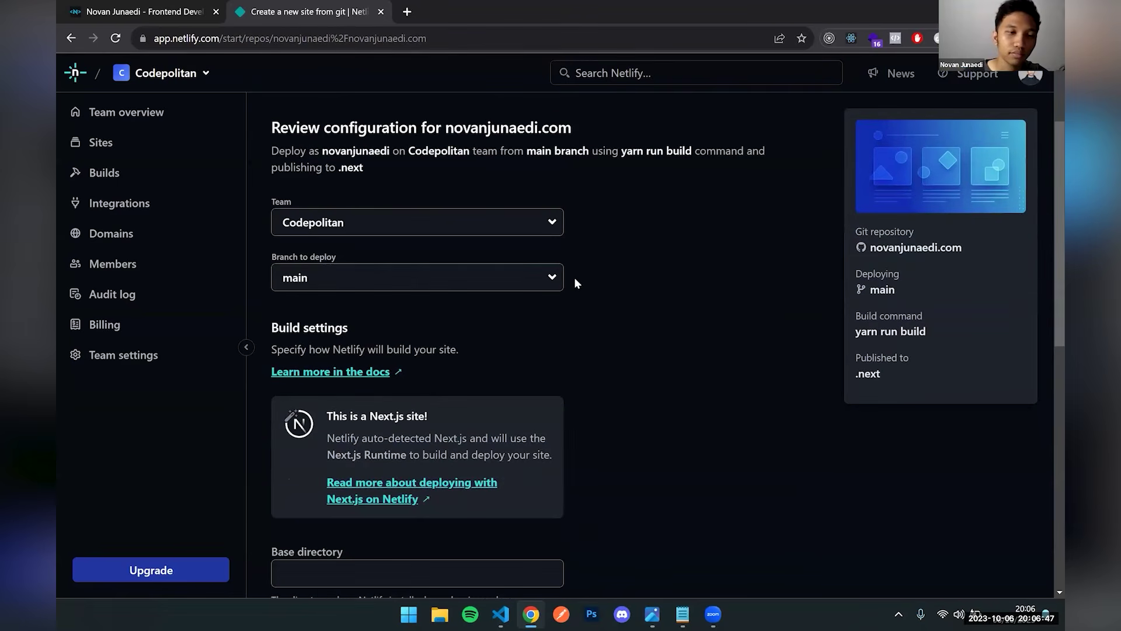
scroll(575, 283, down, 7)
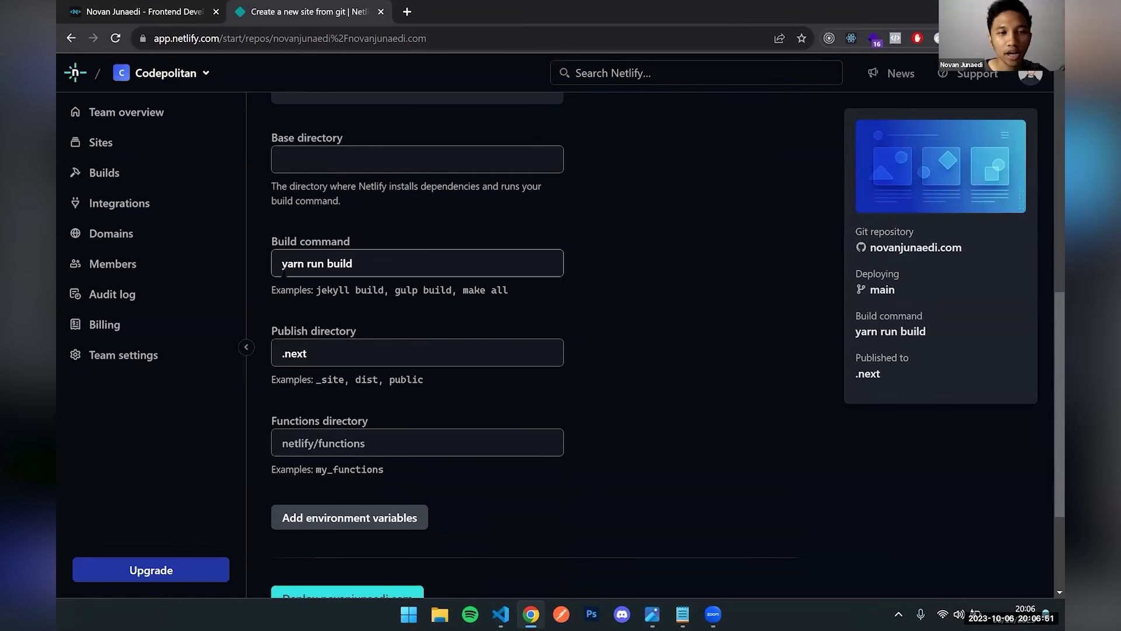
Examine the build command in the build settings, highlighting its text, and look over the remaining deploy options.
drag(282, 268, 354, 260)
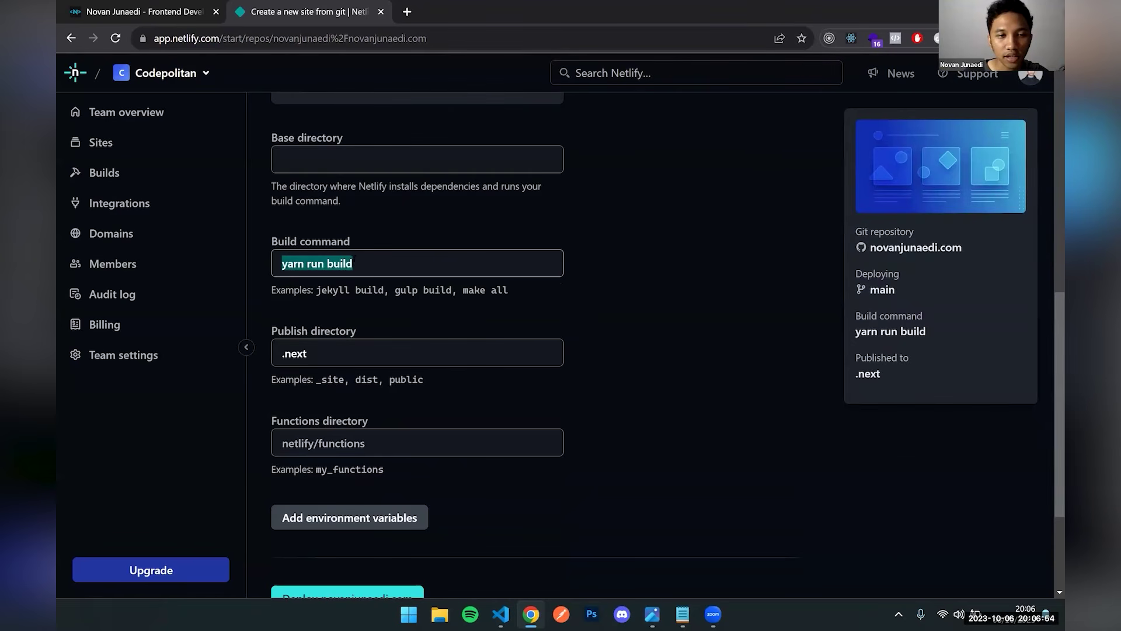
click(378, 257)
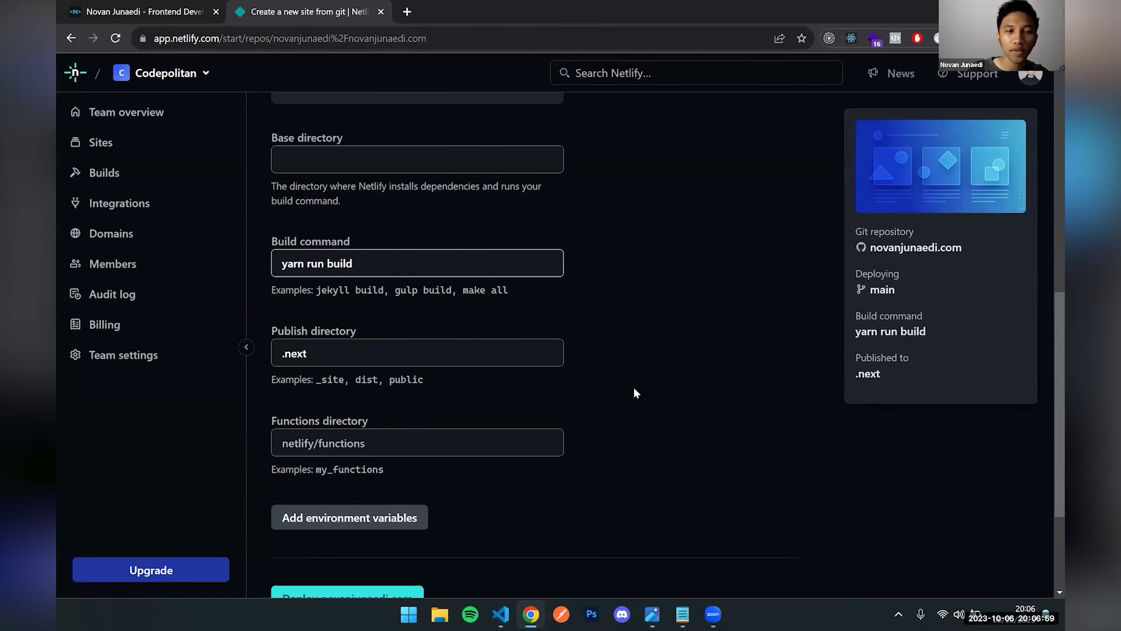
click(285, 264)
triple_click(285, 264)
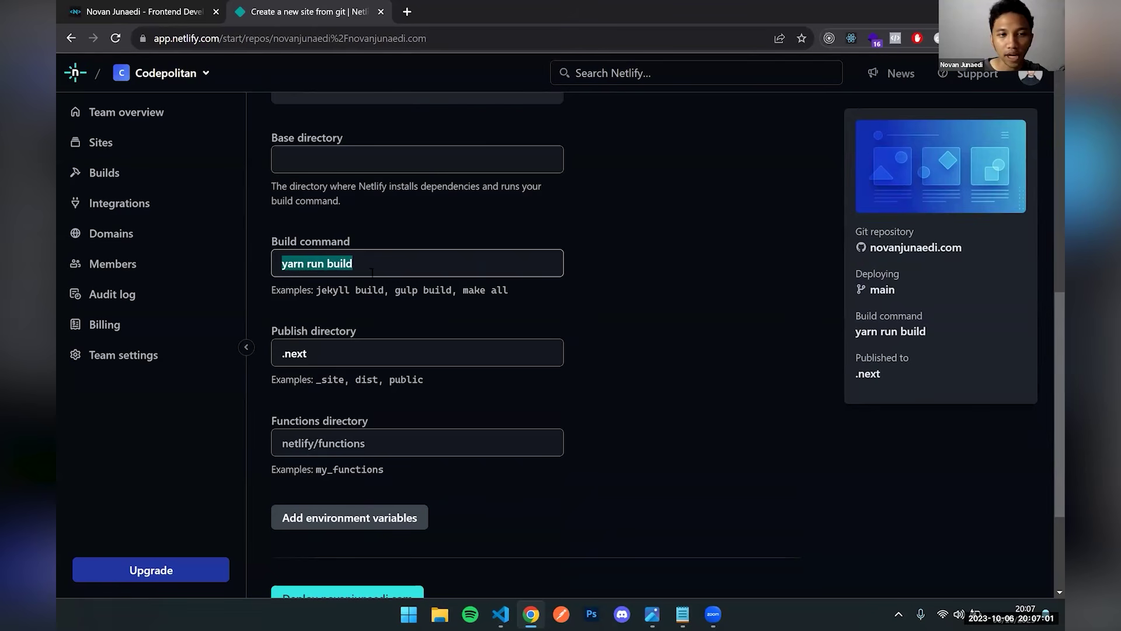
click(412, 302)
scroll(412, 315, down, 2)
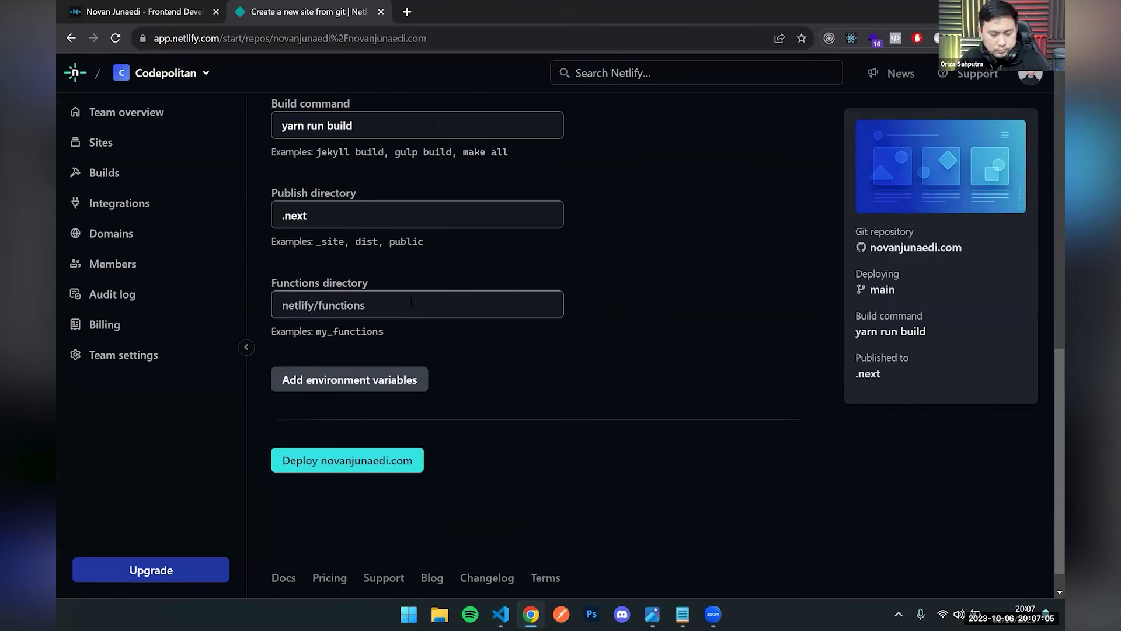
scroll(411, 302, up, 2)
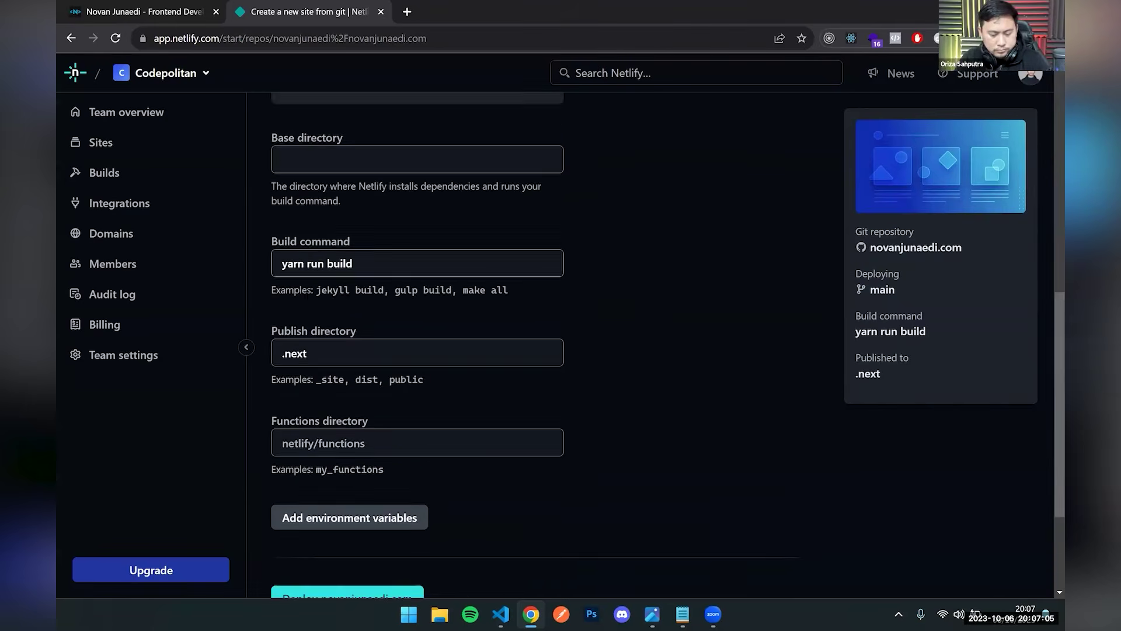
Examine the publish directory setting and its example values.
click(283, 358)
drag(283, 358, 405, 349)
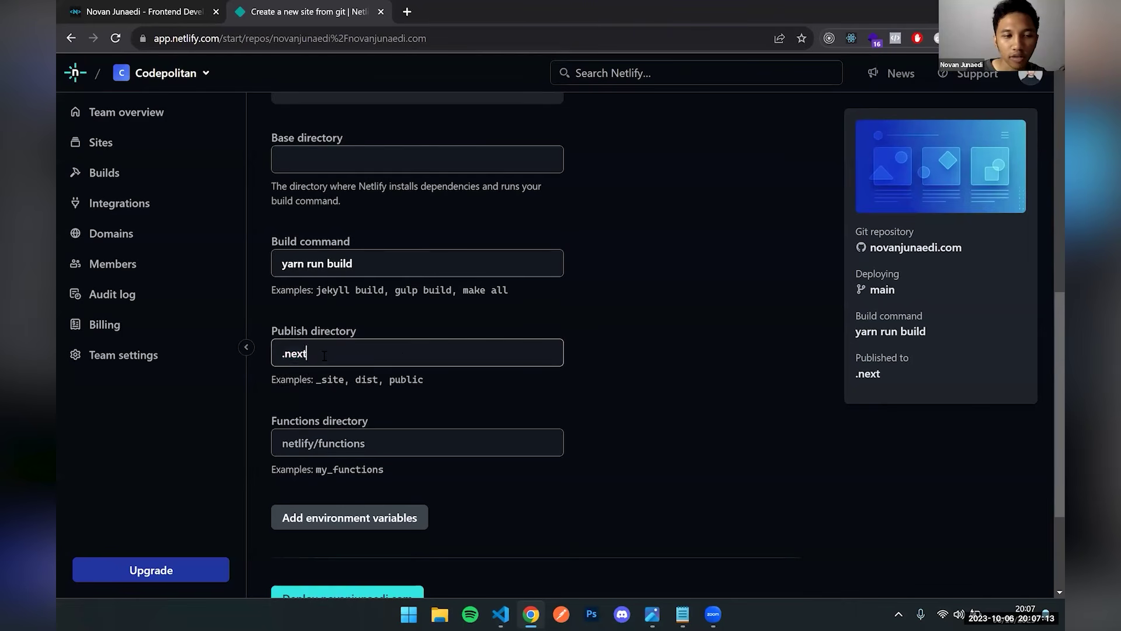
click(540, 381)
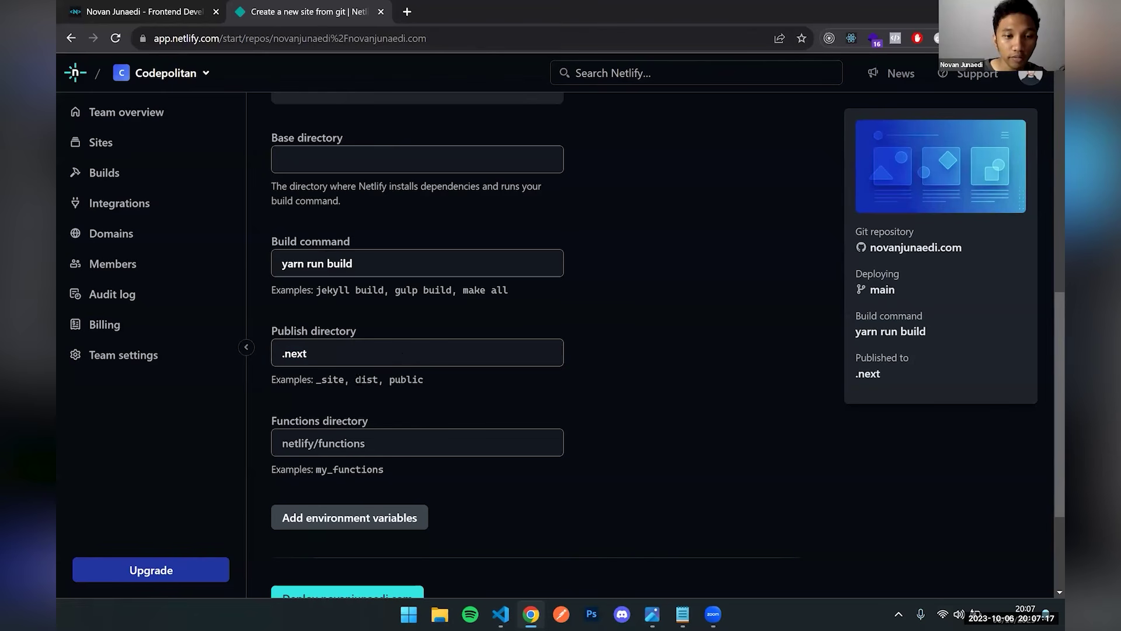
double_click(364, 380)
click(387, 391)
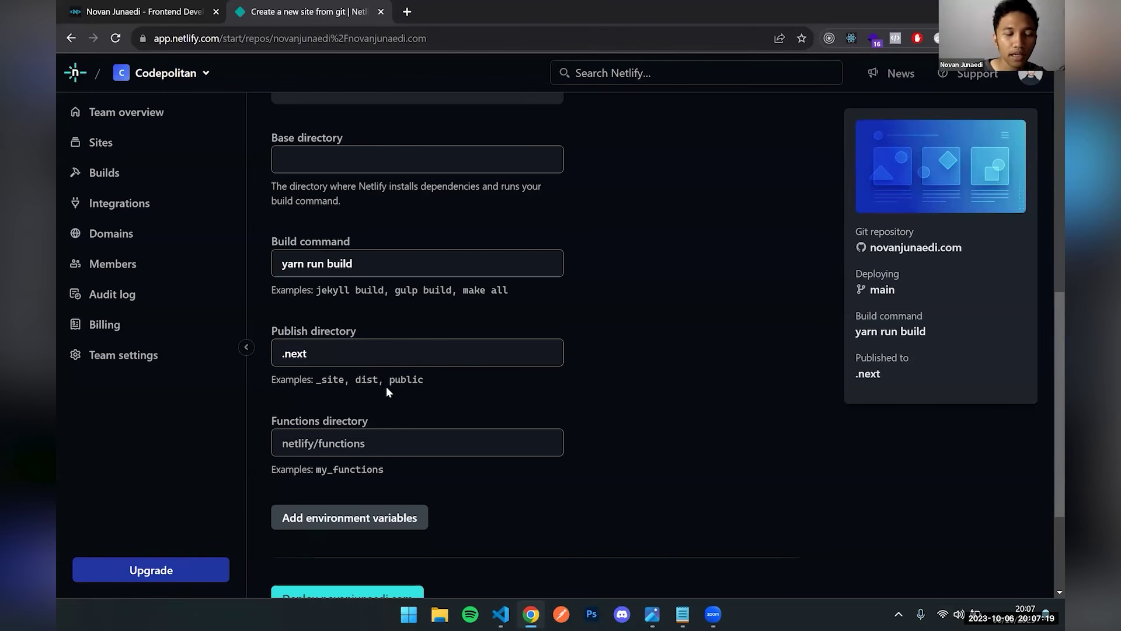
click(346, 357)
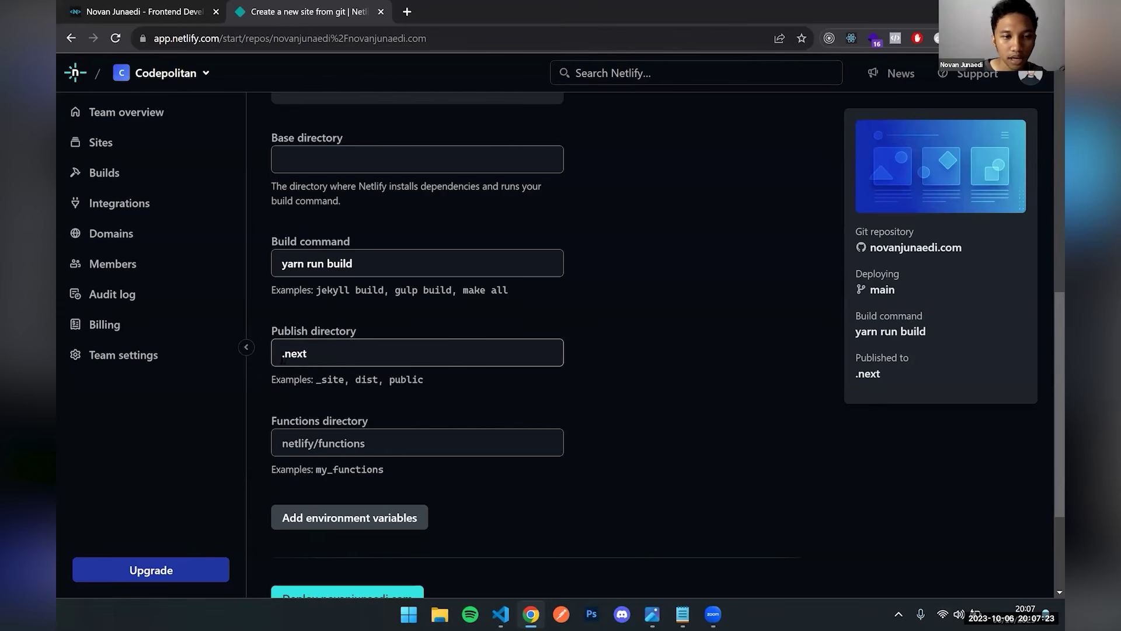
double_click(282, 358)
click(514, 410)
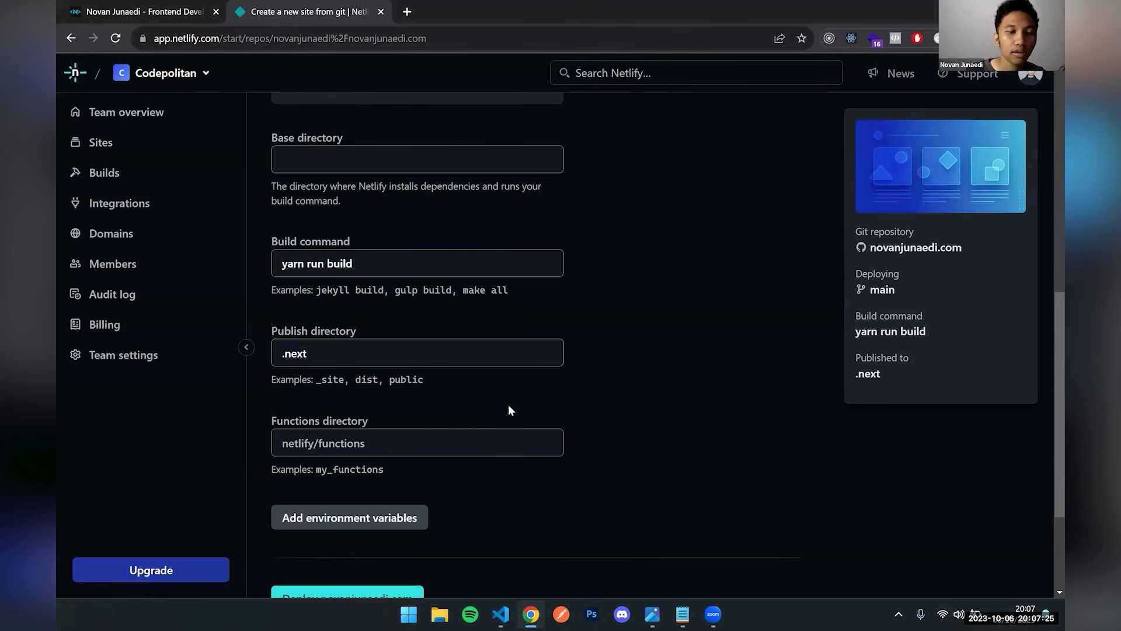
Deploy the portfolio site with the detected build settings and open its production deploy from the deploys list.
scroll(488, 403, down, 2)
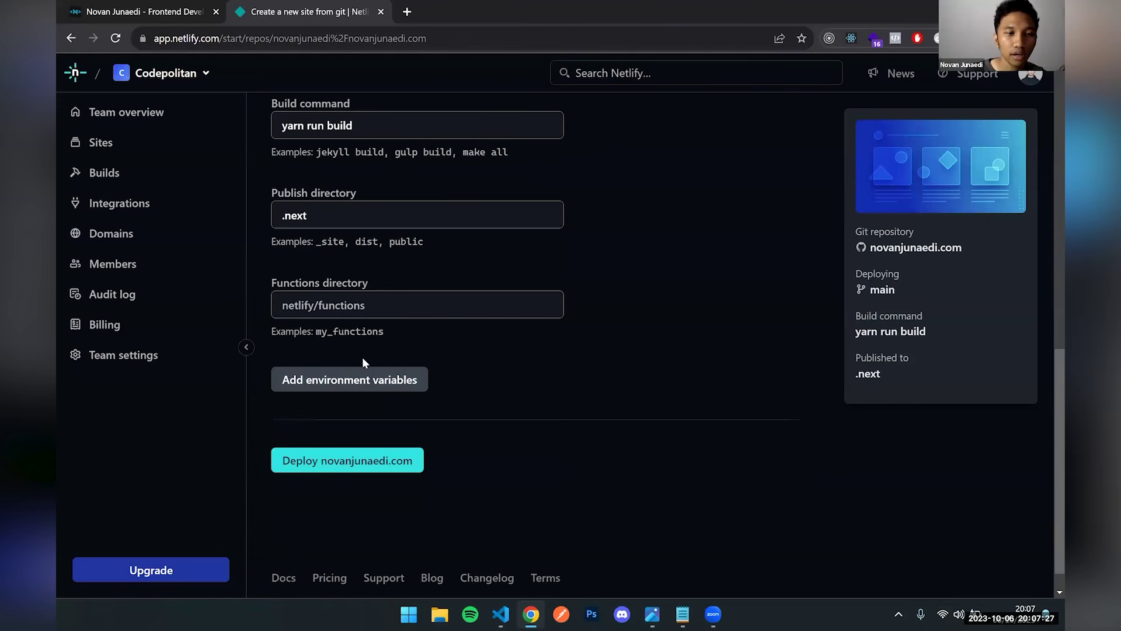
click(370, 460)
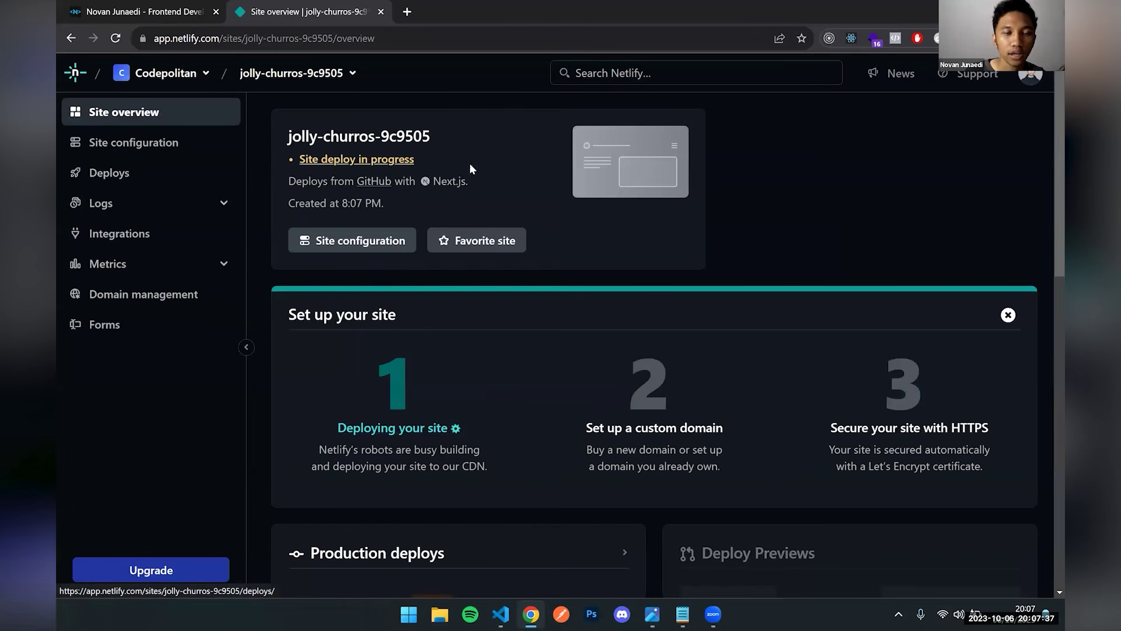
click(372, 160)
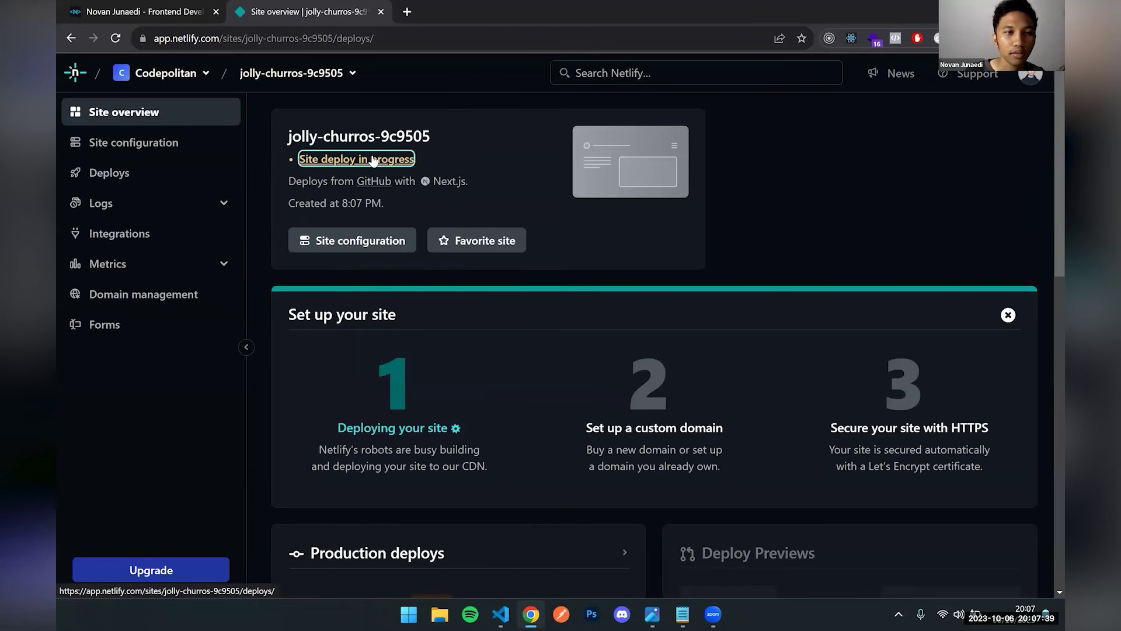
scroll(644, 213, down, 3)
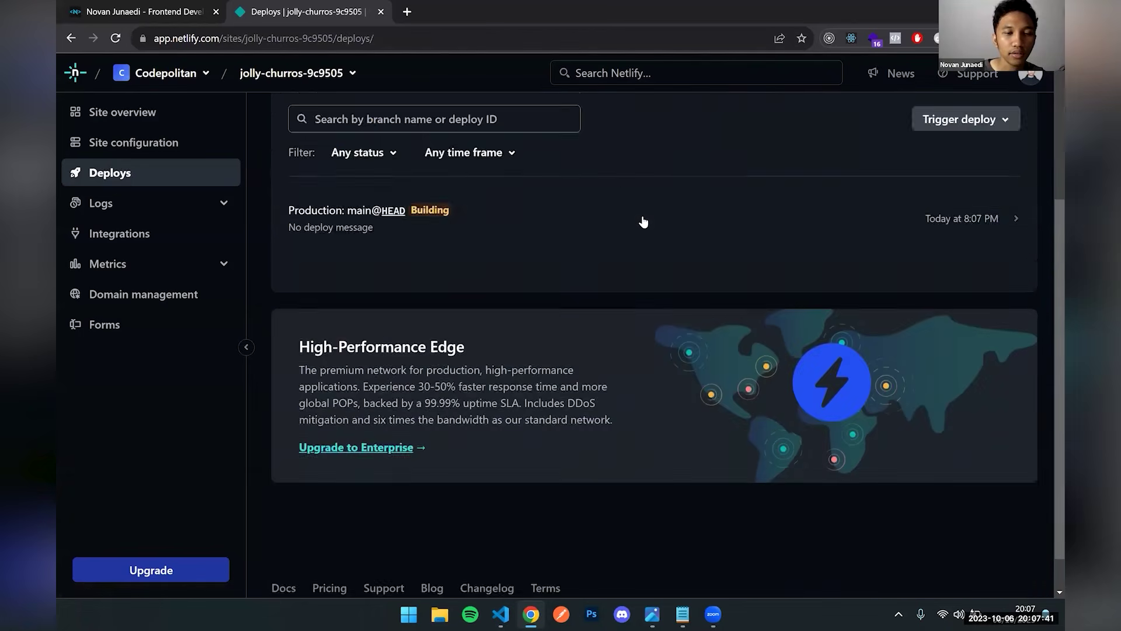
scroll(642, 220, down, 1)
scroll(642, 220, up, 4)
click(329, 421)
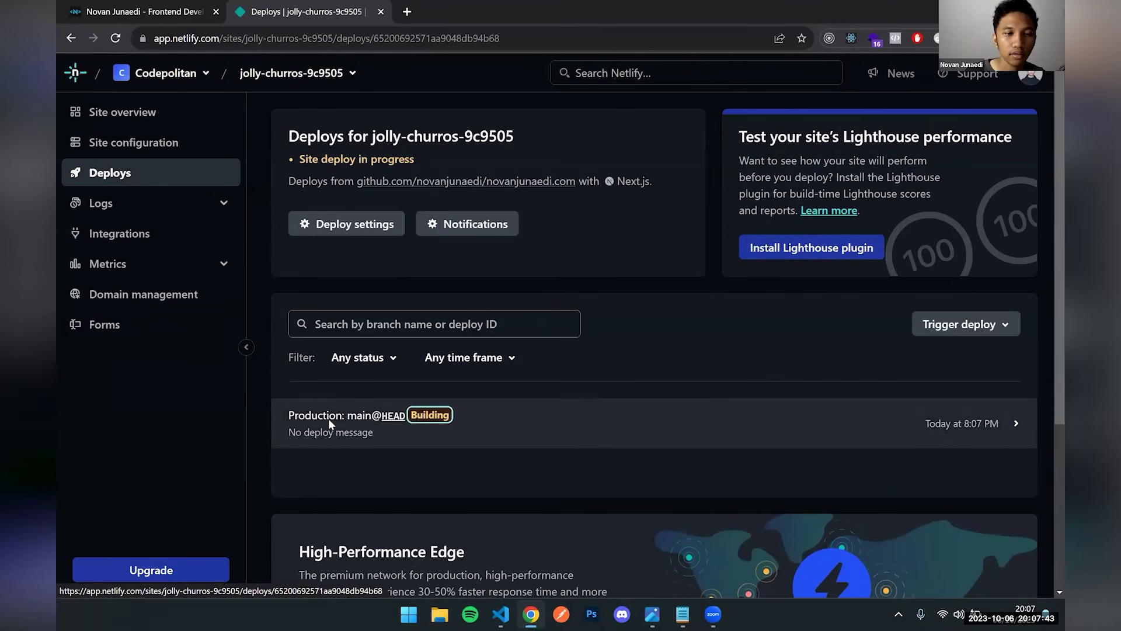
Examine the deploy log's initializing output and the list of remaining deploy stages.
scroll(559, 324, down, 4)
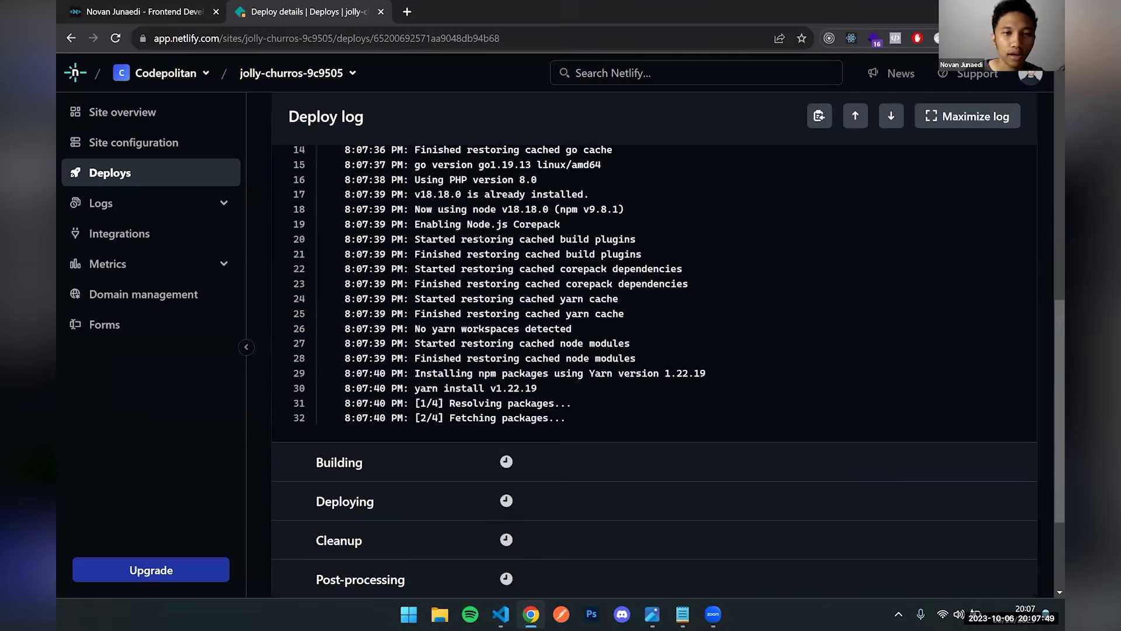
scroll(631, 265, down, 4)
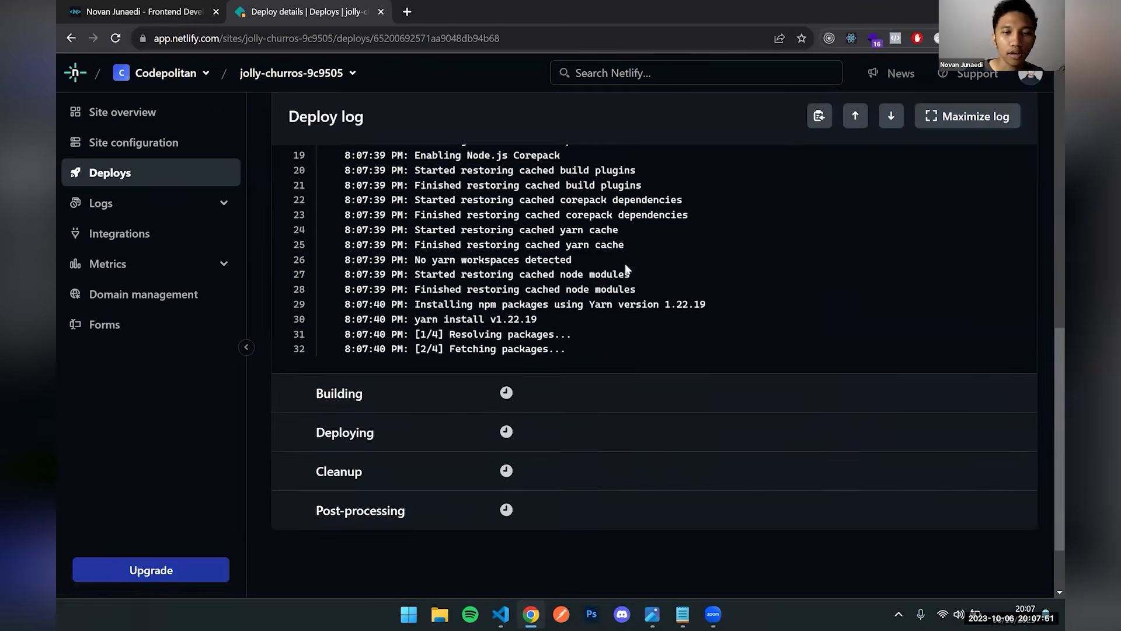
scroll(622, 268, up, 2)
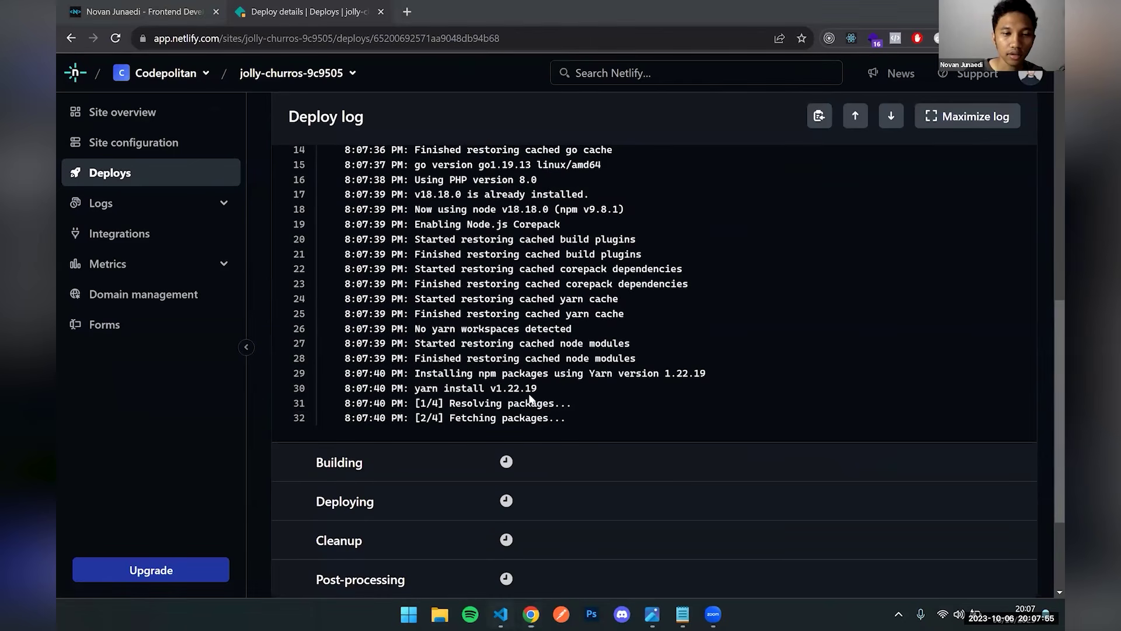
Switch to VS Code, reopen the terminal and review the local build output for comparison.
key(alt+Tab)
click(539, 458)
key(ctrl+grave)
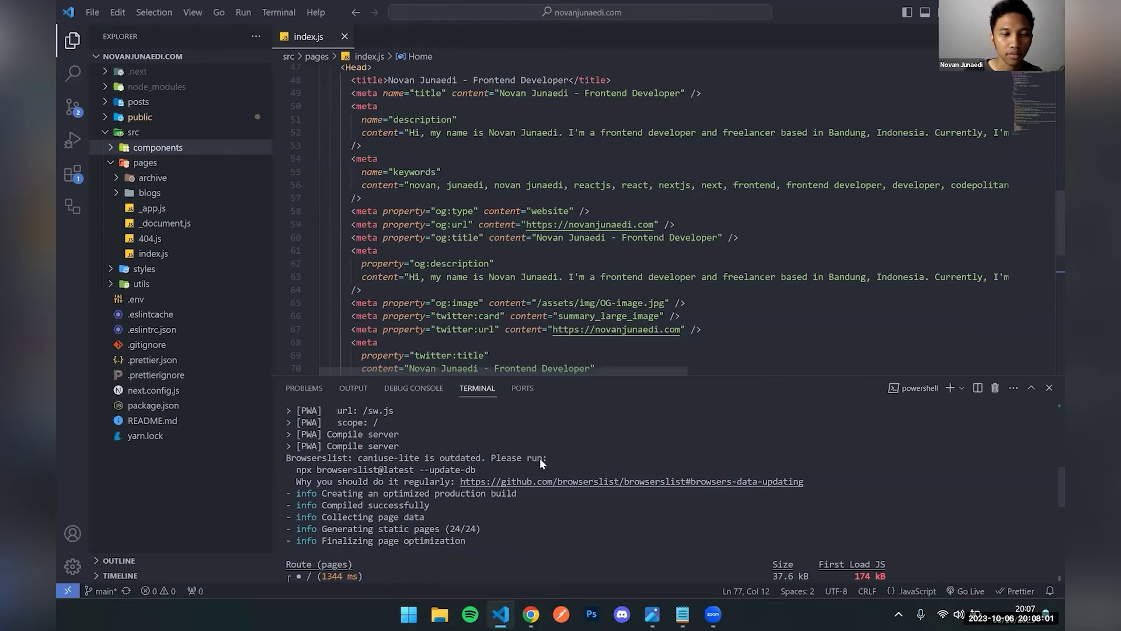
scroll(540, 458, up, 5)
scroll(540, 457, down, 4)
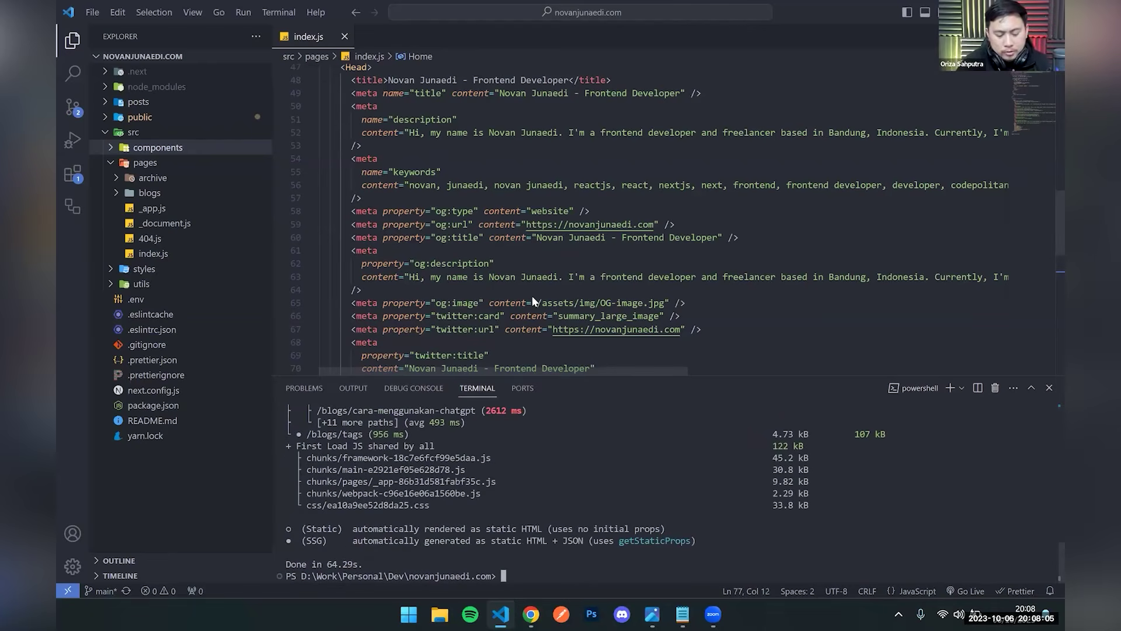
Switch back to Chrome and check the progress of the Netlify deploy log's building stage.
key(alt+Tab)
scroll(555, 292, up, 4)
scroll(557, 300, down, 5)
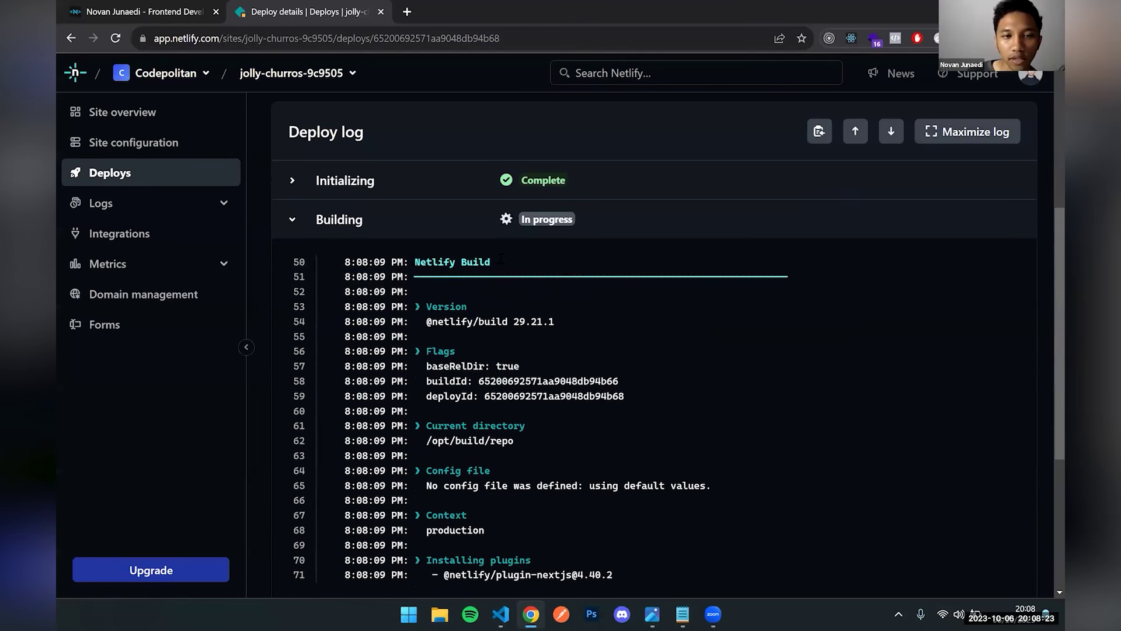
Examine the yarn run build and next build commands in the deploy log's building stage.
scroll(533, 296, down, 1)
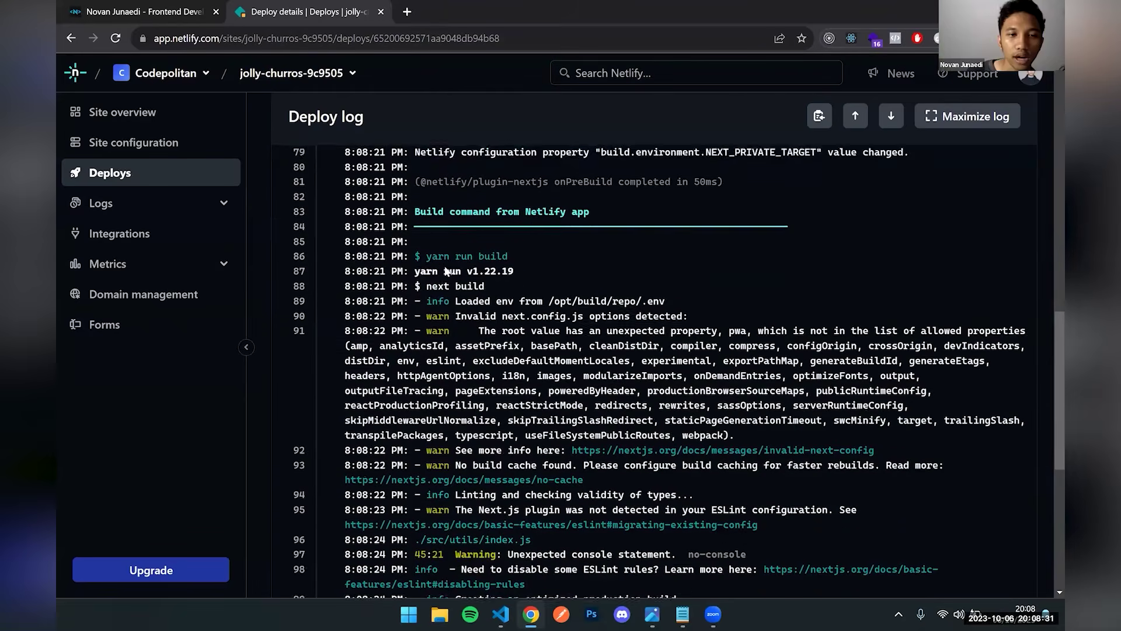
drag(415, 261, 484, 277)
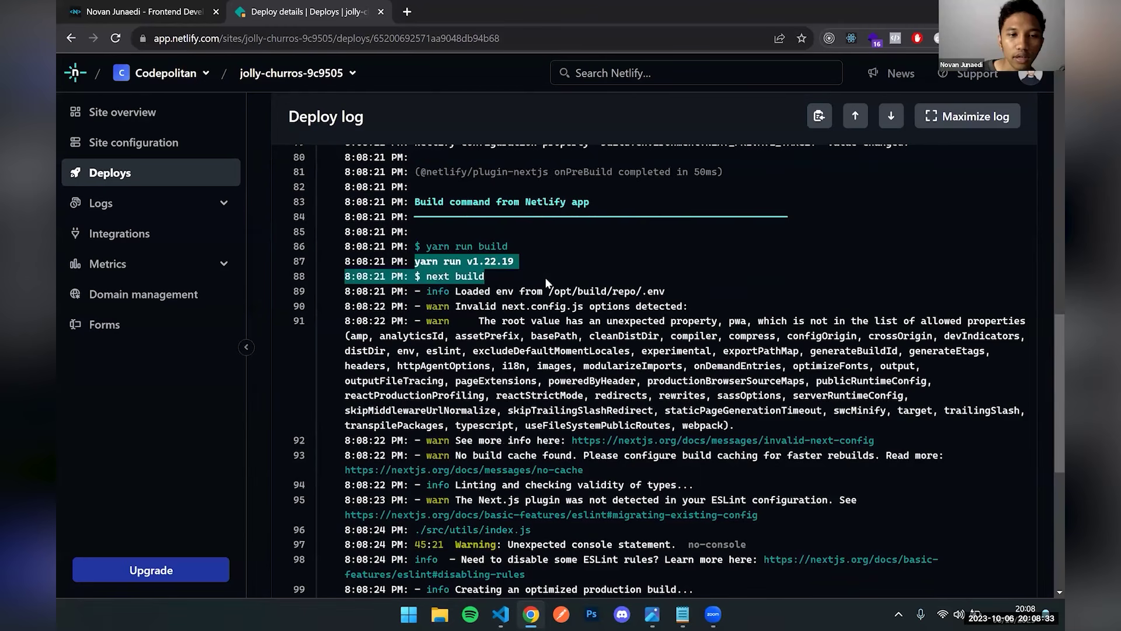
click(542, 278)
drag(426, 276, 510, 279)
click(511, 279)
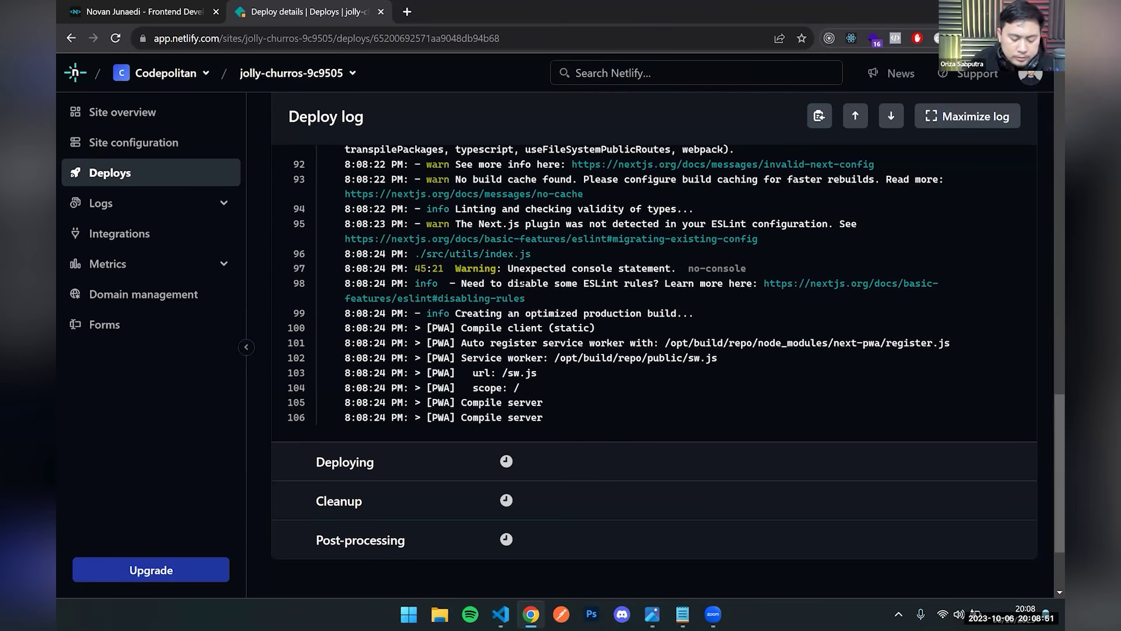
Follow the building stage's newest log output down to the page data collection line.
scroll(521, 283, down, 2)
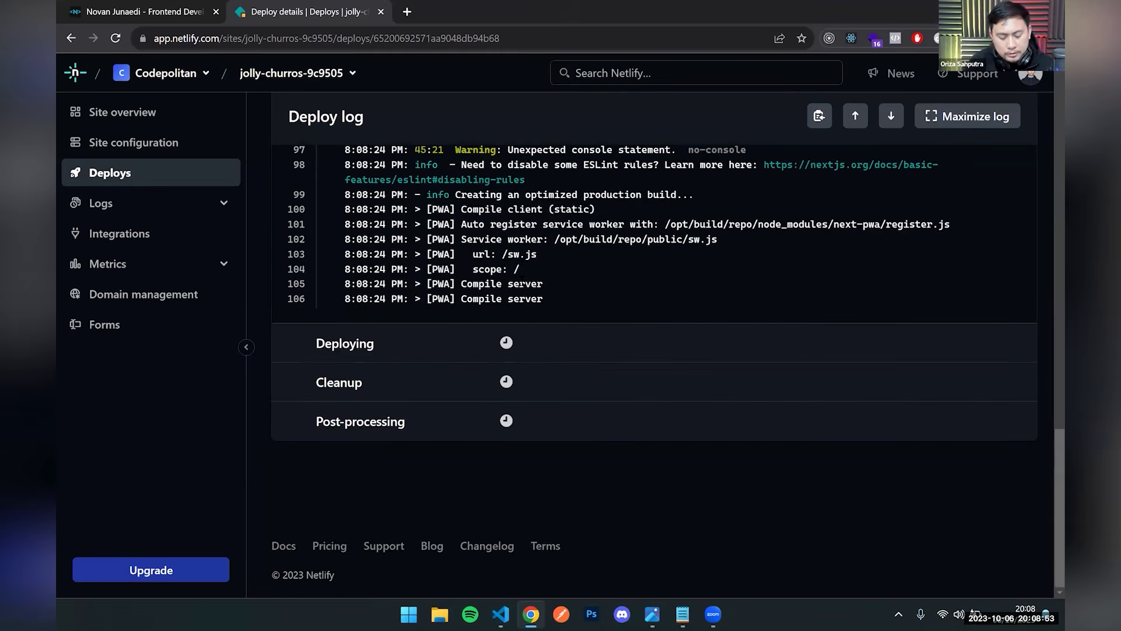
scroll(525, 280, up, 4)
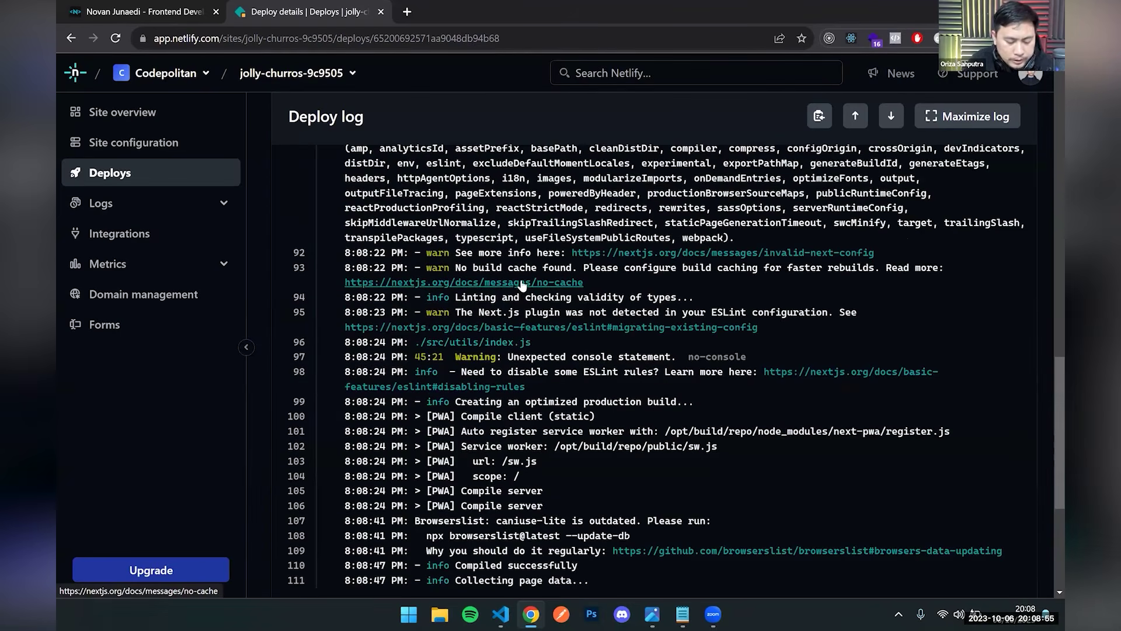
scroll(524, 281, down, 4)
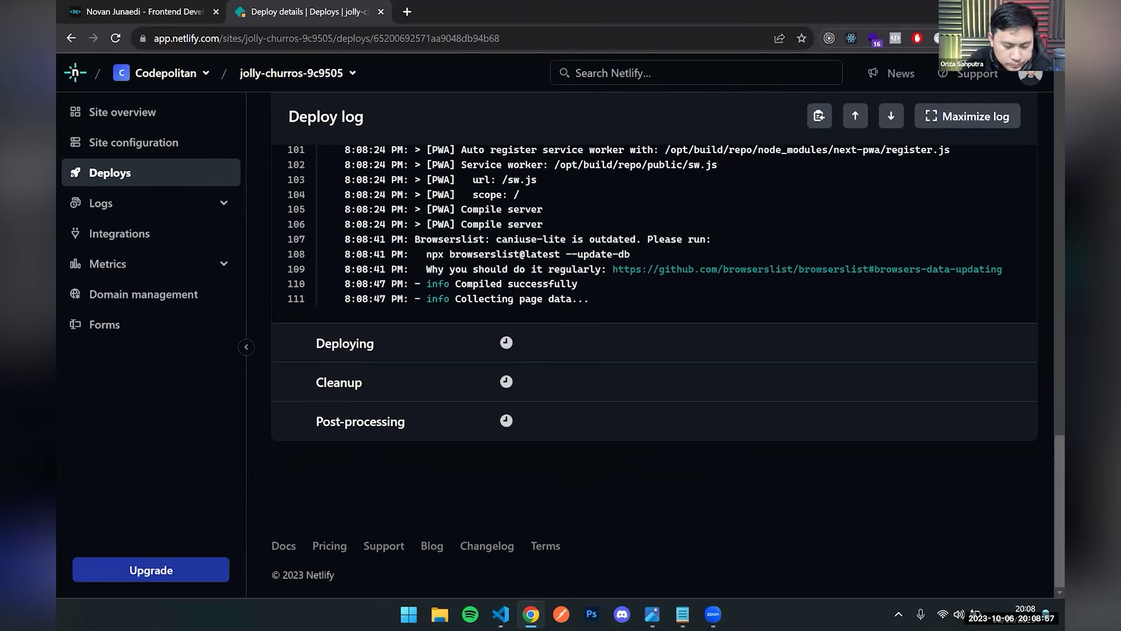
drag(455, 298, 607, 305)
click(581, 320)
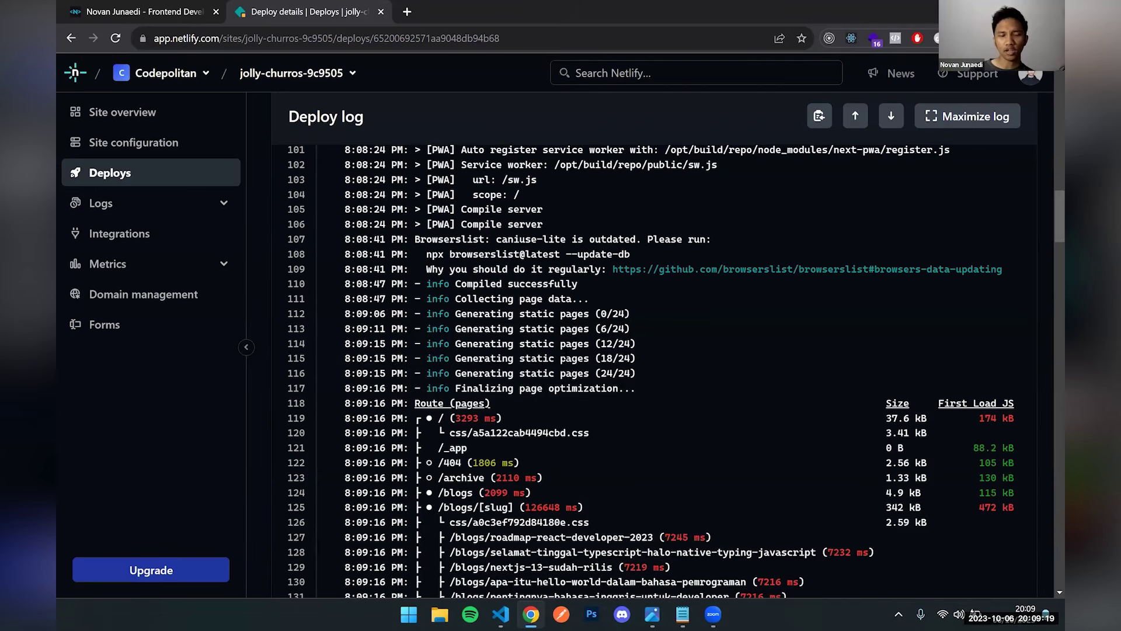
Review the generated routes, redirect rules and functions bundling output in the deploy log while the deploy finishes.
scroll(555, 371, down, 3)
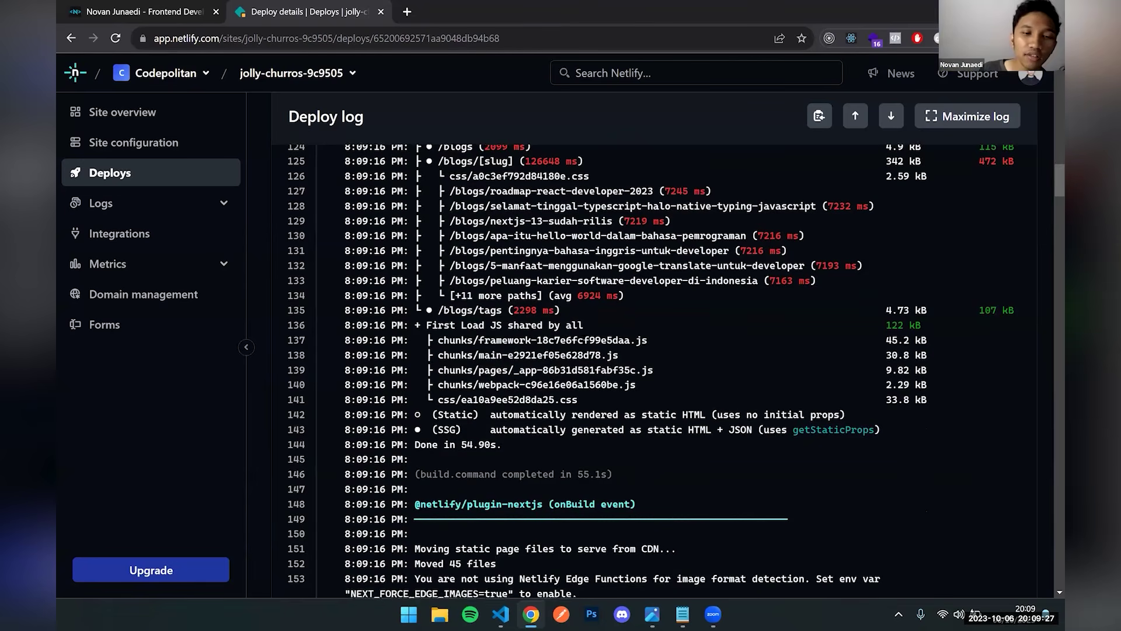
scroll(584, 343, down, 4)
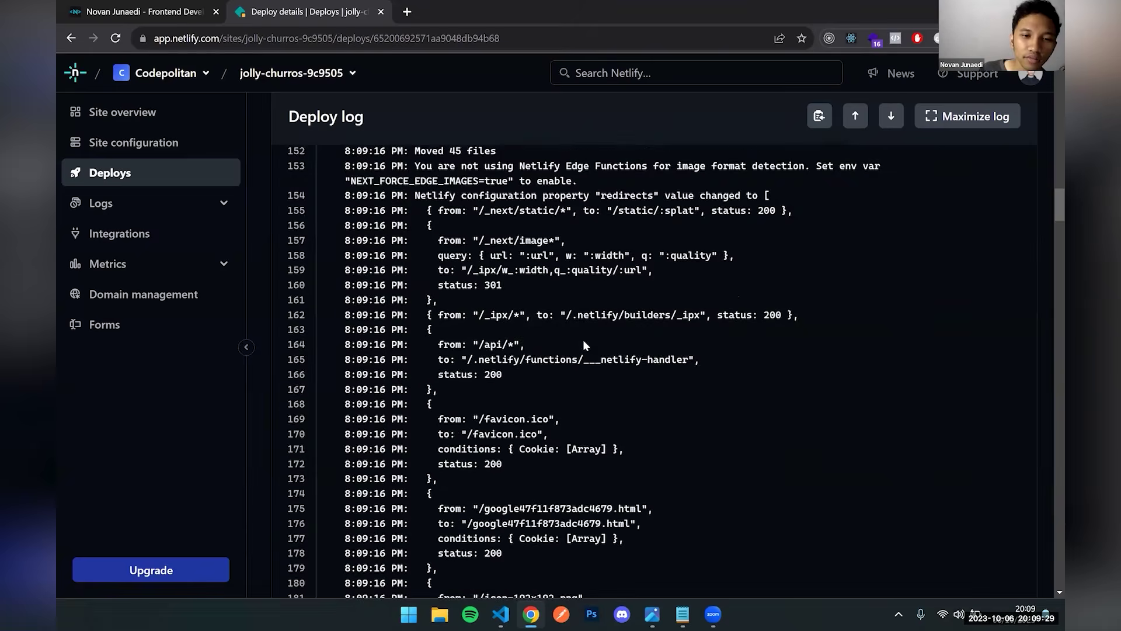
scroll(585, 341, down, 13)
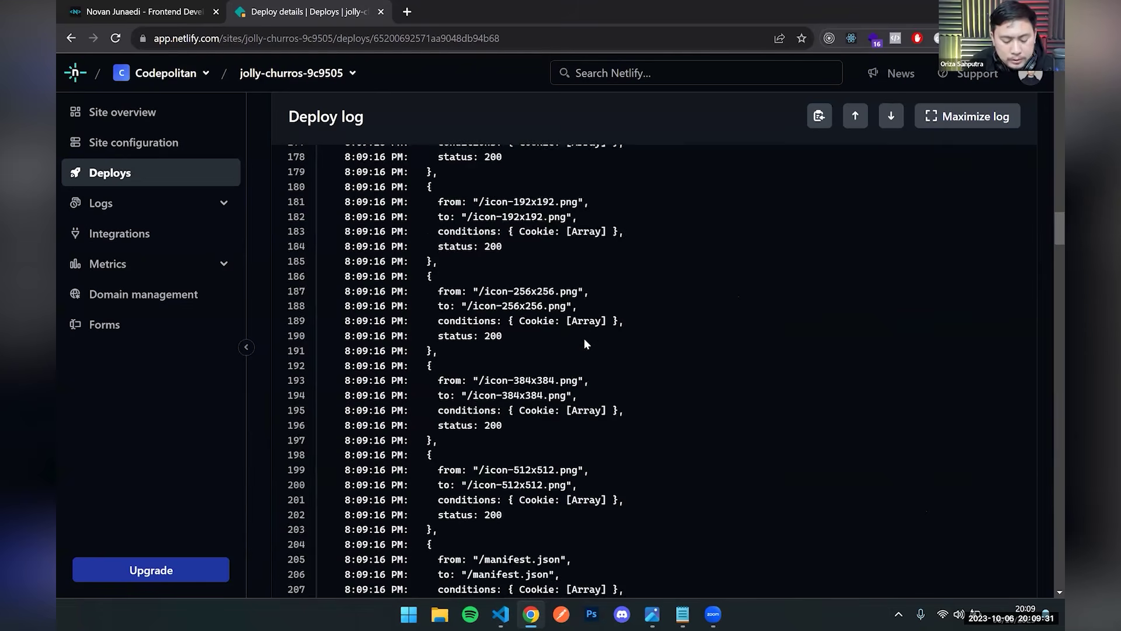
scroll(584, 343, down, 20)
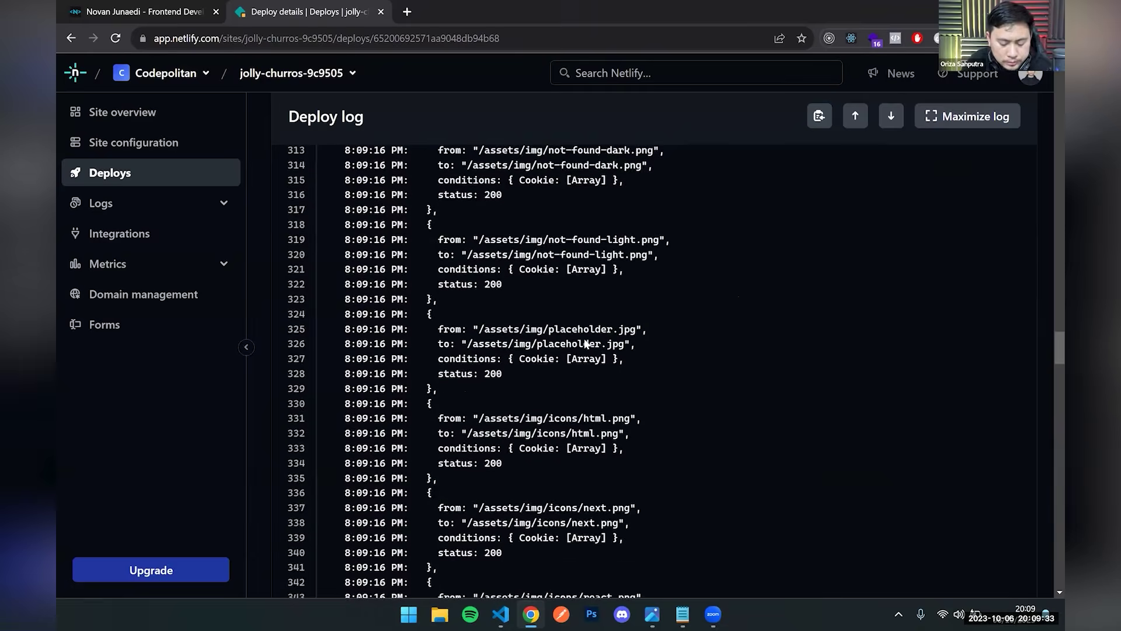
scroll(584, 342, down, 20)
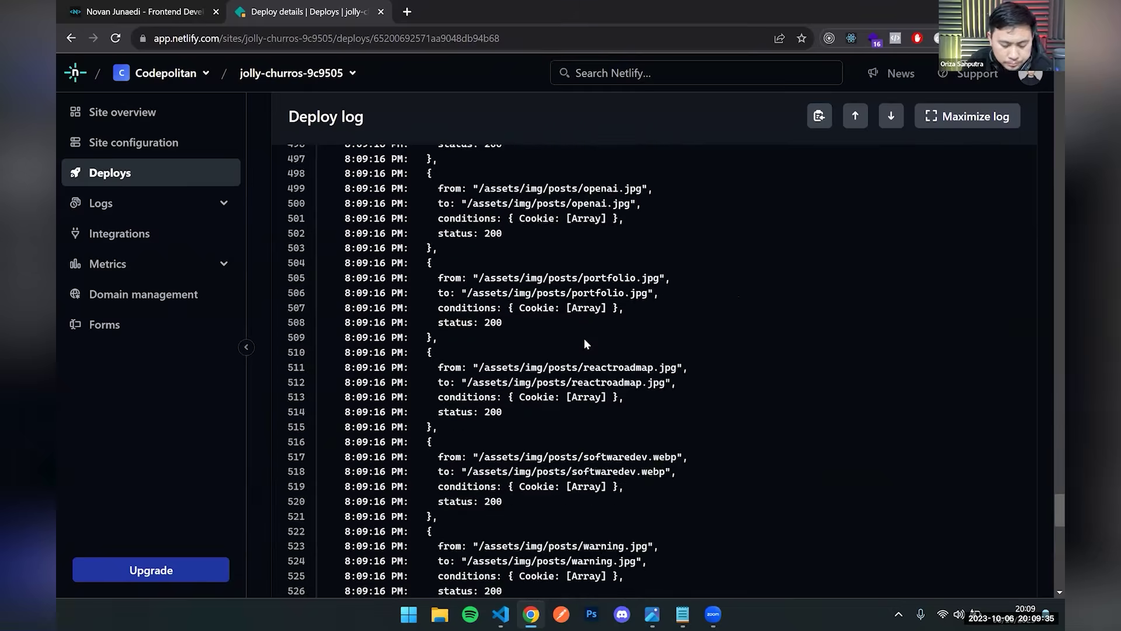
scroll(584, 338, down, 7)
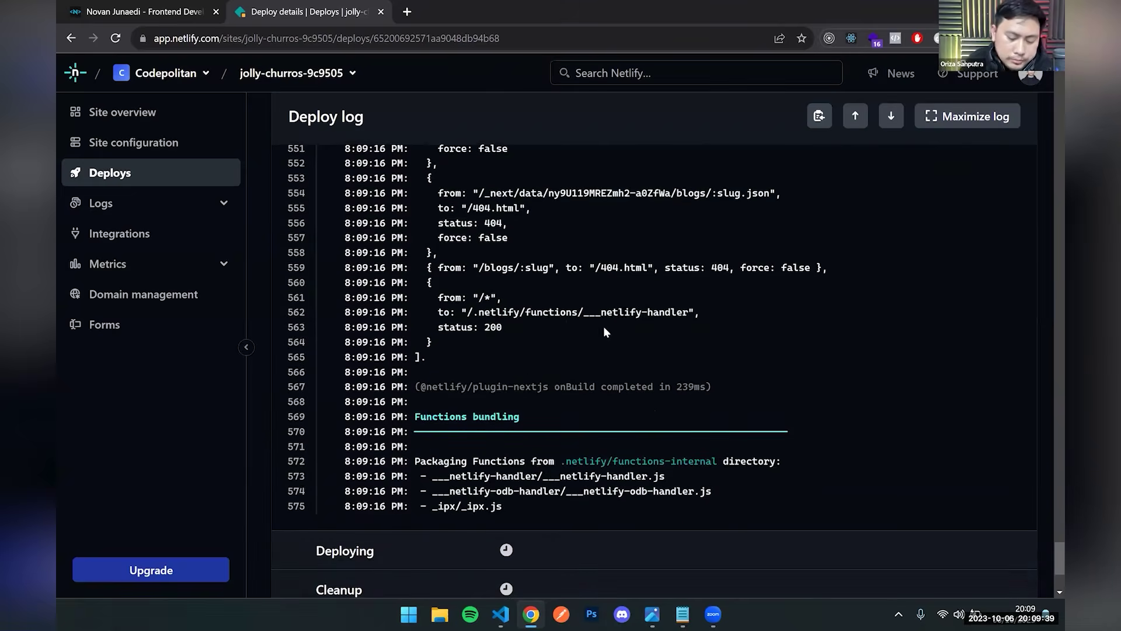
triple_click(655, 411)
click(548, 415)
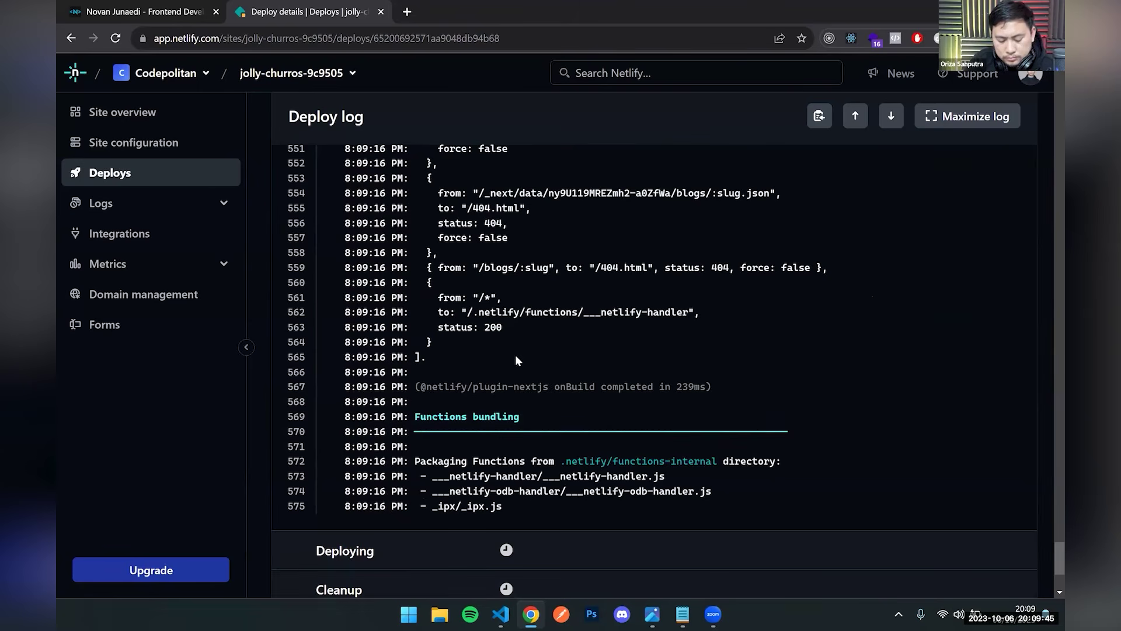
scroll(542, 279, down, 2)
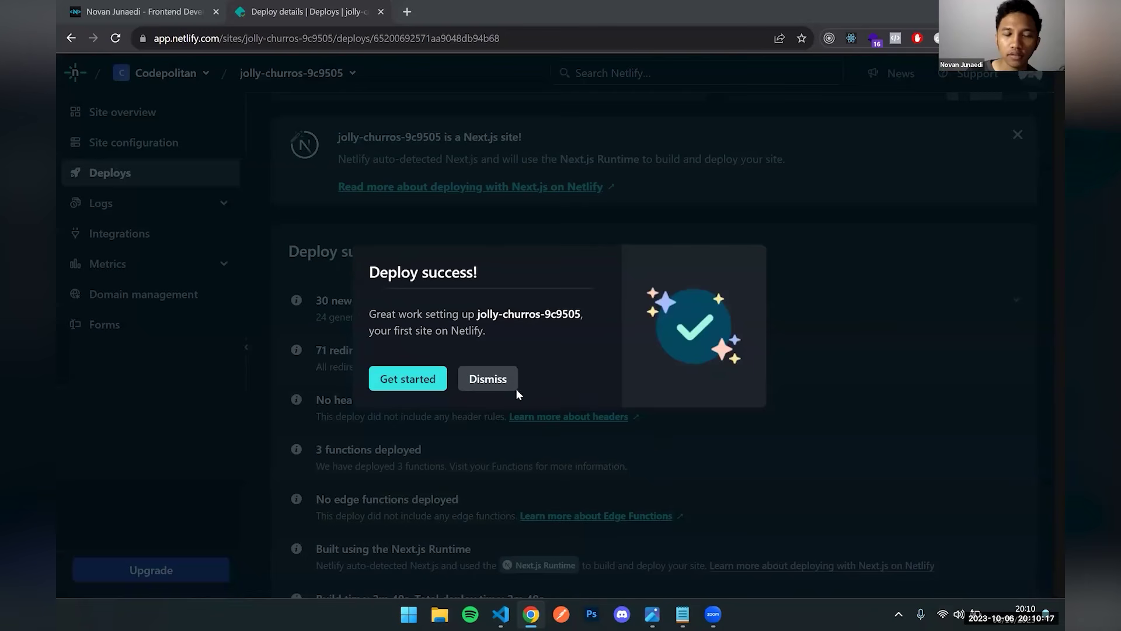
Get started from the deploy success dialog and open the jolly-churros-9c9505 site's overview from the team's sites.
click(426, 382)
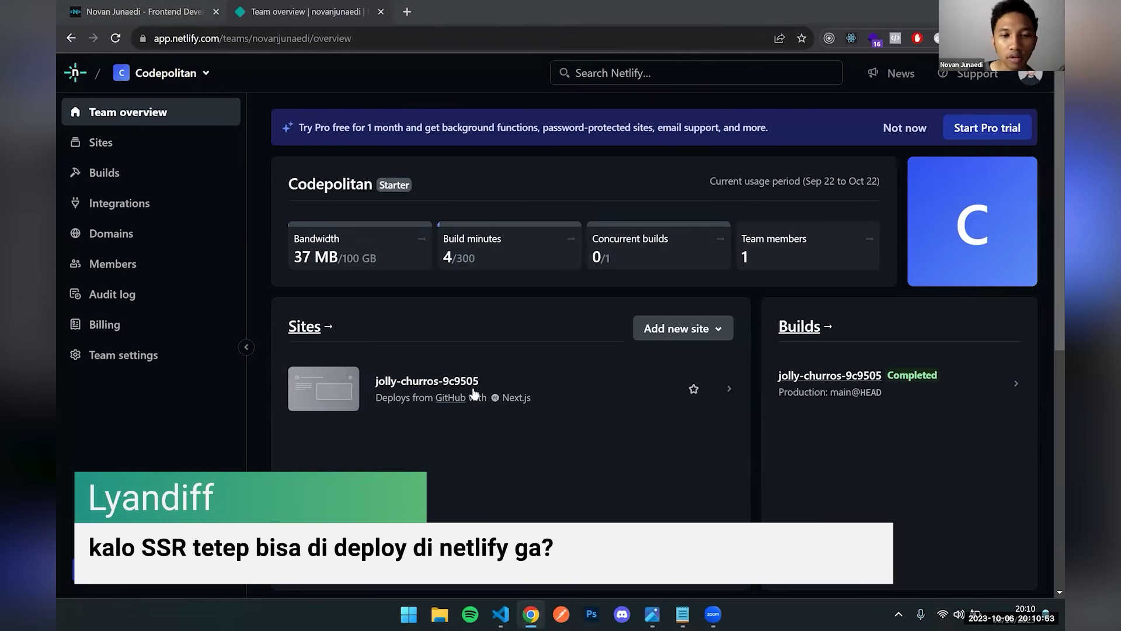
click(492, 382)
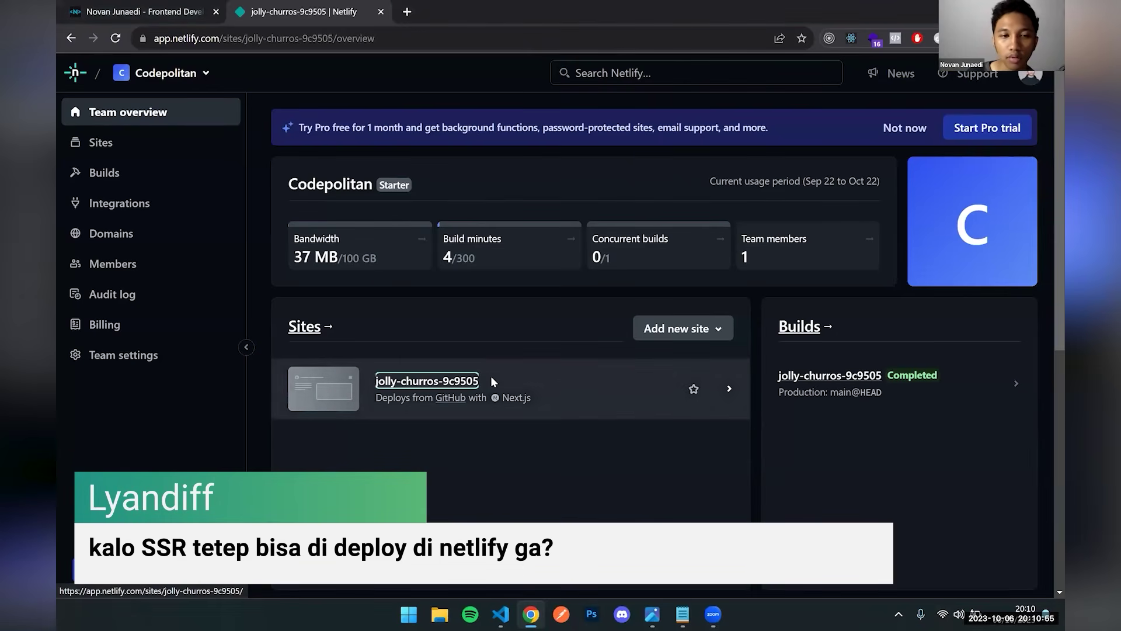
scroll(453, 358, down, 4)
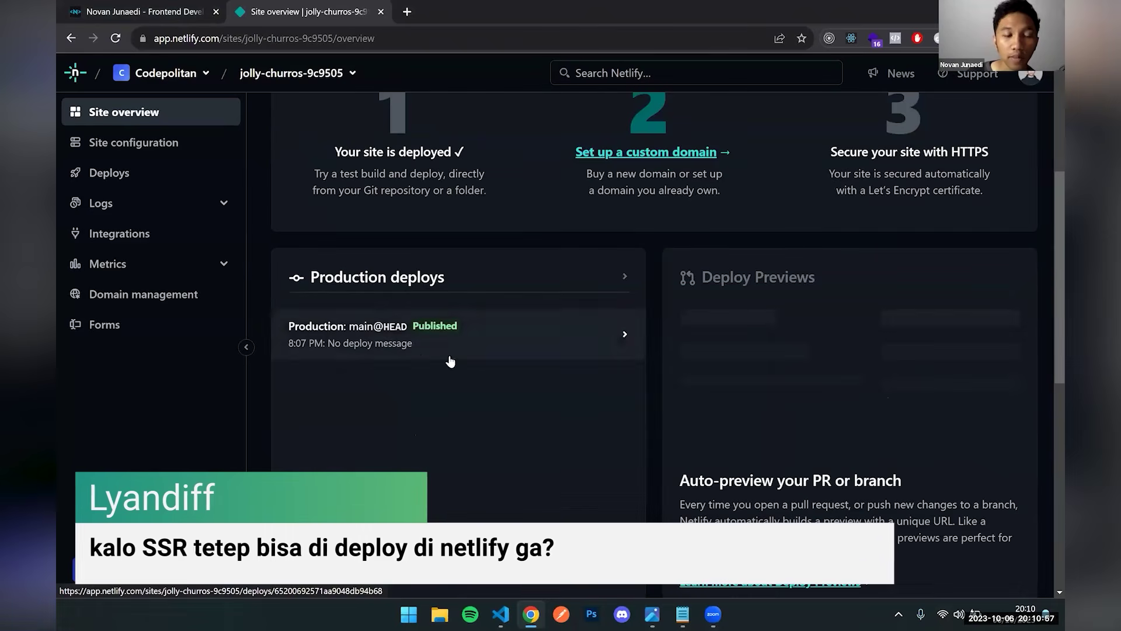
scroll(431, 345, up, 5)
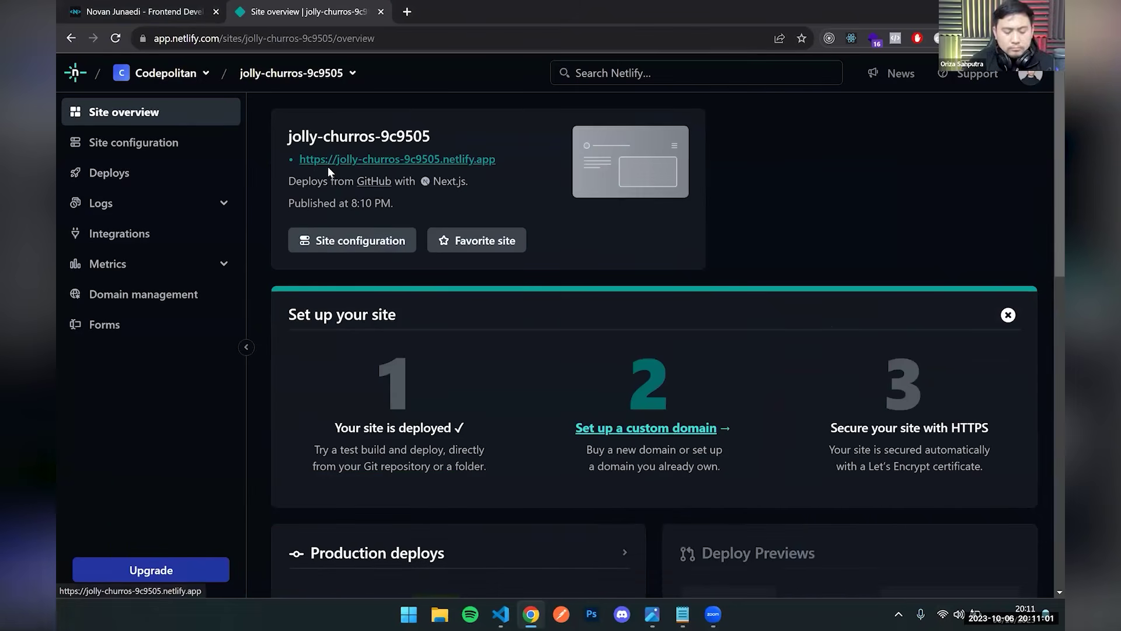
Open the live site at jolly-churros-9c9505.netlify.app and look through its projects and latest posts sections.
click(358, 161)
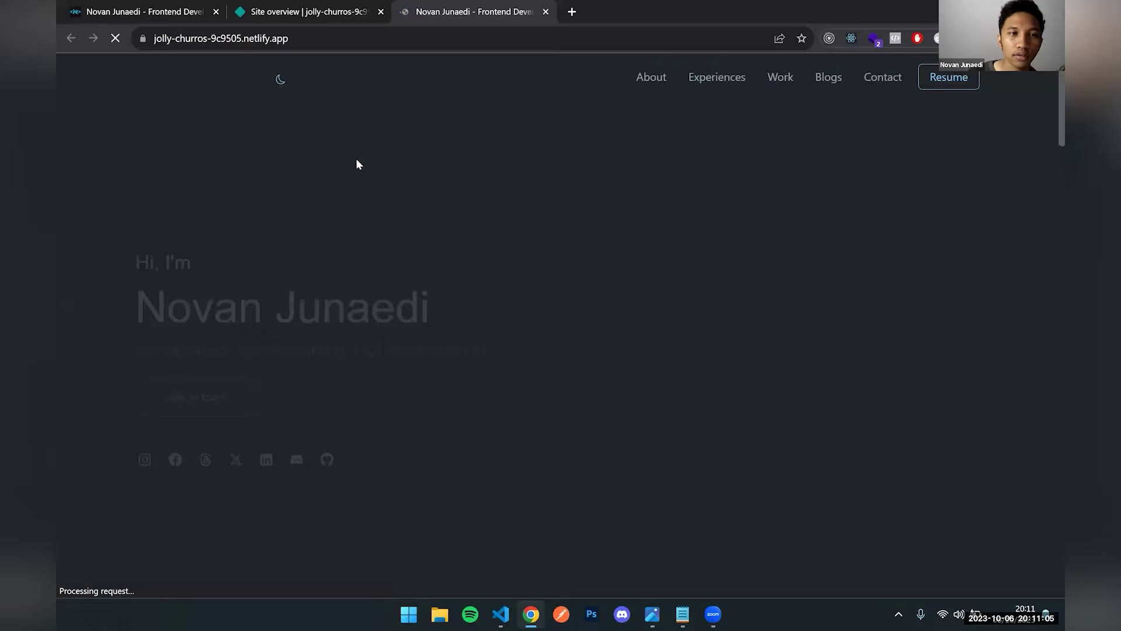
scroll(382, 179, down, 3)
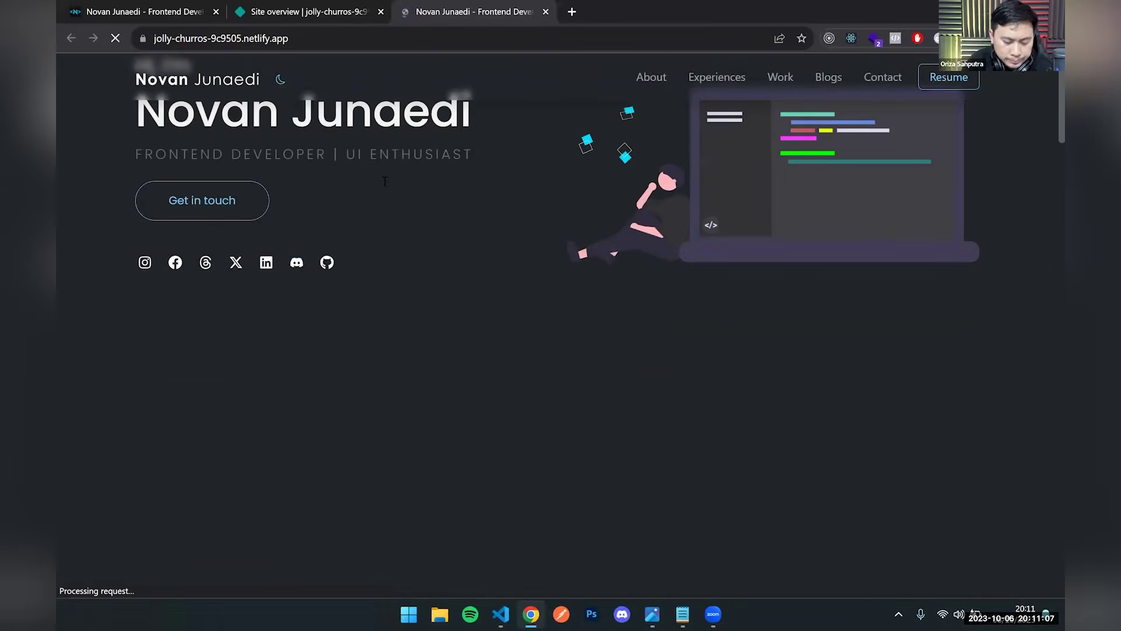
scroll(383, 181, down, 5)
scroll(384, 180, down, 10)
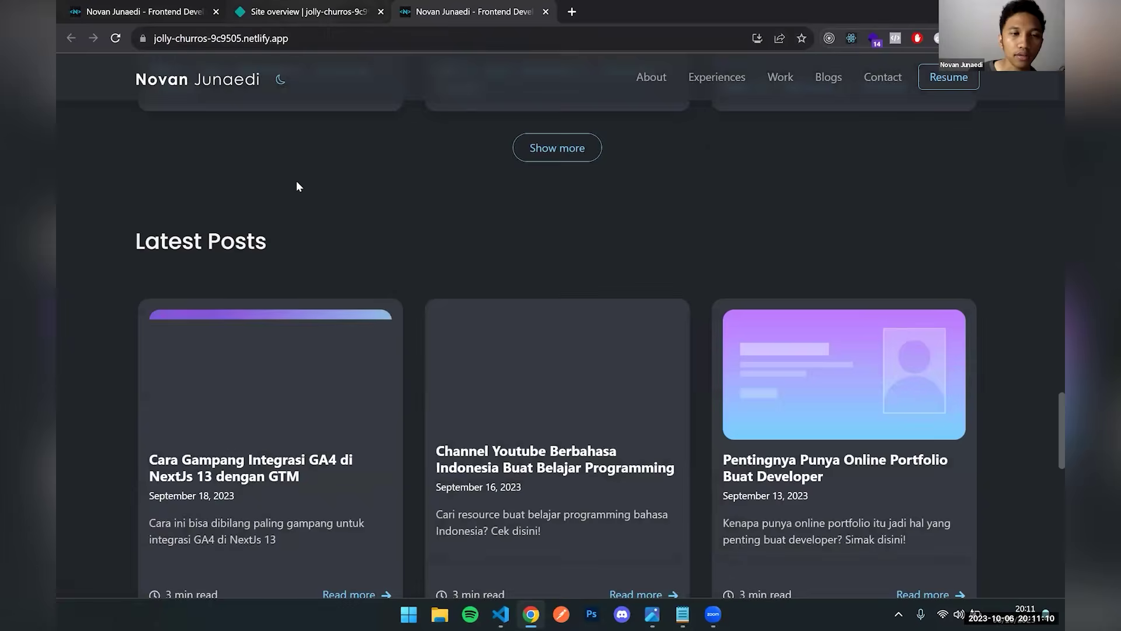
scroll(296, 186, up, 10)
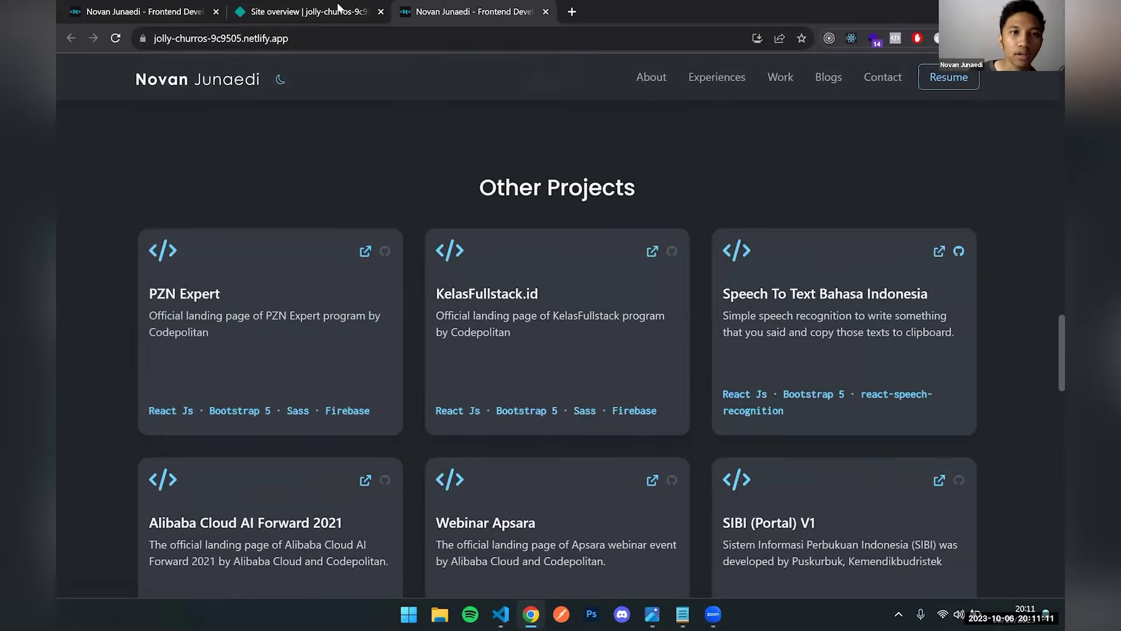
Return to the Netlify site configuration and change the site name to the owner's full name in lowercase without spaces.
click(338, 11)
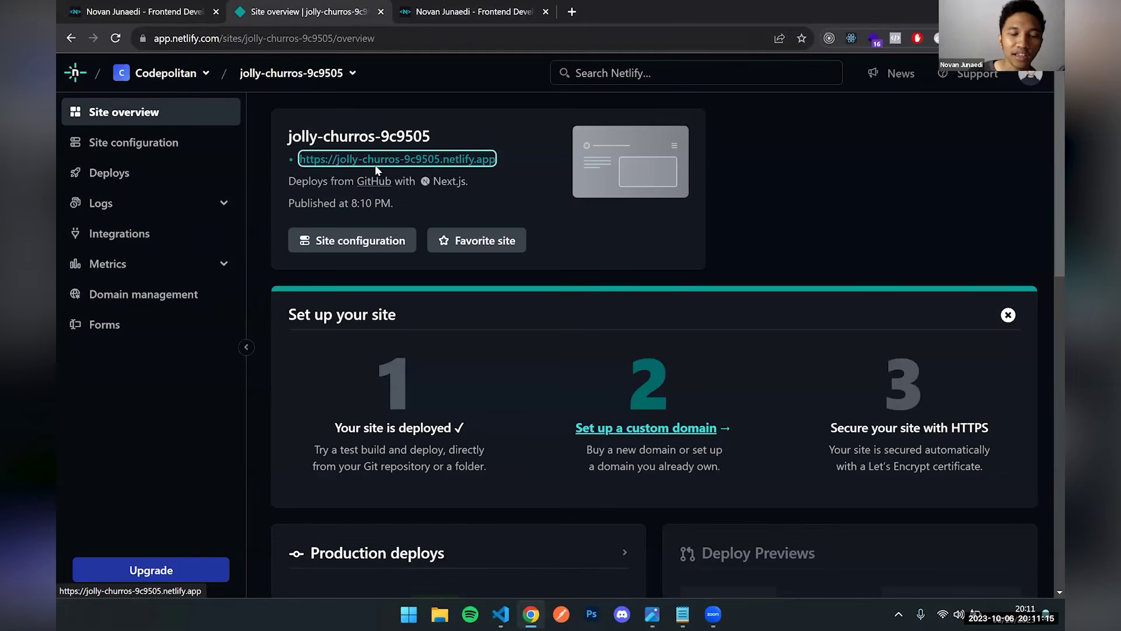
click(354, 242)
scroll(516, 331, down, 1)
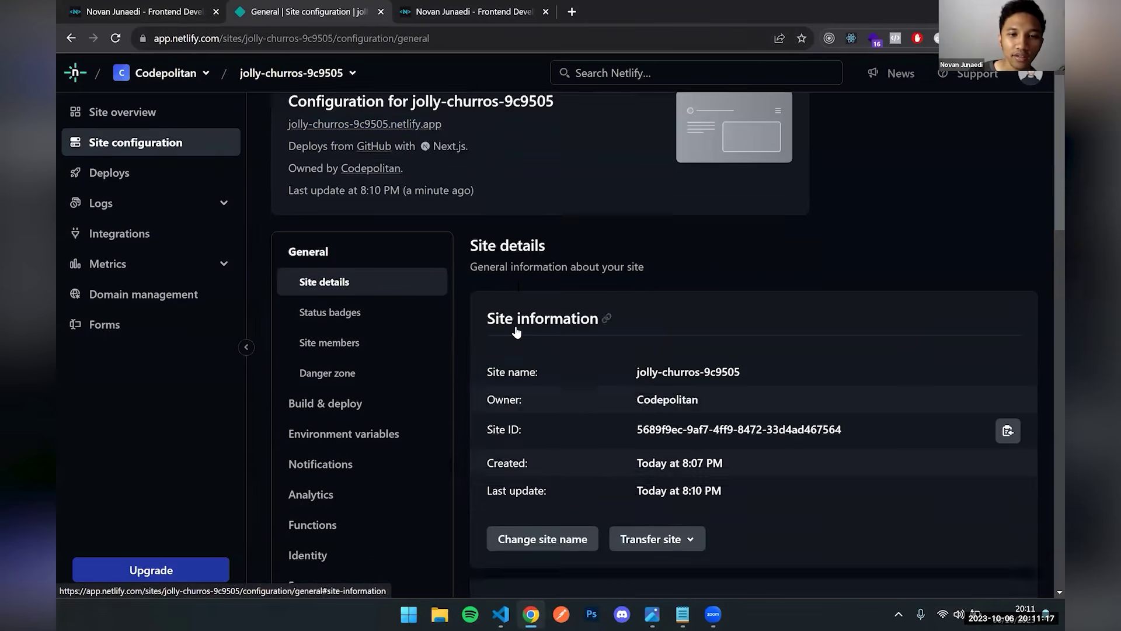
scroll(516, 331, down, 5)
click(543, 229)
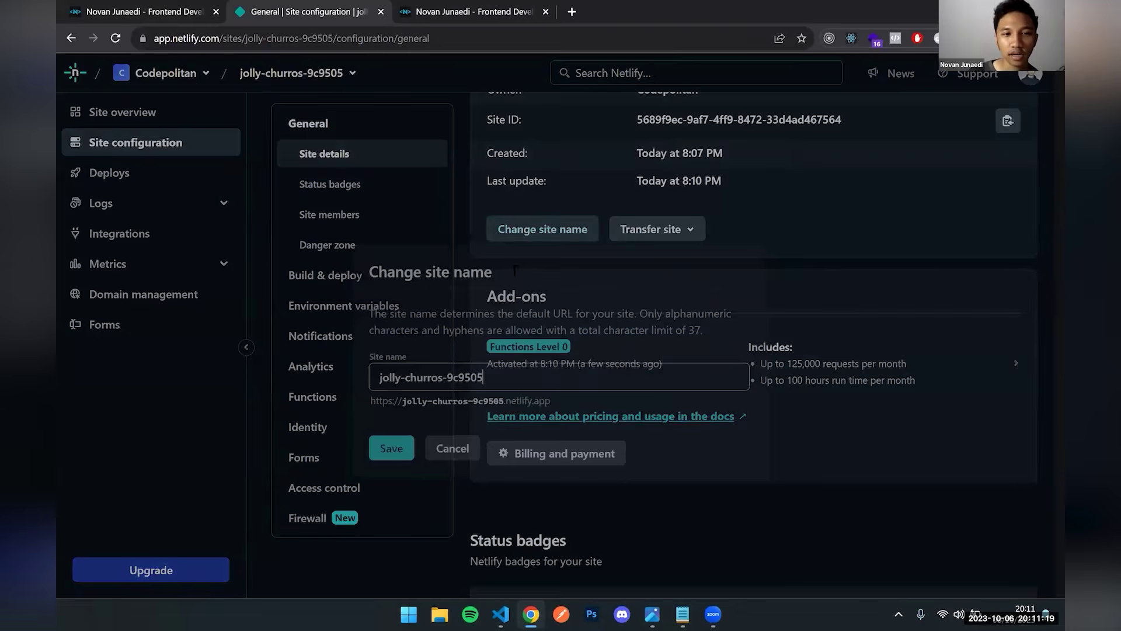
key(ctrl+a)
text(n)
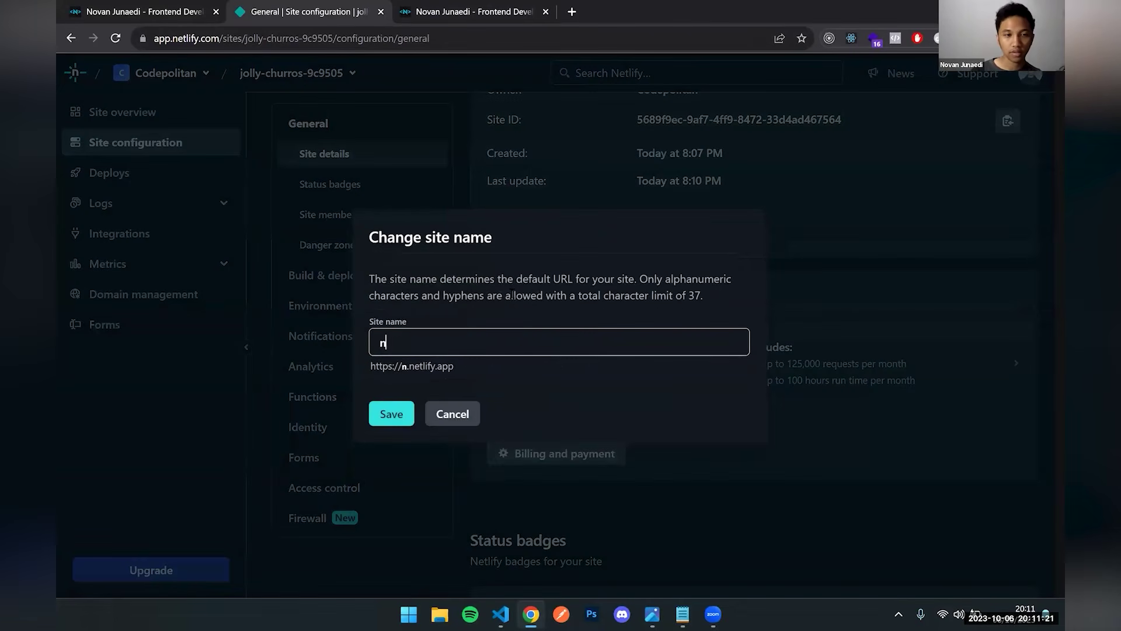
text(ovanjunaedi)
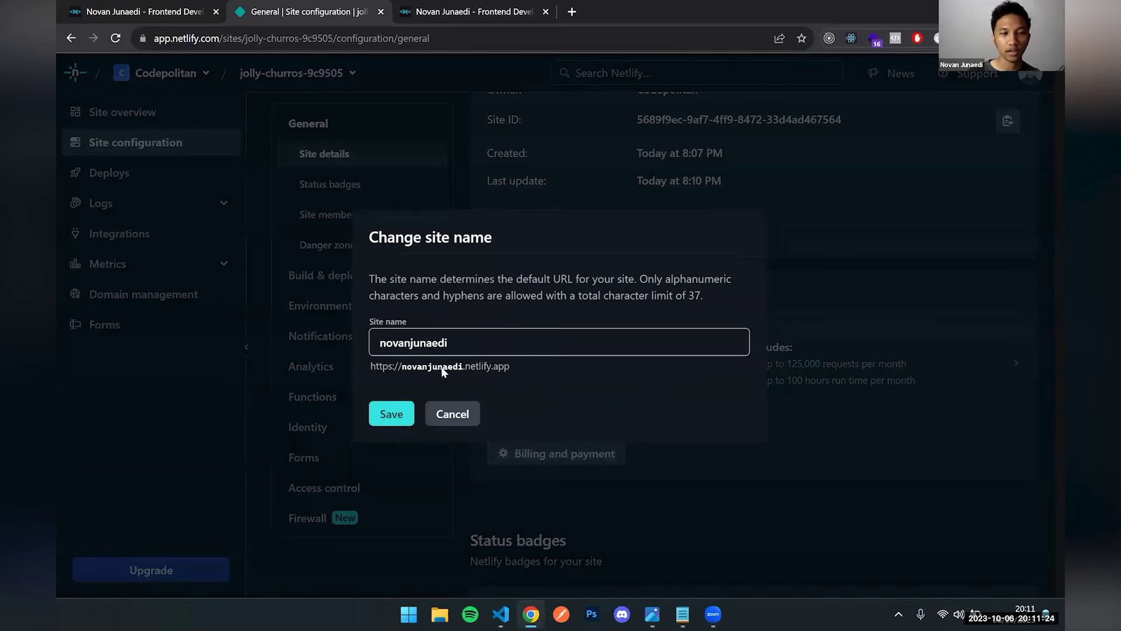
click(391, 417)
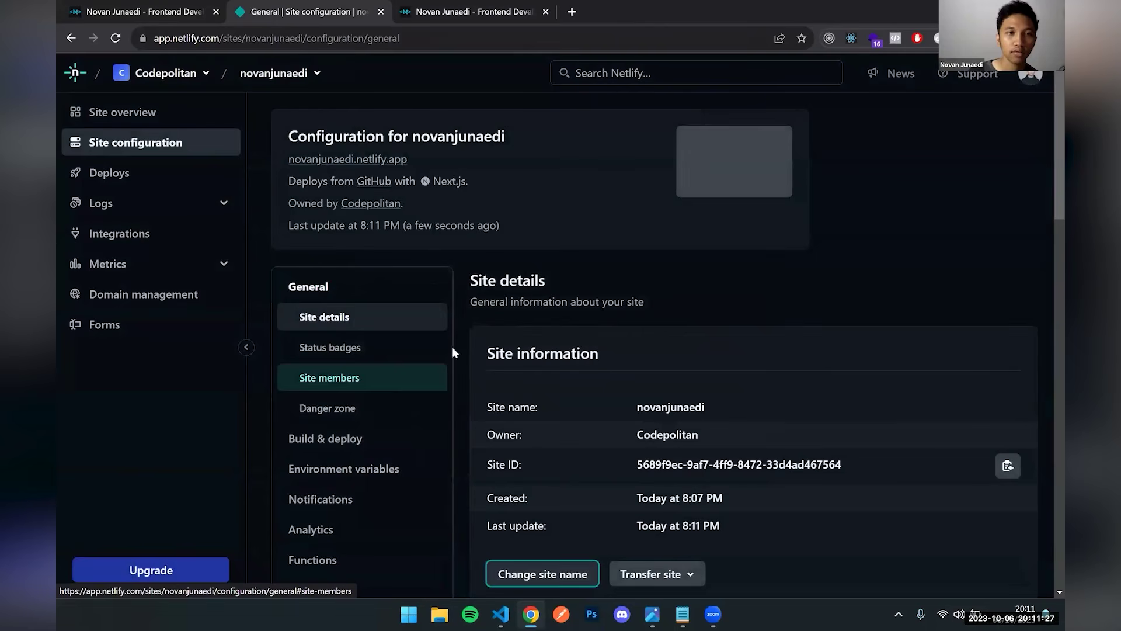
Open the renamed site's new URL and reload the old jolly-churros-9c9505.netlify.app page to check both addresses.
click(340, 162)
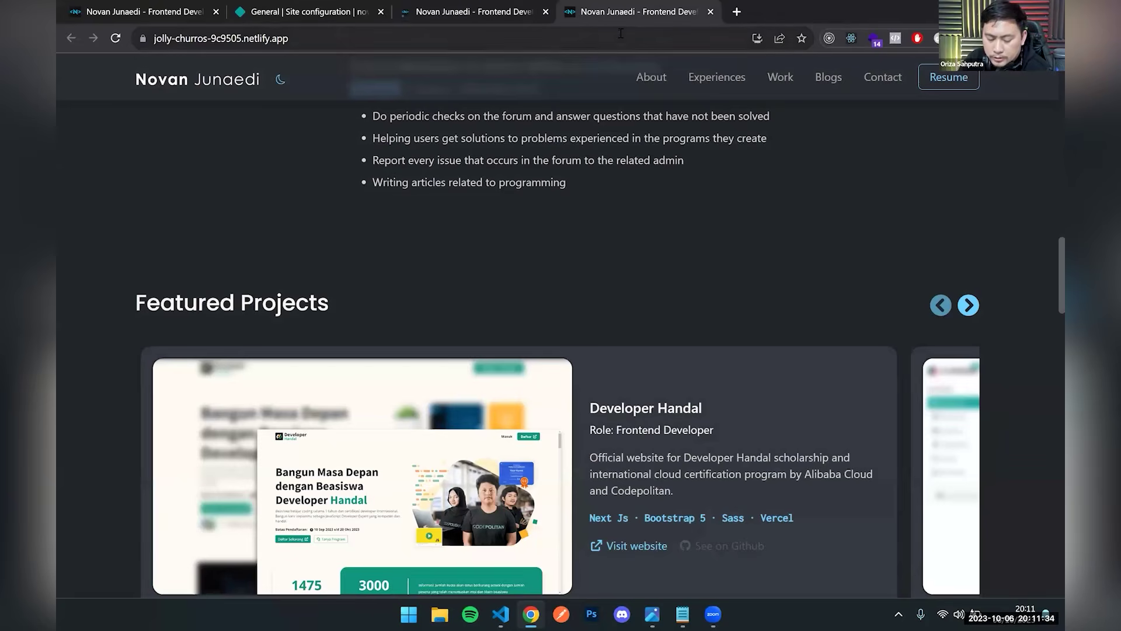
click(482, 10)
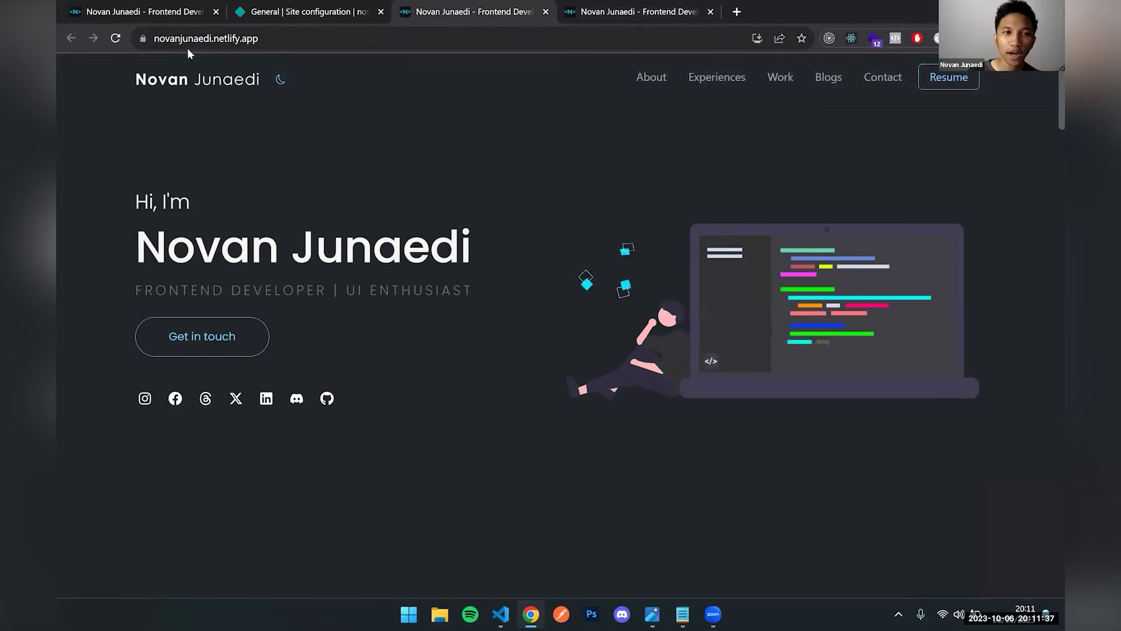
key(ctrl+Tab)
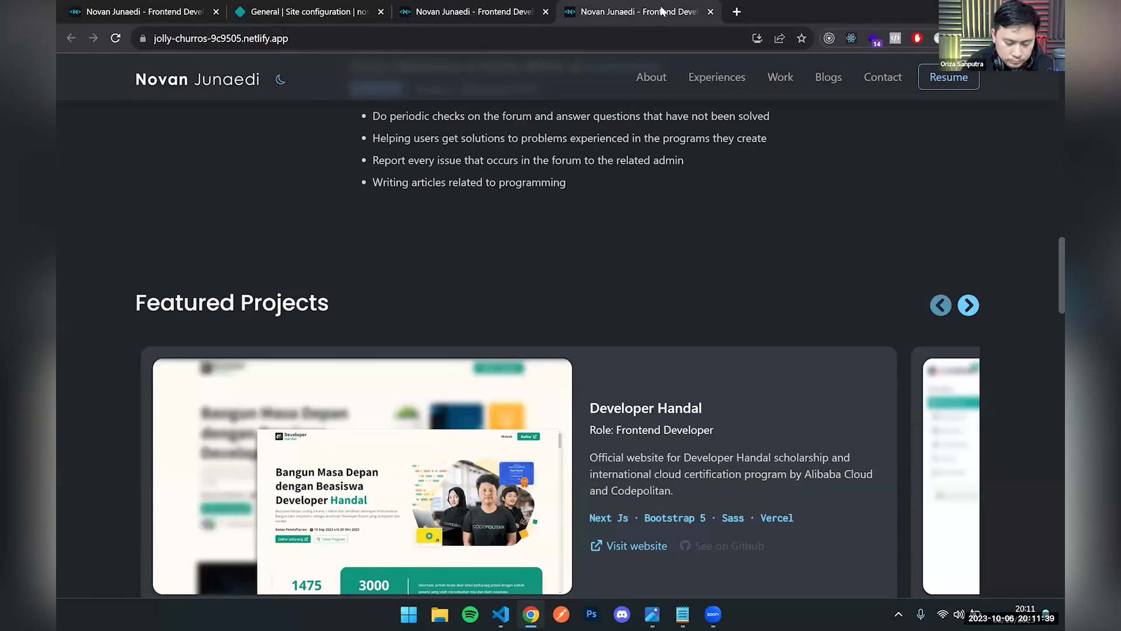
click(115, 39)
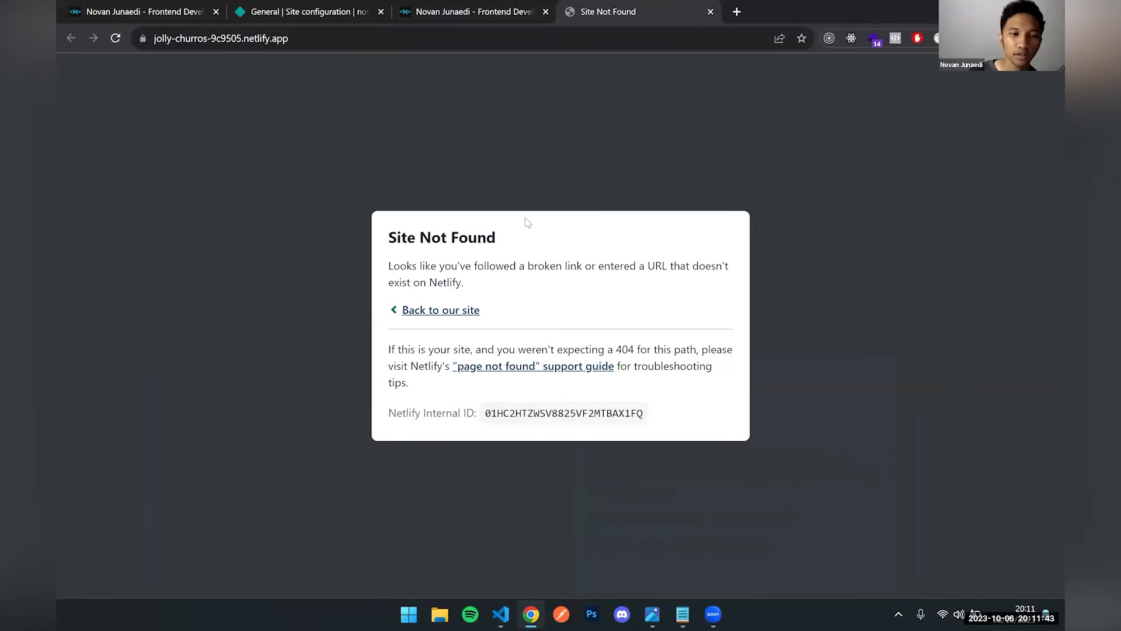
Compare the new and old site pages once more, close the old address's tab and return to the site configuration.
key(ctrl+shift+Tab)
click(655, 6)
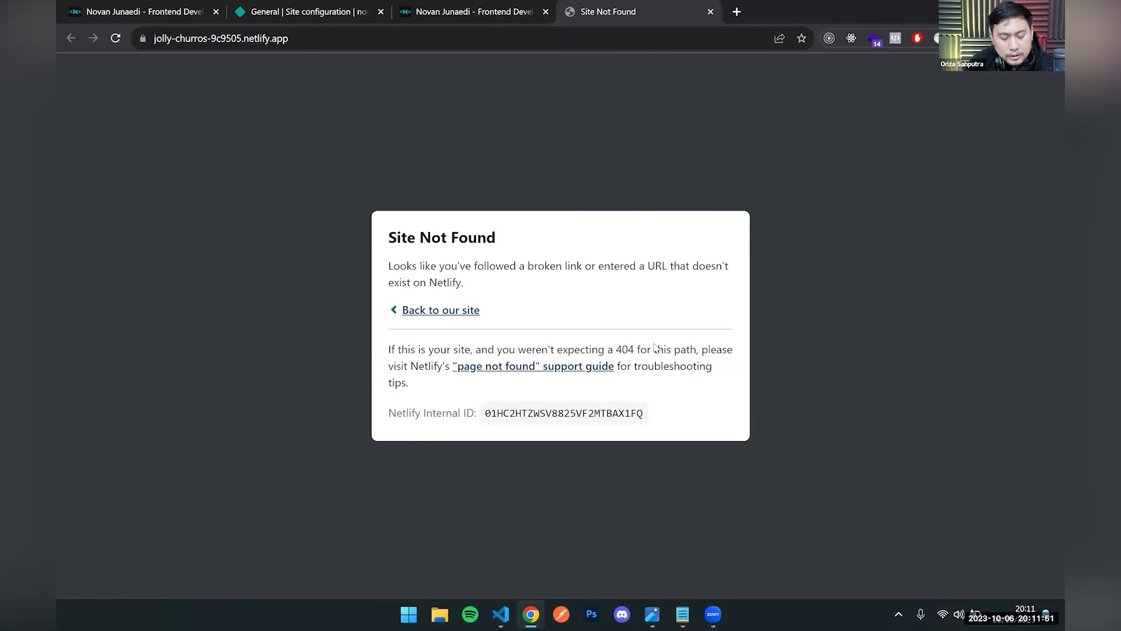
click(710, 12)
click(345, 4)
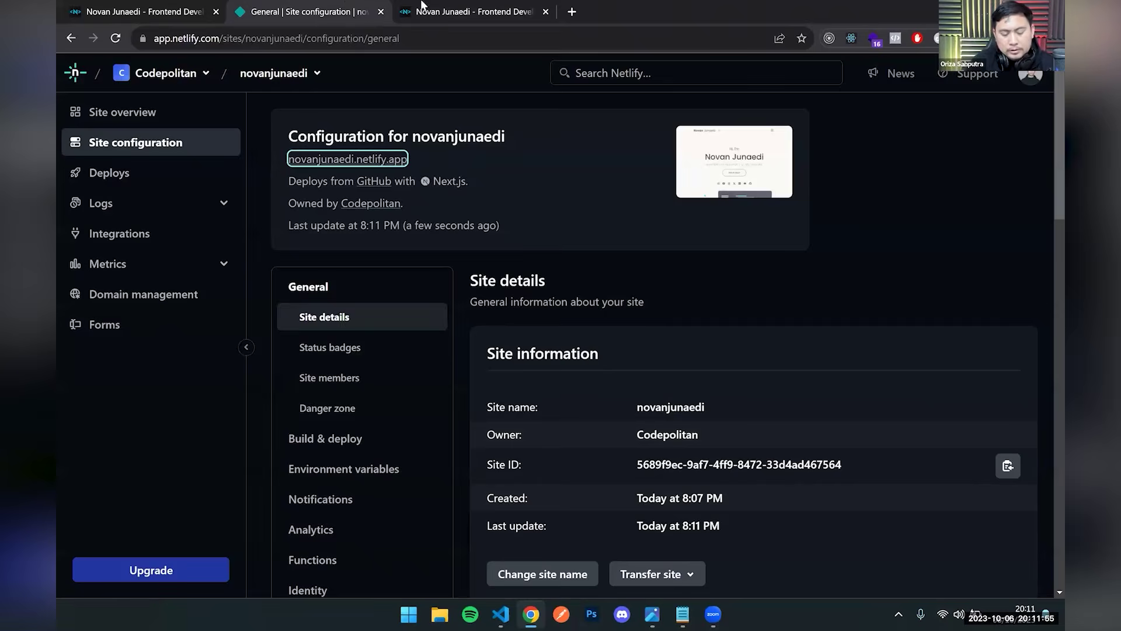
Look over the renamed live site's page, compare it with the Netlify site configuration and highlight its netlify.app address.
click(446, 10)
scroll(473, 284, down, 1)
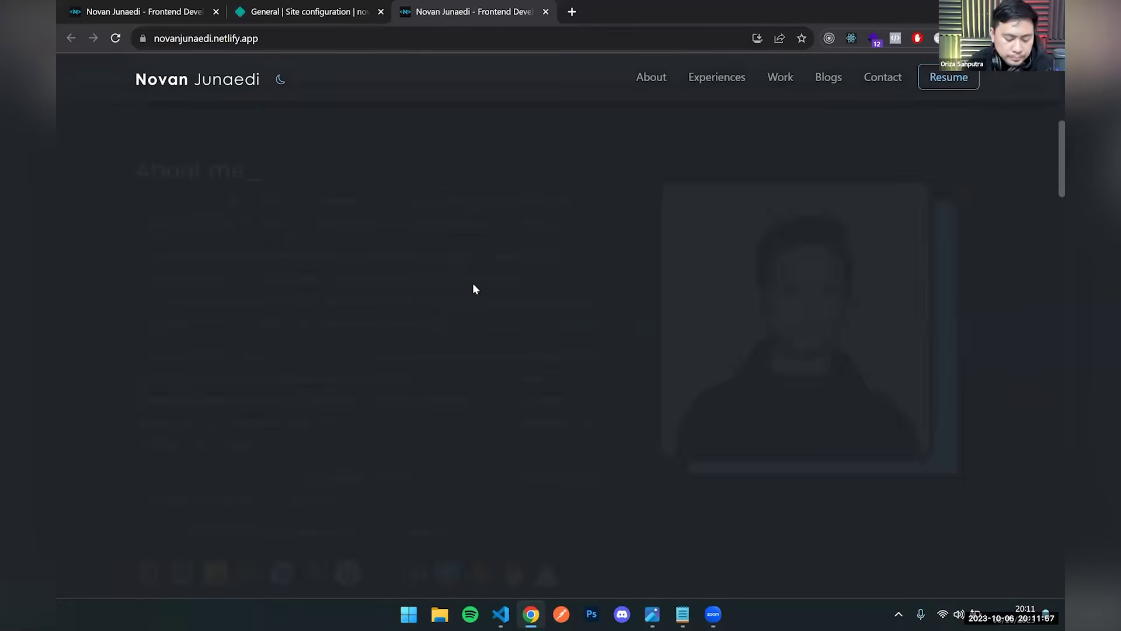
scroll(477, 282, down, 5)
click(348, 11)
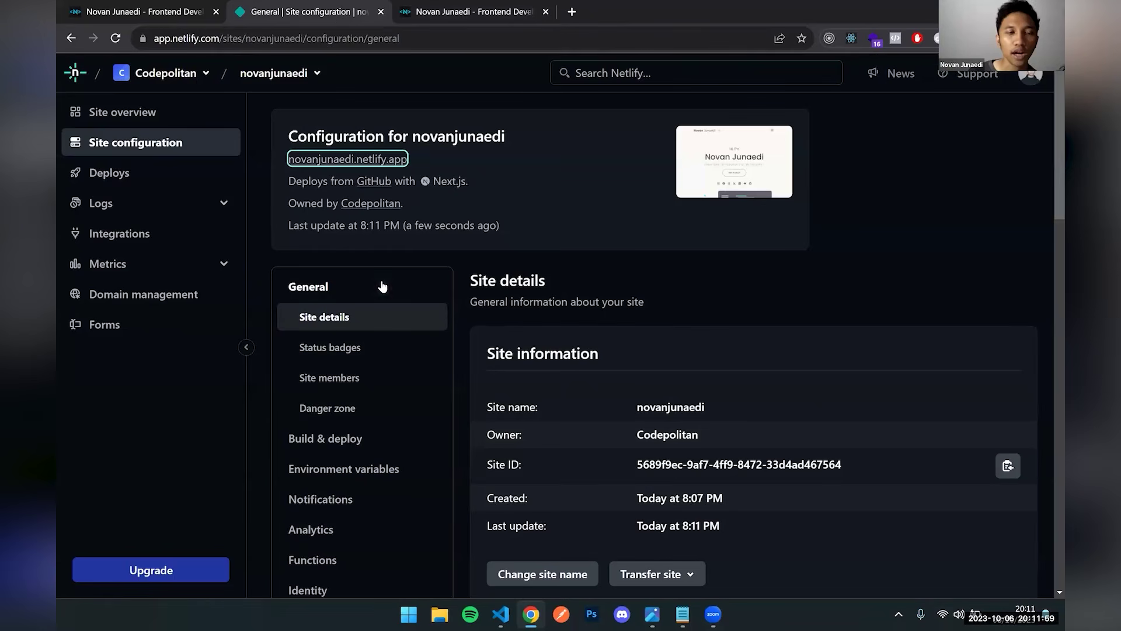
click(358, 165)
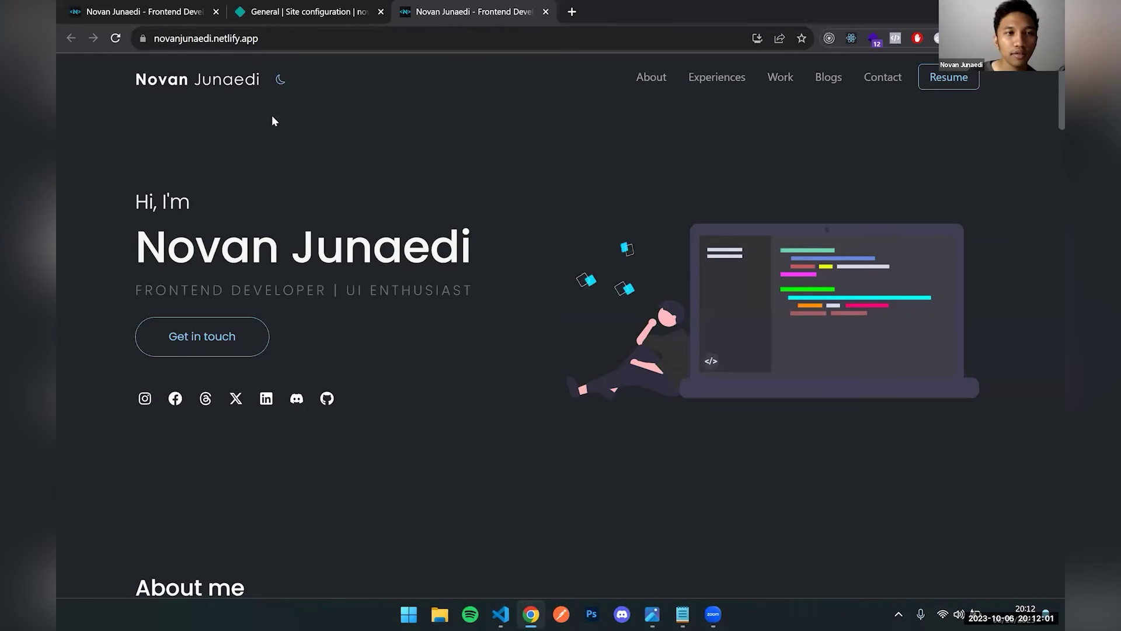
click(260, 45)
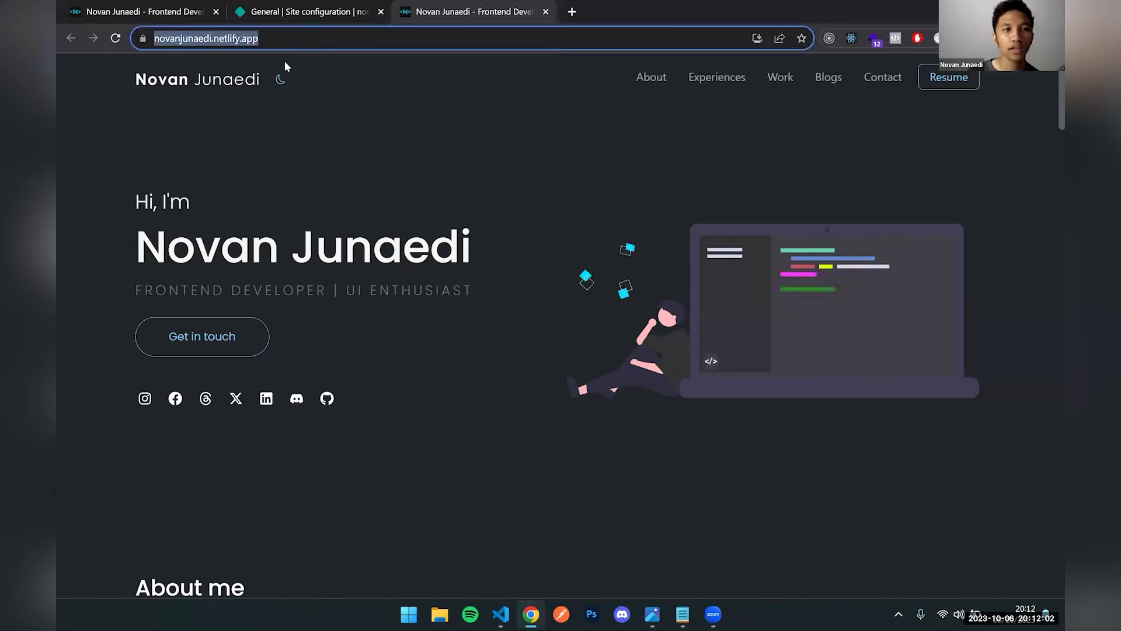
click(321, 81)
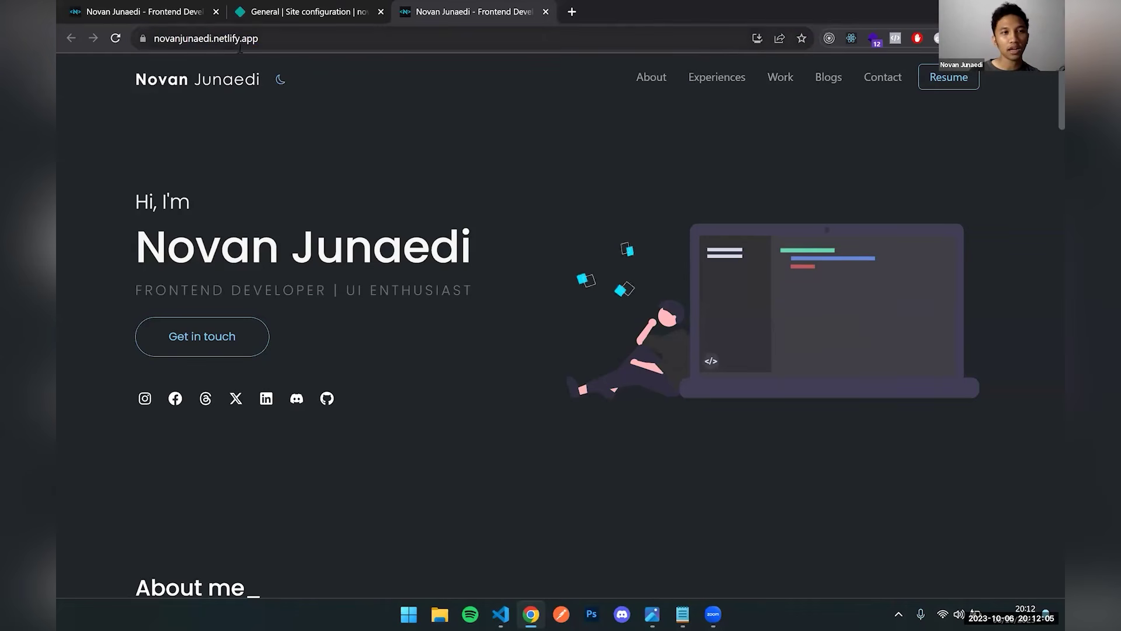
Replace the netlify.app ending with com in the site's address, open that custom domain's page and close its tab.
click(269, 36)
key(End)
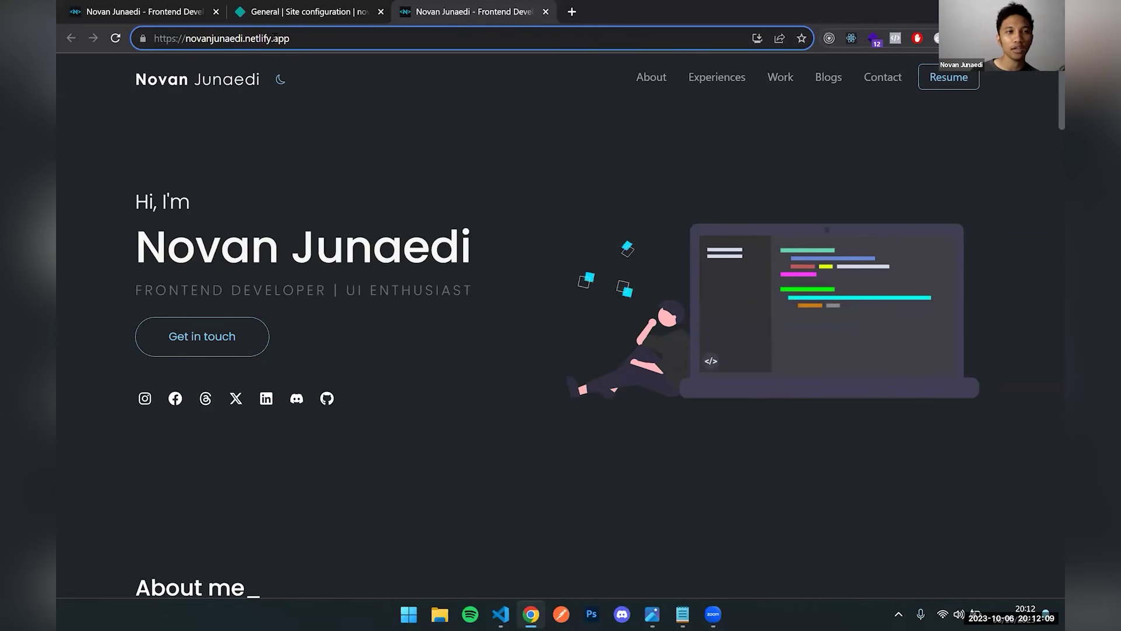
key(BackSpace)
key(BackSpace)
key(BackSpace)
key(BackSpace)
key(BackSpace)
key(BackSpace)
key(BackSpace)
key(BackSpace)
key(BackSpace)
key(BackSpace)
key(BackSpace)
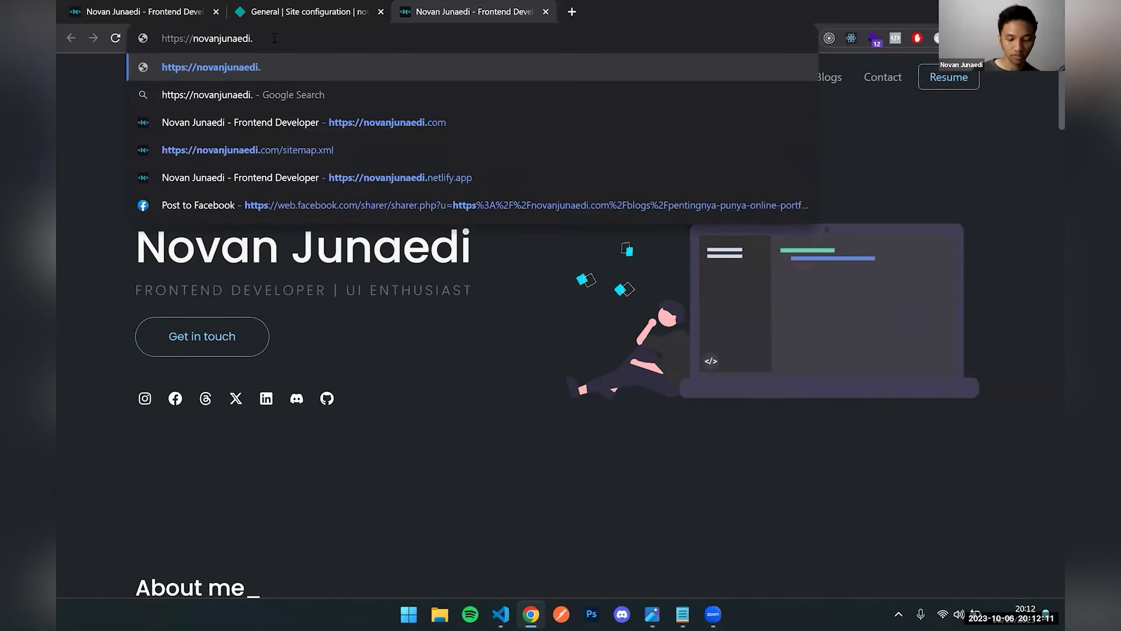
text(com)
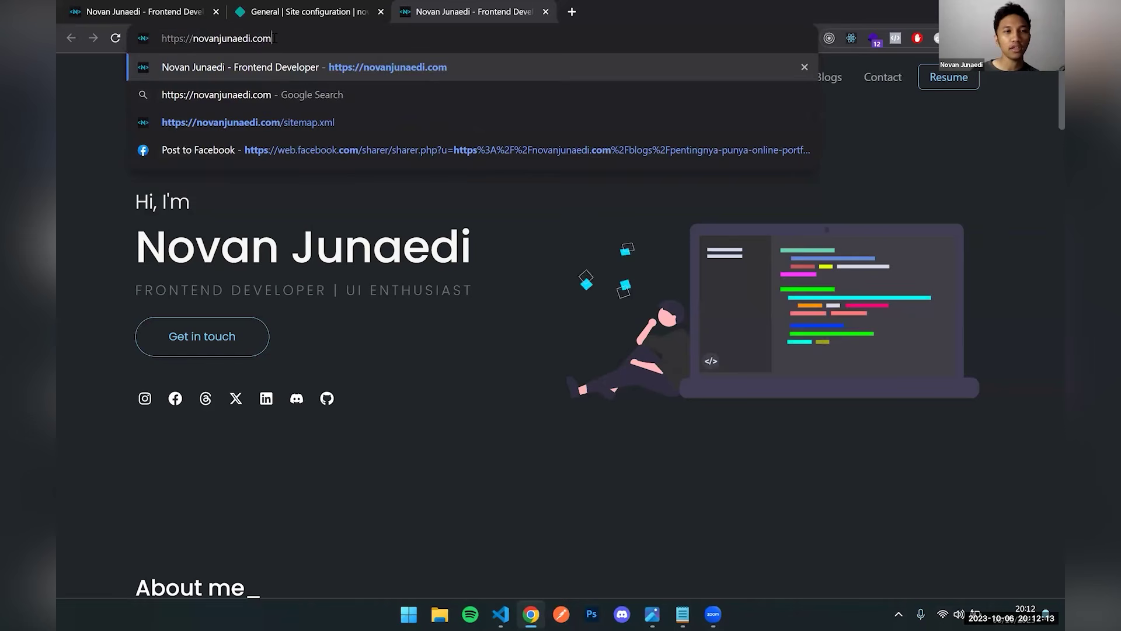
key(Return)
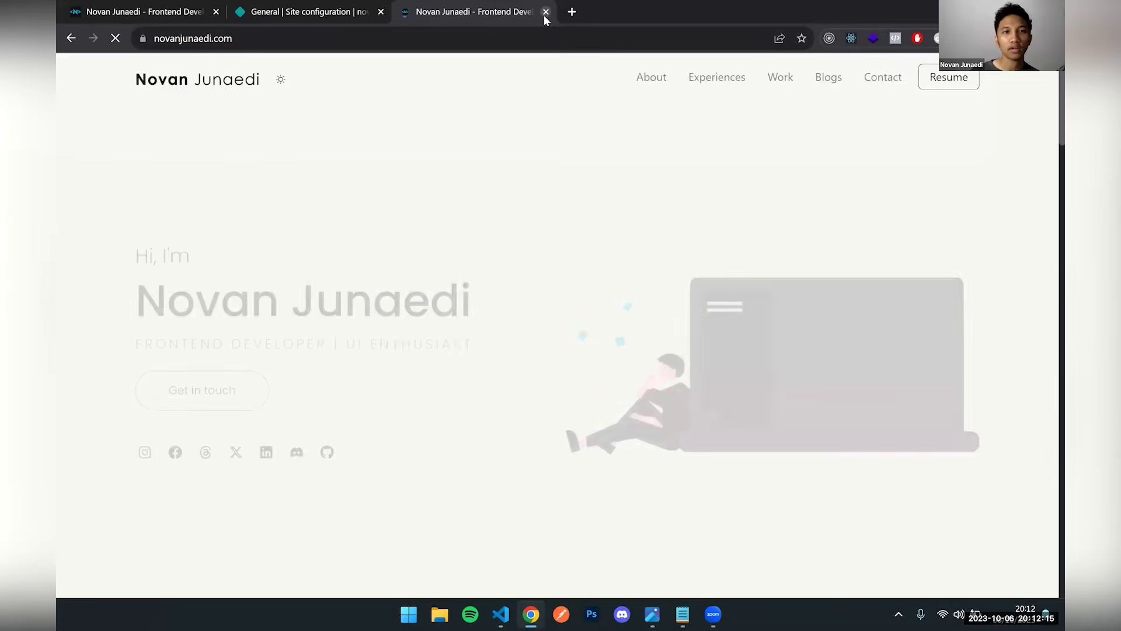
click(544, 14)
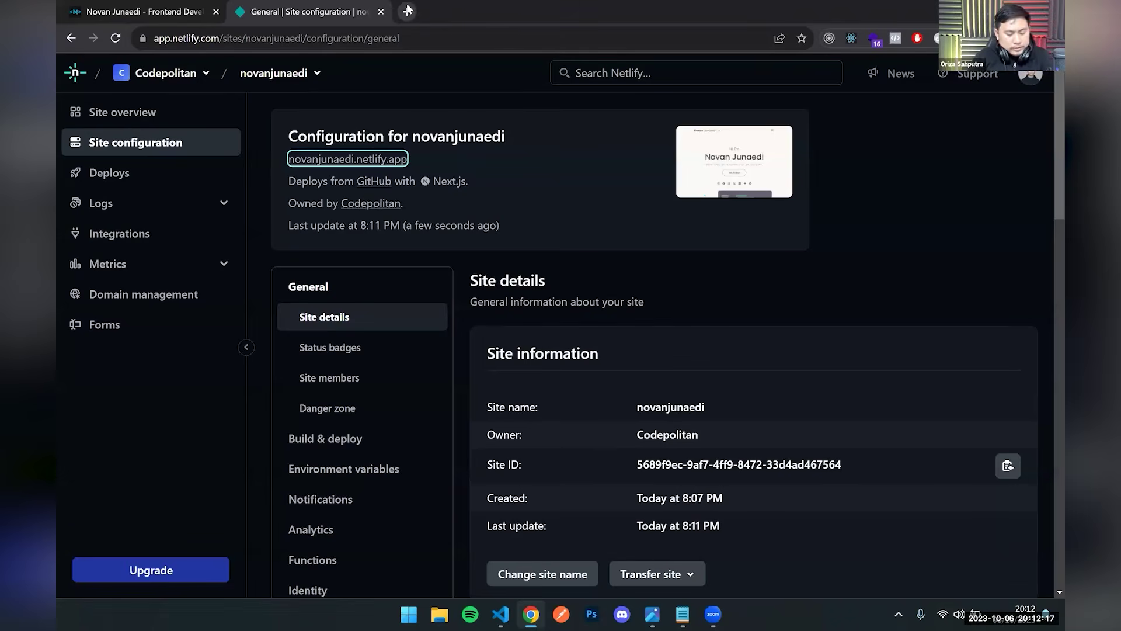
Open the Rumahweb Clientzone domain list in a new tab and open the management page of the owner's .com domain.
click(408, 11)
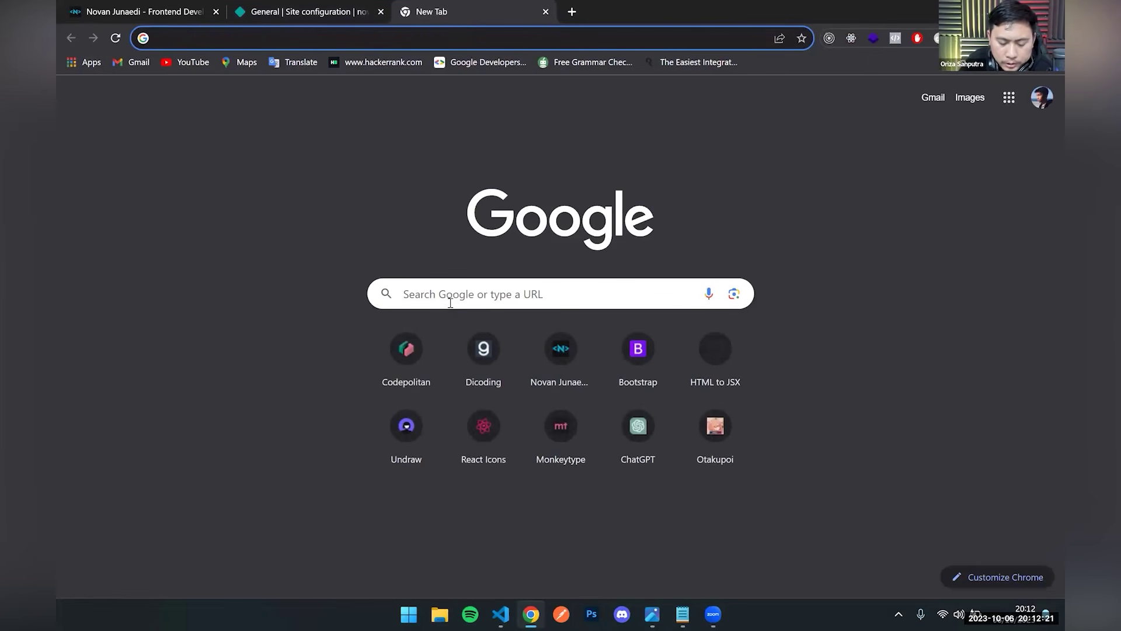
text(cli)
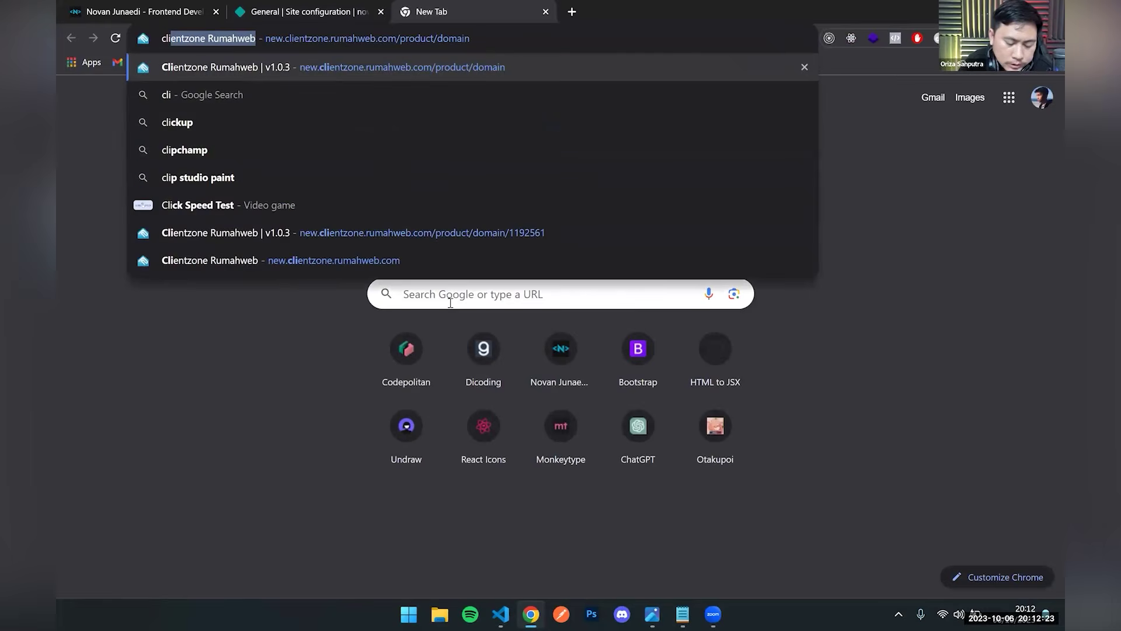
key(Return)
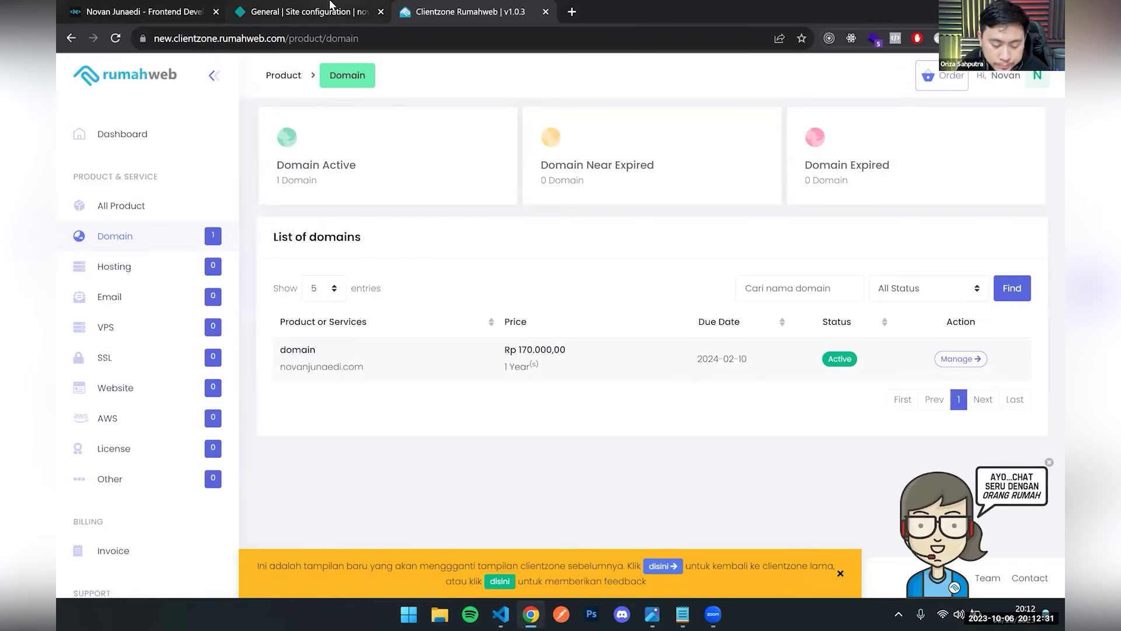
click(282, 7)
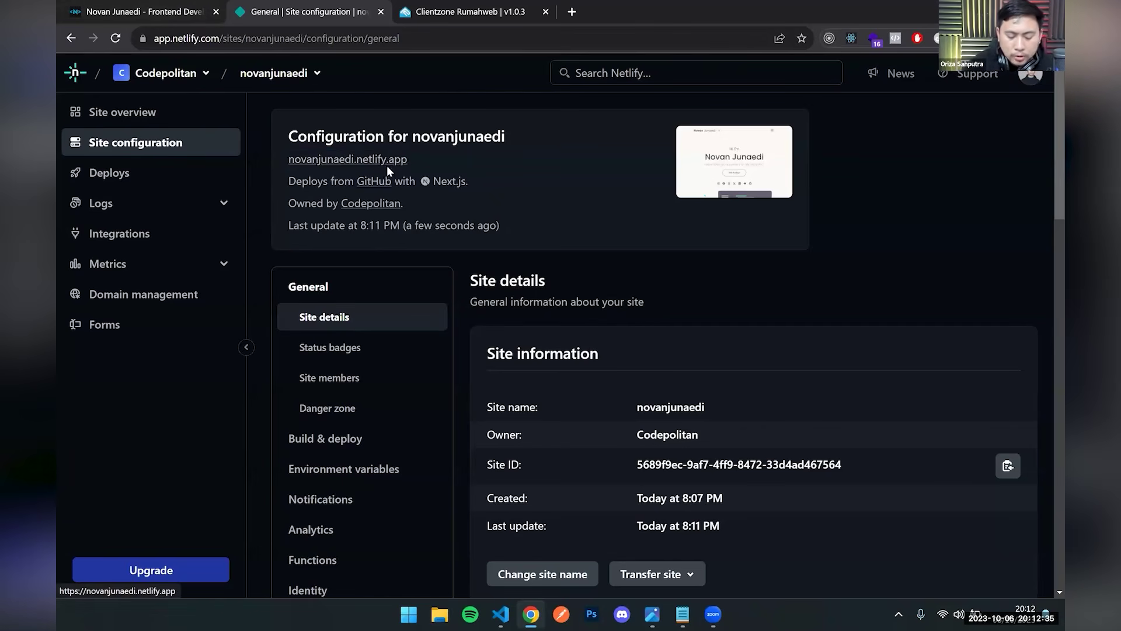
click(461, 14)
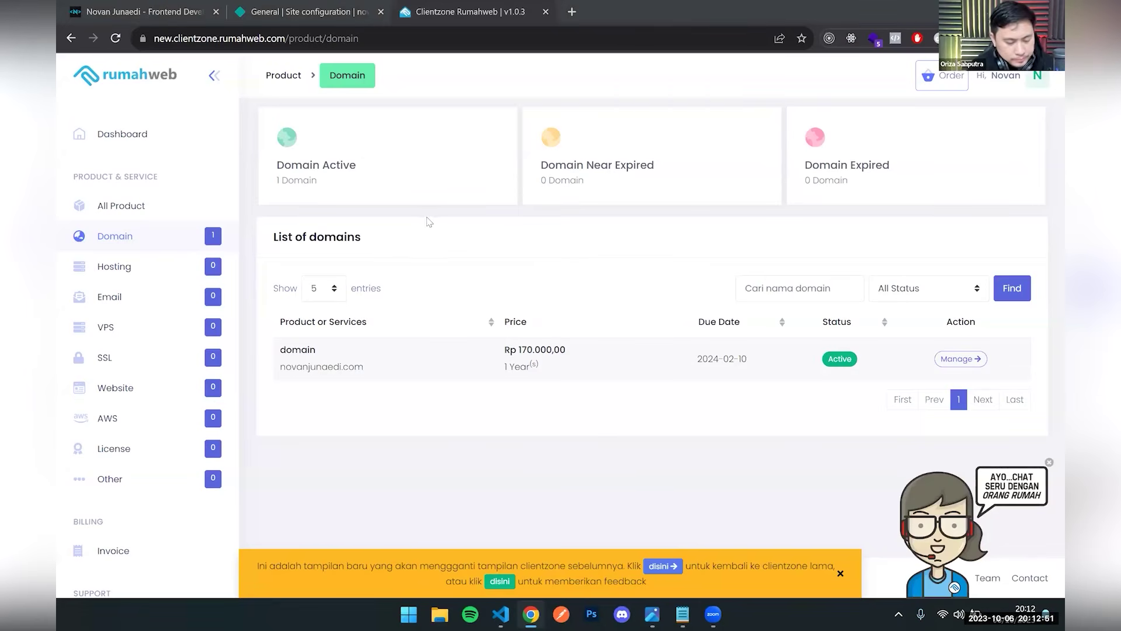
click(622, 362)
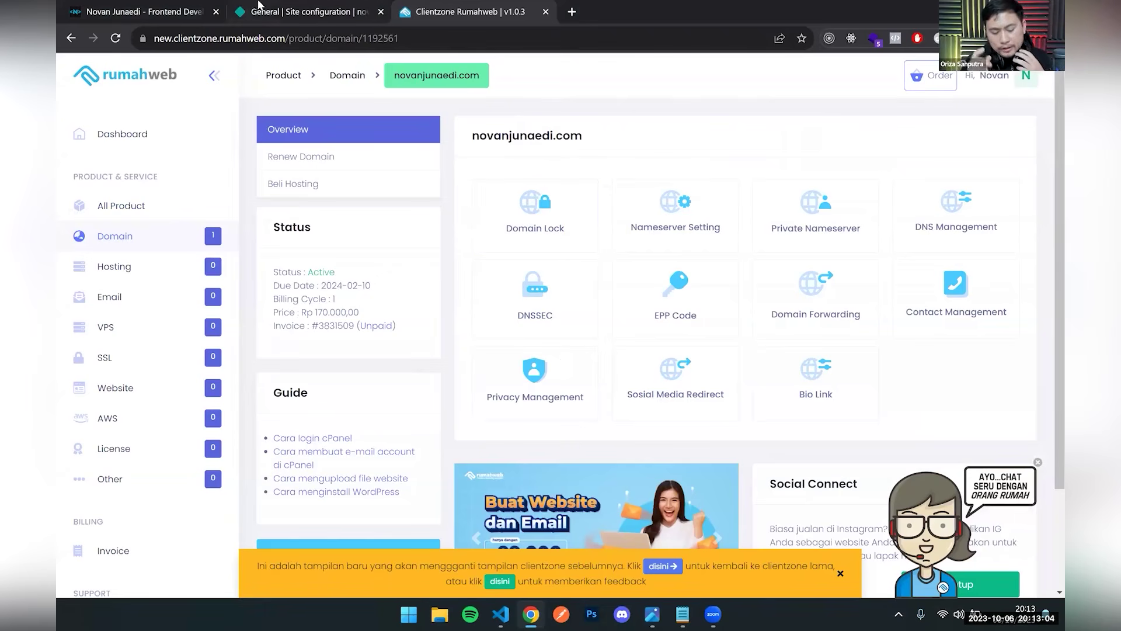
Return to Netlify, open the Codepolitan team's domains and review the DNS settings of the existing .com domain.
click(304, 12)
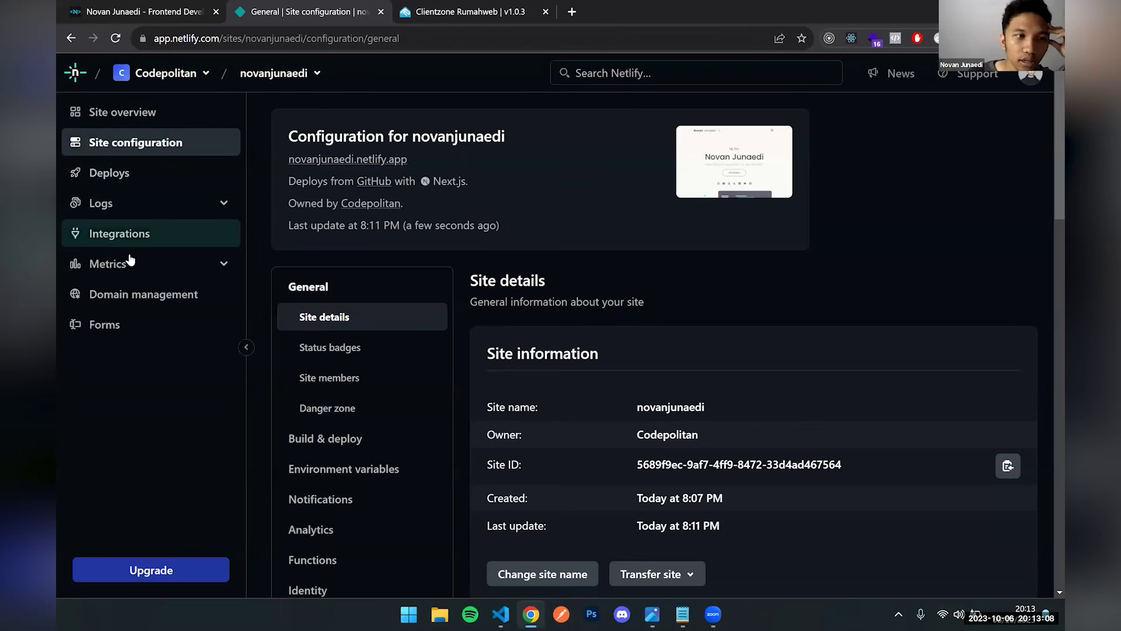
click(154, 72)
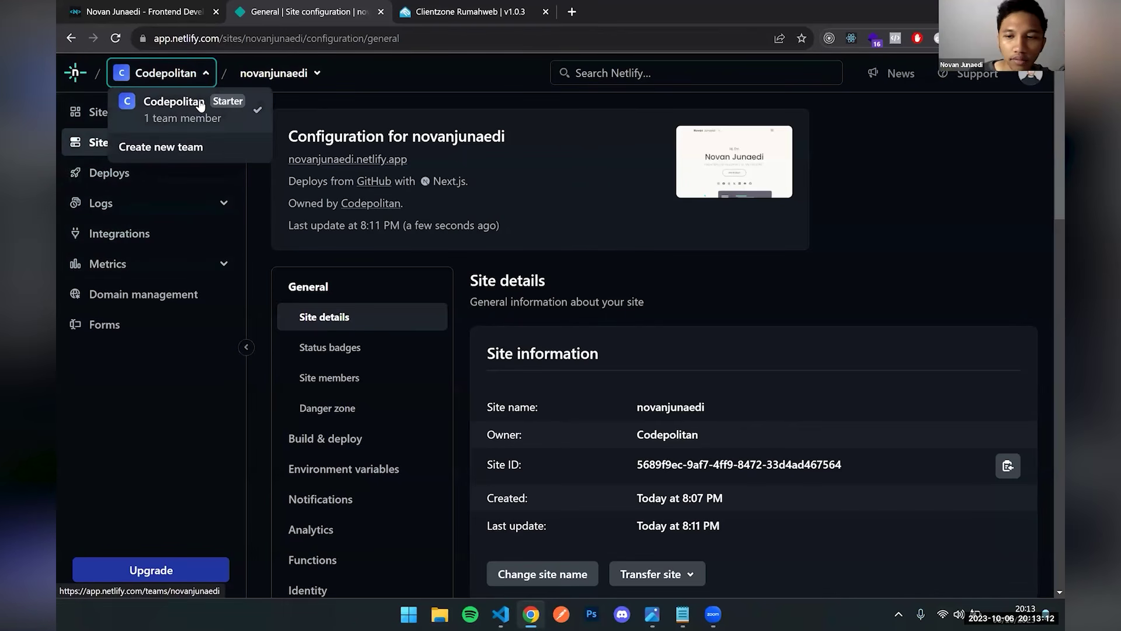
click(173, 101)
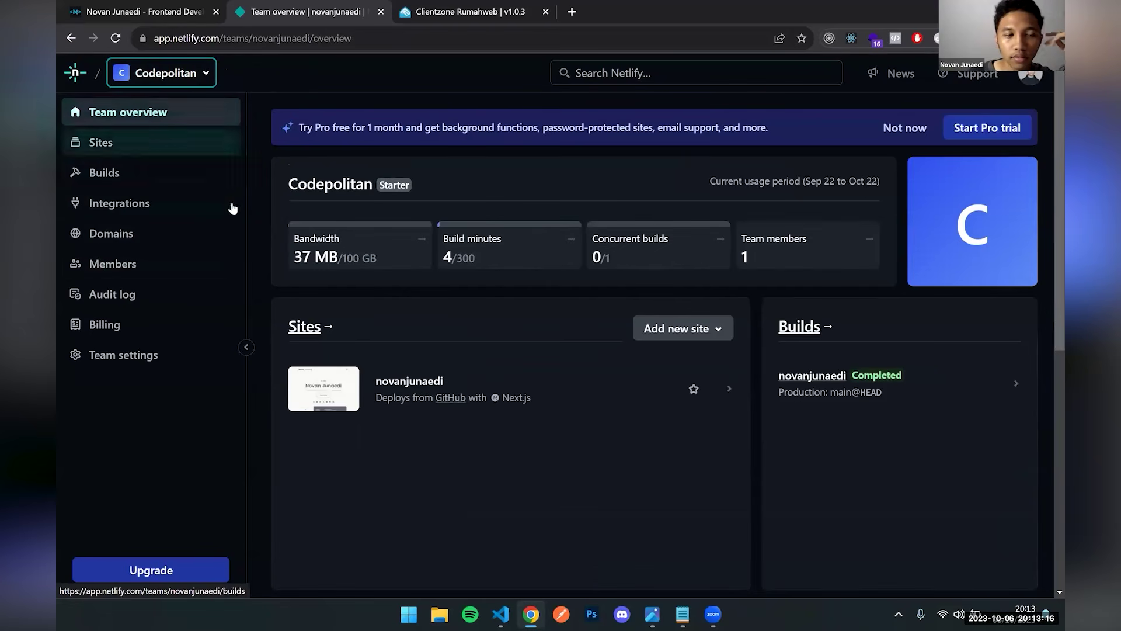
click(163, 238)
click(446, 189)
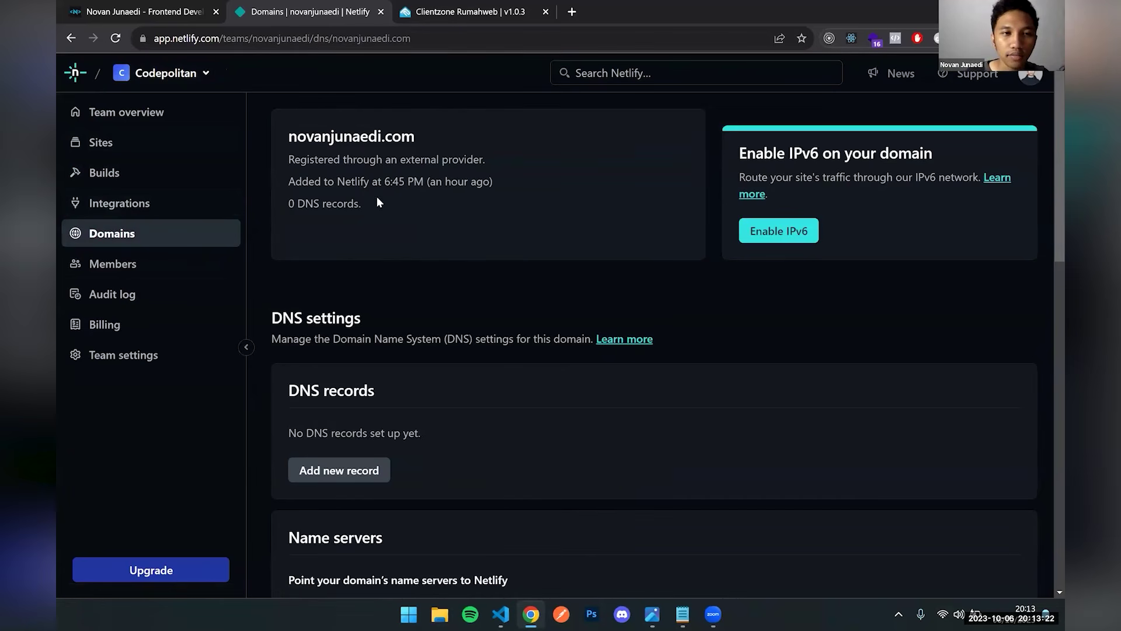
scroll(376, 196, down, 5)
scroll(377, 195, up, 5)
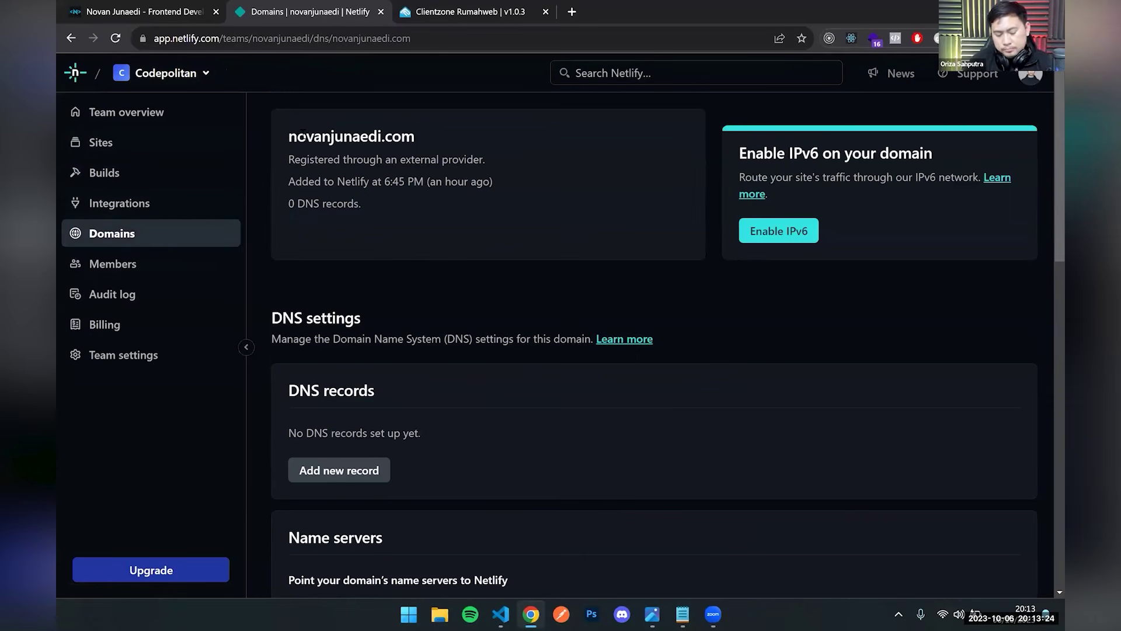
drag(285, 135, 445, 160)
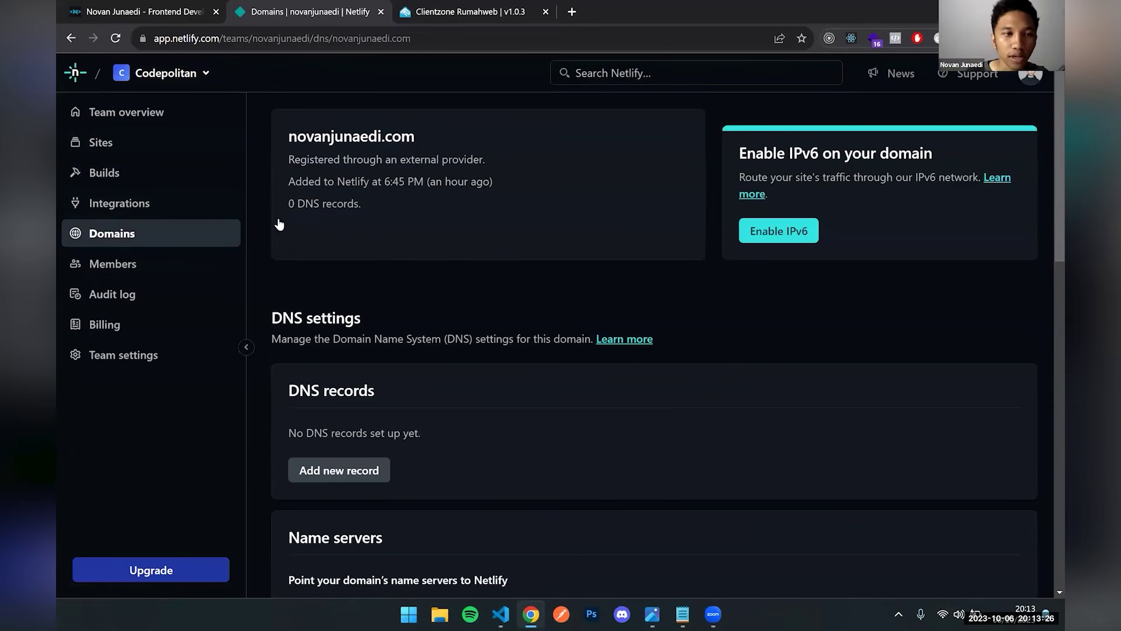
click(132, 236)
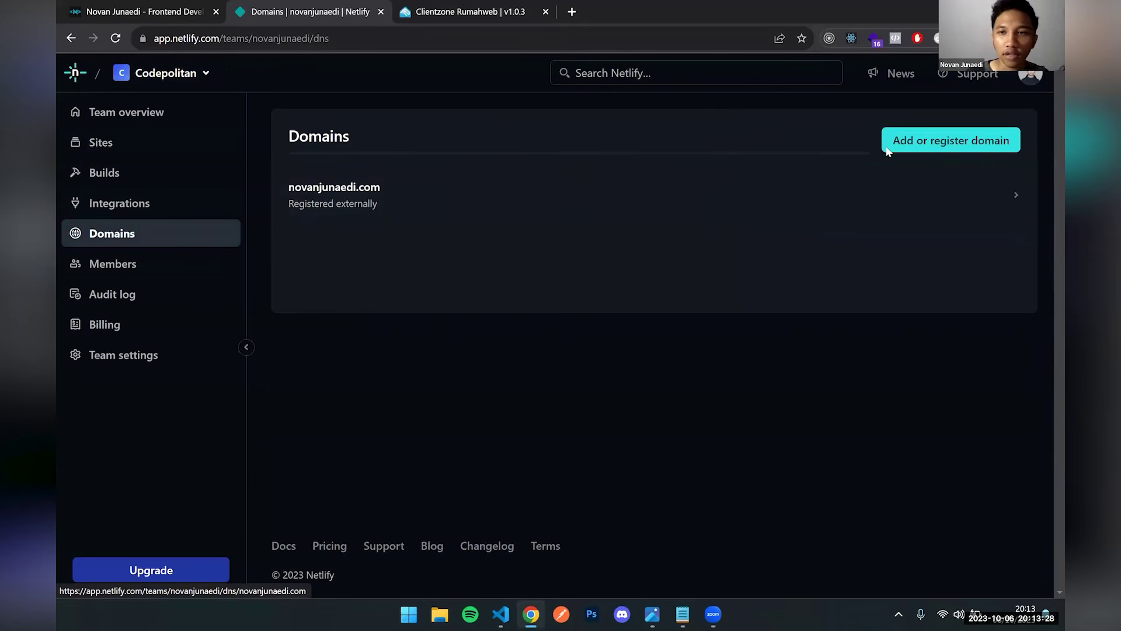
click(903, 145)
click(506, 401)
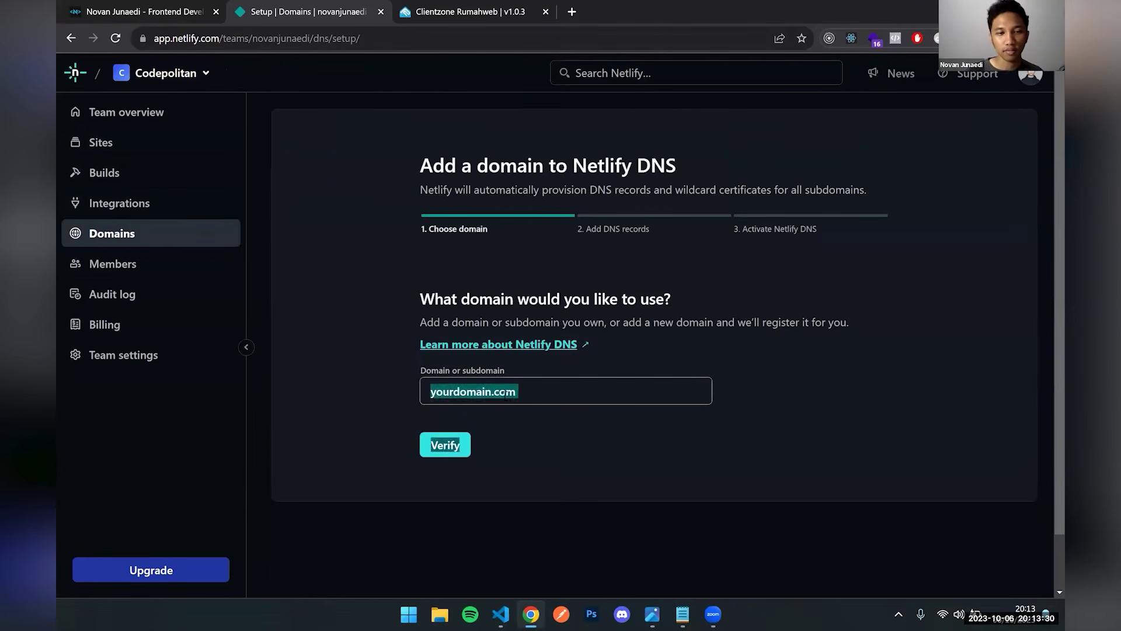
text(novanjunae)
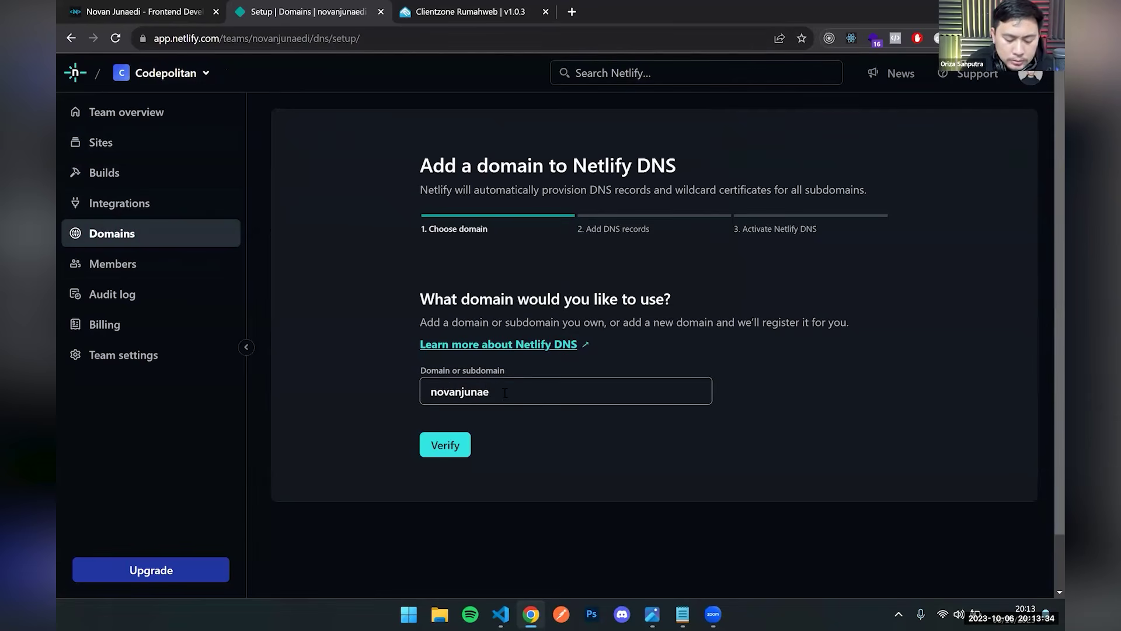
click(129, 235)
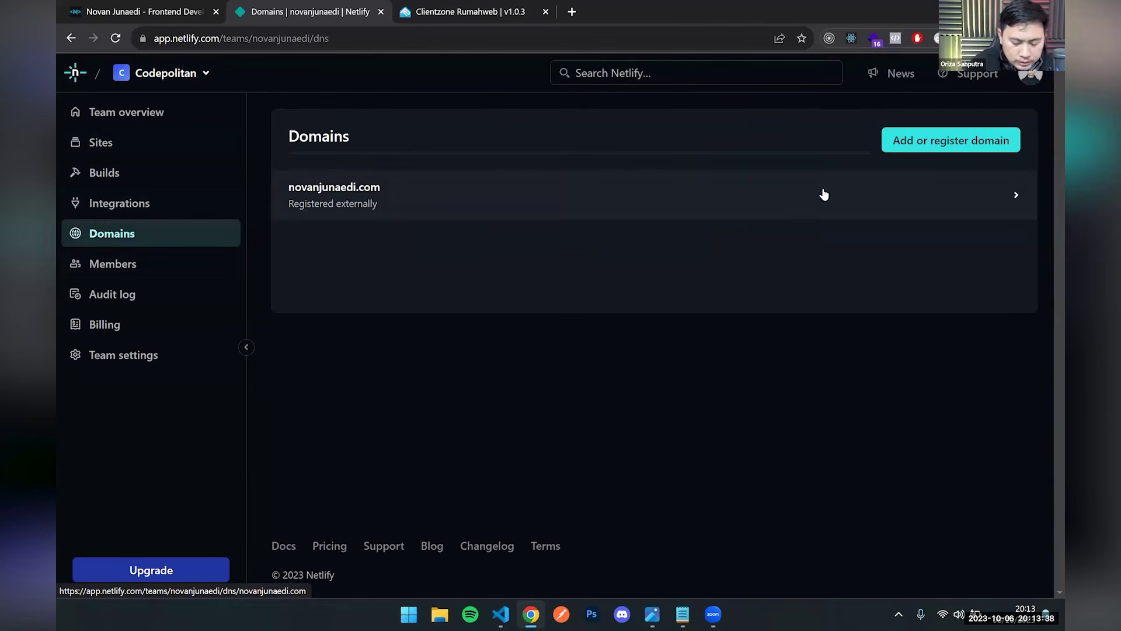
Try to add the owner's .com domain to Netlify DNS by entering and verifying it.
click(938, 147)
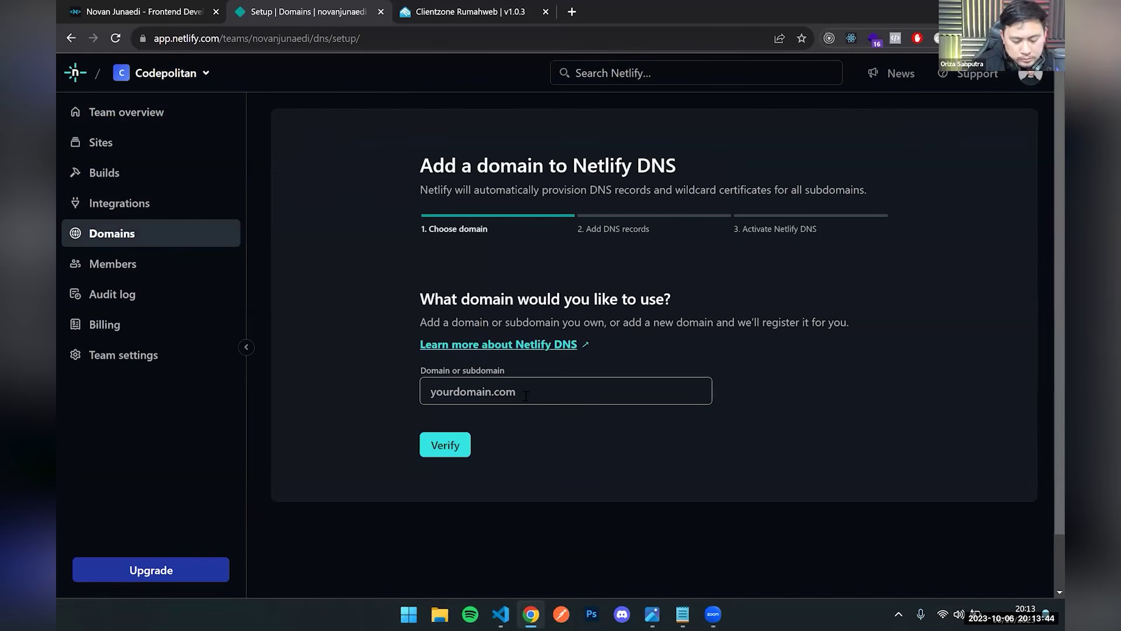
text(nov)
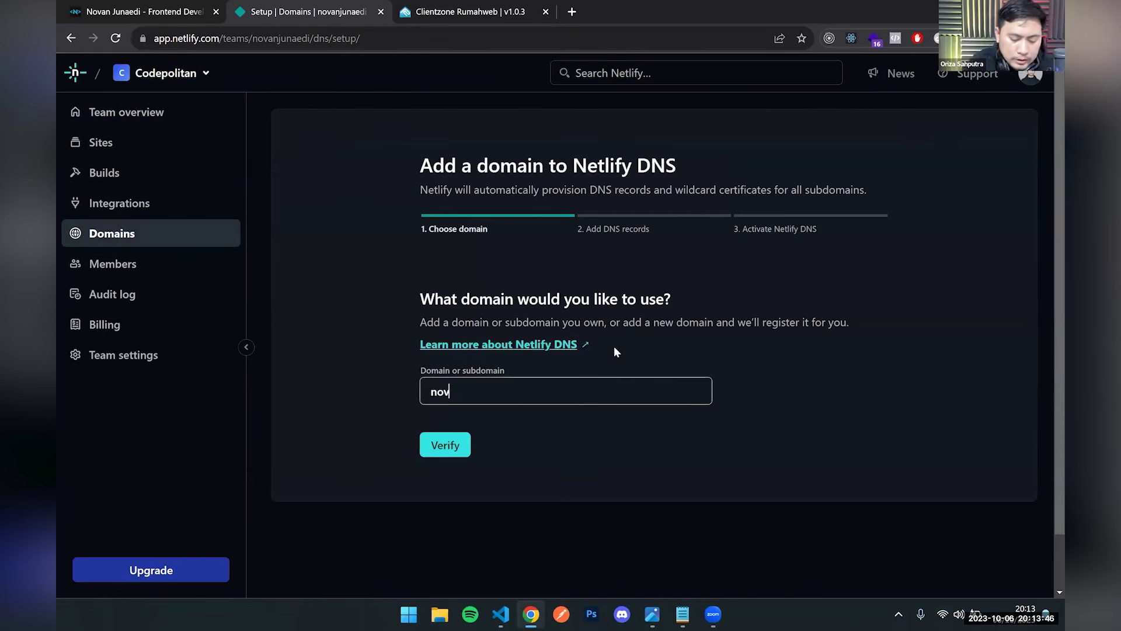
text(anjunaedi.com)
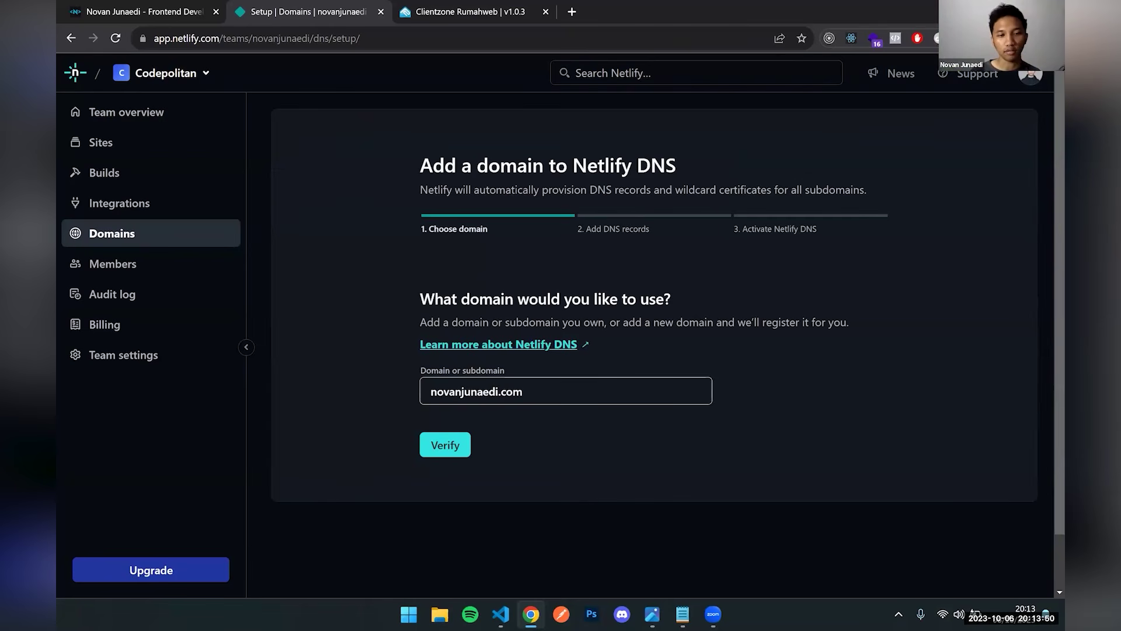
click(441, 446)
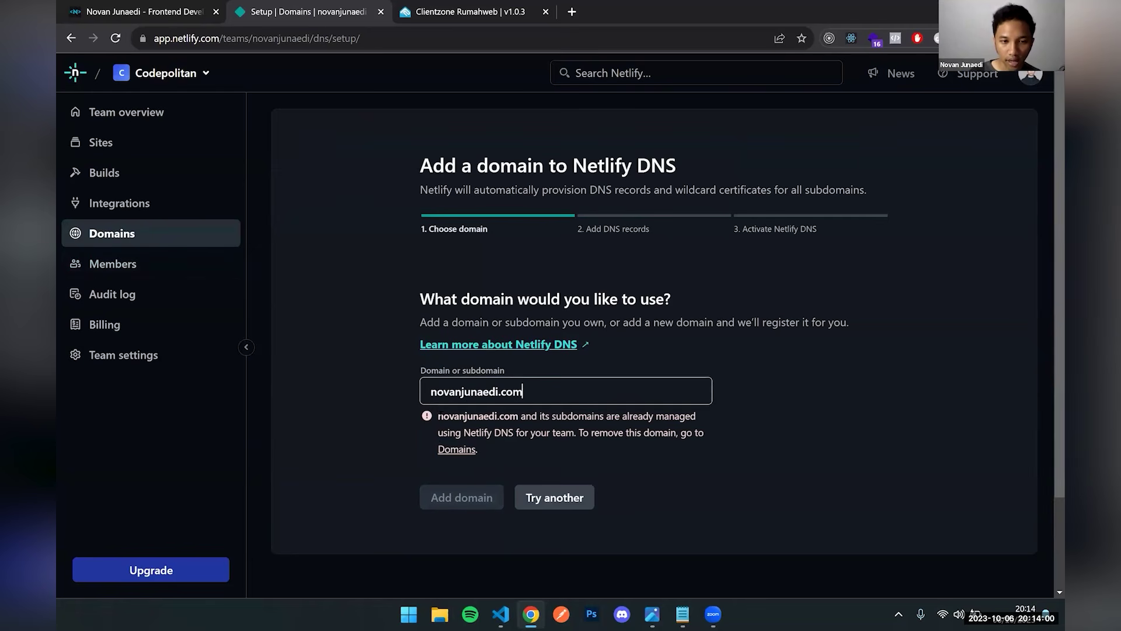
drag(439, 415, 510, 447)
click(513, 449)
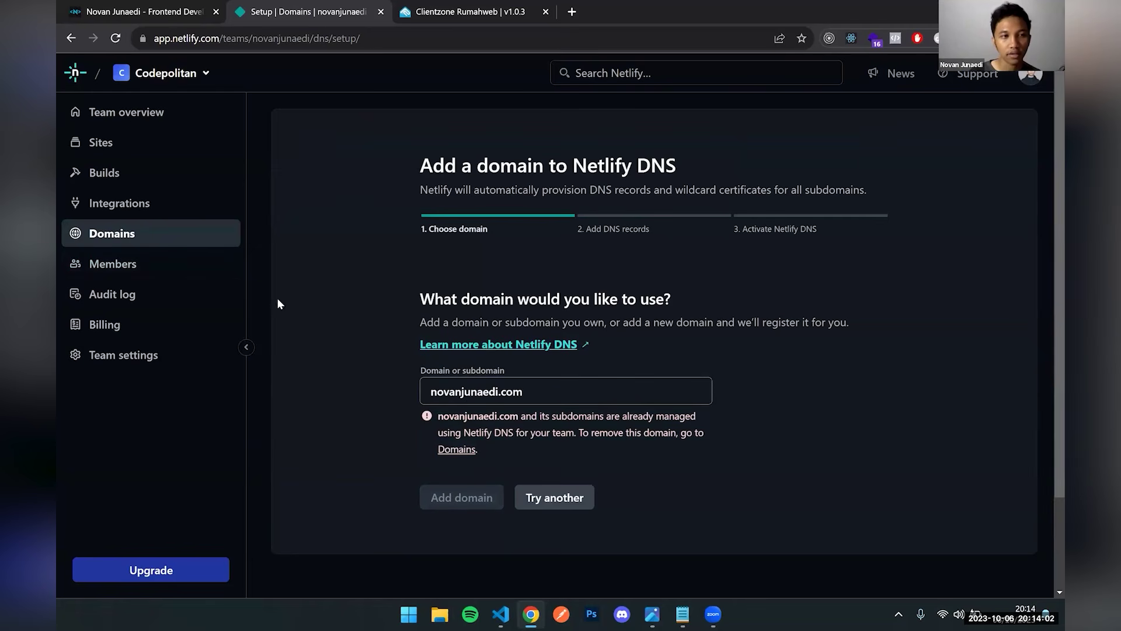
Reopen the existing .com domain from the team's Netlify domains and review its DNS records and name servers.
click(180, 235)
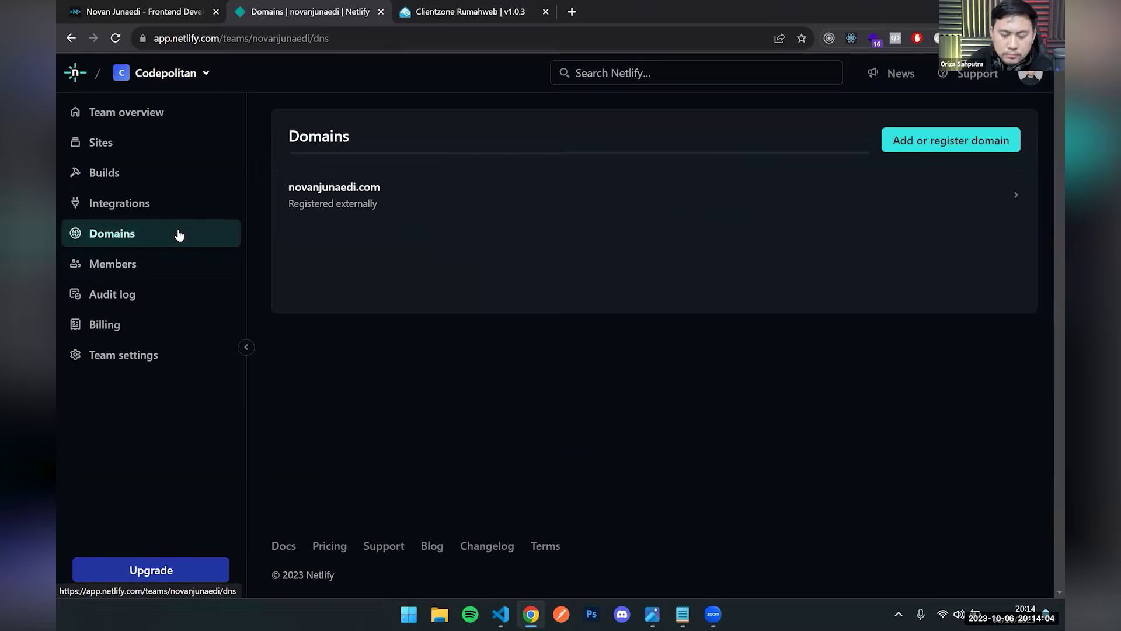
click(412, 195)
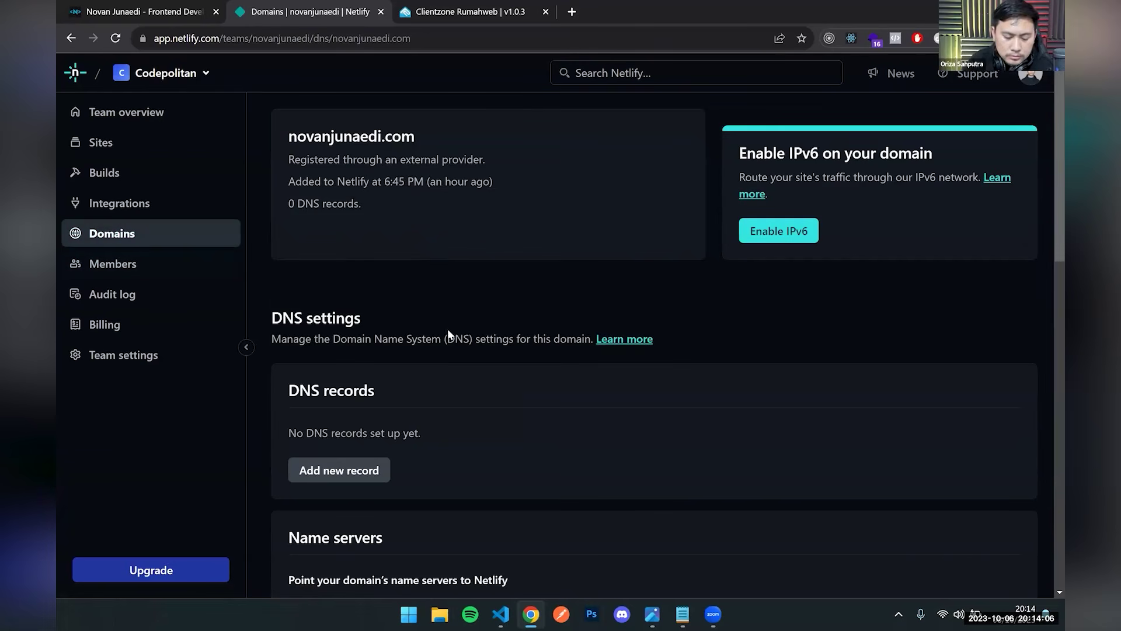
scroll(400, 255, down, 10)
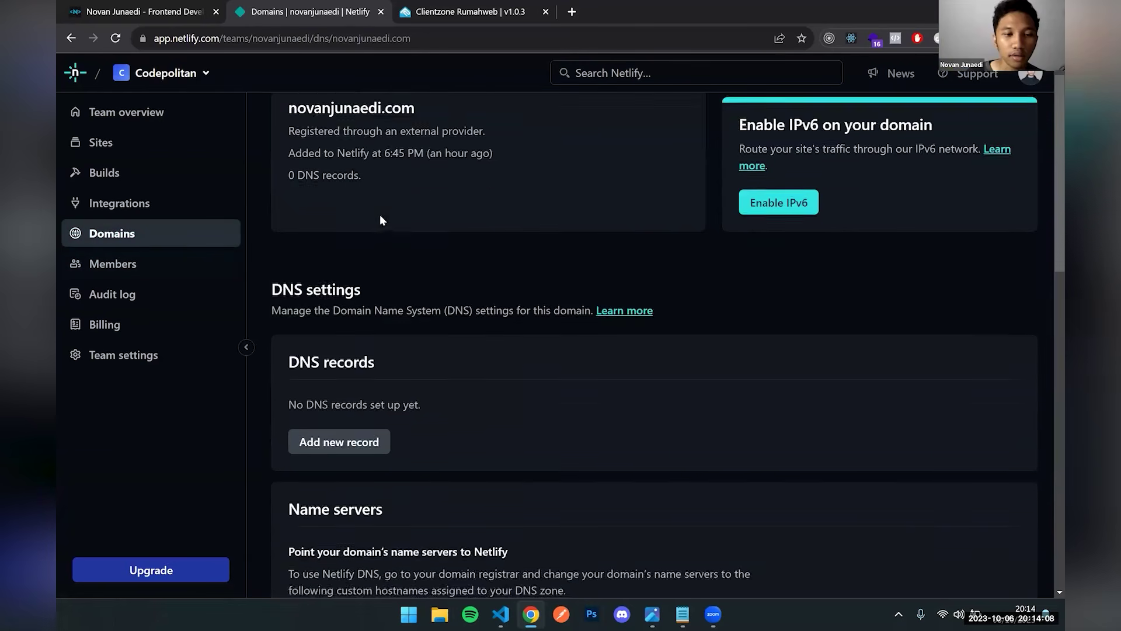
scroll(396, 256, down, 3)
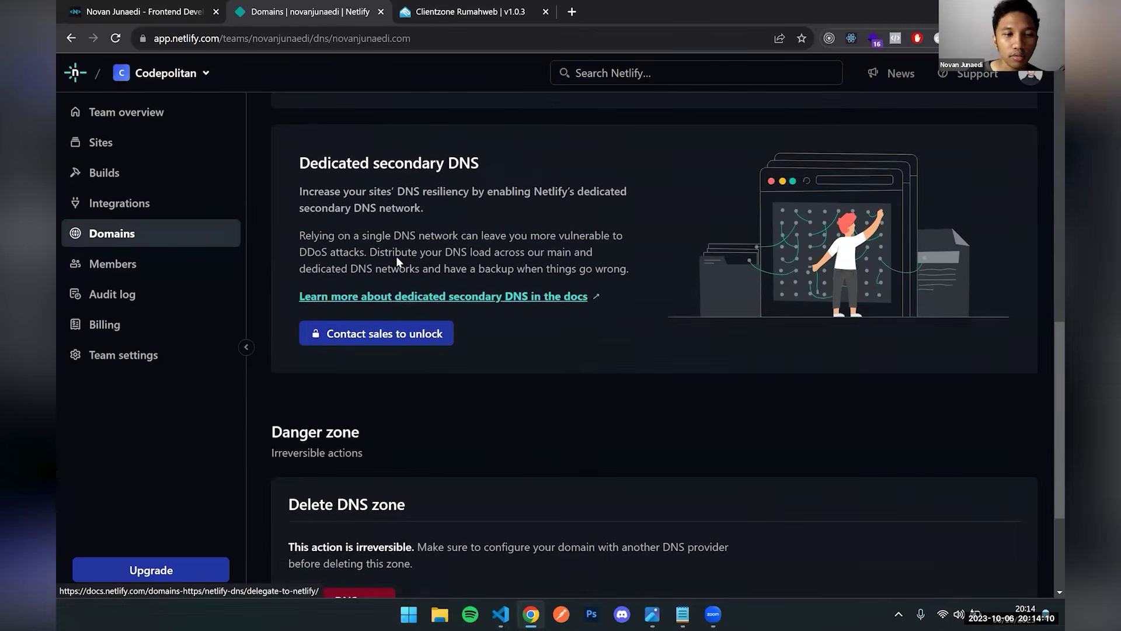
scroll(396, 256, up, 9)
scroll(397, 260, up, 4)
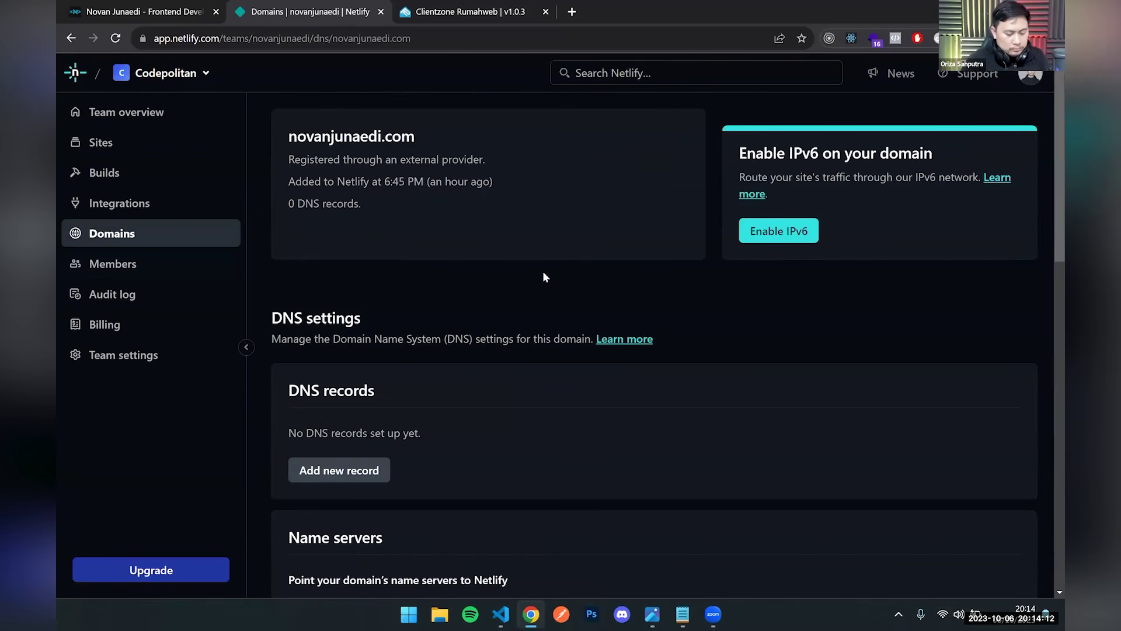
Compare the domain's management options in Rumahweb Clientzone with the name servers listed in its Netlify DNS settings.
click(469, 10)
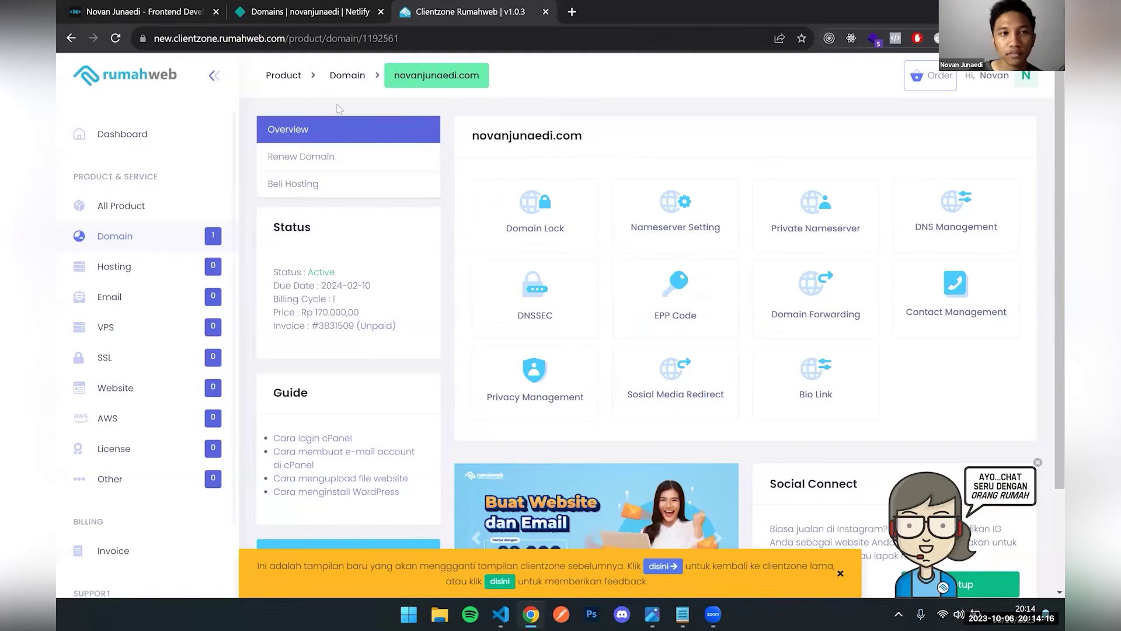
click(257, 10)
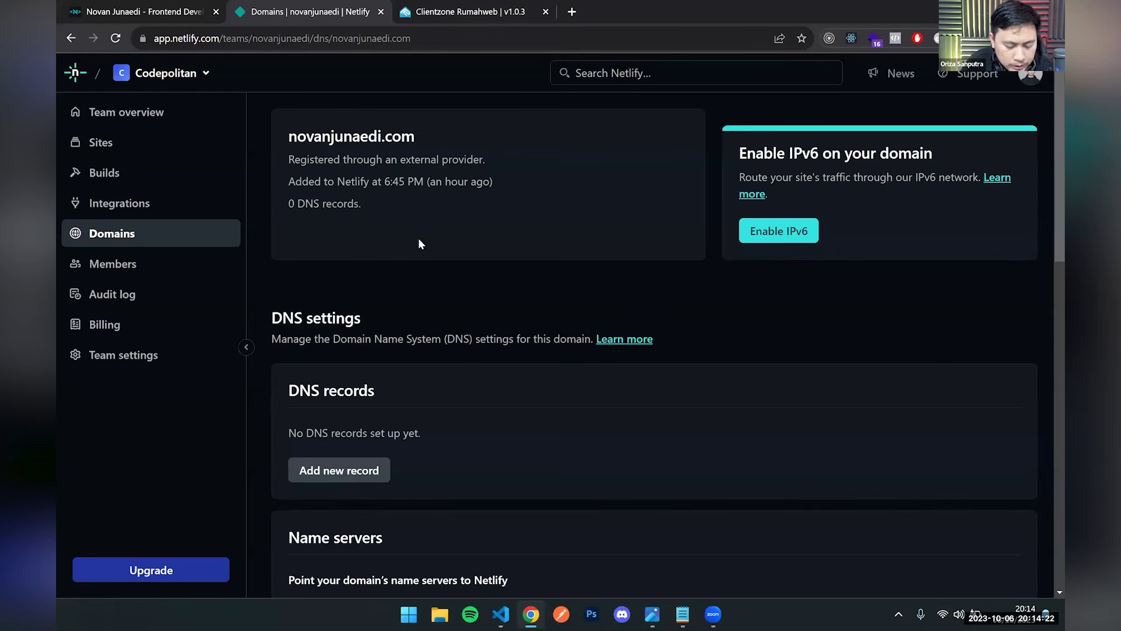
click(464, 8)
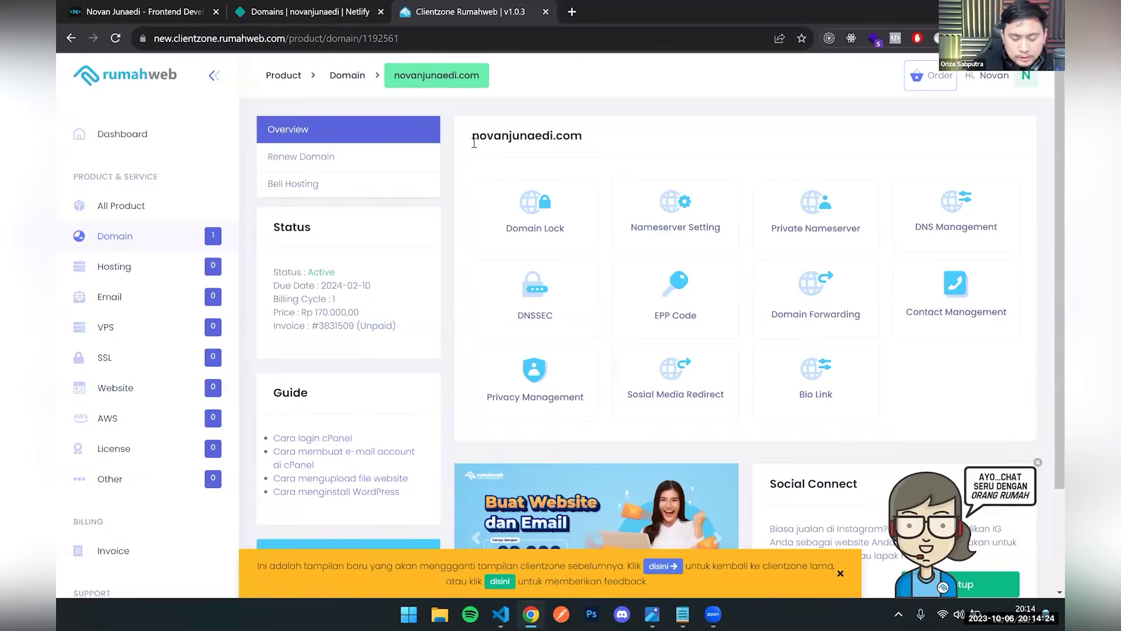
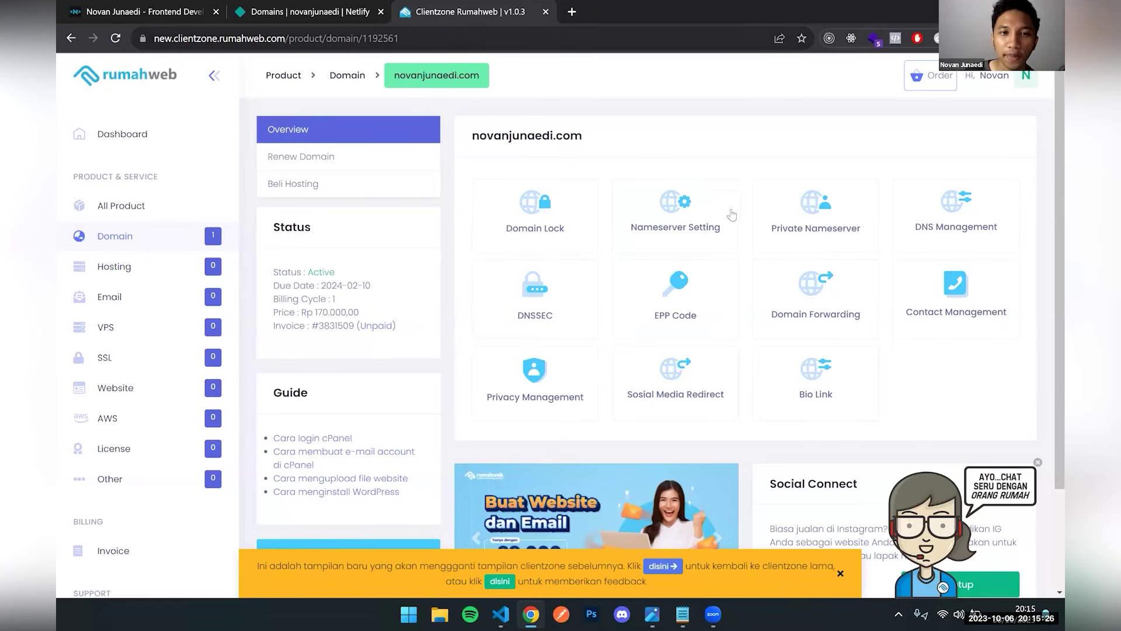
click(820, 189)
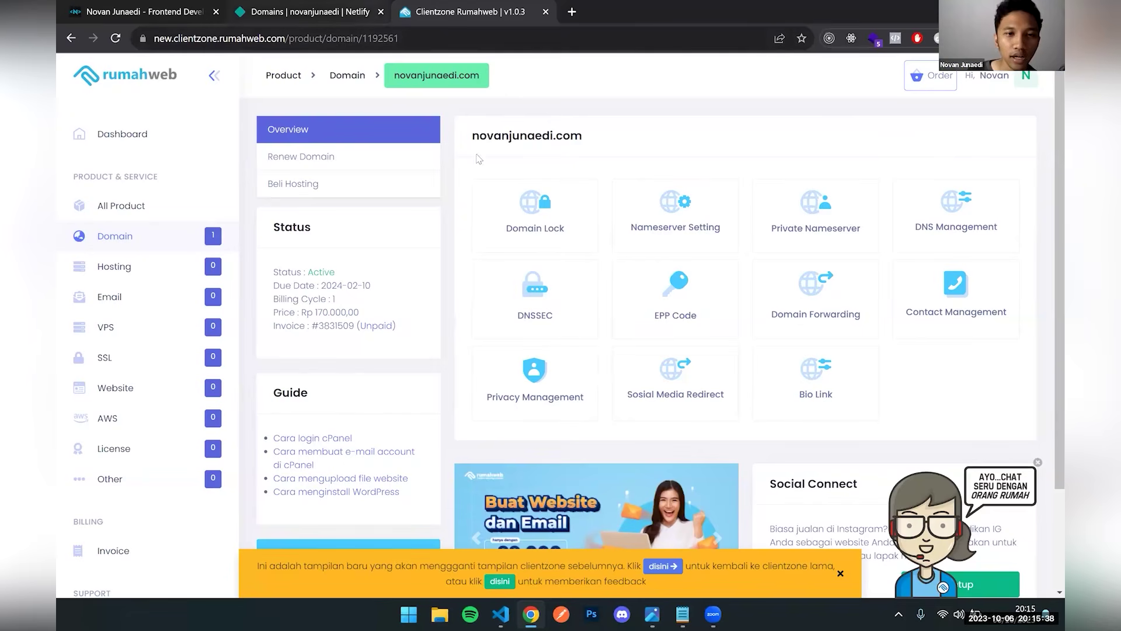
click(349, 7)
scroll(447, 183, down, 10)
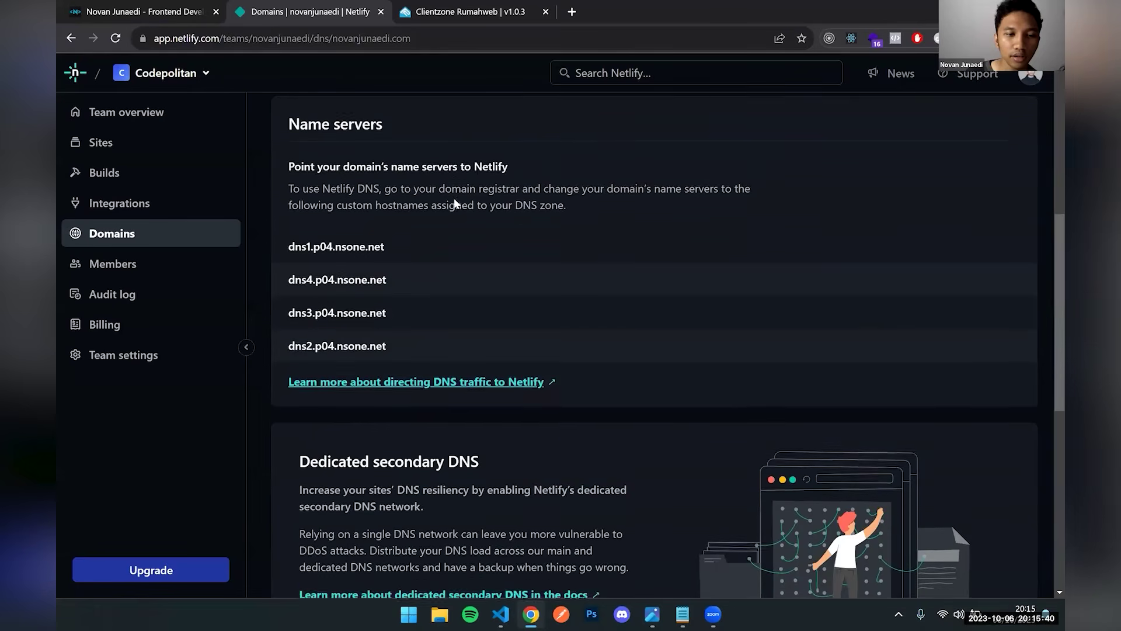
scroll(466, 215, up, 10)
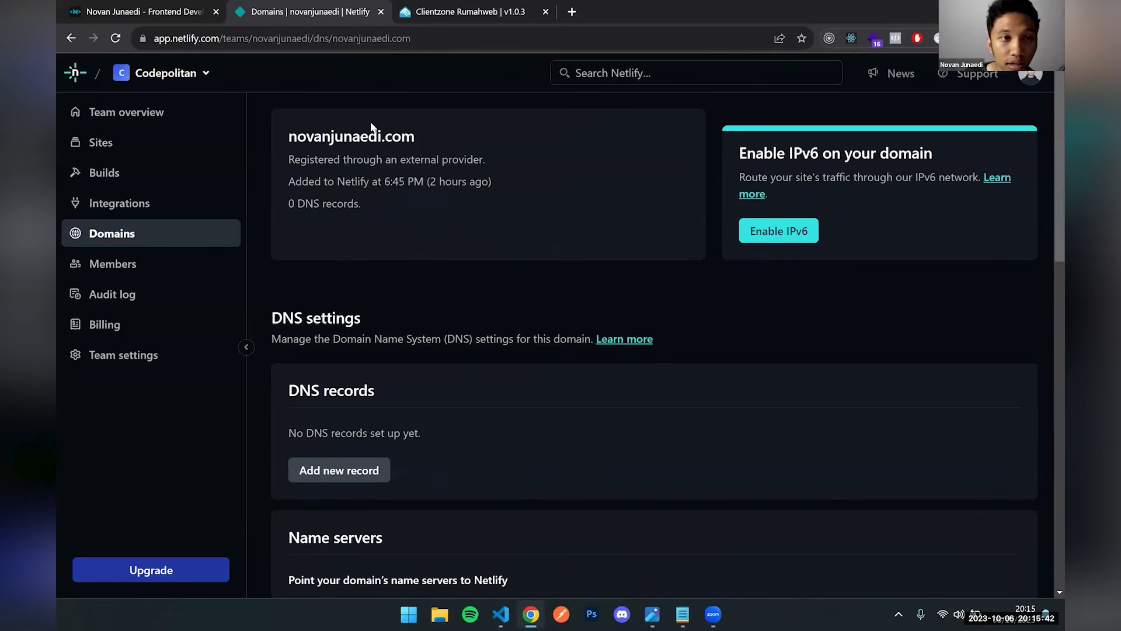
key(ctrl+Tab)
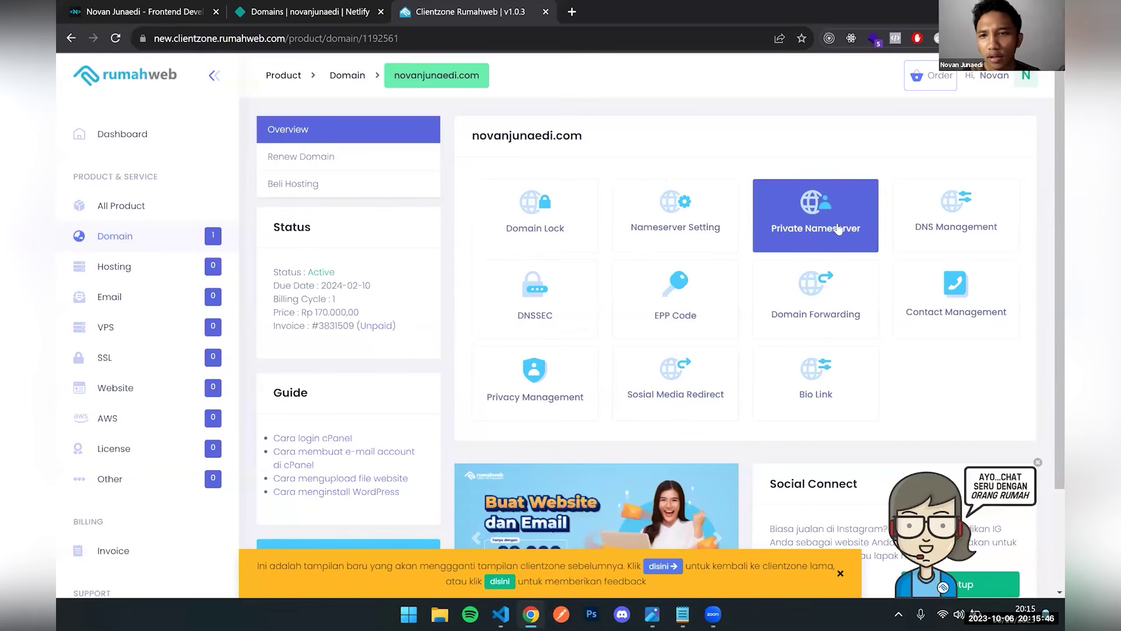
Open the .com domain's DNS management in Rumahweb and start a new record of type A.
click(920, 230)
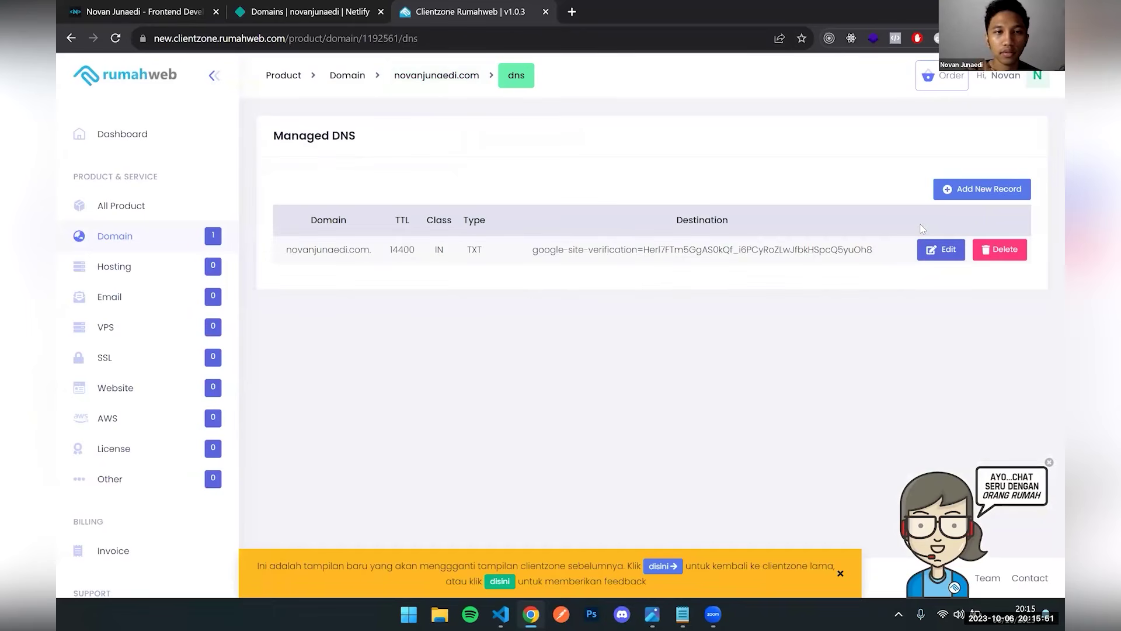
click(954, 191)
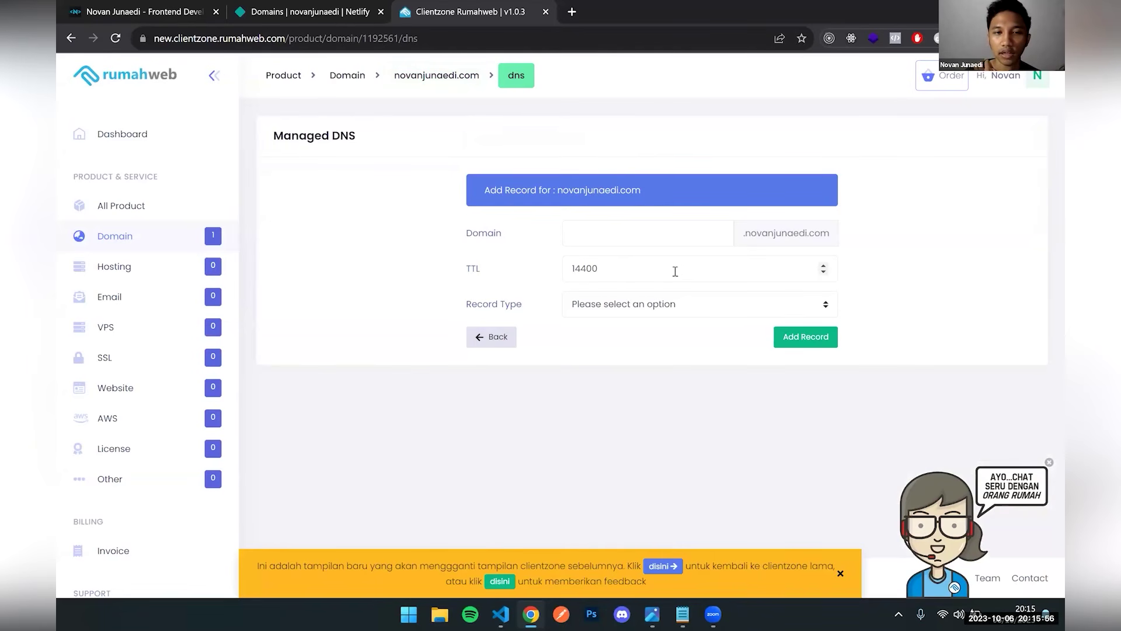
click(663, 306)
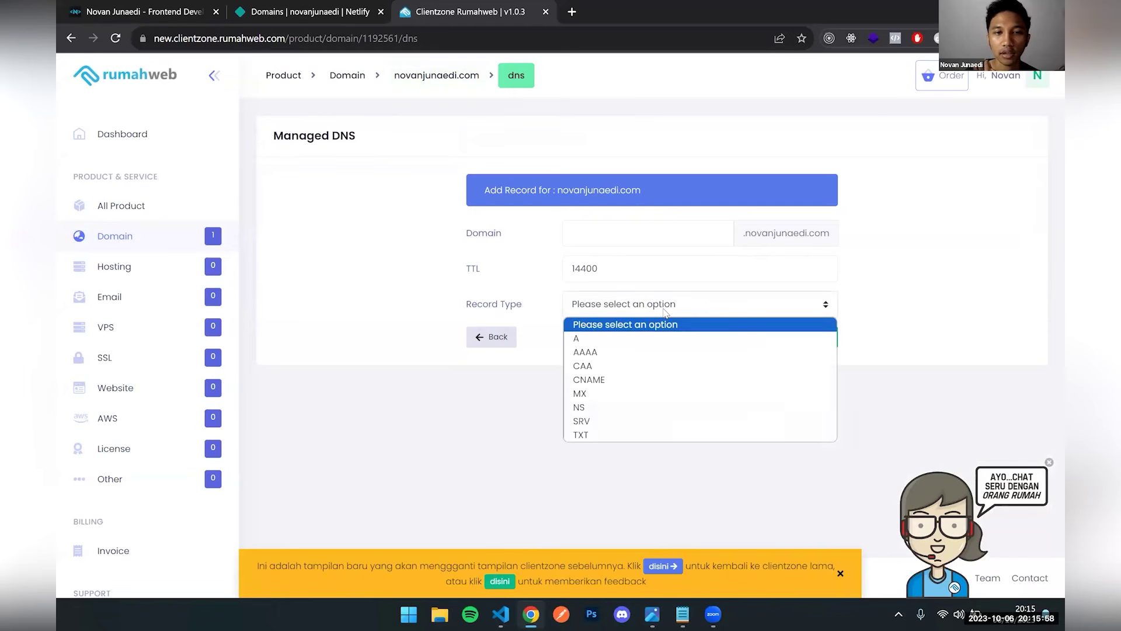
click(644, 340)
click(613, 344)
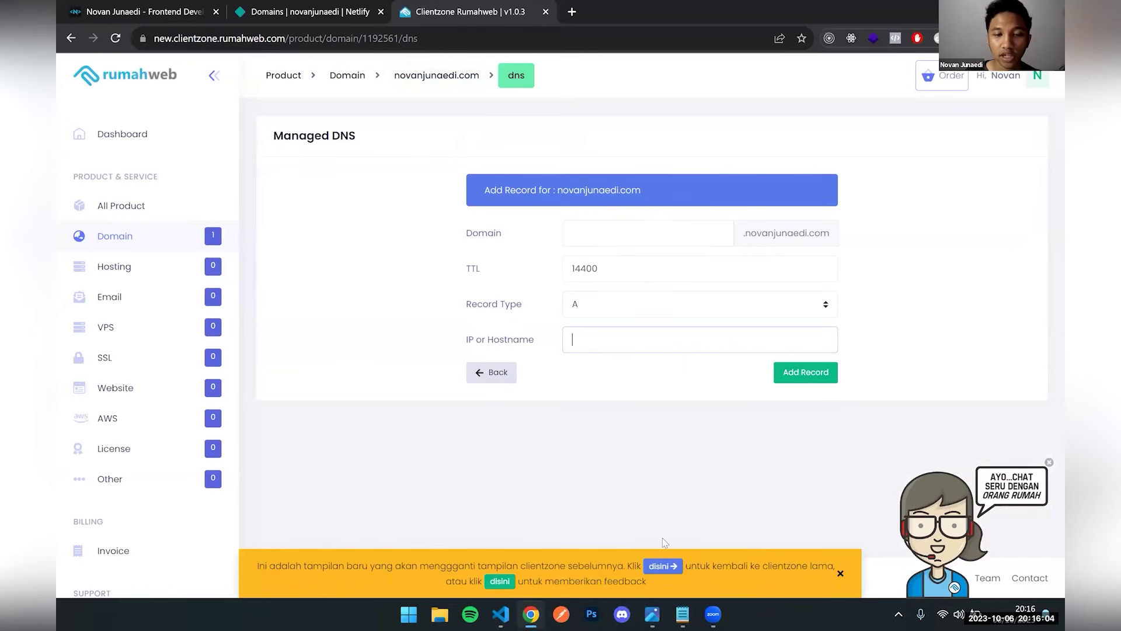
Switch to the Notepad notes and copy the A record's IP address 75.2.60.5.
click(652, 613)
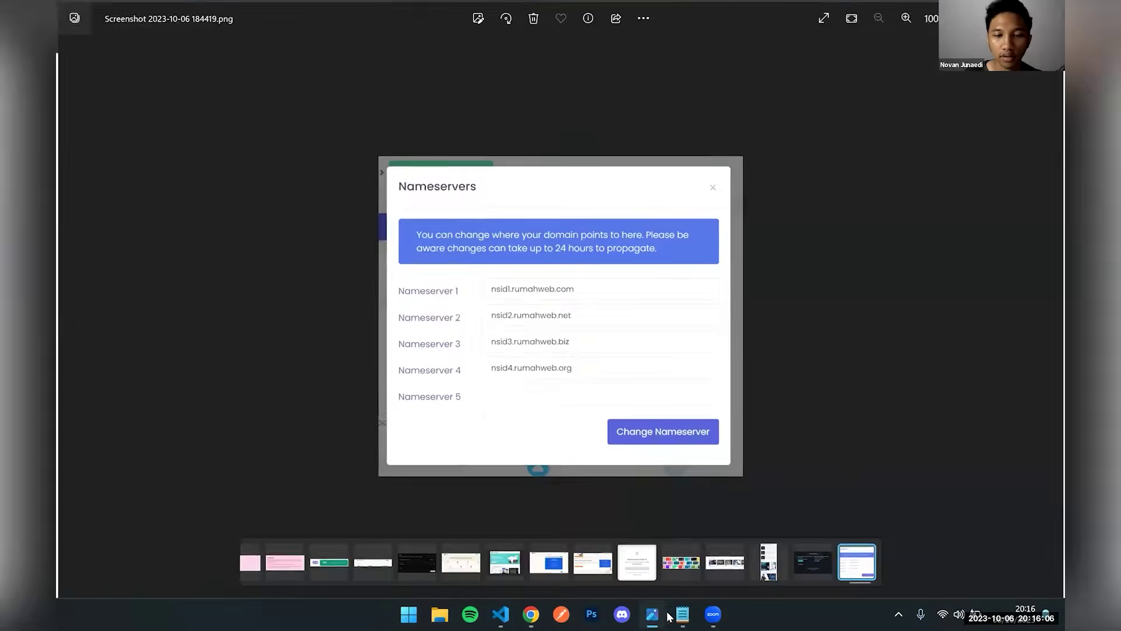
click(682, 613)
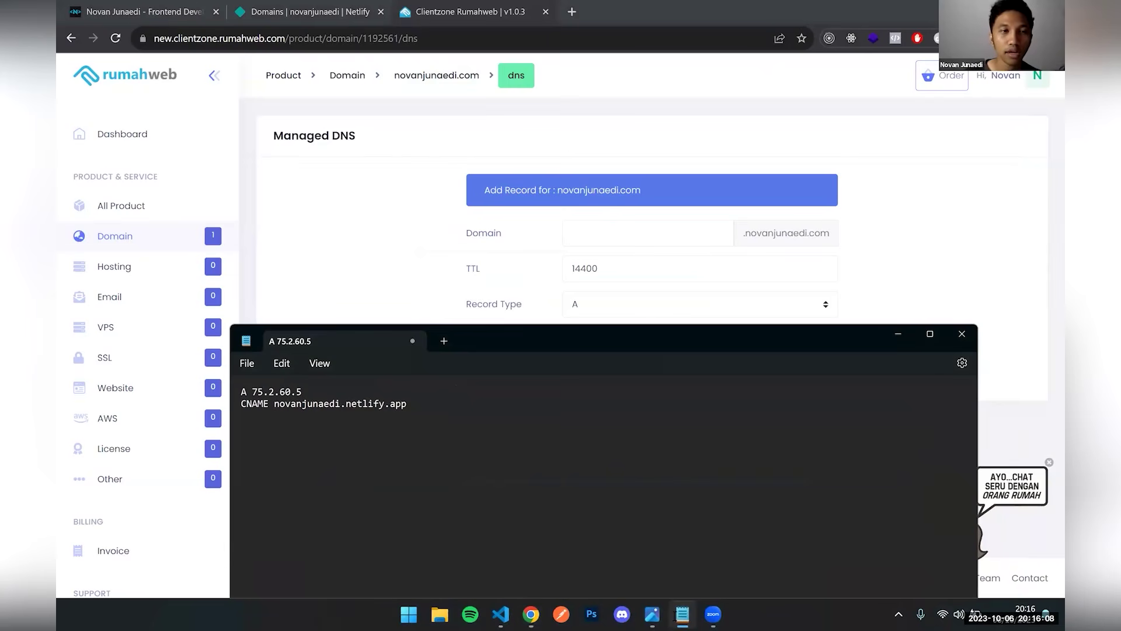
drag(252, 391, 302, 391)
key(ctrl+c)
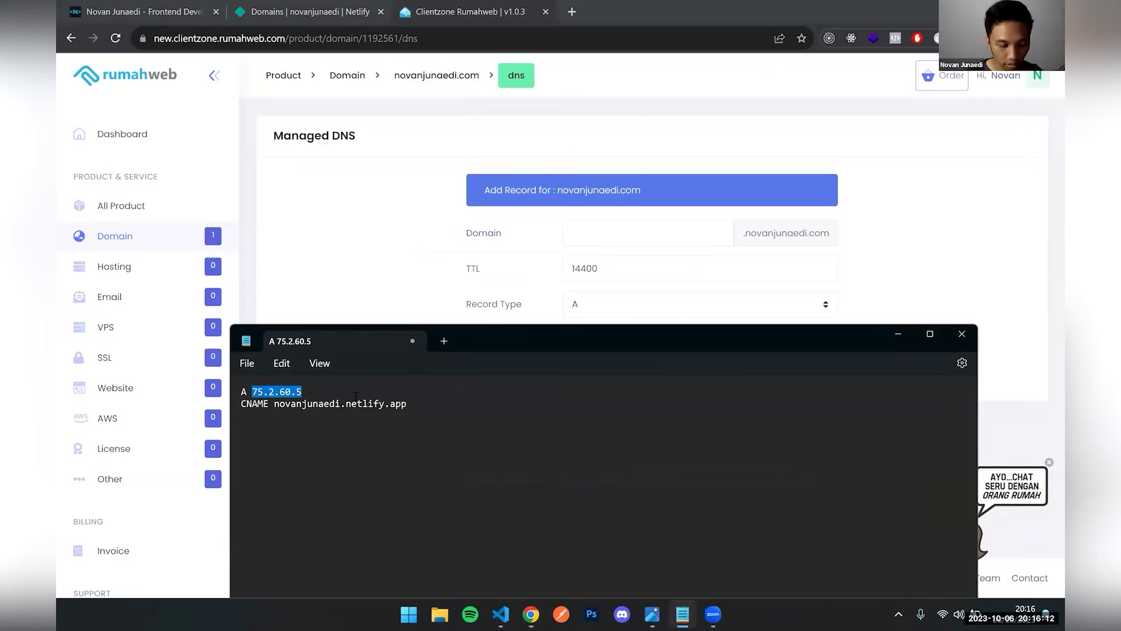
Return to the Rumahweb record form, set the A record's IP or hostname to 75.2.60.5 and add the record.
click(921, 246)
click(582, 337)
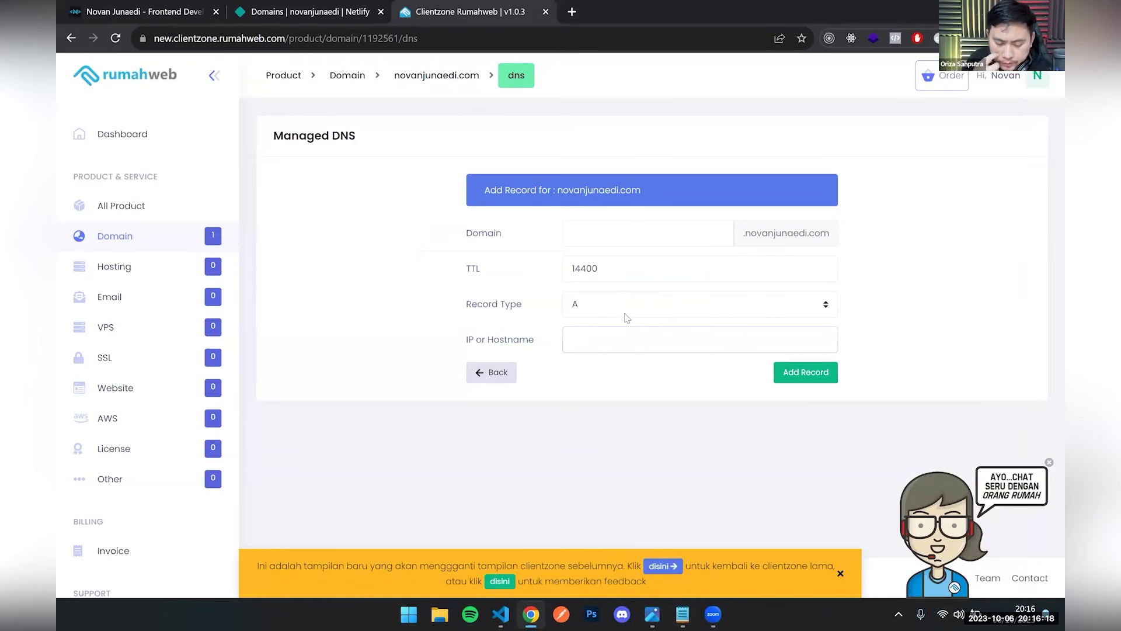
key(ctrl+v)
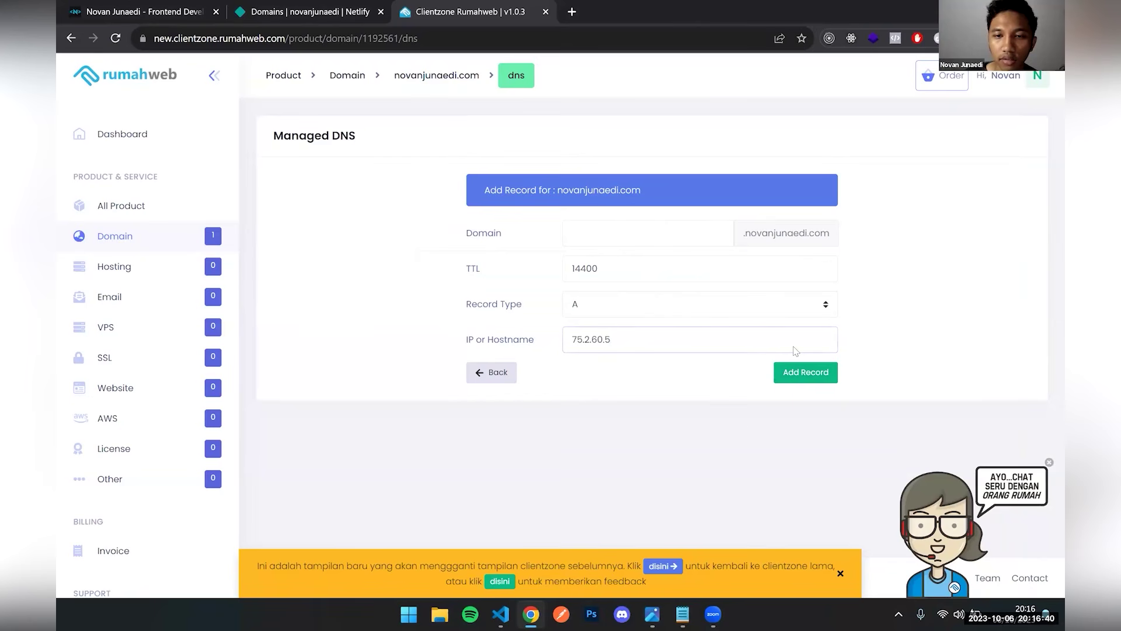
key(Return)
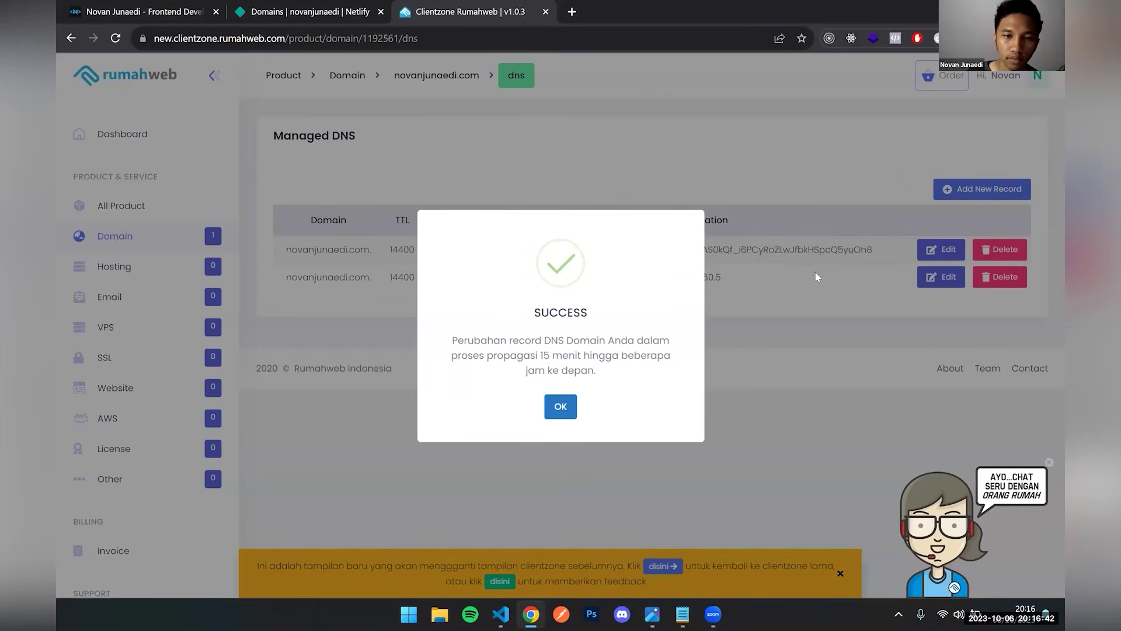
click(563, 405)
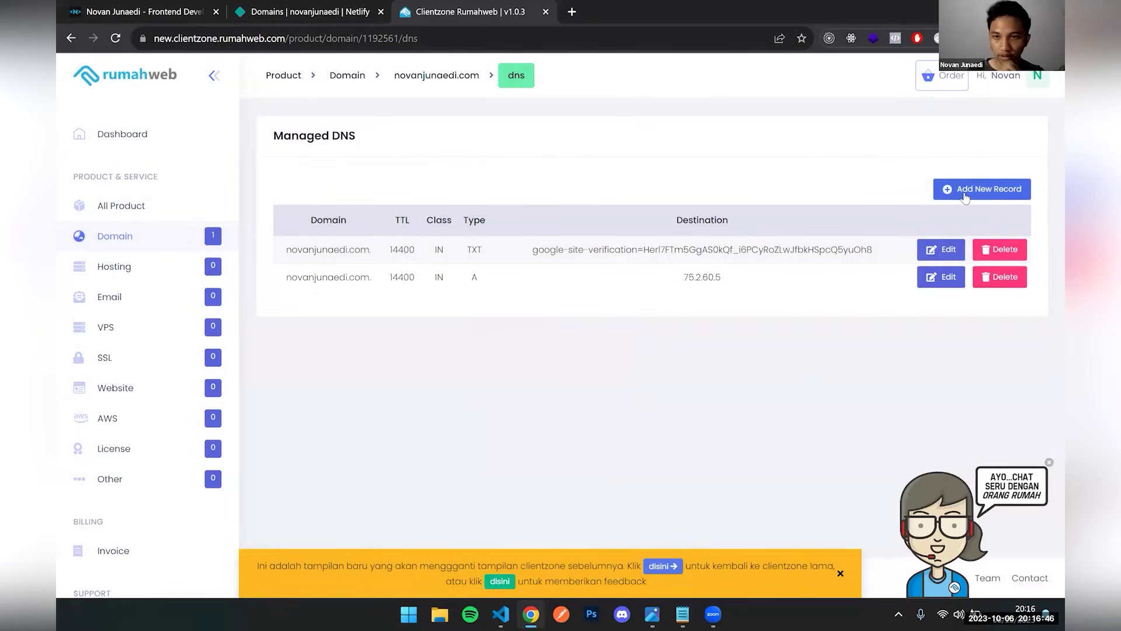
Start another DNS record for the domain with the record type CNAME.
click(964, 195)
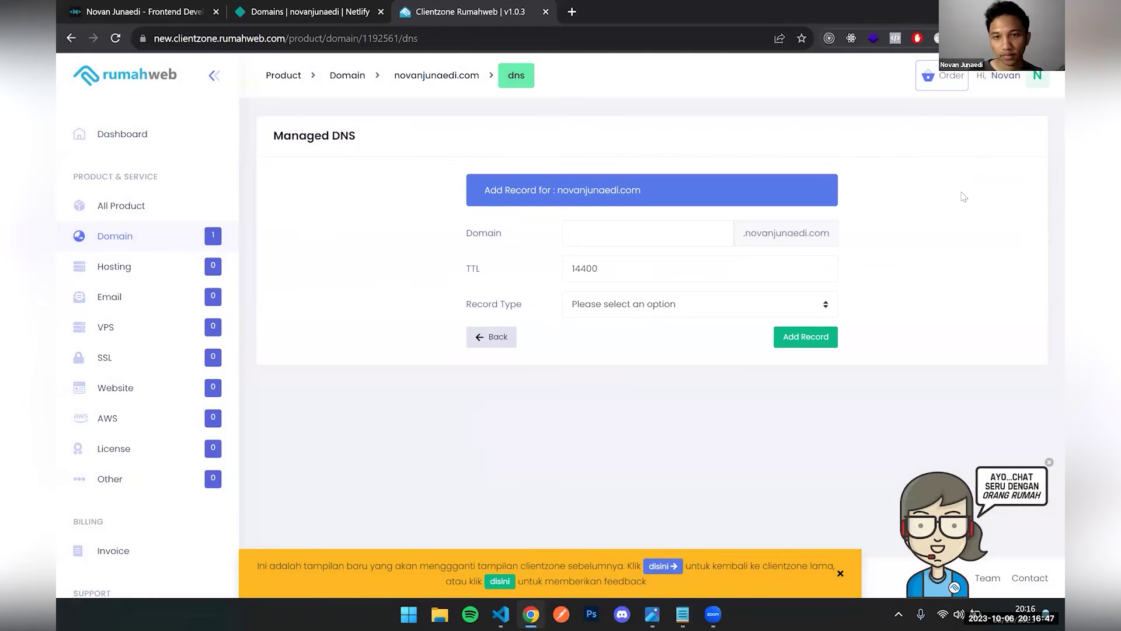
click(622, 315)
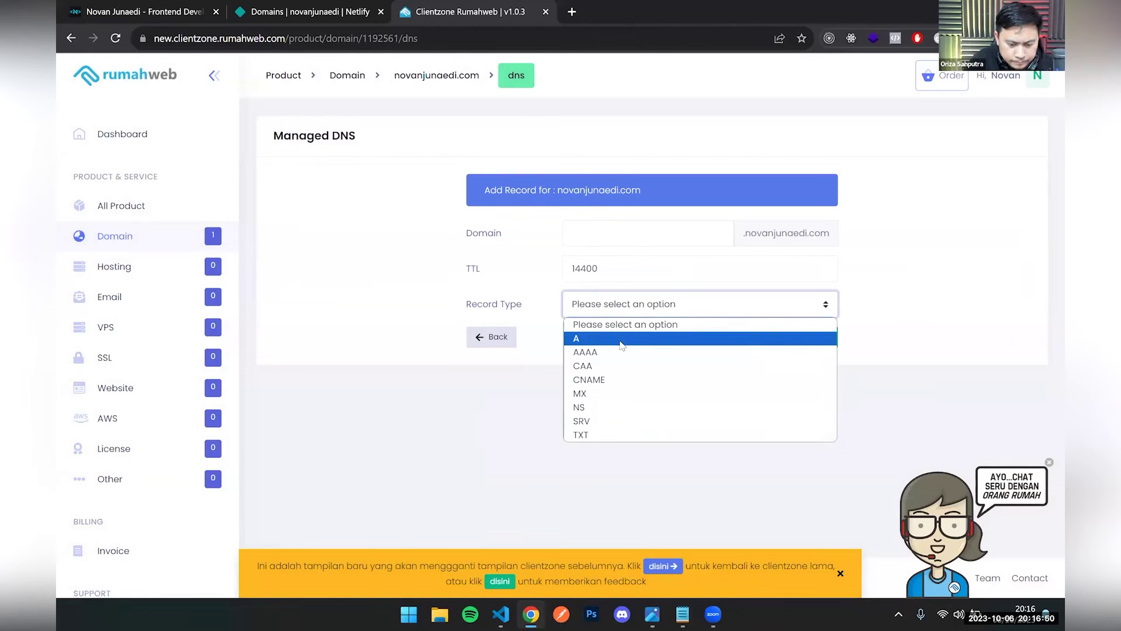
click(614, 377)
click(614, 350)
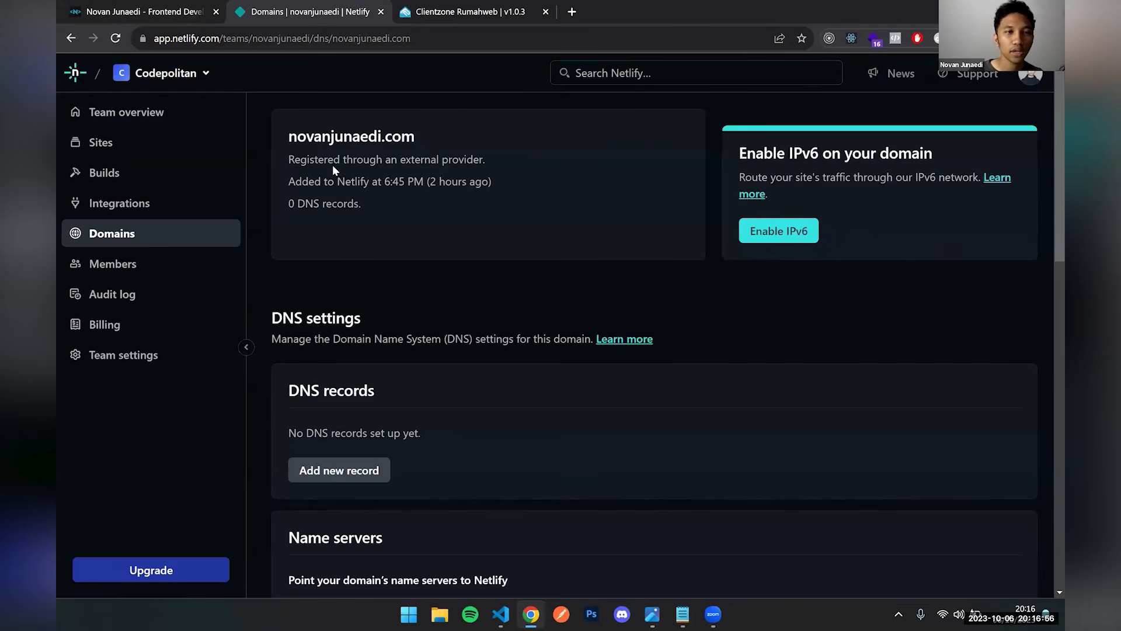
click(140, 142)
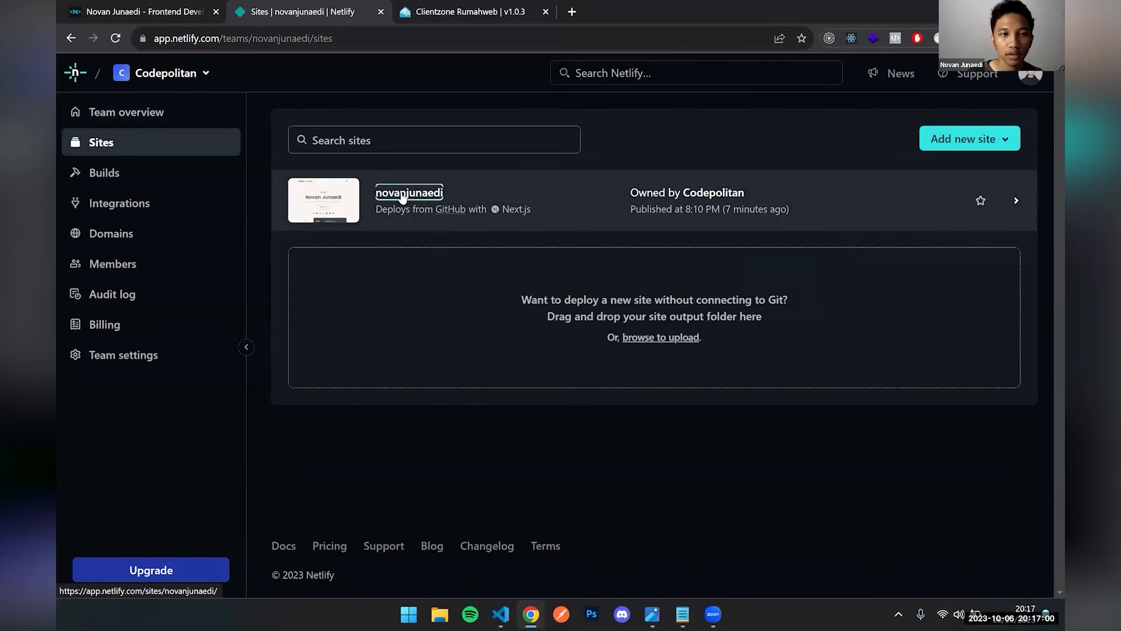
click(400, 191)
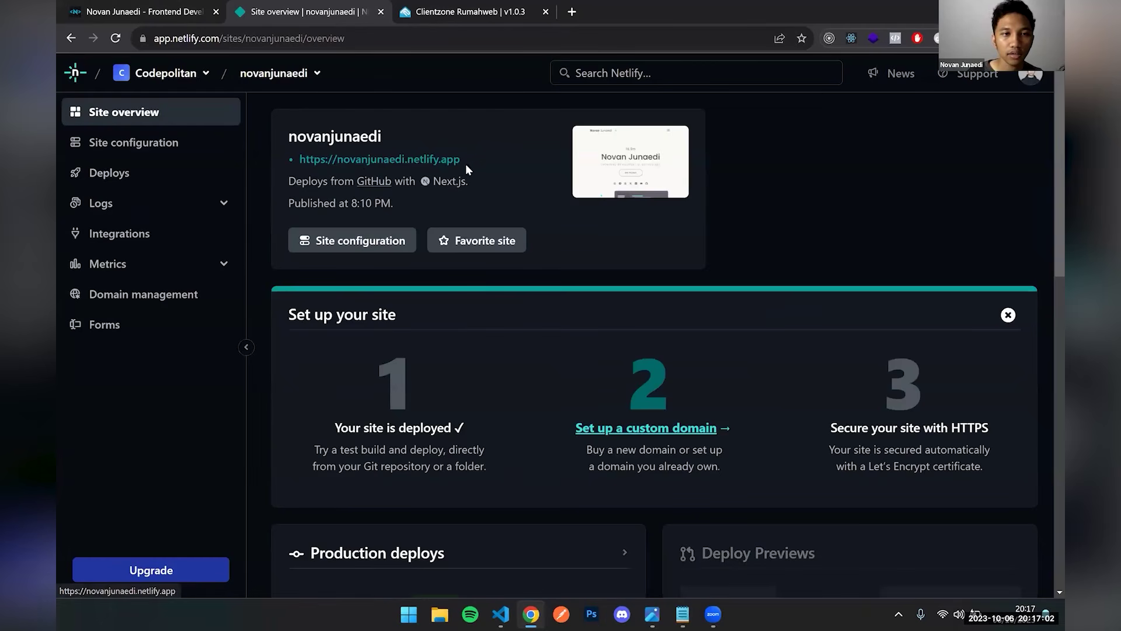
drag(459, 161, 346, 164)
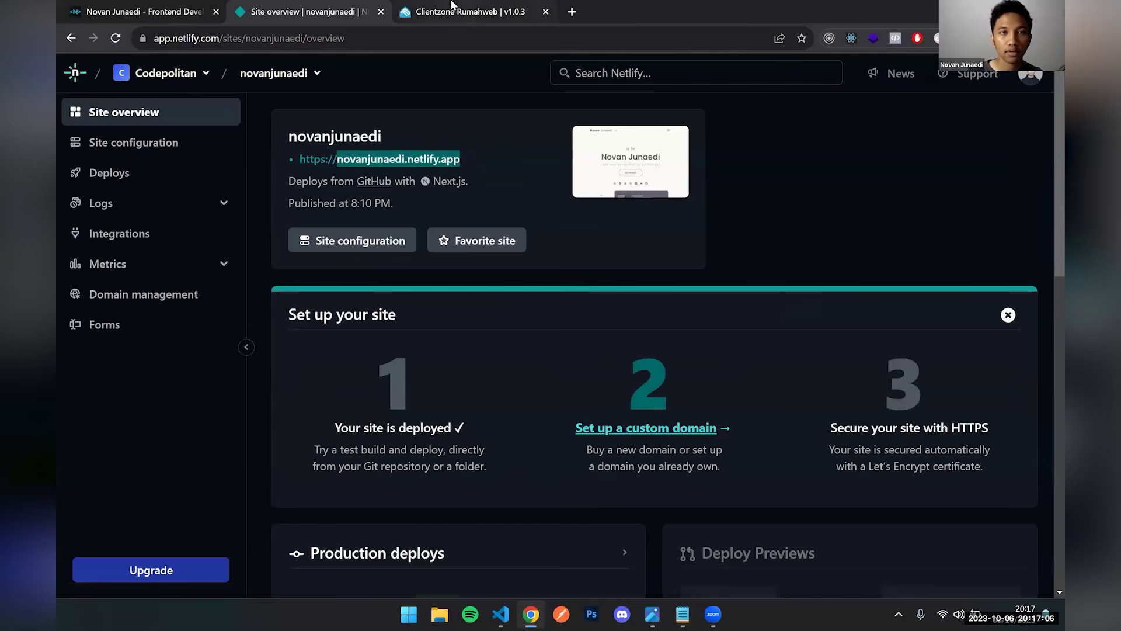
click(456, 22)
text(novanjunaedi.netlify.app)
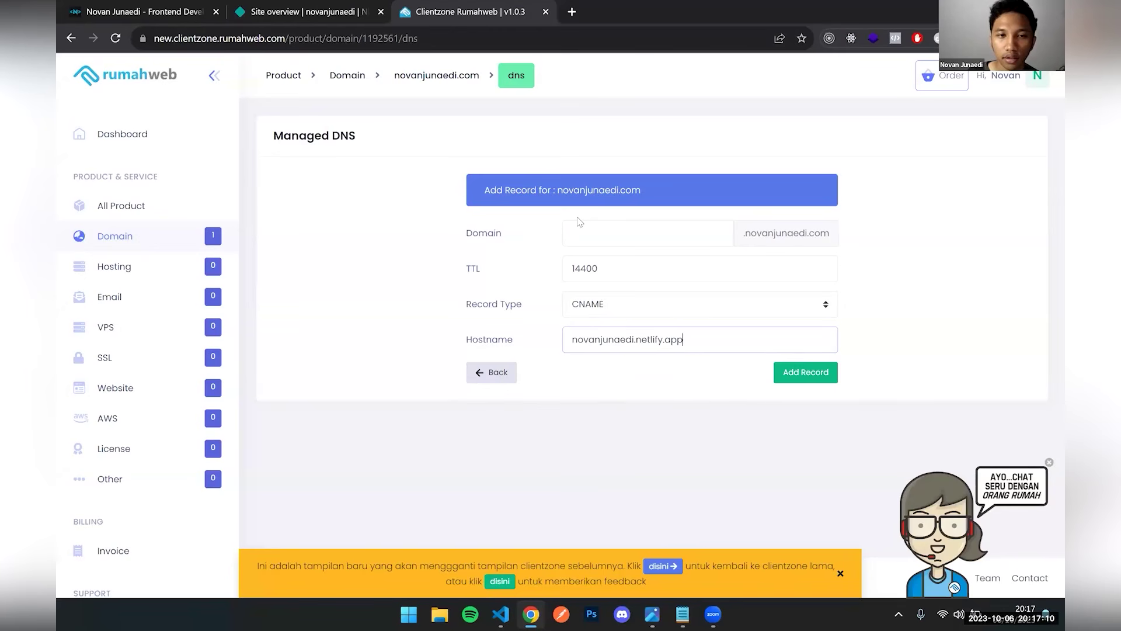
Set the CNAME record's domain to www, add the record and check its destination in the DNS list.
click(581, 239)
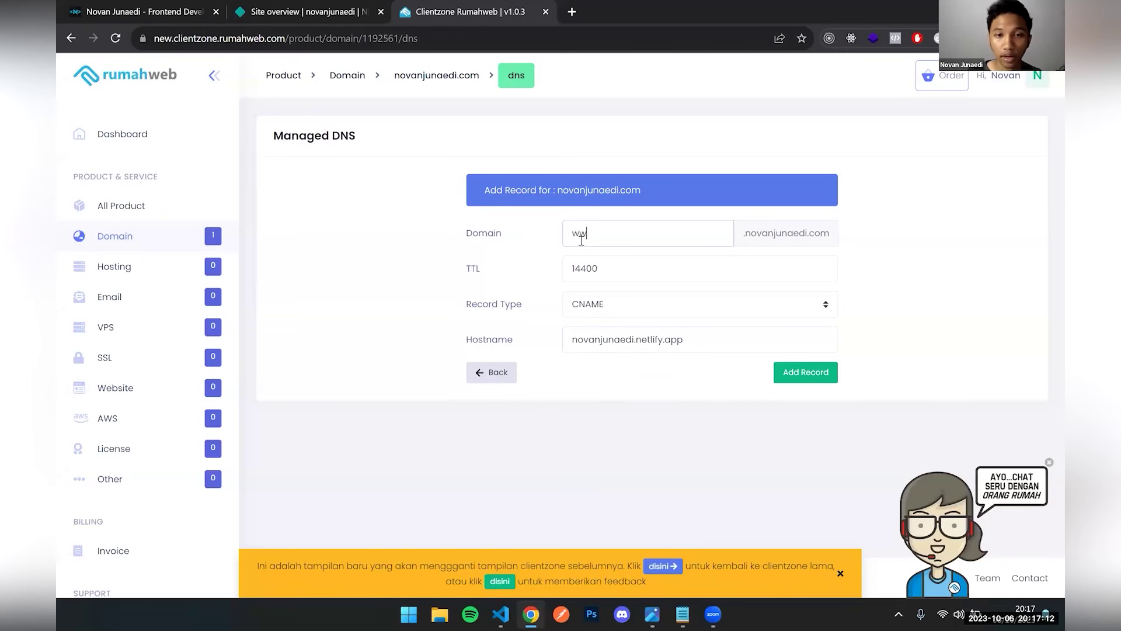
click(813, 376)
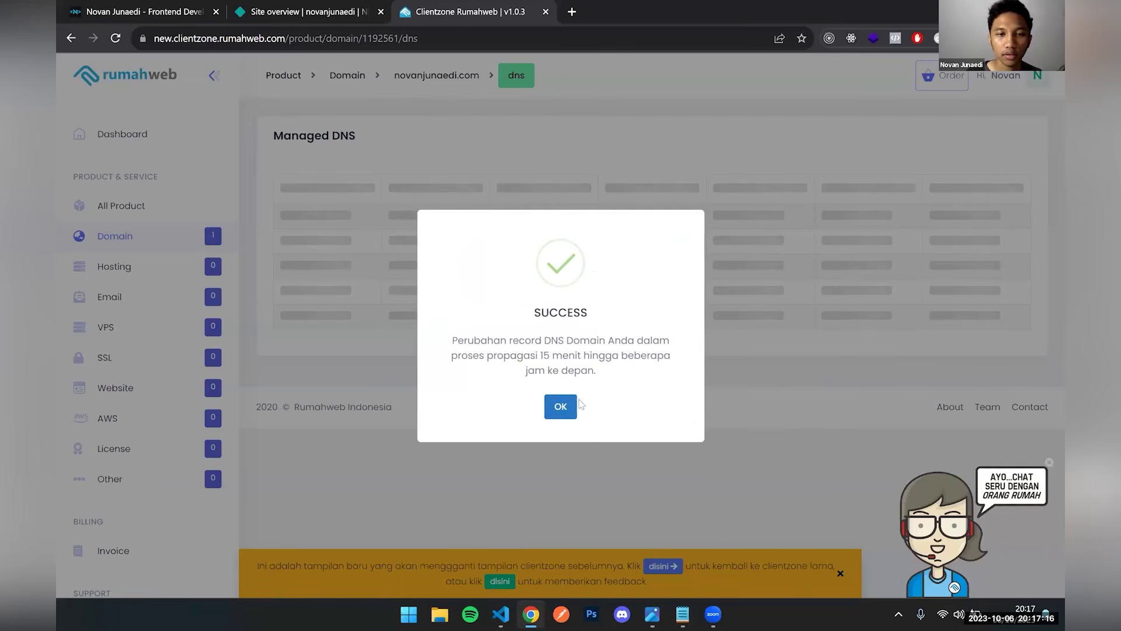
click(560, 408)
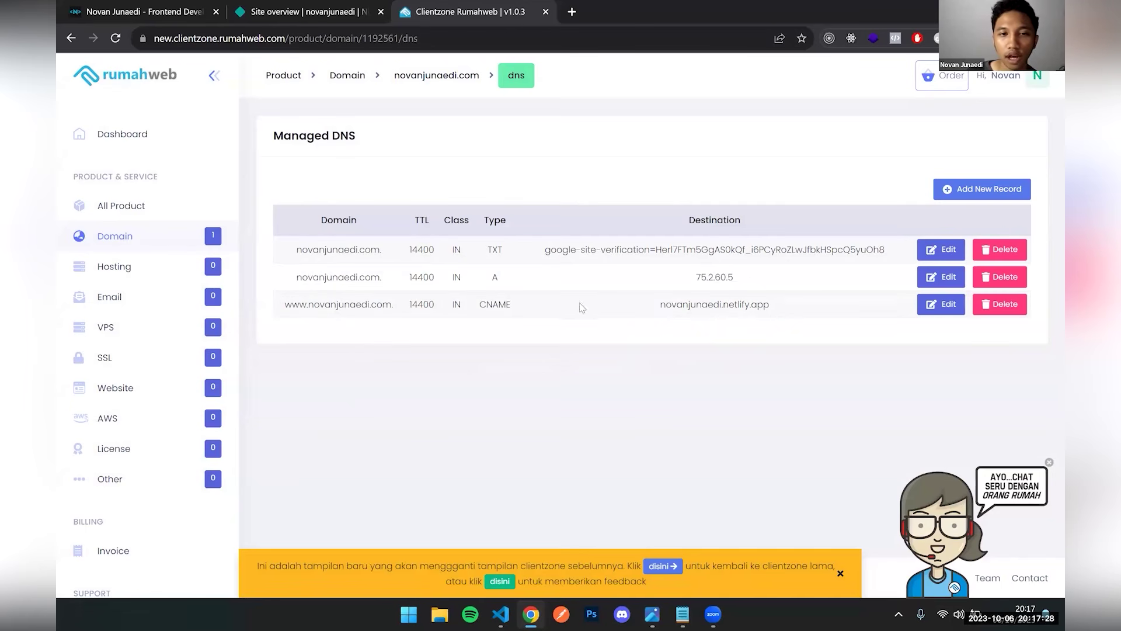
drag(654, 305, 773, 308)
click(781, 309)
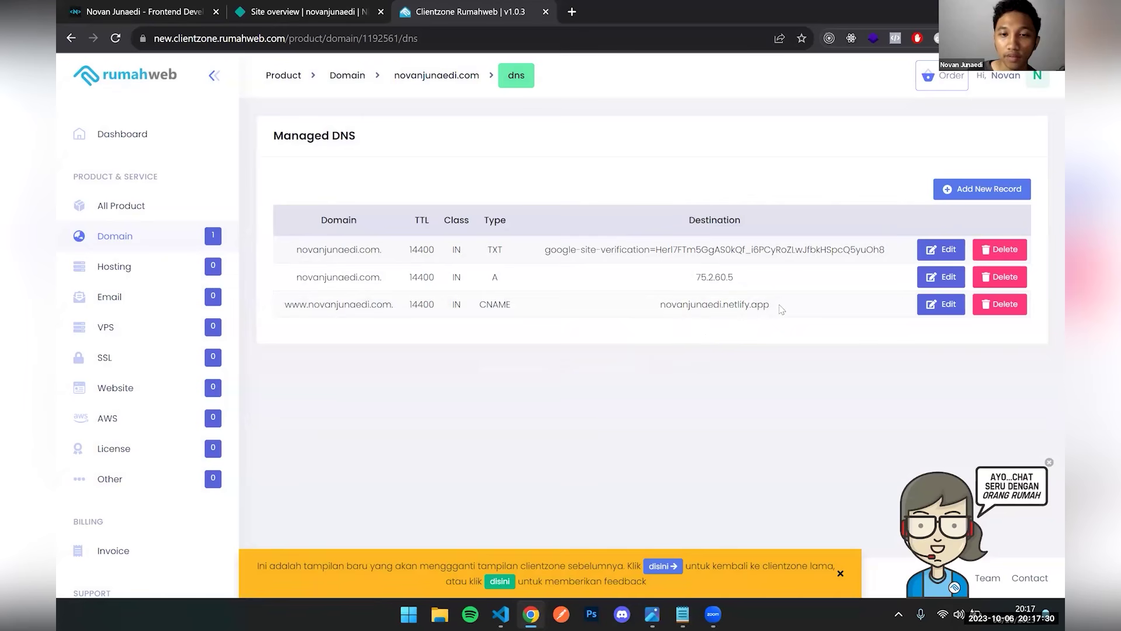
Load the portfolio's custom .com domain in a new browser tab and inspect its detected technologies with Wappalyzer.
click(577, 7)
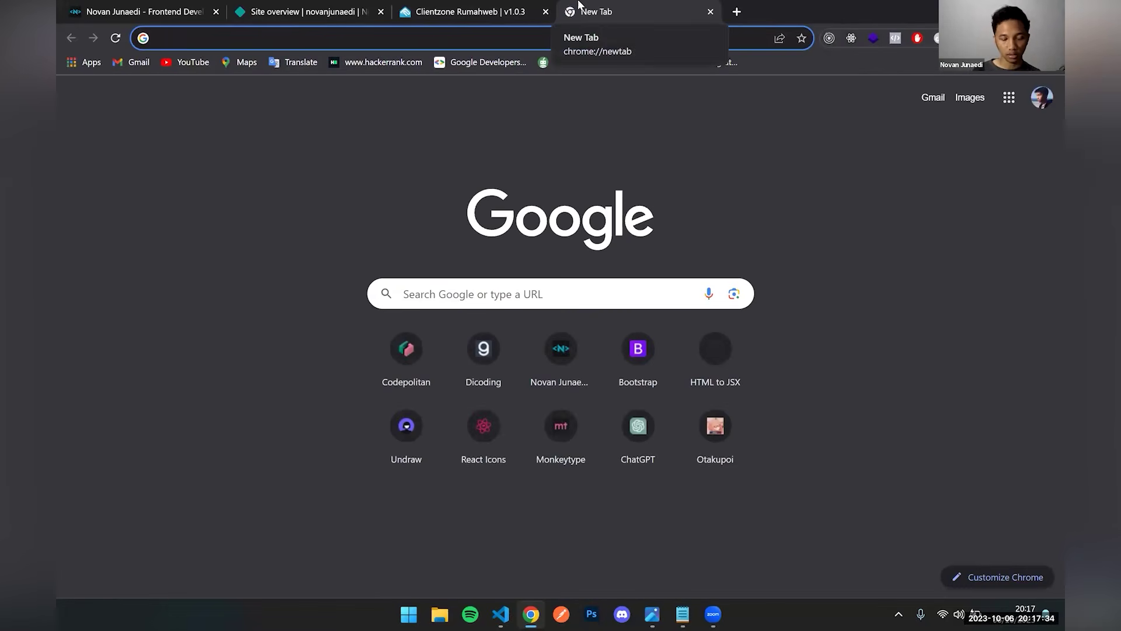
text(novanjunaedi.com)
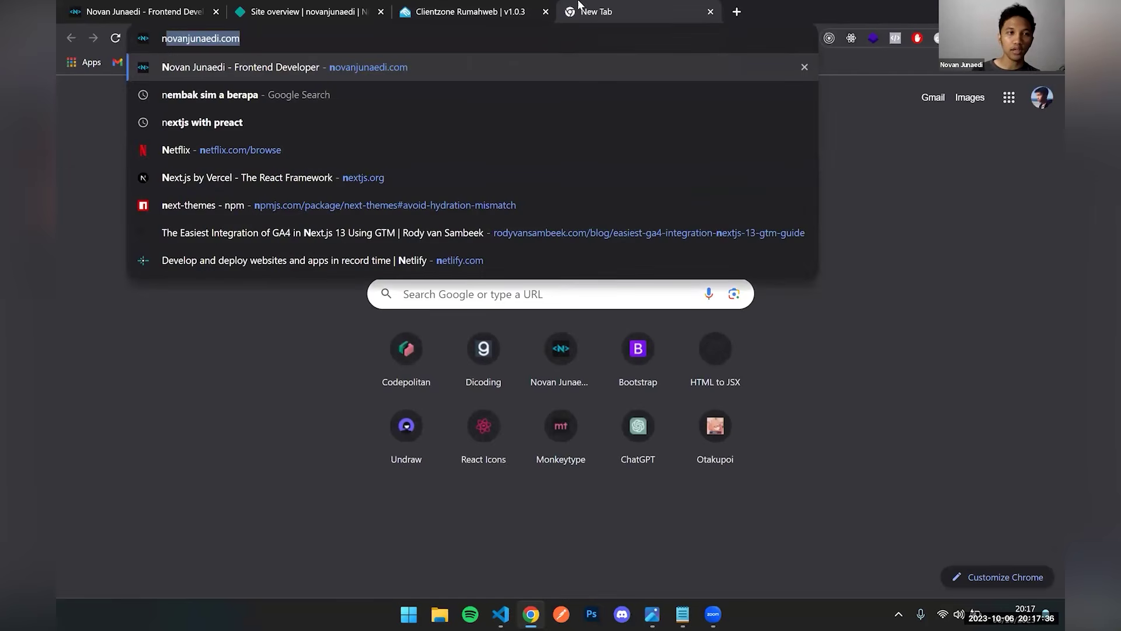
key(Right)
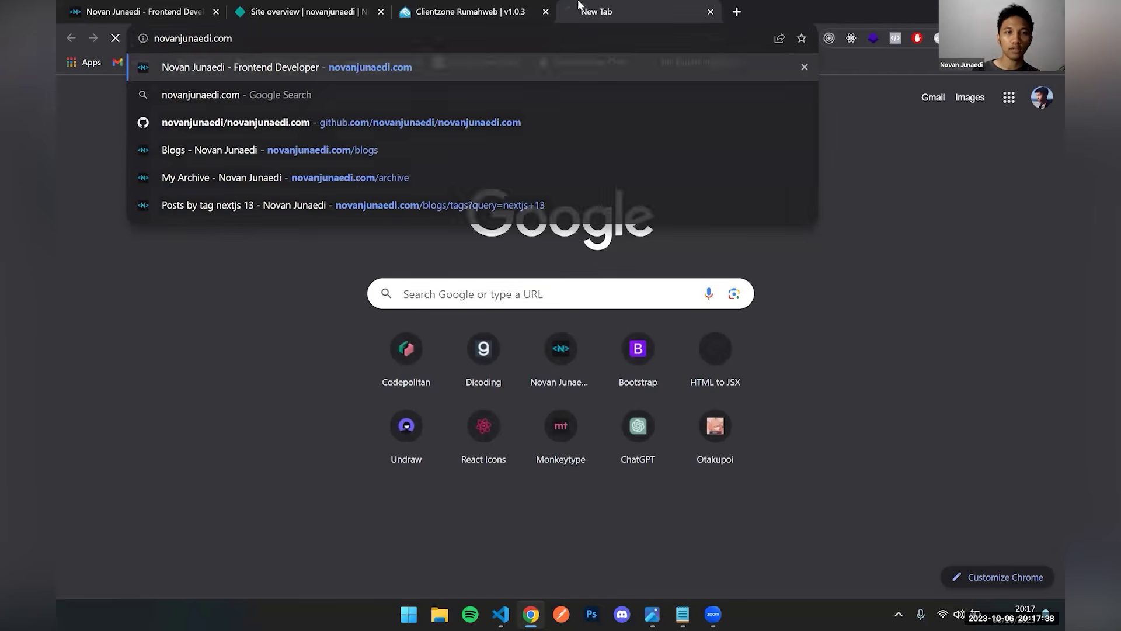
key(Return)
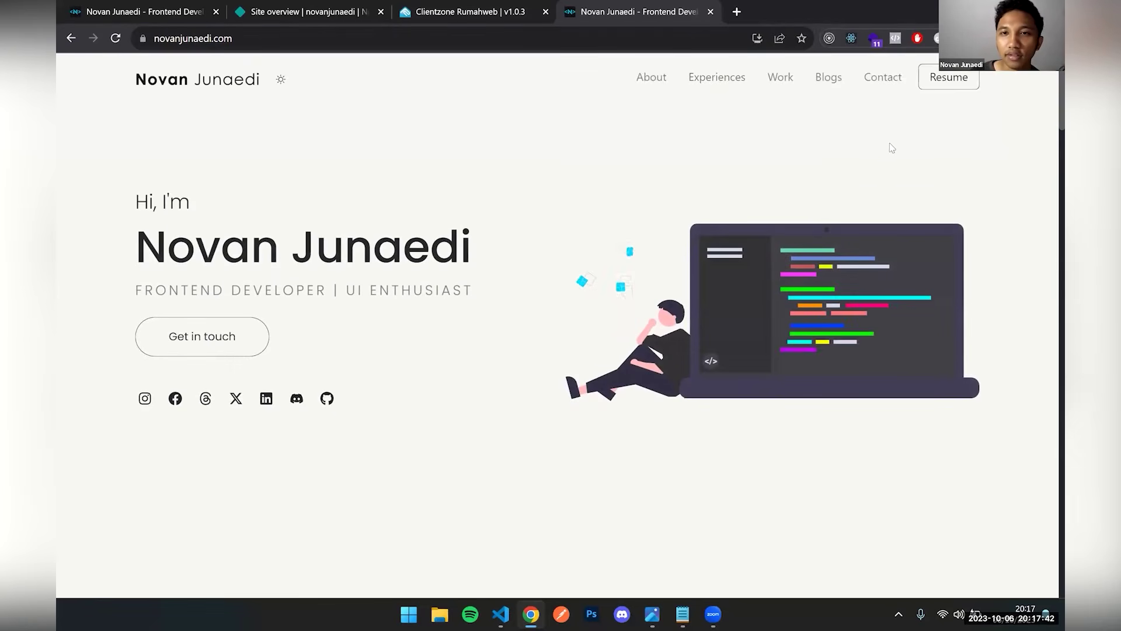
click(881, 40)
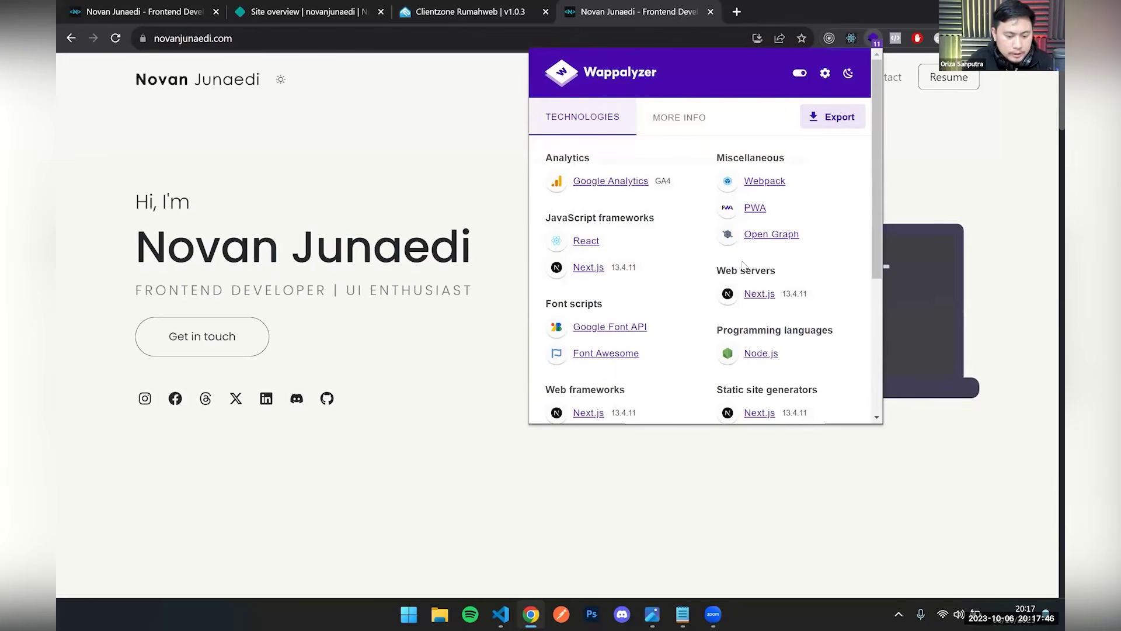
click(939, 181)
Set the live portfolio's theme to System and review the home page from About me through the blog posts.
click(280, 78)
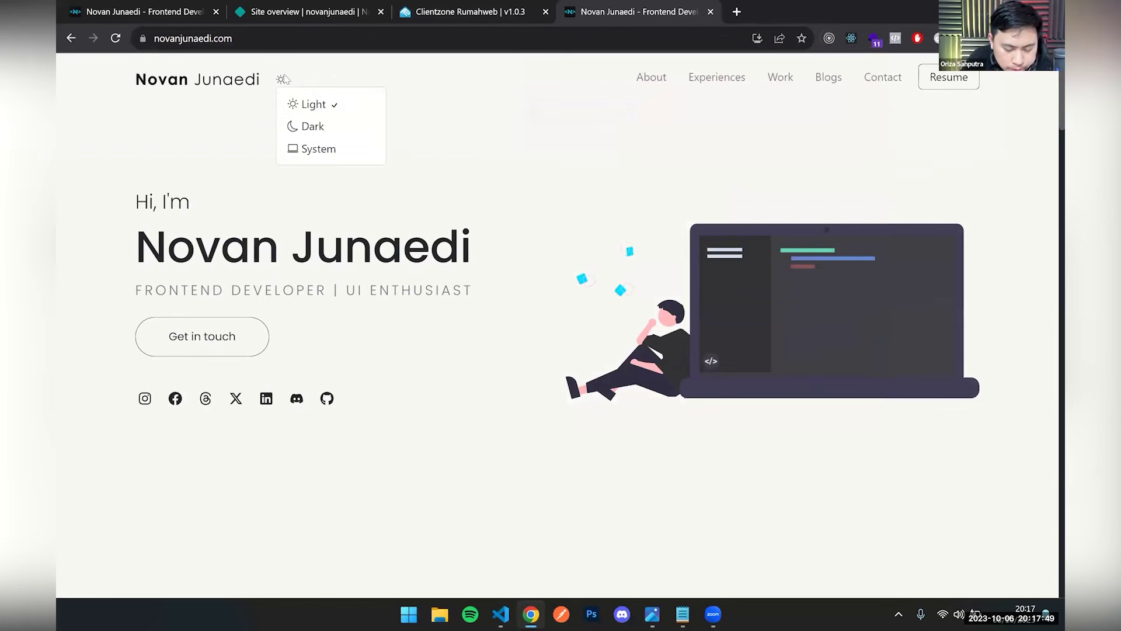
click(337, 151)
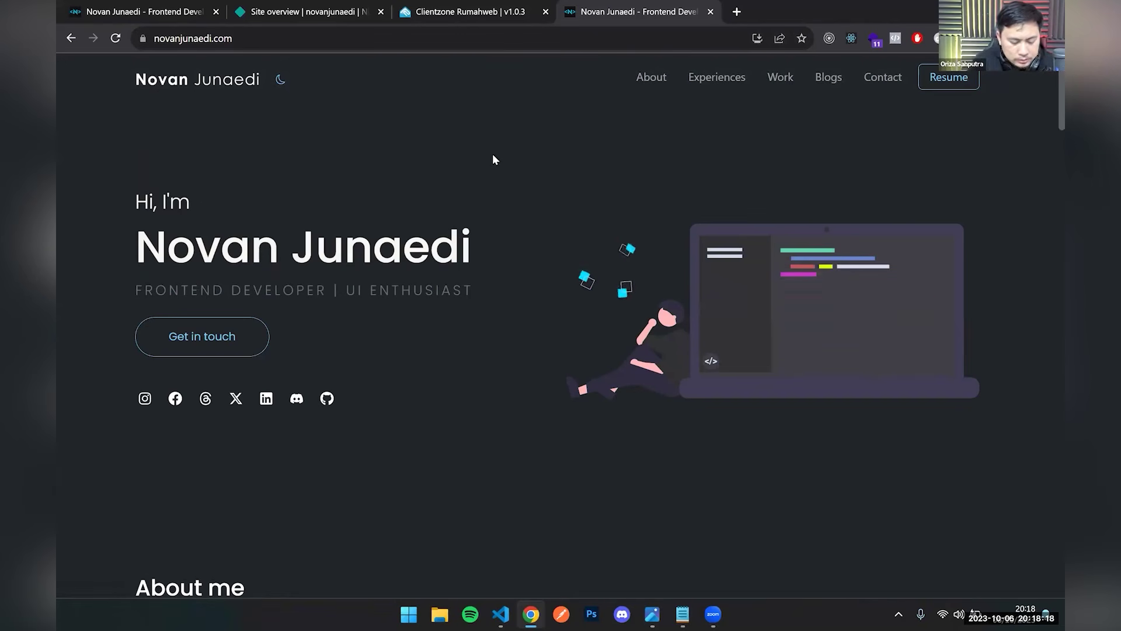
scroll(502, 172, down, 3)
scroll(502, 181, down, 5)
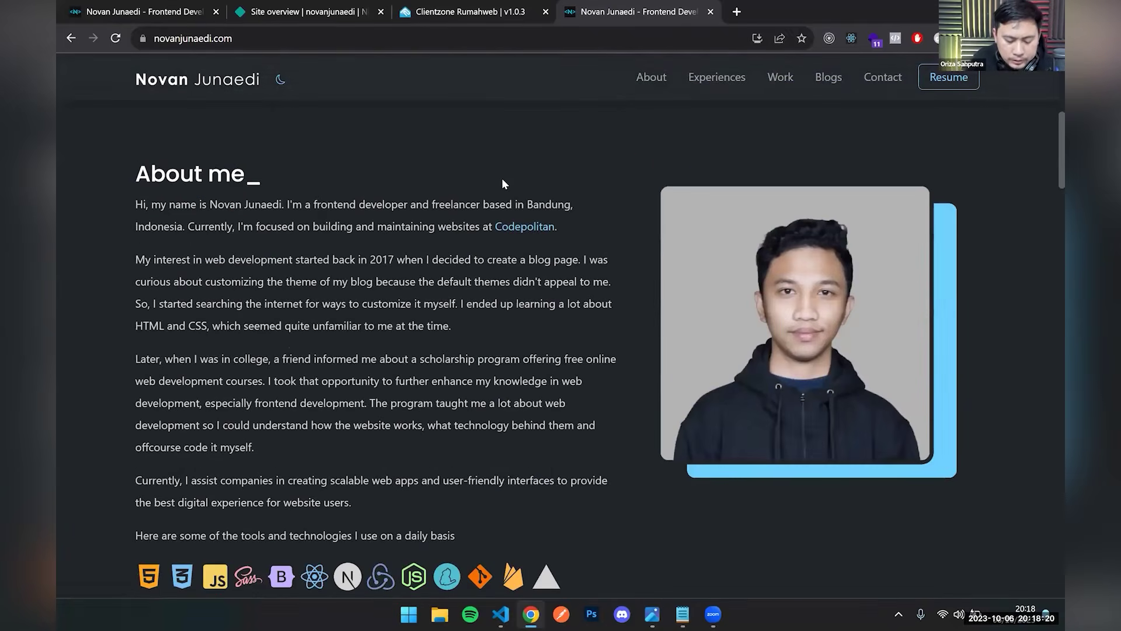
scroll(502, 181, down, 10)
scroll(502, 186, down, 10)
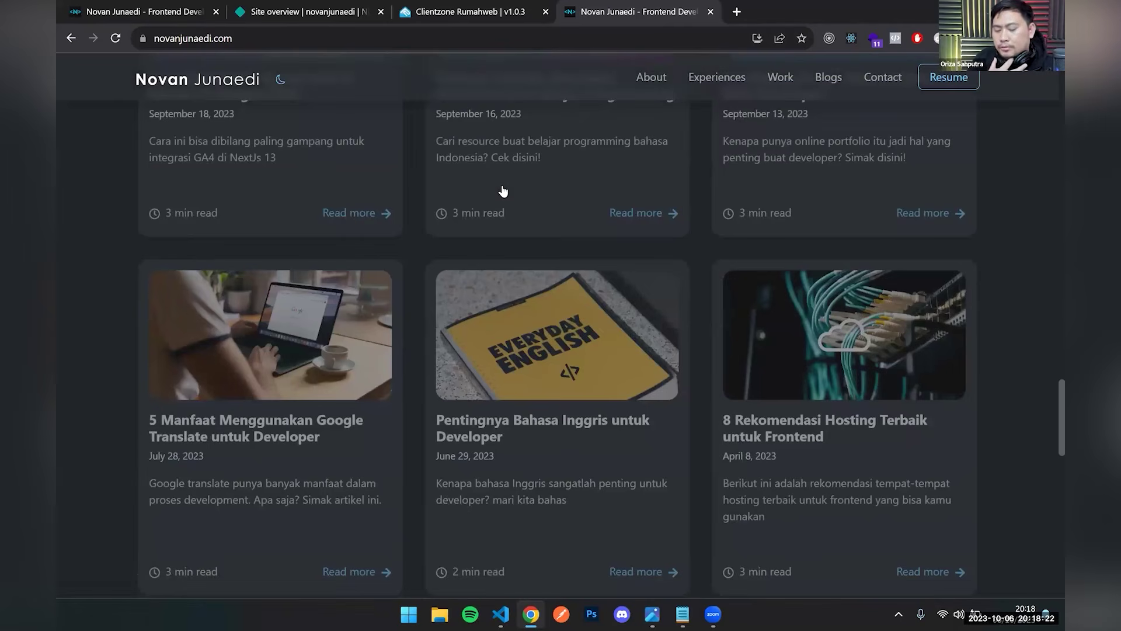
scroll(503, 191, down, 5)
scroll(503, 187, up, 10)
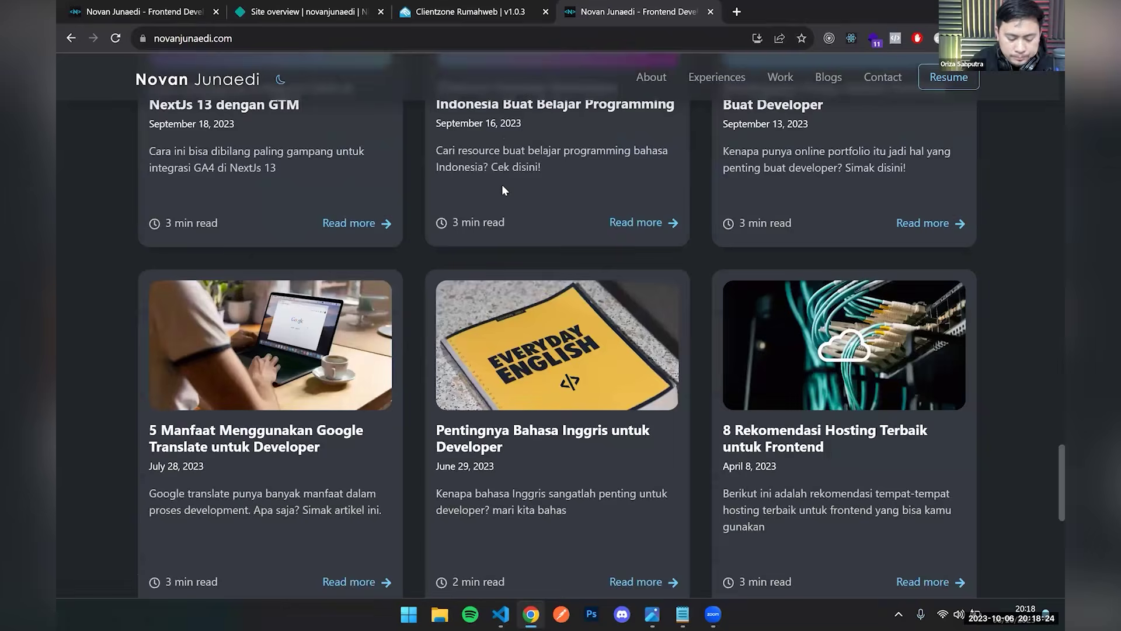
scroll(503, 190, up, 15)
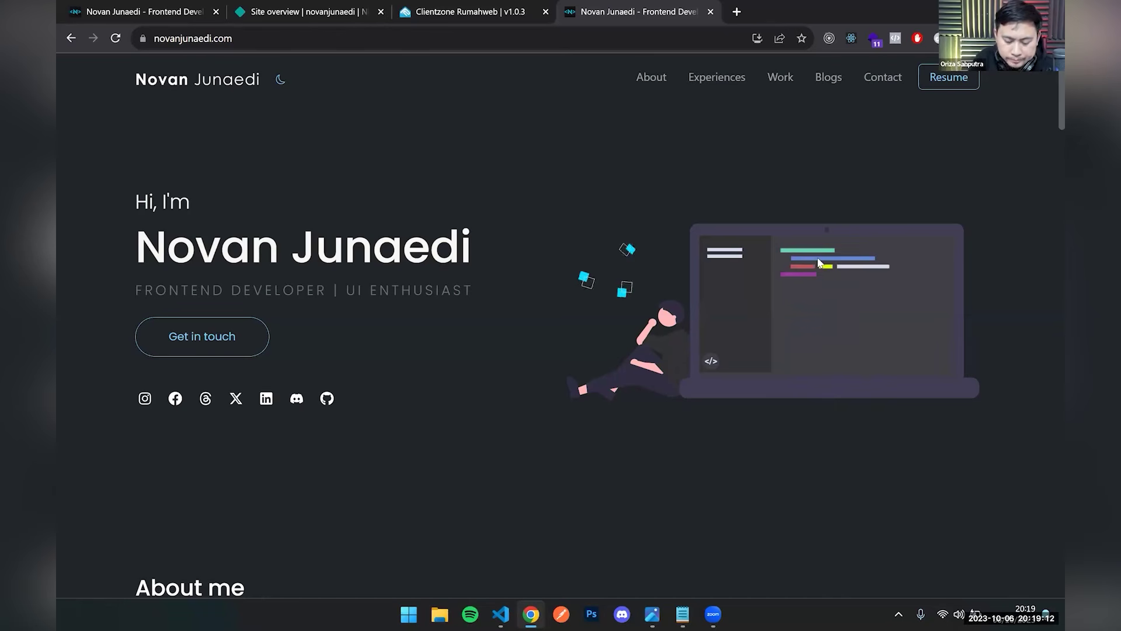
Return to the Netlify site and review the Analytics offering under its metrics.
click(337, 23)
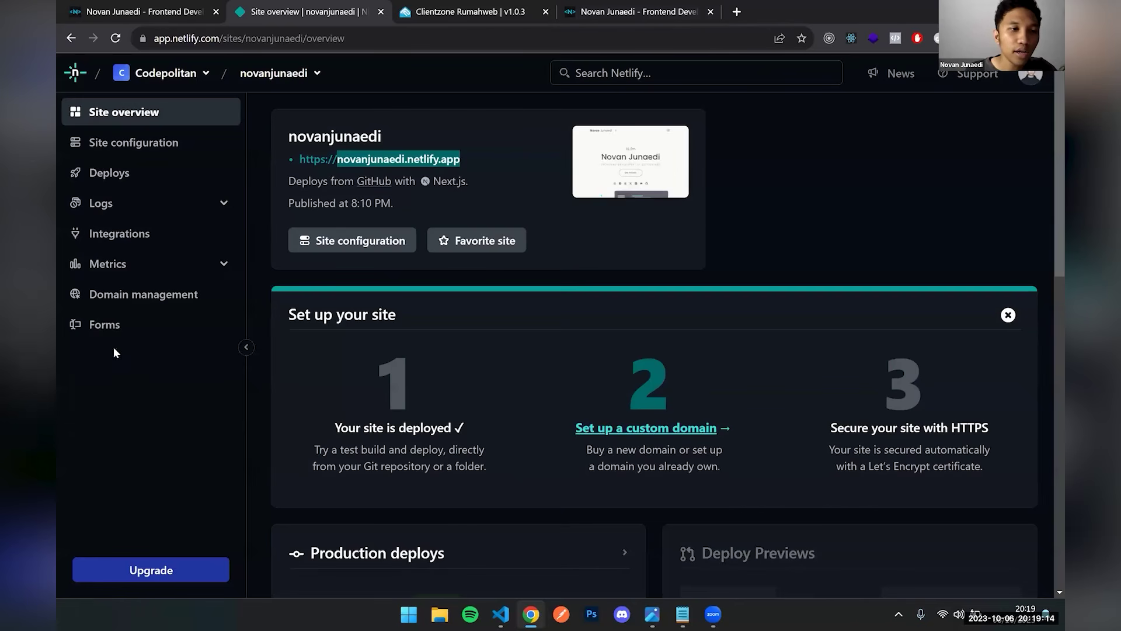
click(140, 264)
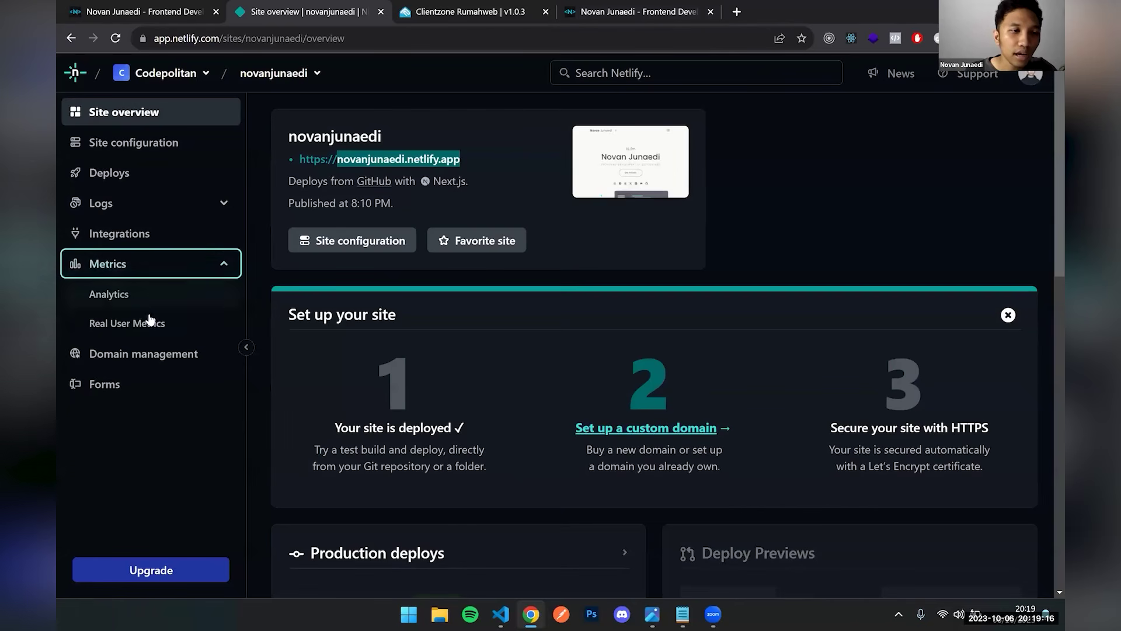
click(149, 295)
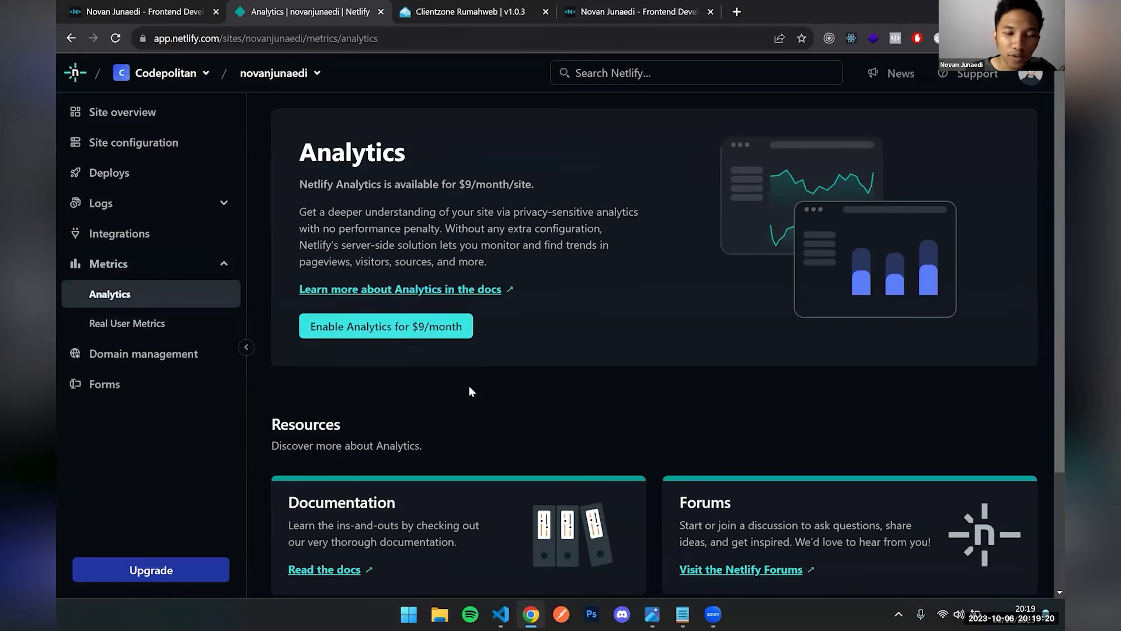
scroll(471, 395, down, 3)
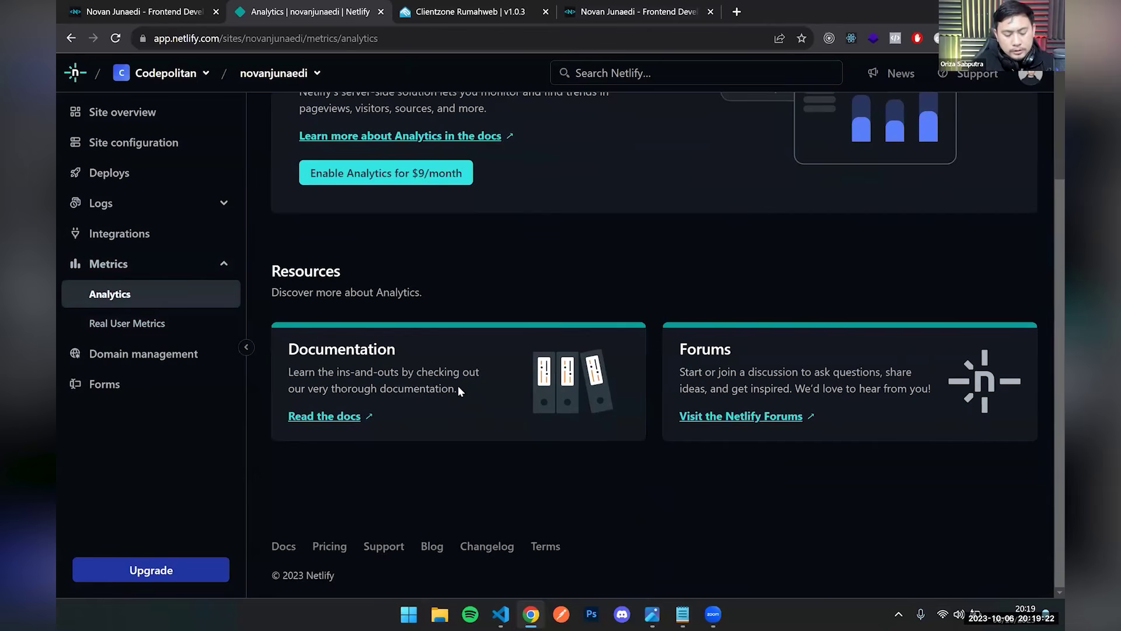
scroll(458, 385, up, 3)
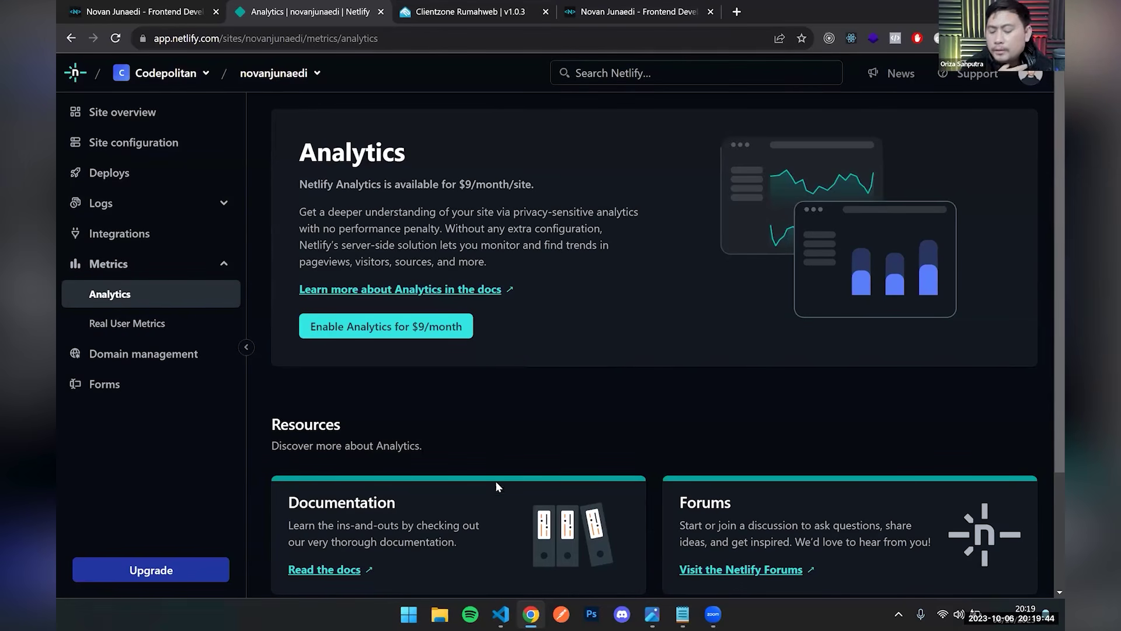
Switch to VS Code, open src/pages/_app.js and examine the google-analytics Script block.
click(500, 613)
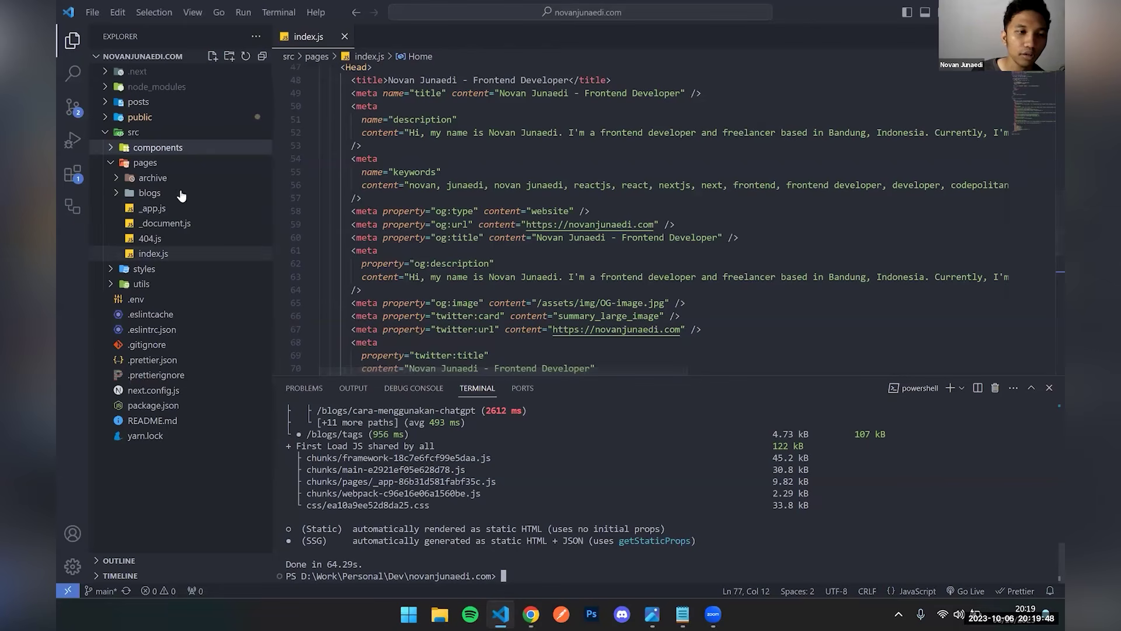
click(157, 209)
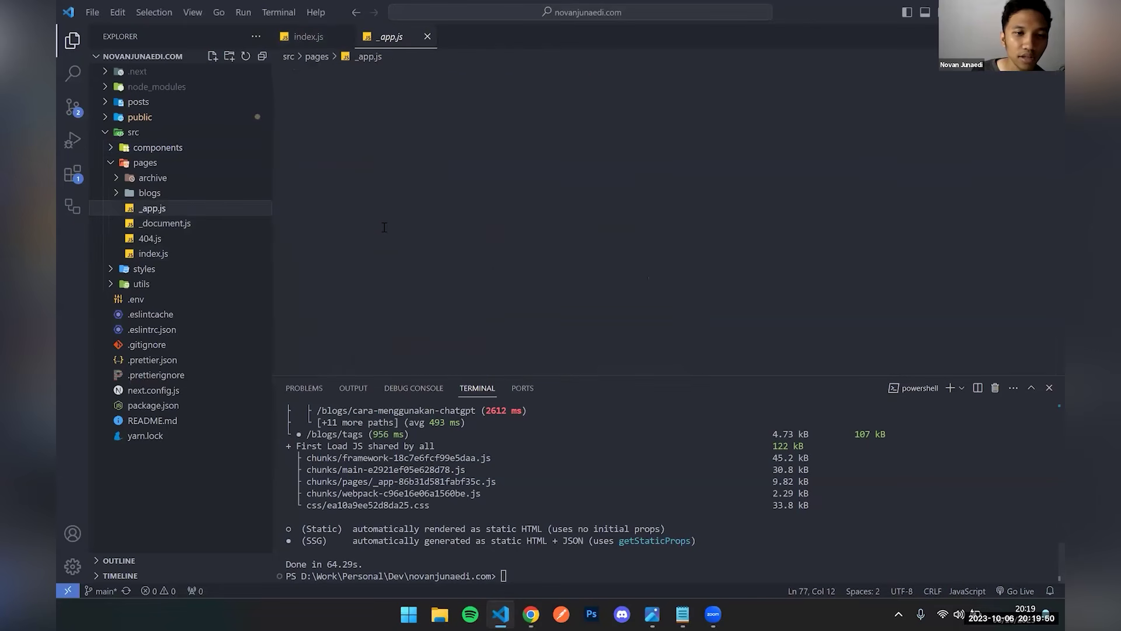
scroll(402, 244, down, 10)
scroll(403, 246, up, 3)
scroll(402, 246, up, 2)
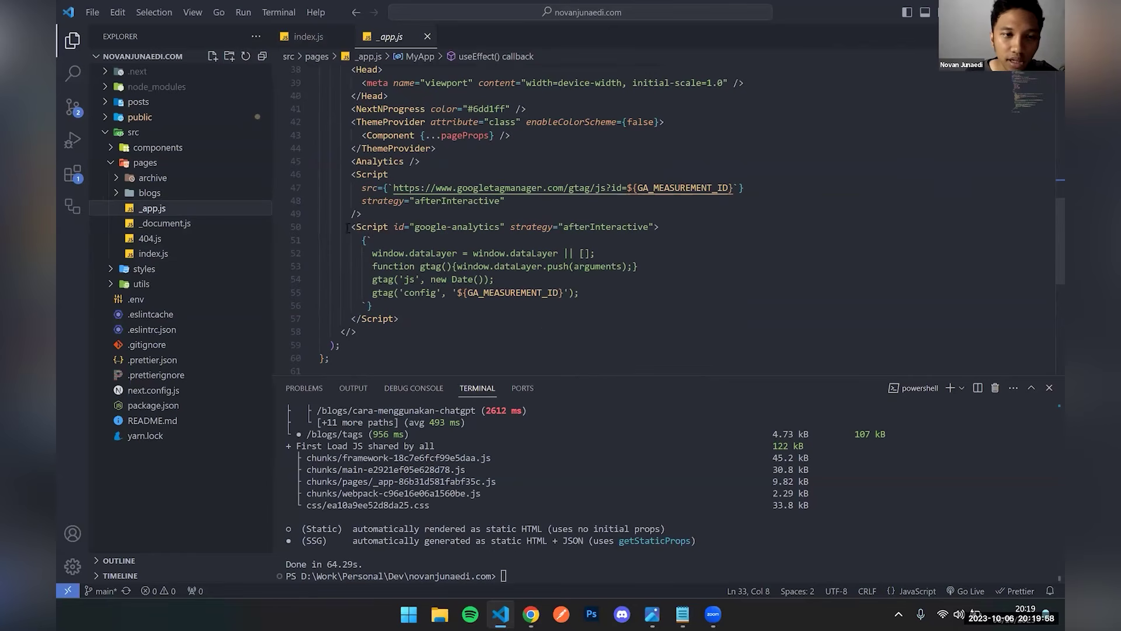
drag(355, 232, 403, 308)
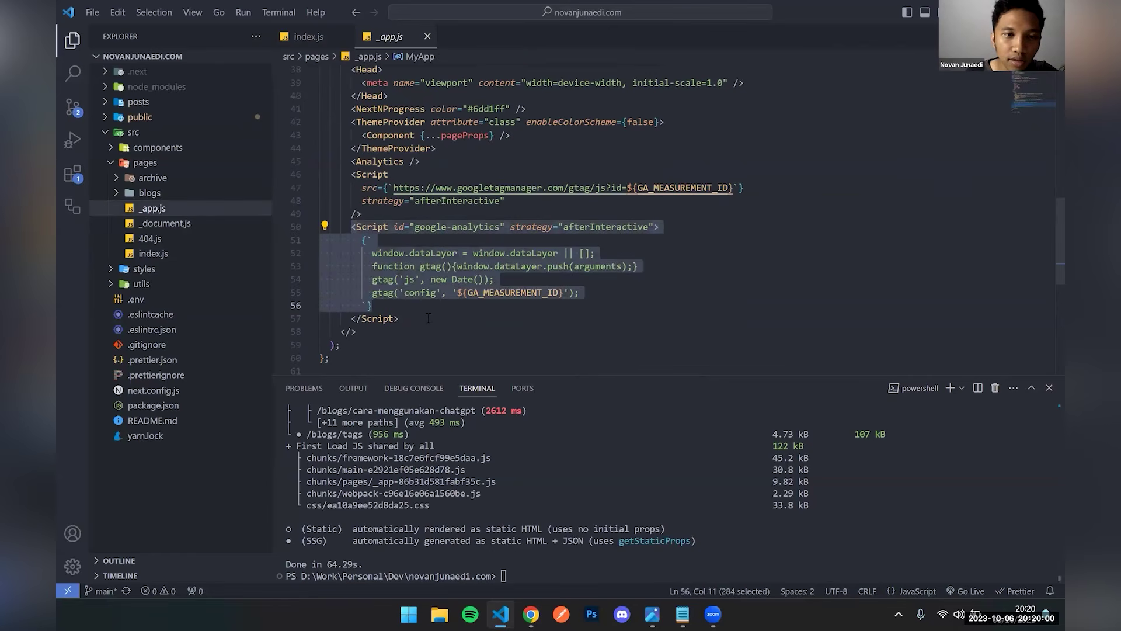
click(428, 318)
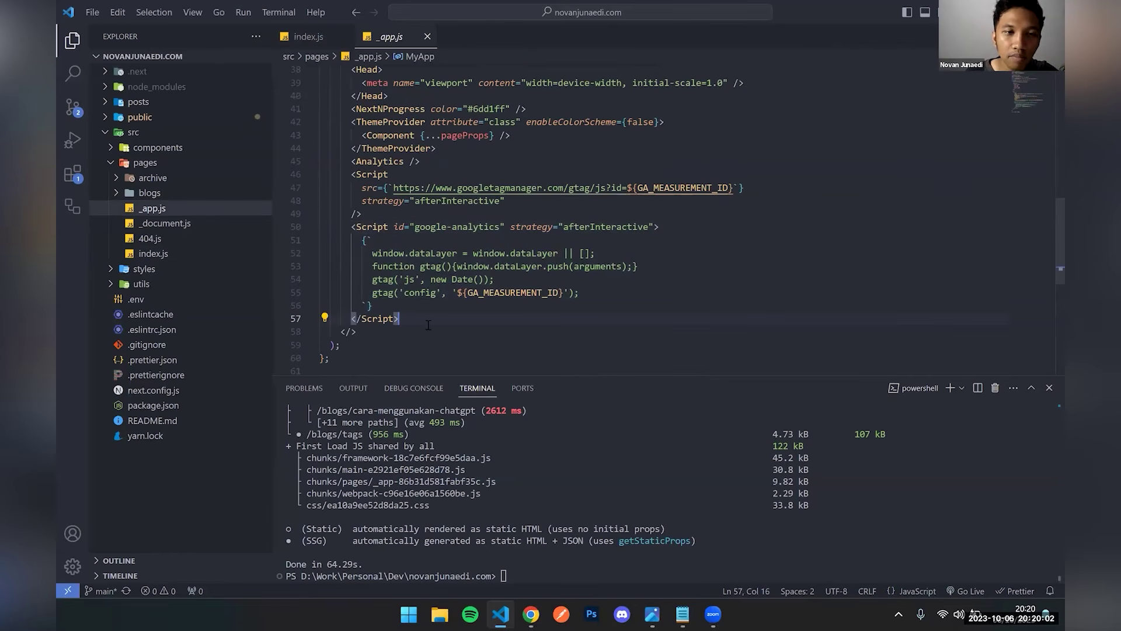
Examine where GA_MEASUREMENT_ID is defined in _app.js and how the Google Analytics scripts use it.
click(372, 230)
scroll(378, 240, up, 12)
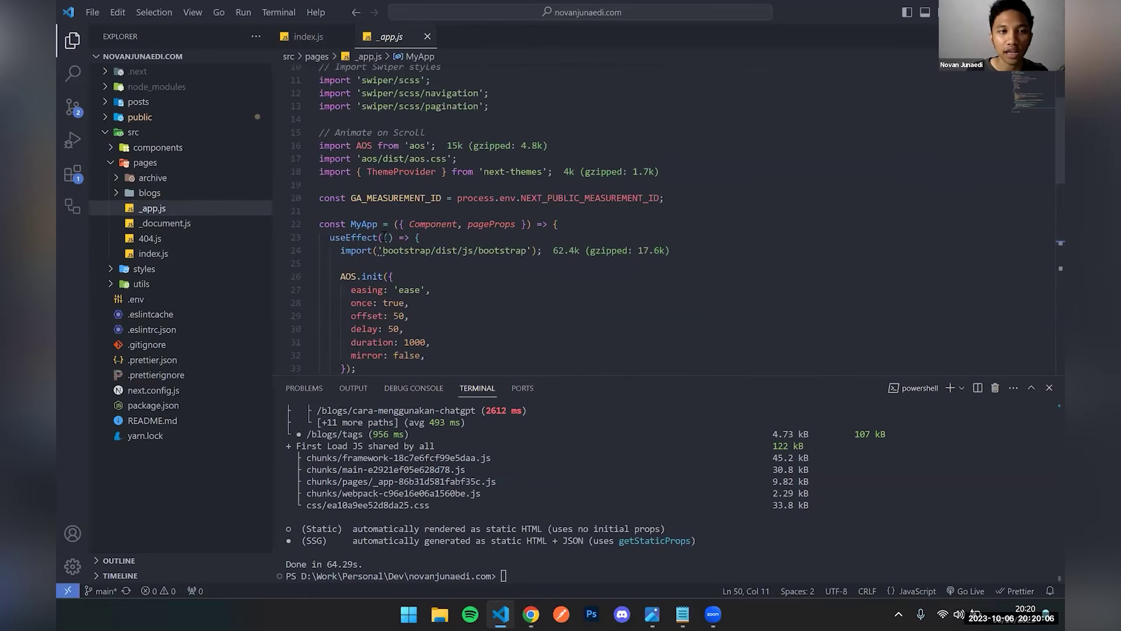
scroll(386, 229, down, 9)
scroll(386, 229, down, 6)
scroll(397, 243, up, 3)
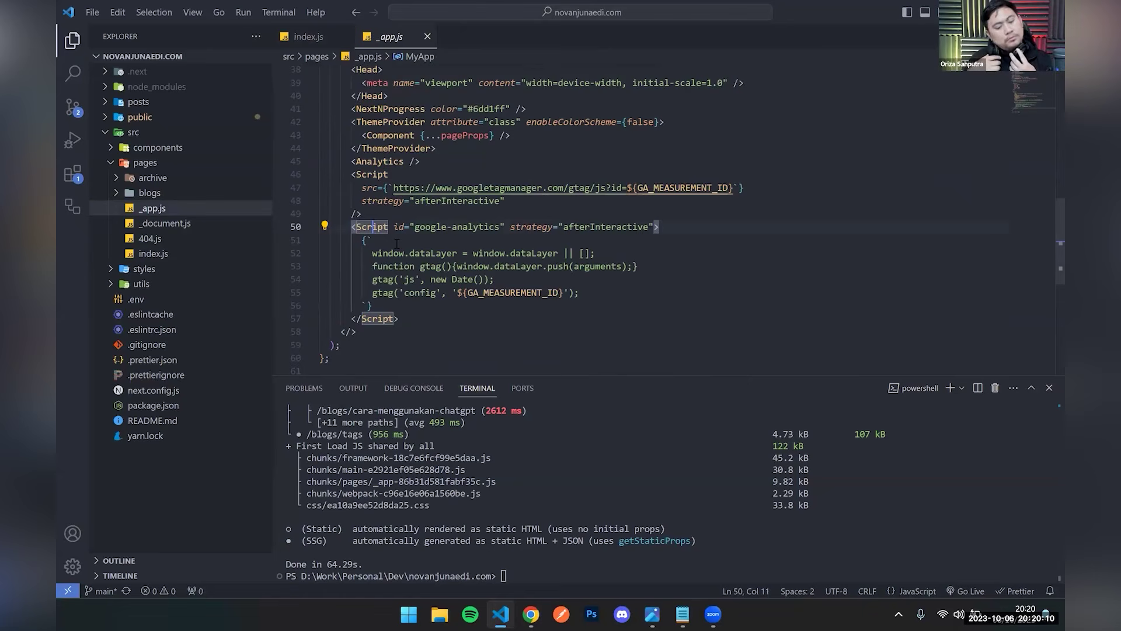
click(622, 302)
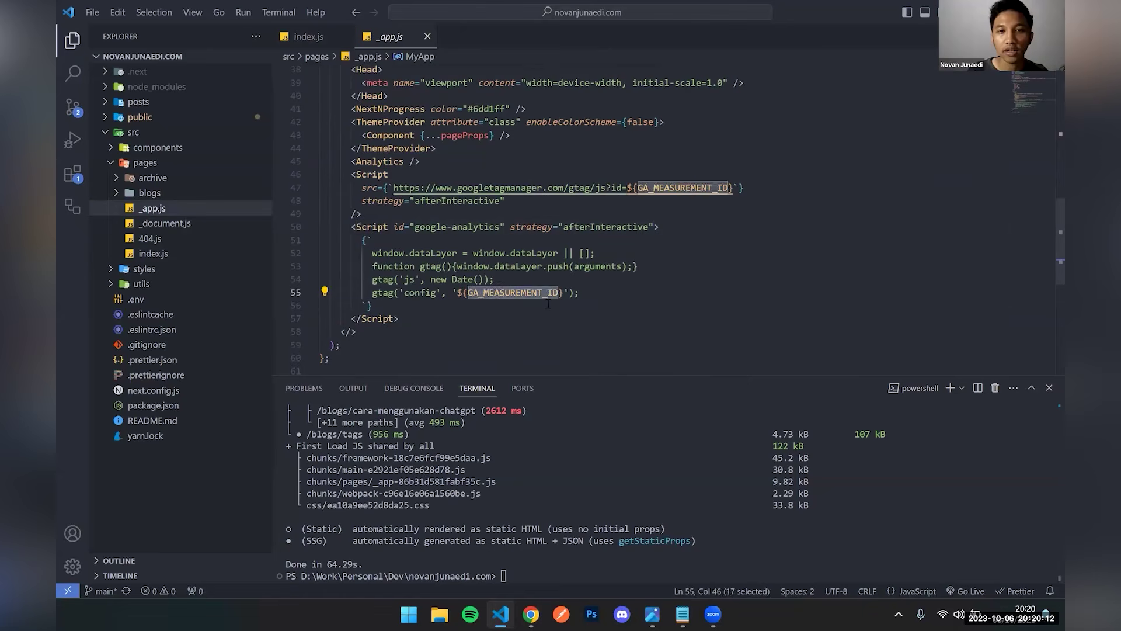
scroll(621, 302, up, 8)
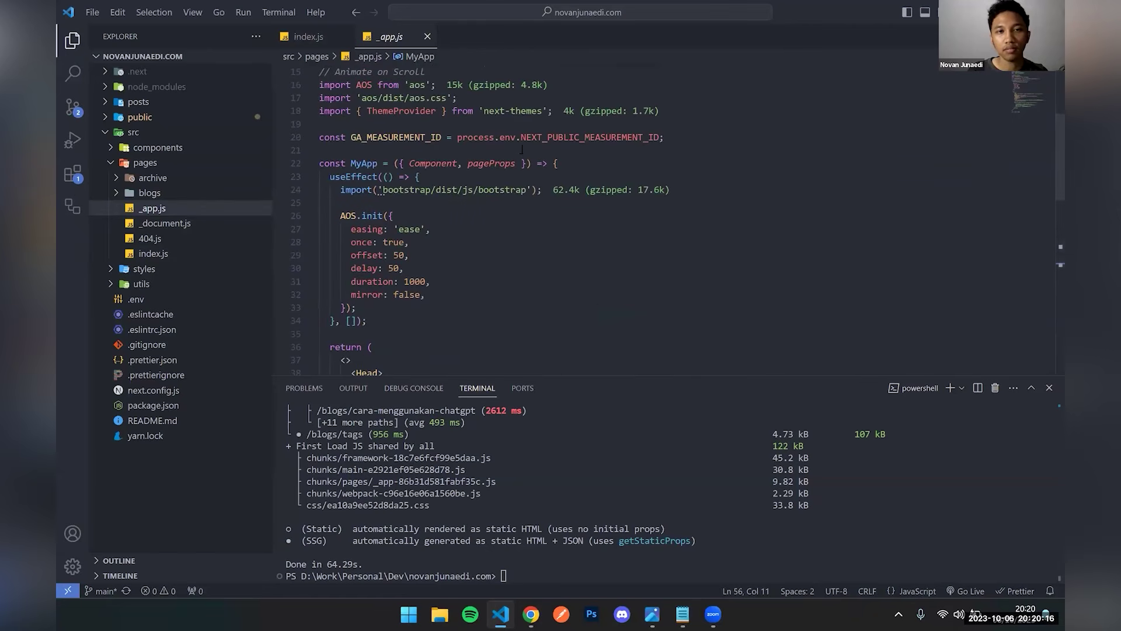
scroll(594, 259, down, 8)
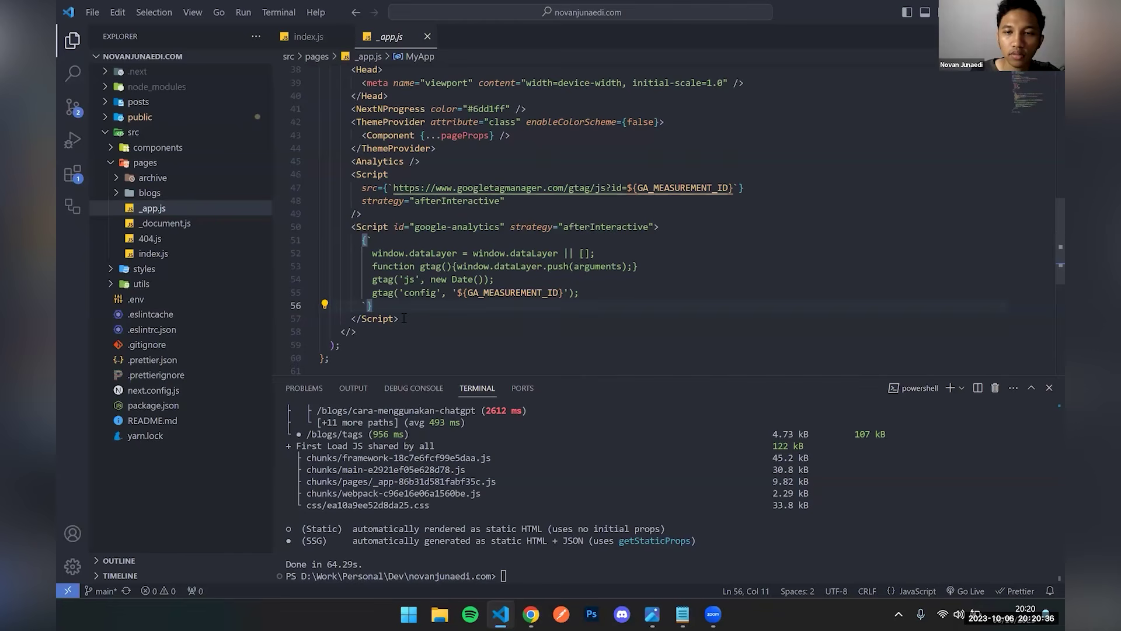
click(404, 318)
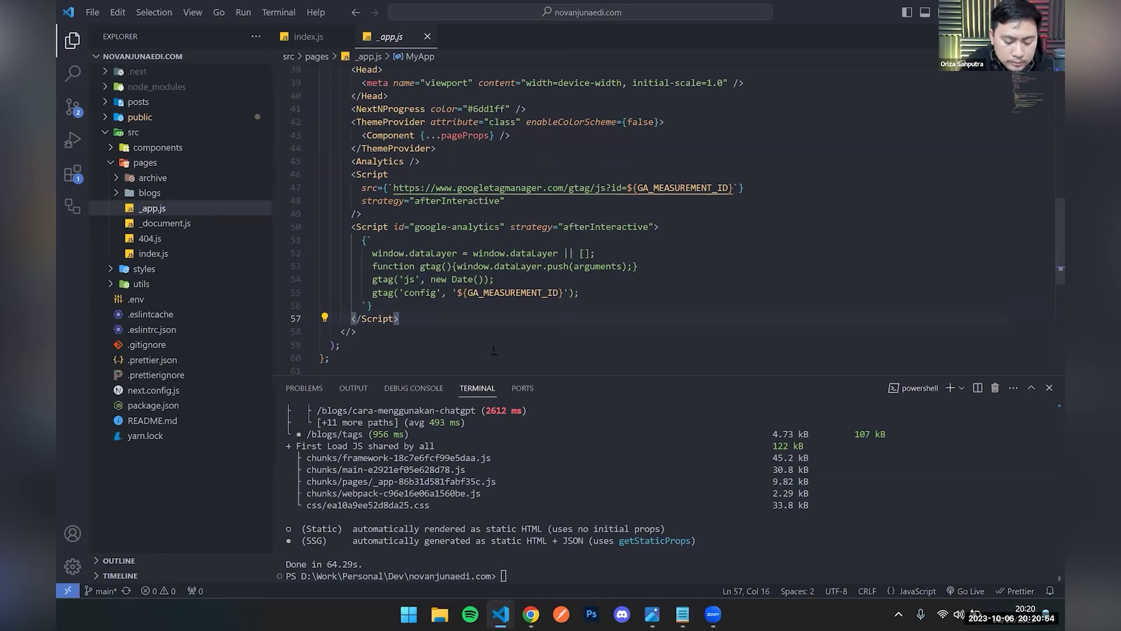
Switch back to Netlify in Chrome and open the published production deploy's details from the site overview.
click(531, 610)
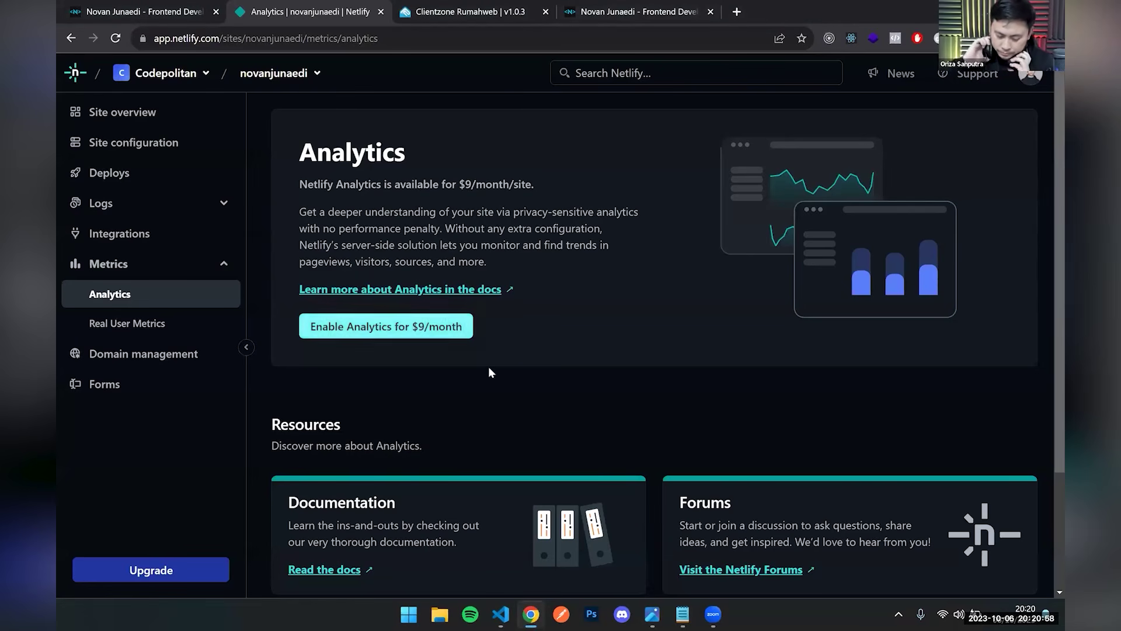
scroll(523, 281, down, 3)
scroll(523, 286, up, 3)
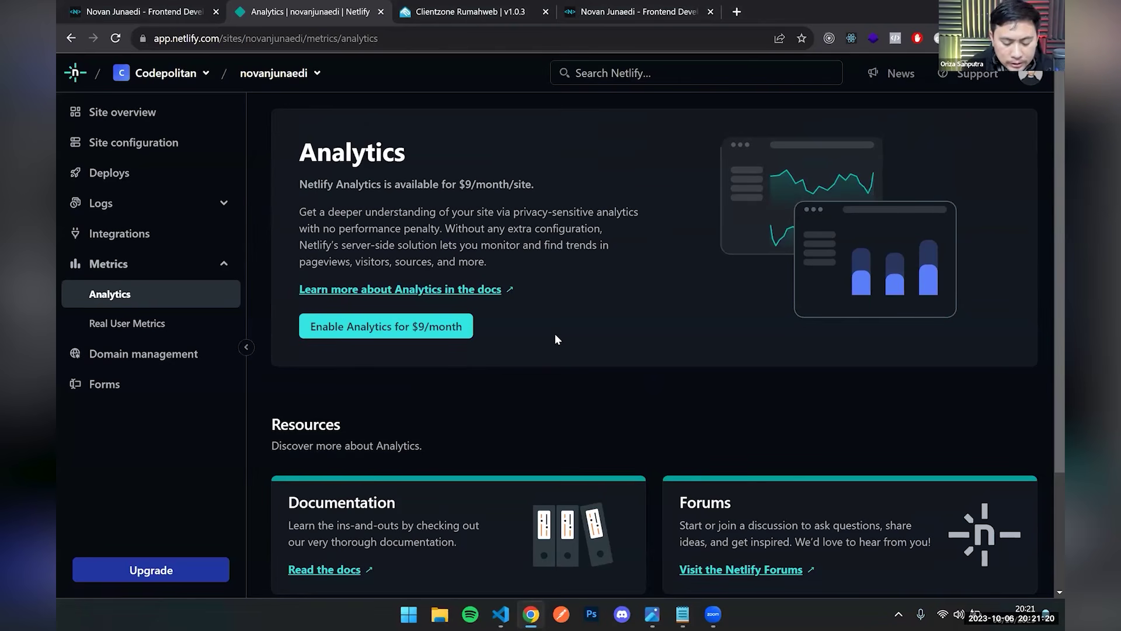
click(153, 117)
scroll(555, 241, down, 5)
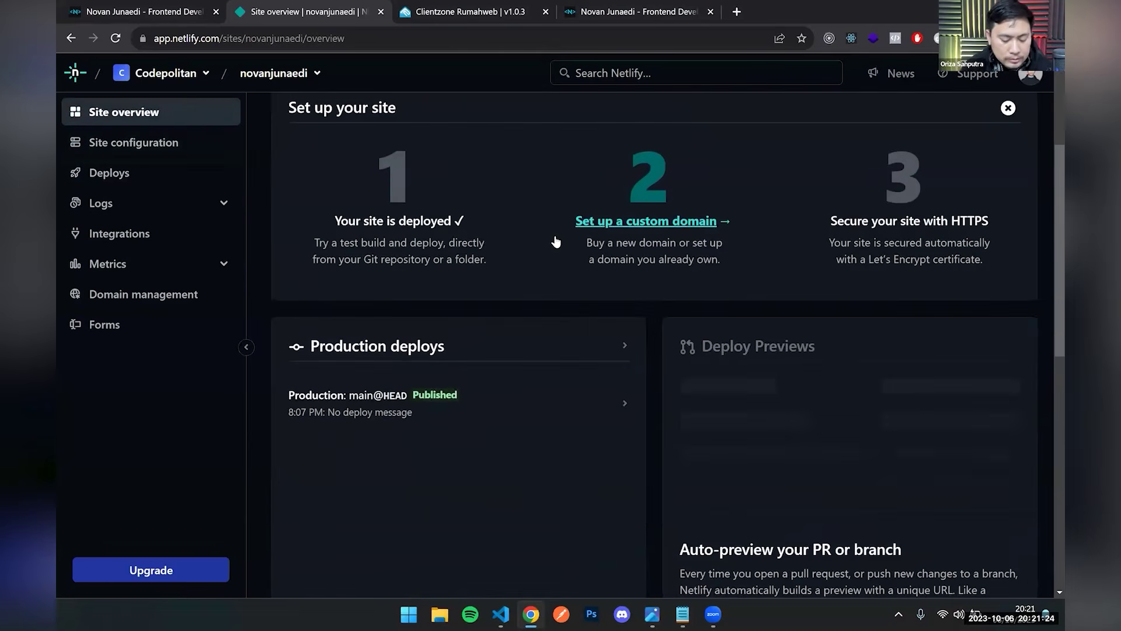
click(564, 341)
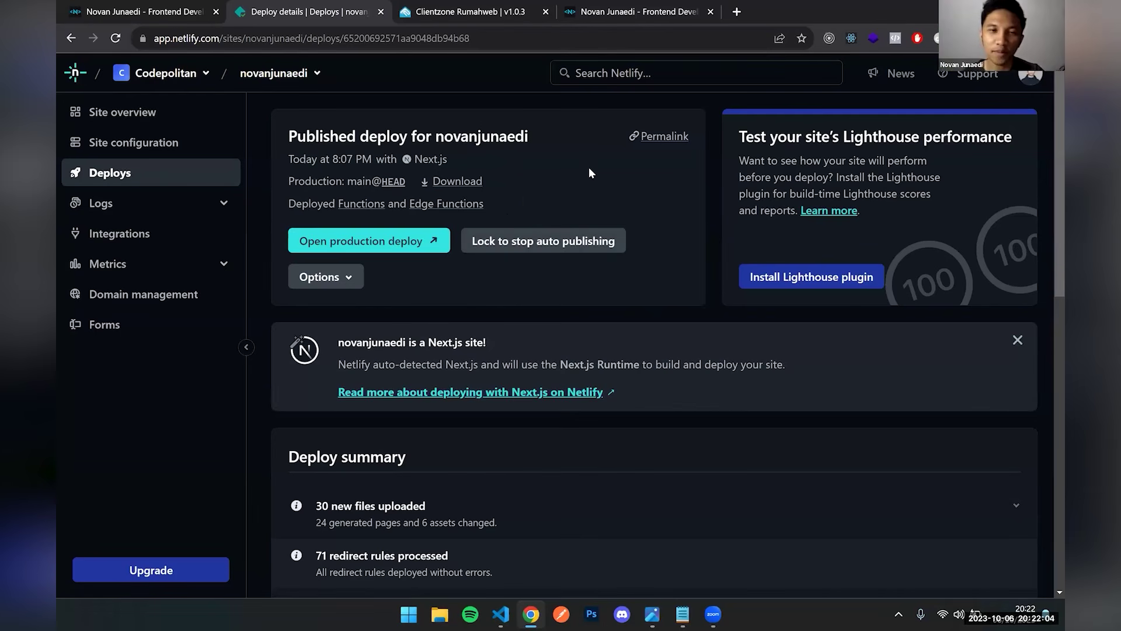
Check the live portfolio's hero and About me sections on the custom domain and return to the Netlify deploy details.
click(628, 5)
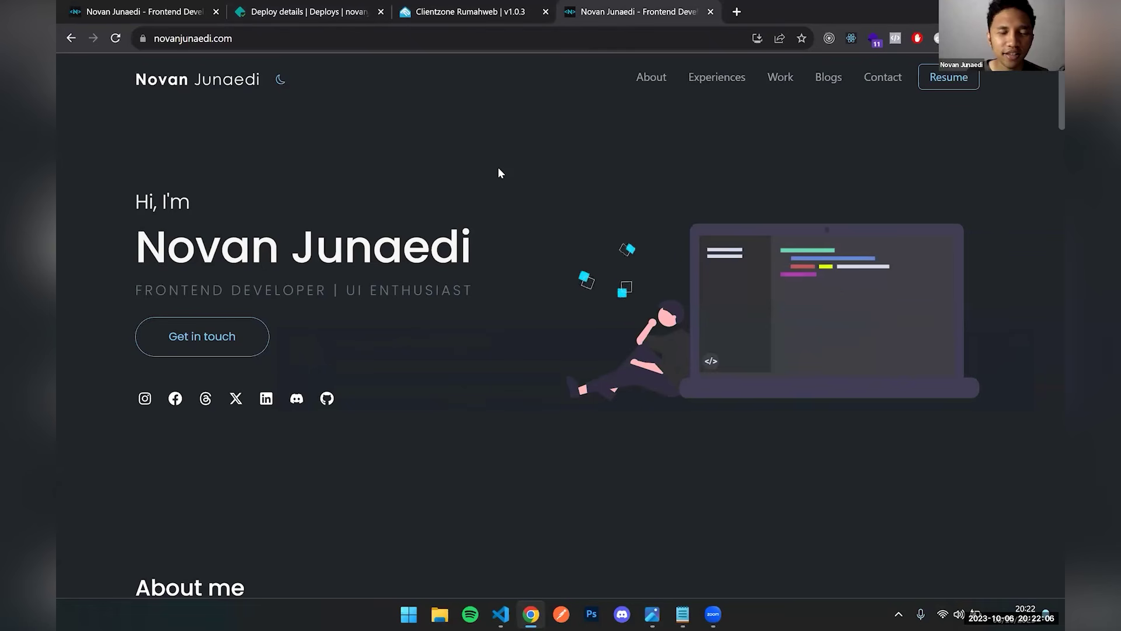
scroll(428, 150, down, 6)
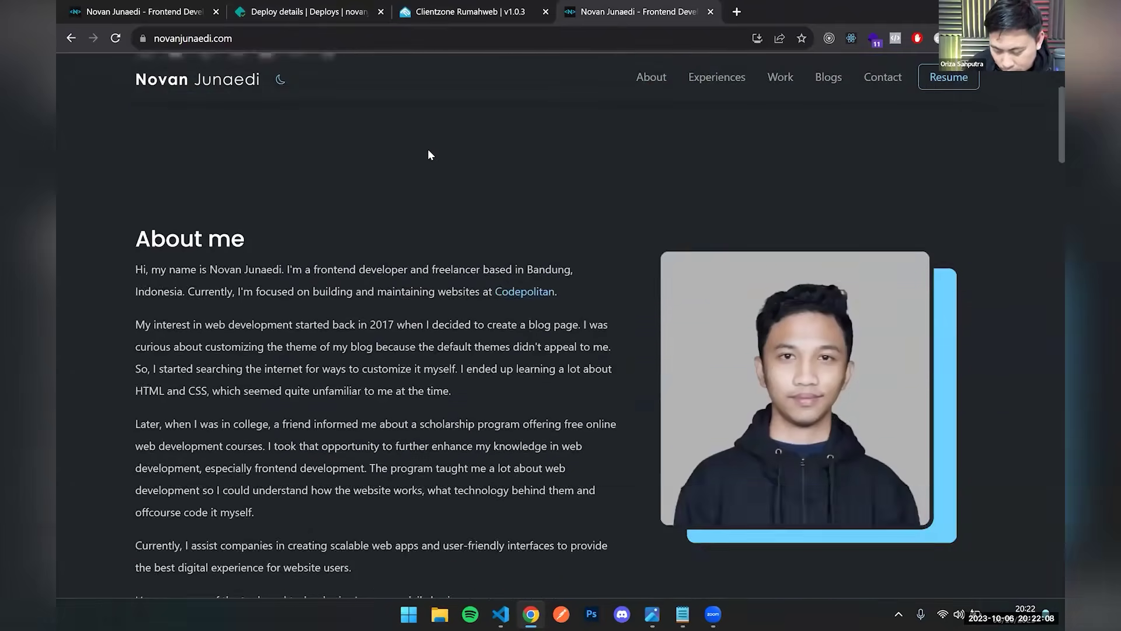
scroll(428, 150, up, 7)
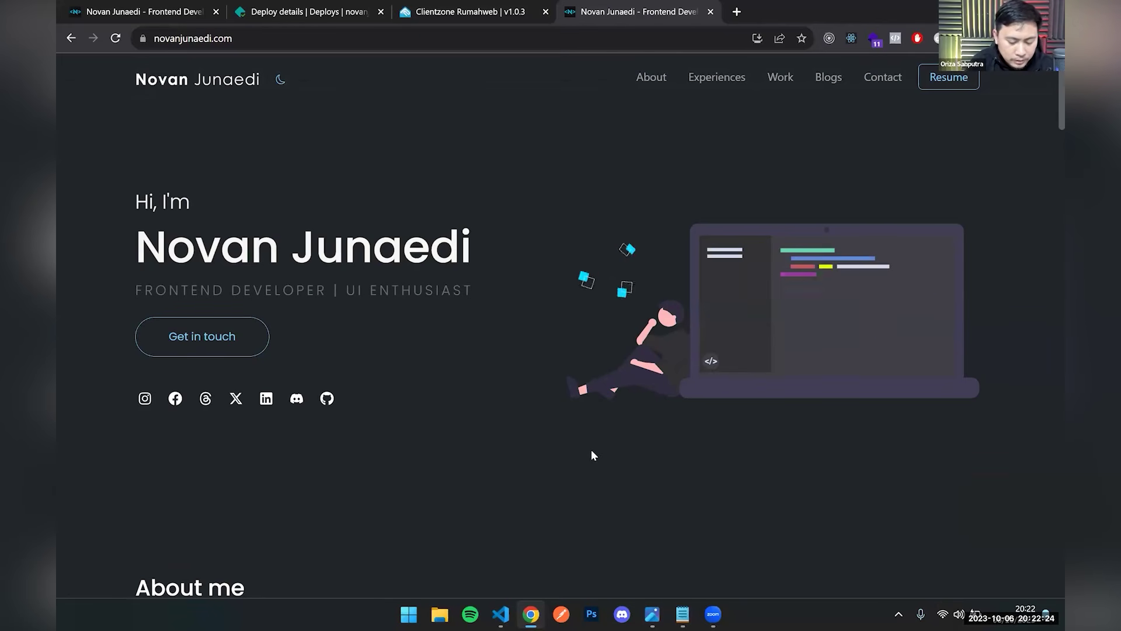
click(317, 5)
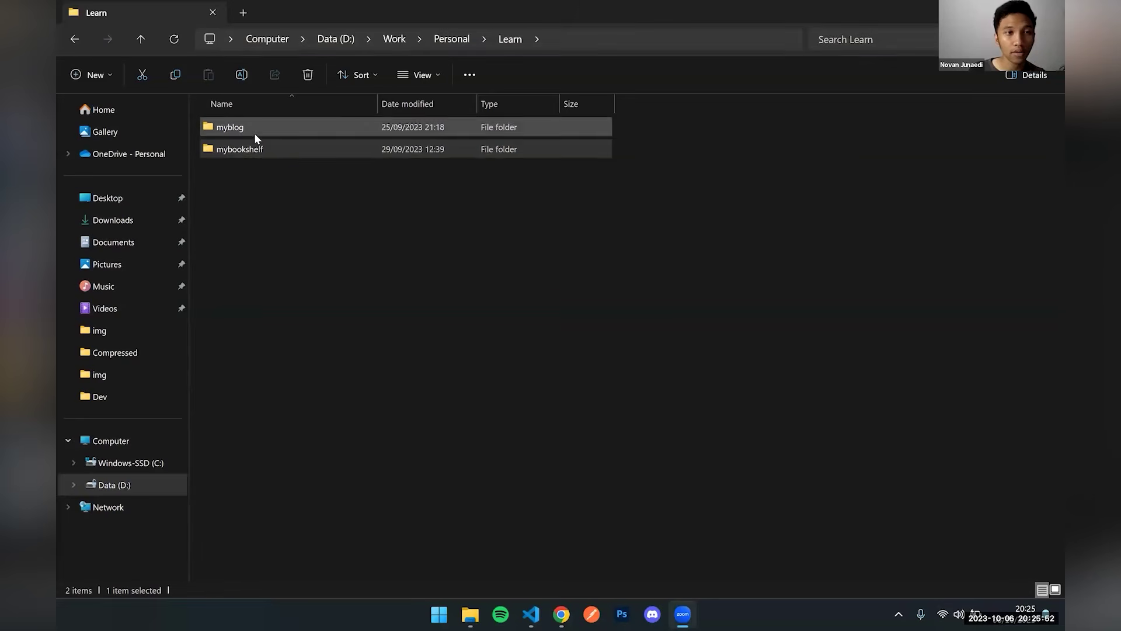
Open the mybookshelf folder from File Explorer in VS Code and close the dom.js, data.js and style.css editors.
click(265, 149)
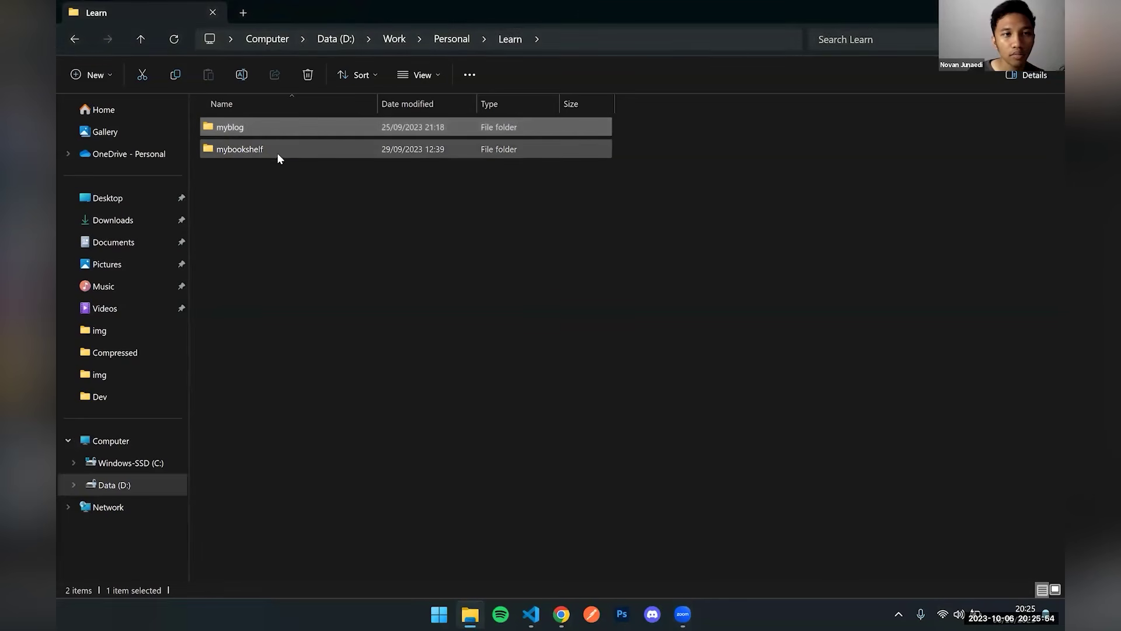
click(276, 152)
drag(278, 153, 445, 318)
drag(374, 157, 466, 292)
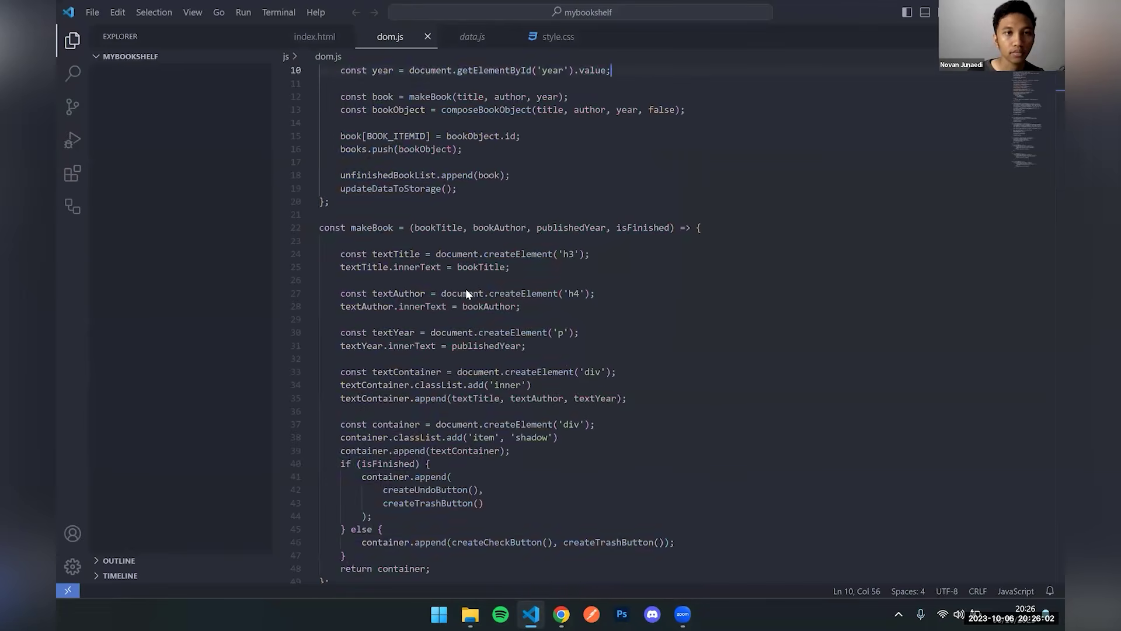
click(426, 38)
click(426, 37)
click(426, 37)
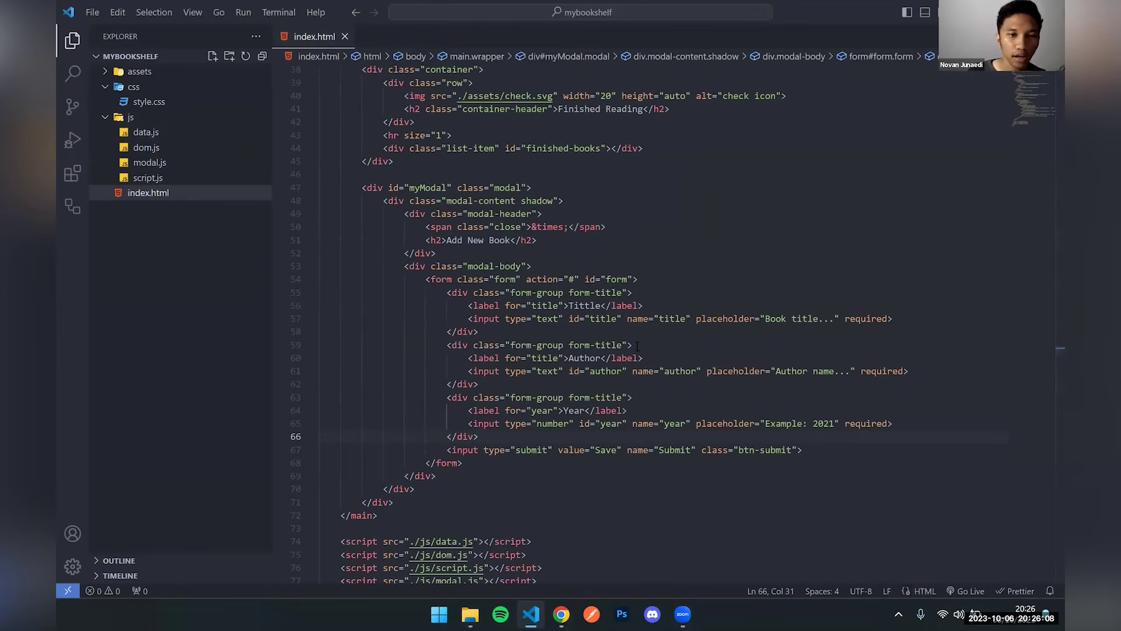
Examine the bookshelf markup in index.html and the styling rules in style.css.
scroll(637, 347, up, 10)
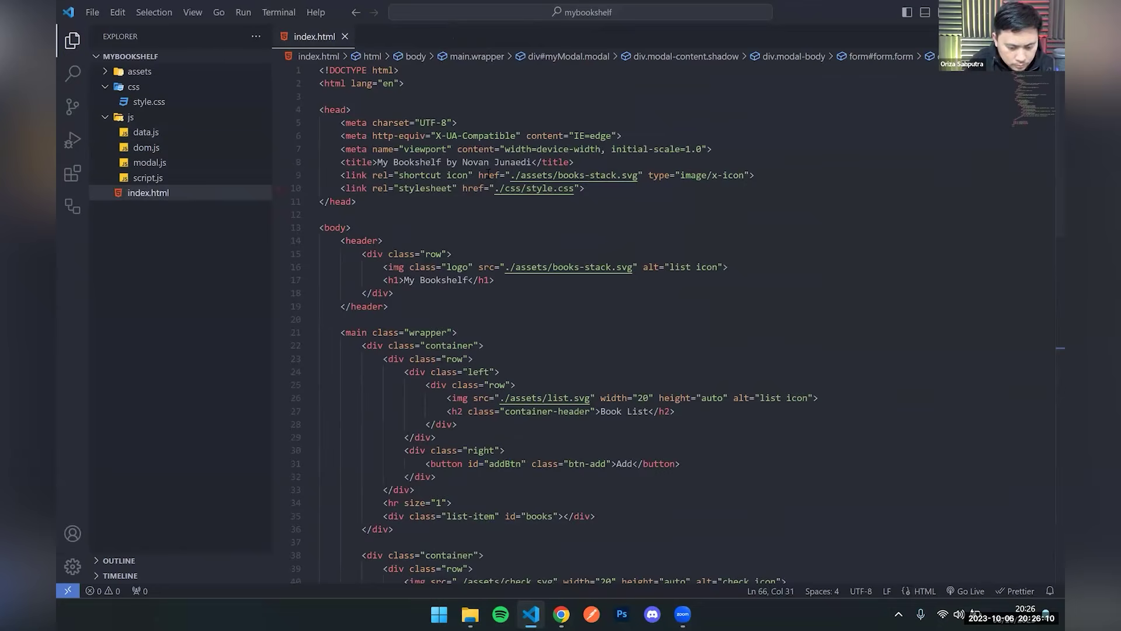
scroll(488, 172, down, 15)
scroll(509, 209, up, 8)
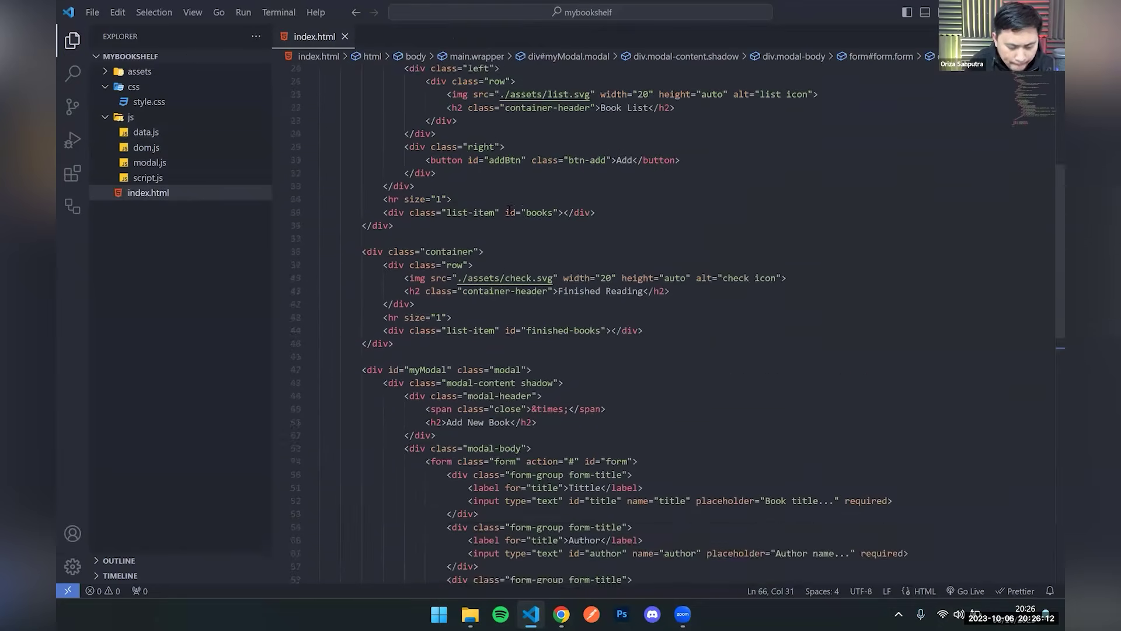
scroll(509, 209, up, 7)
click(149, 102)
scroll(582, 253, up, 8)
scroll(583, 252, up, 10)
scroll(582, 252, down, 15)
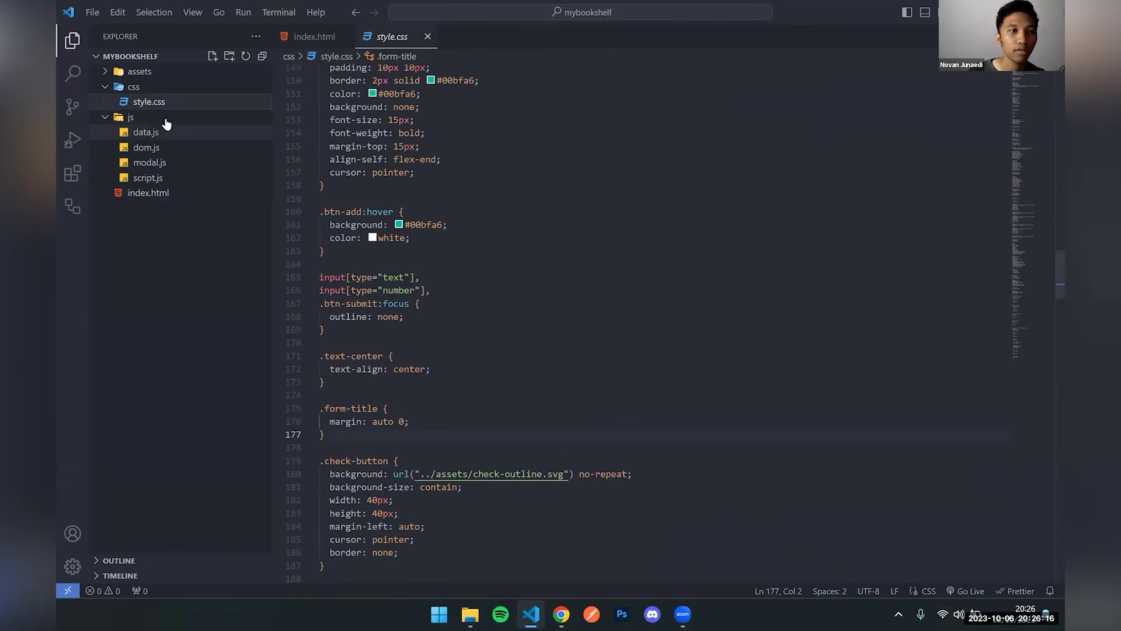
Look through the project's scripts in the js folder, including modal.js and dom.js.
click(165, 168)
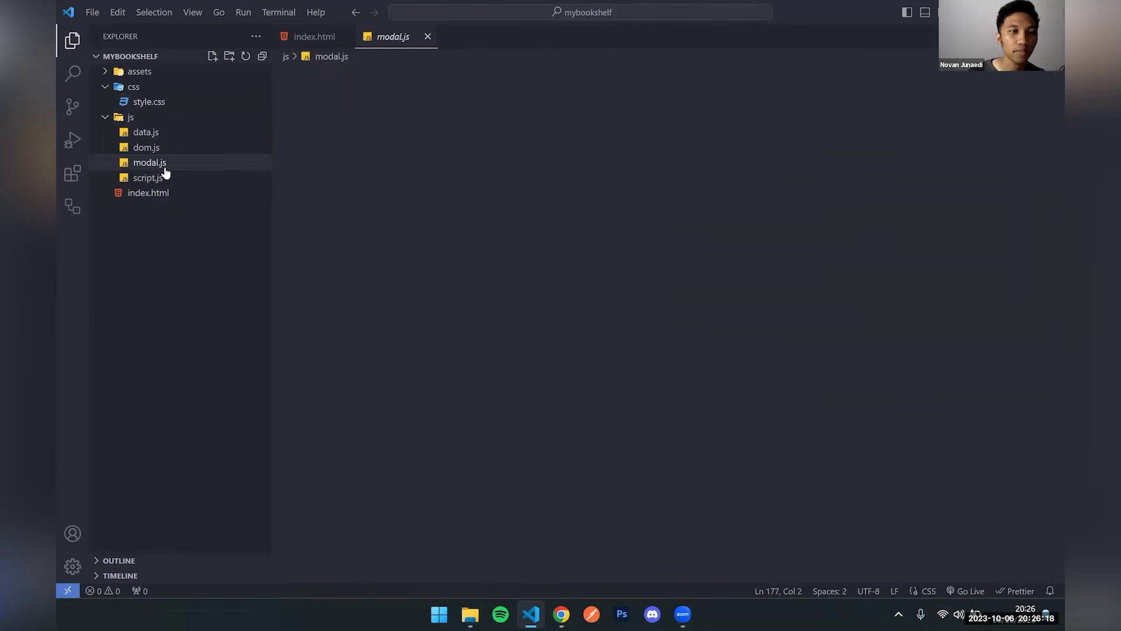
click(159, 178)
click(155, 163)
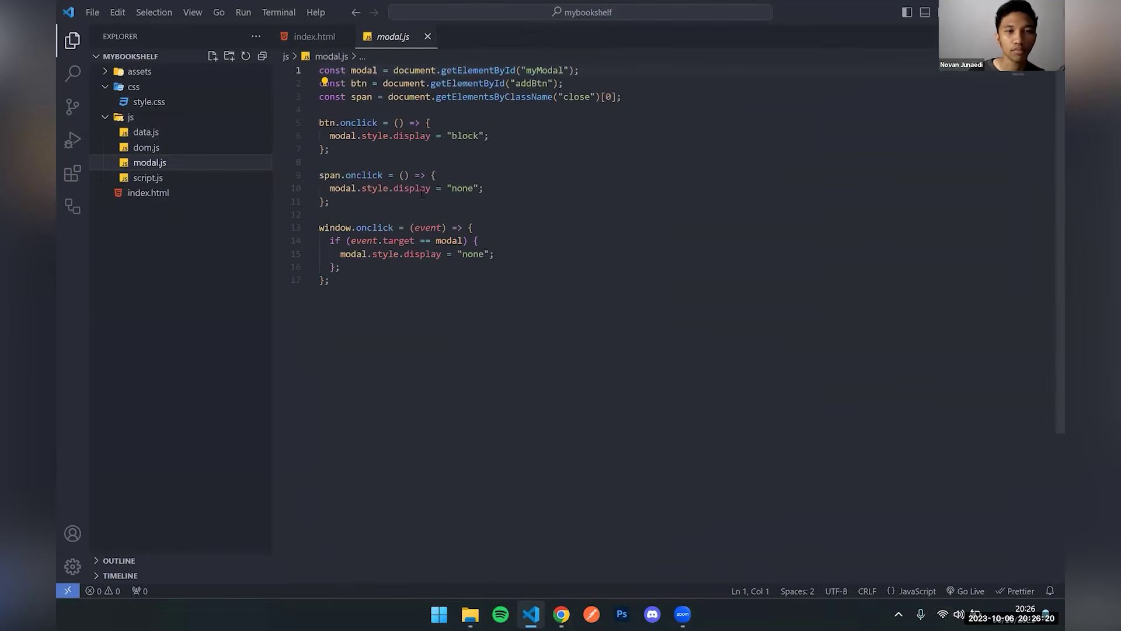
click(156, 138)
click(155, 149)
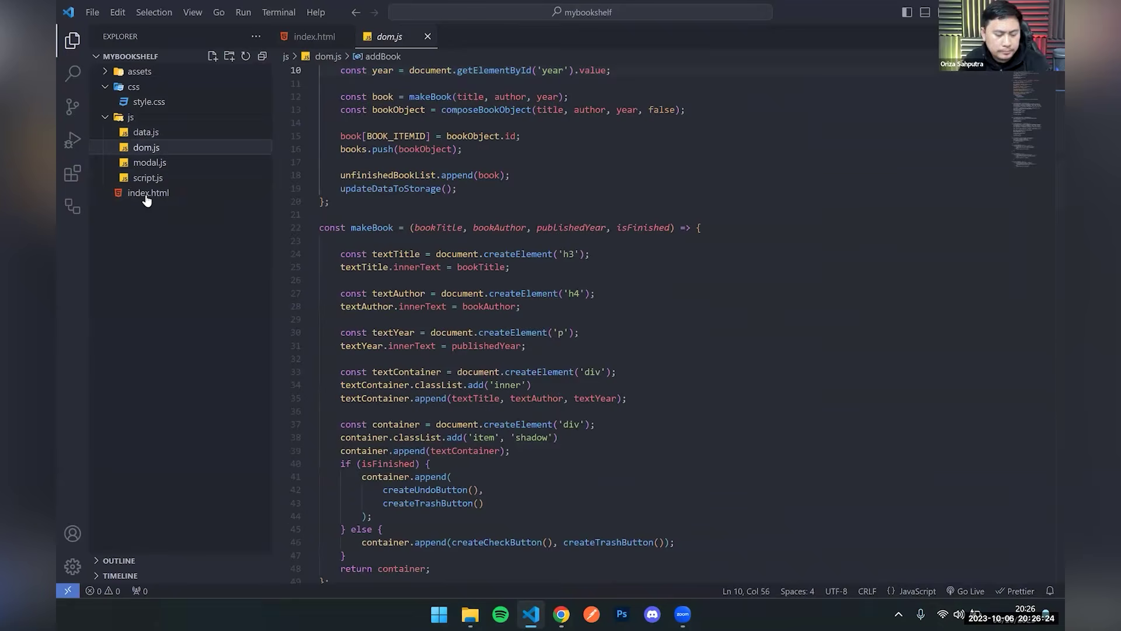
Reopen index.html and launch it in the browser with Live Server.
click(146, 194)
right_click(550, 348)
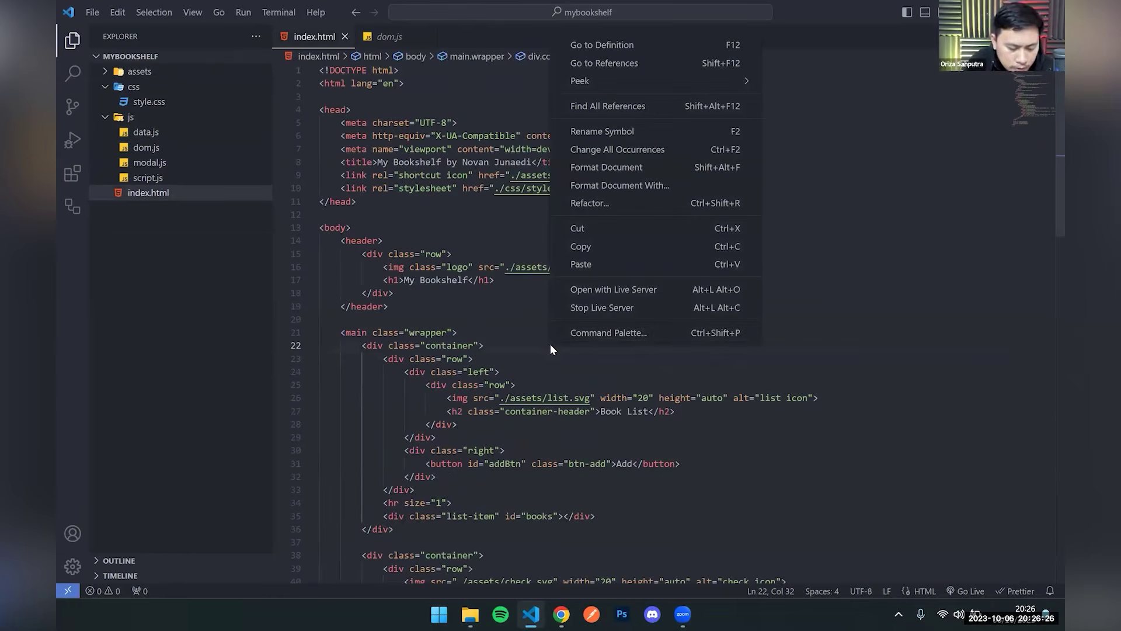
click(578, 363)
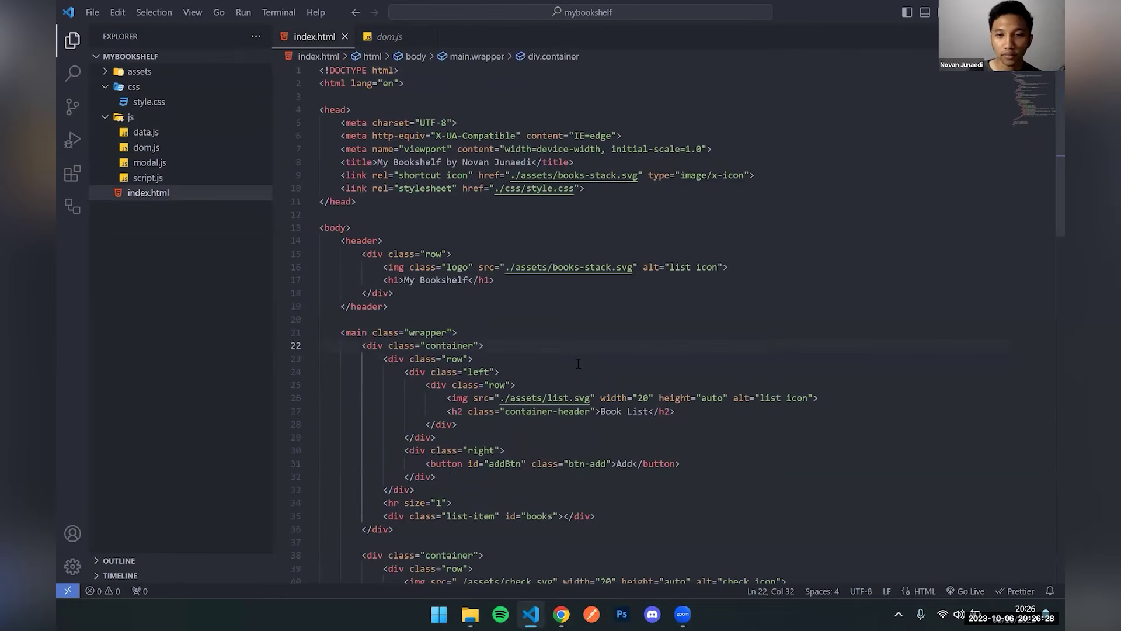
right_click(564, 340)
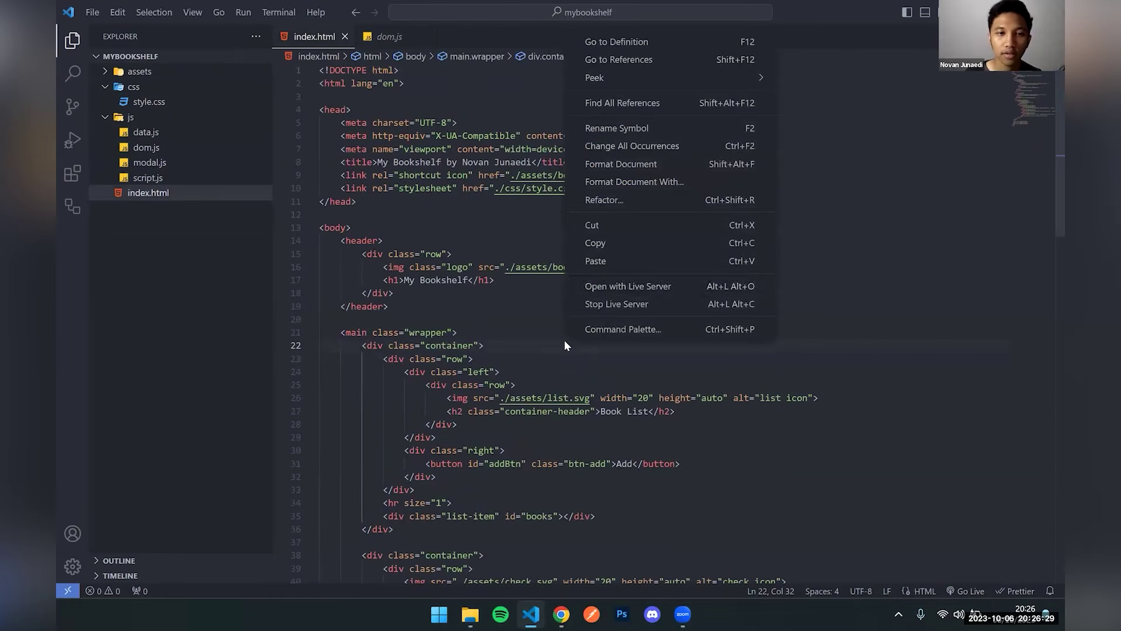
click(647, 291)
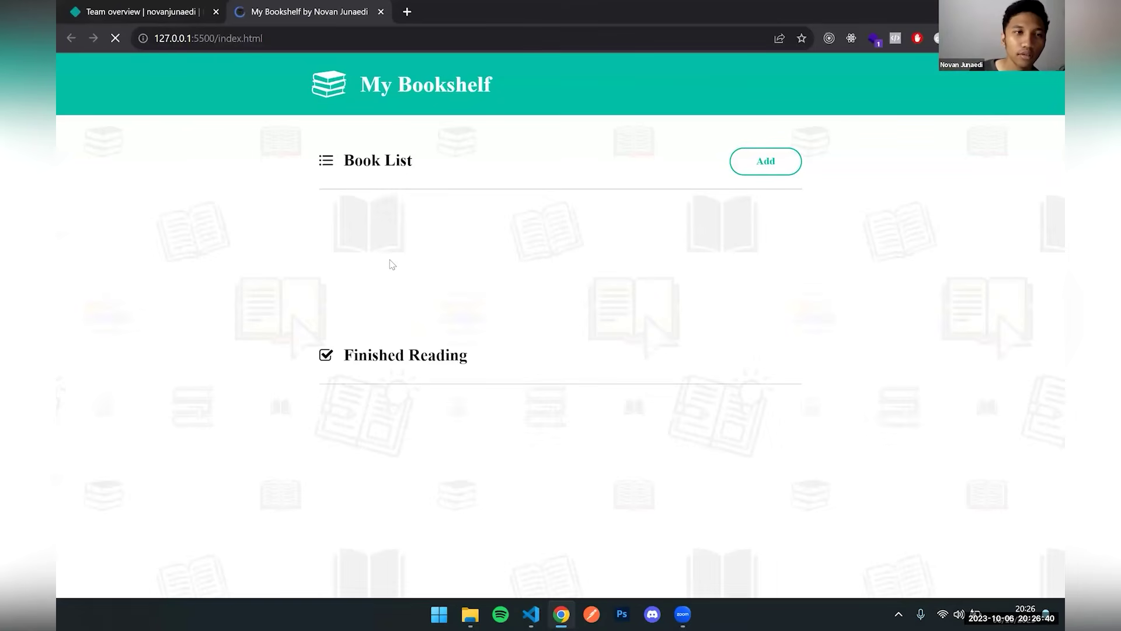
Check the local bookshelf page's Add New Book form and close it again without saving a book.
click(532, 614)
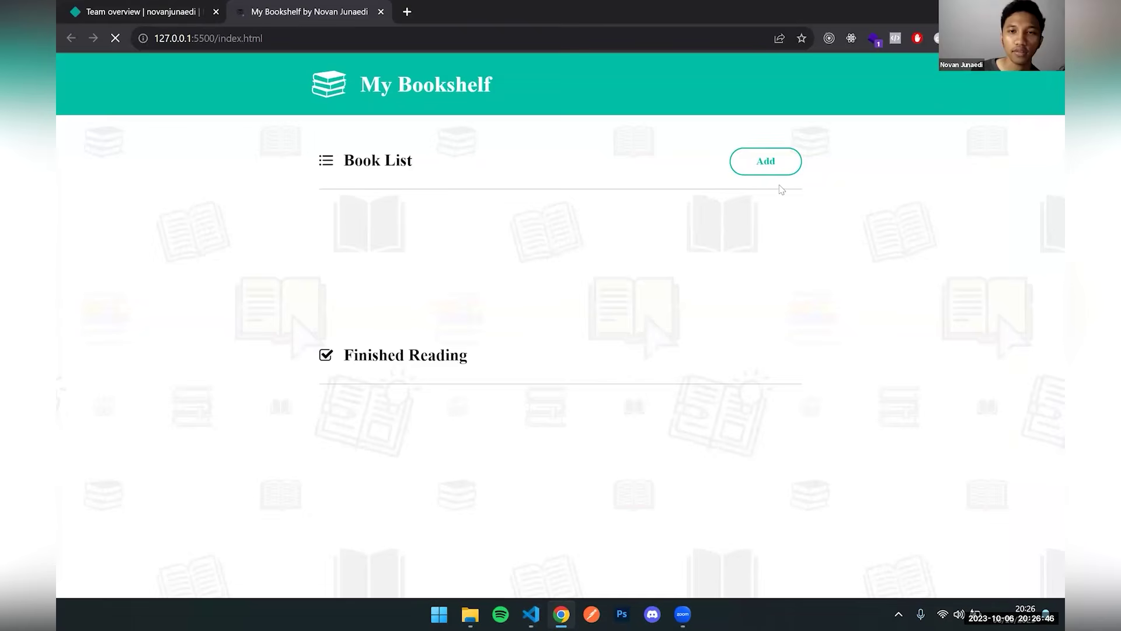
click(759, 166)
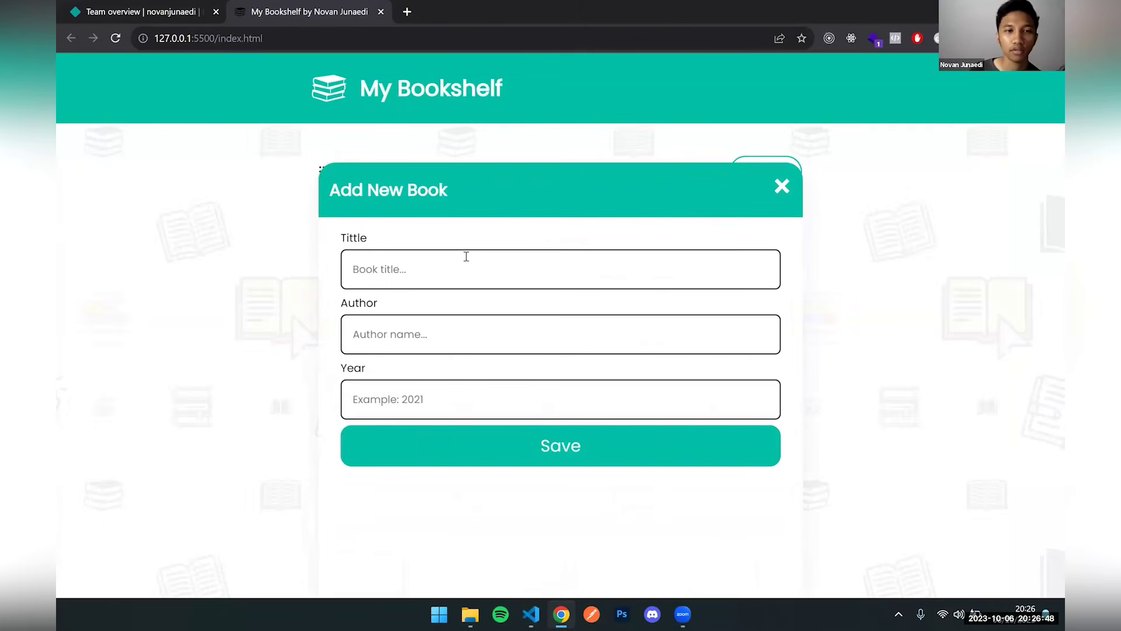
click(781, 186)
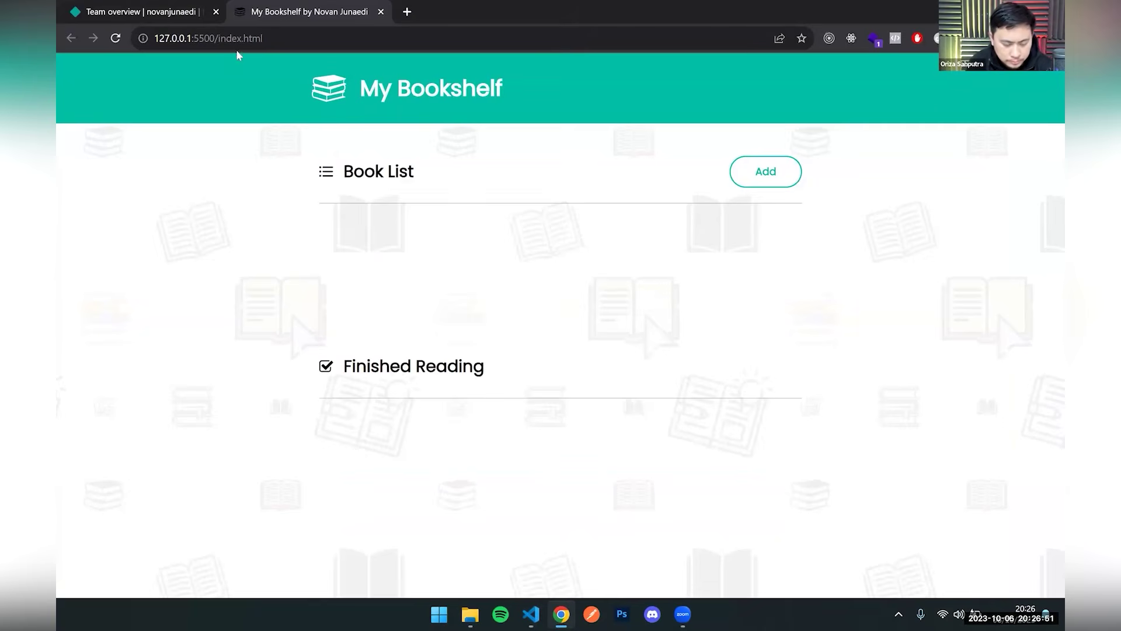
Return to the Netlify team overview and start adding a new site with manual deployment.
click(169, 11)
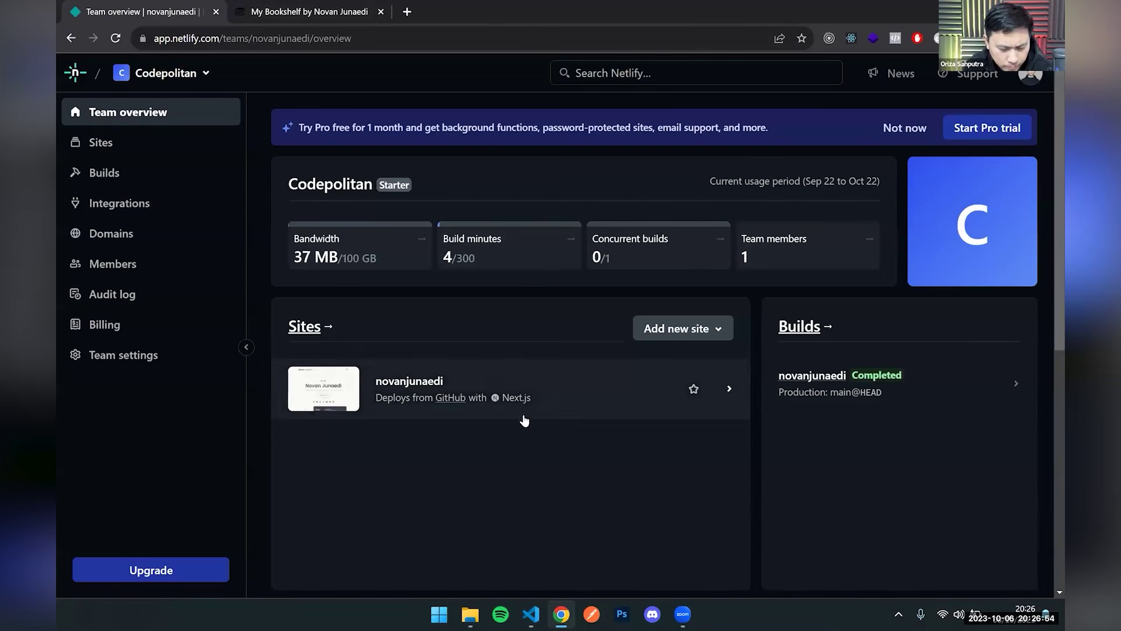
click(678, 332)
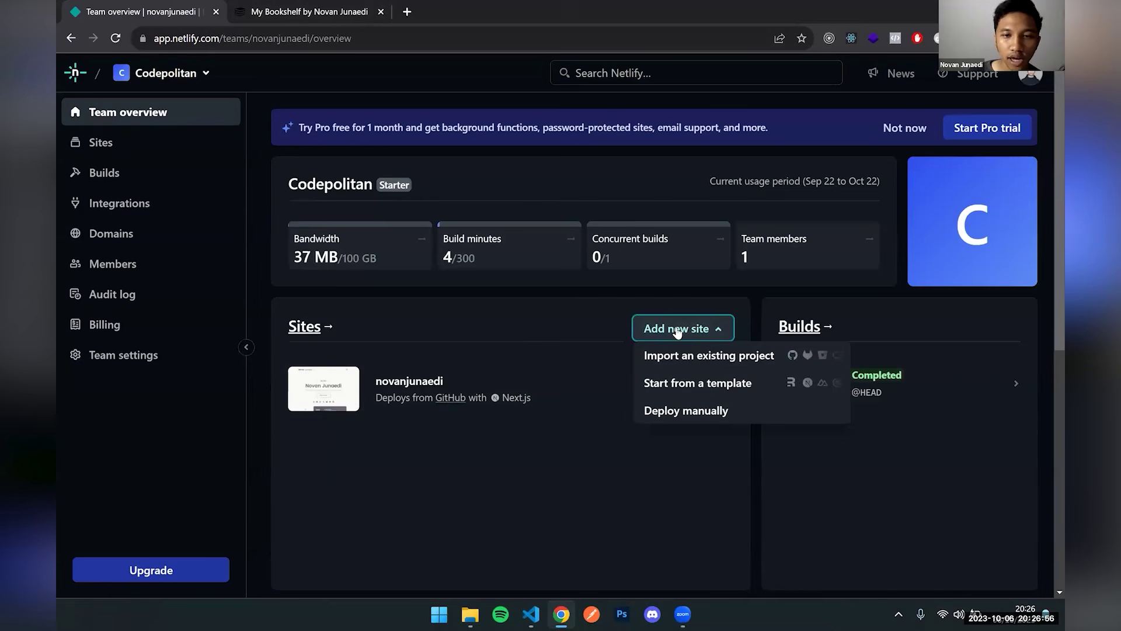
click(672, 411)
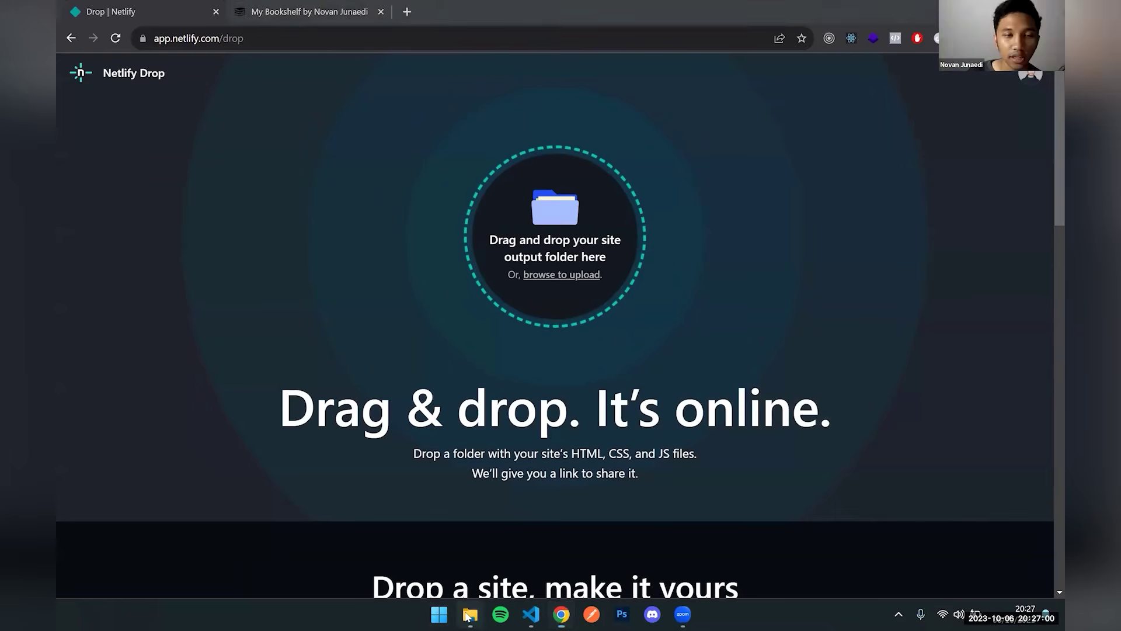
Upload the mybookshelf folder from the Learn directory in File Explorer to Netlify Drop to deploy it.
click(470, 613)
click(283, 119)
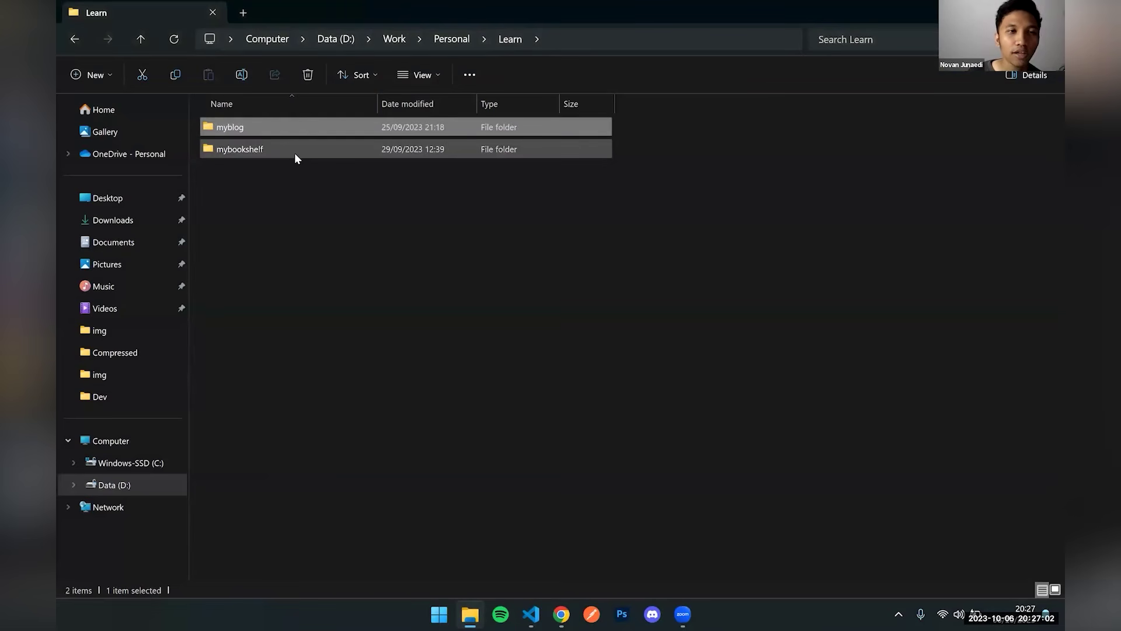
click(294, 152)
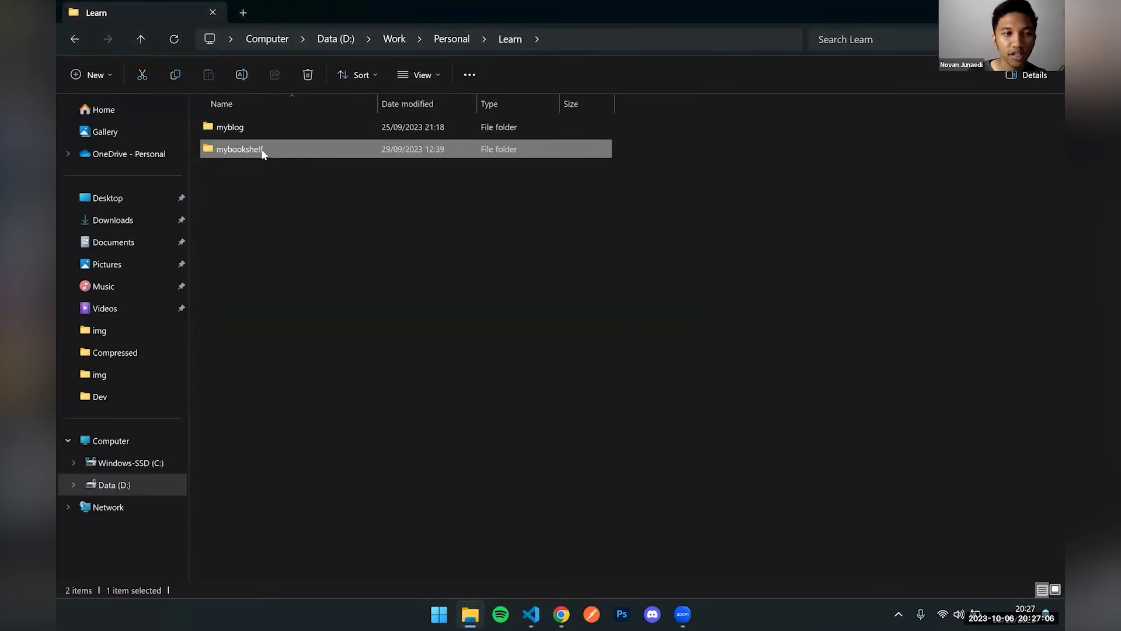
drag(264, 153, 535, 231)
key(alt+Tab)
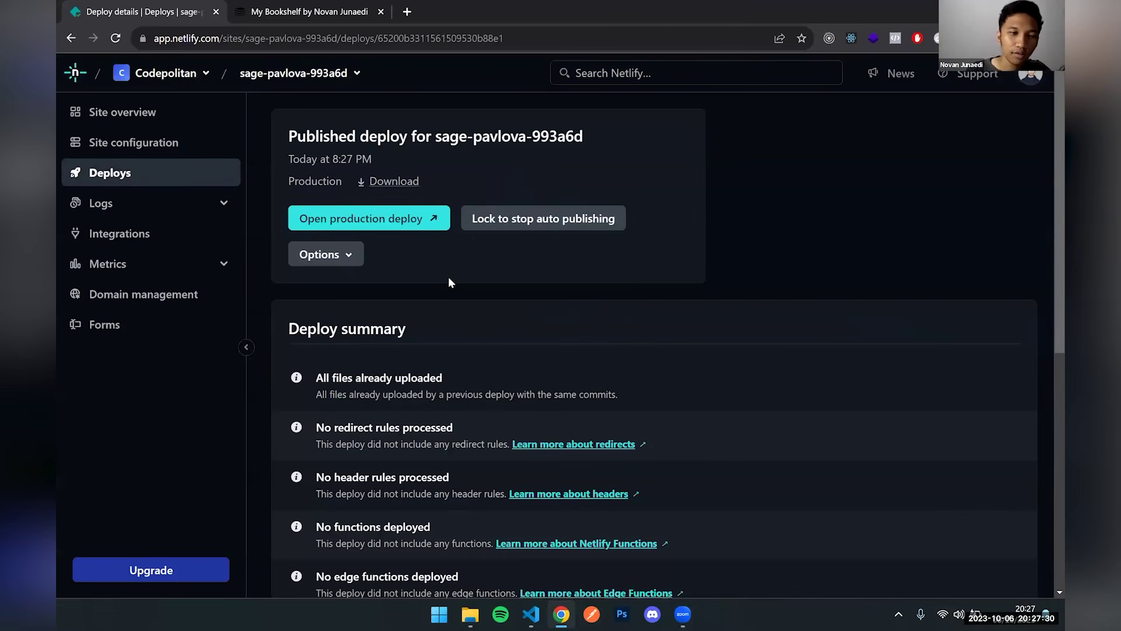
Review the new site's deploy summary and deploy log, and open its production deploy.
scroll(425, 334, down, 8)
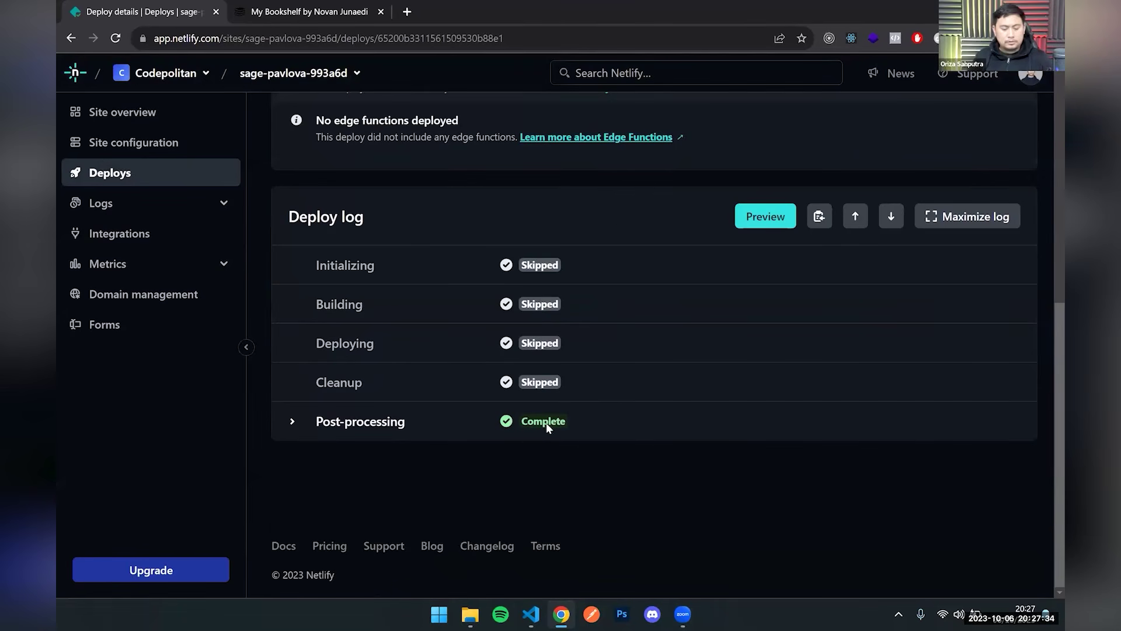
scroll(485, 488, up, 8)
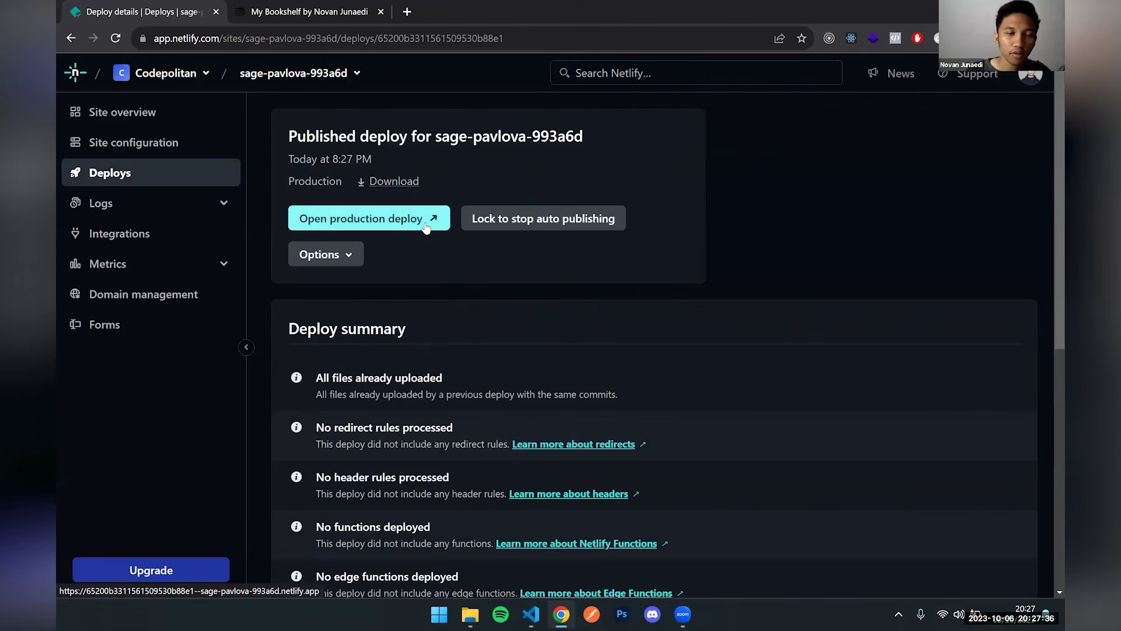
scroll(439, 316, down, 8)
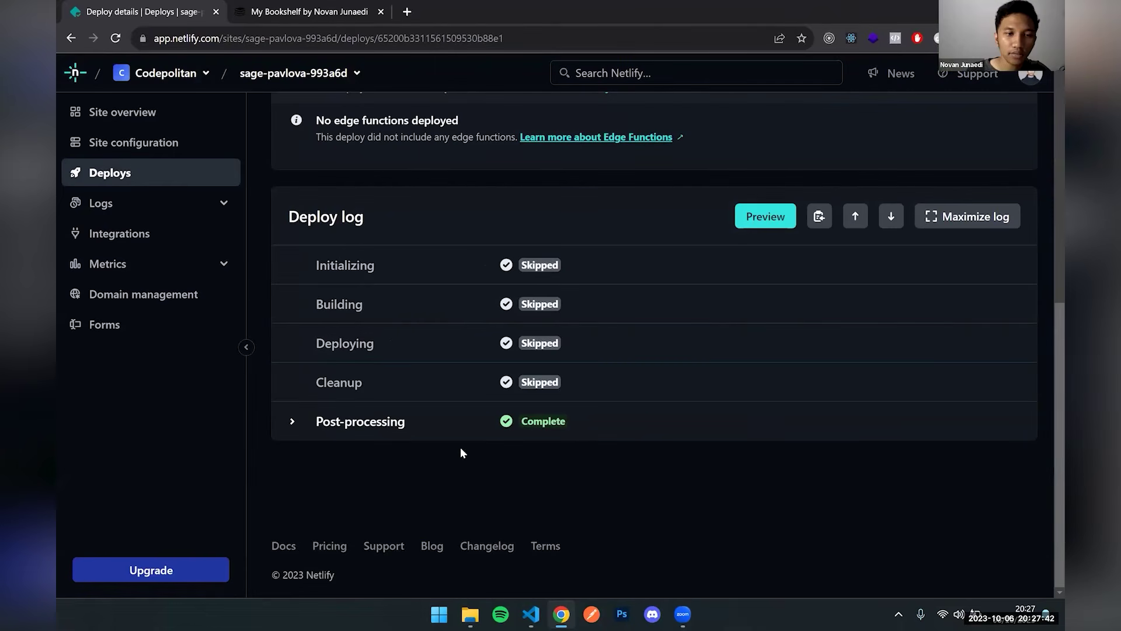
scroll(460, 450, up, 8)
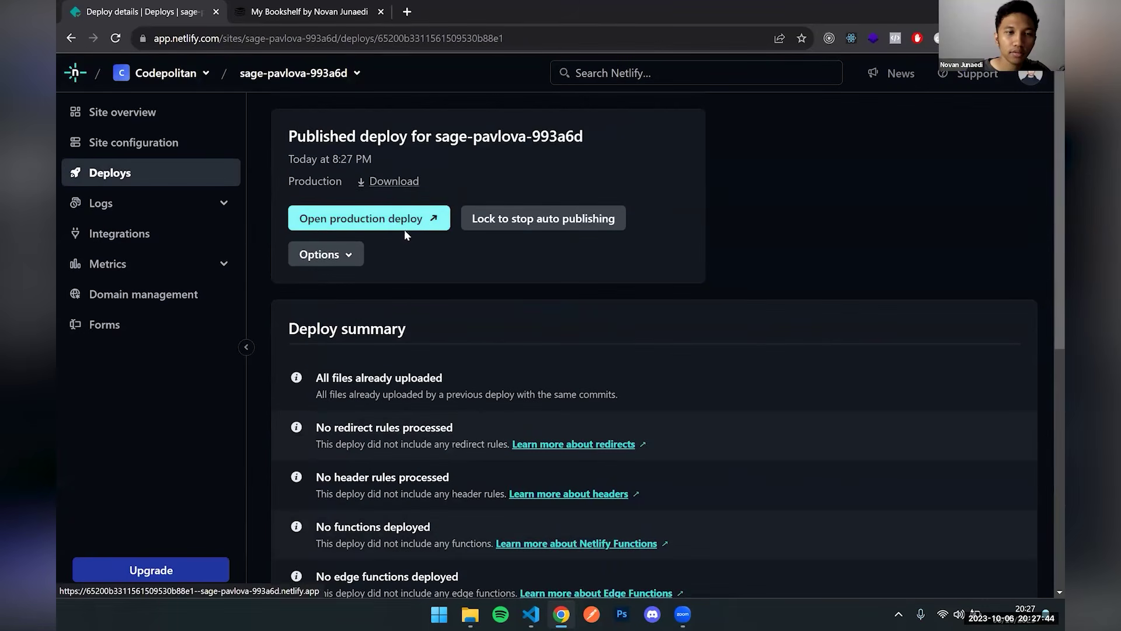
click(389, 219)
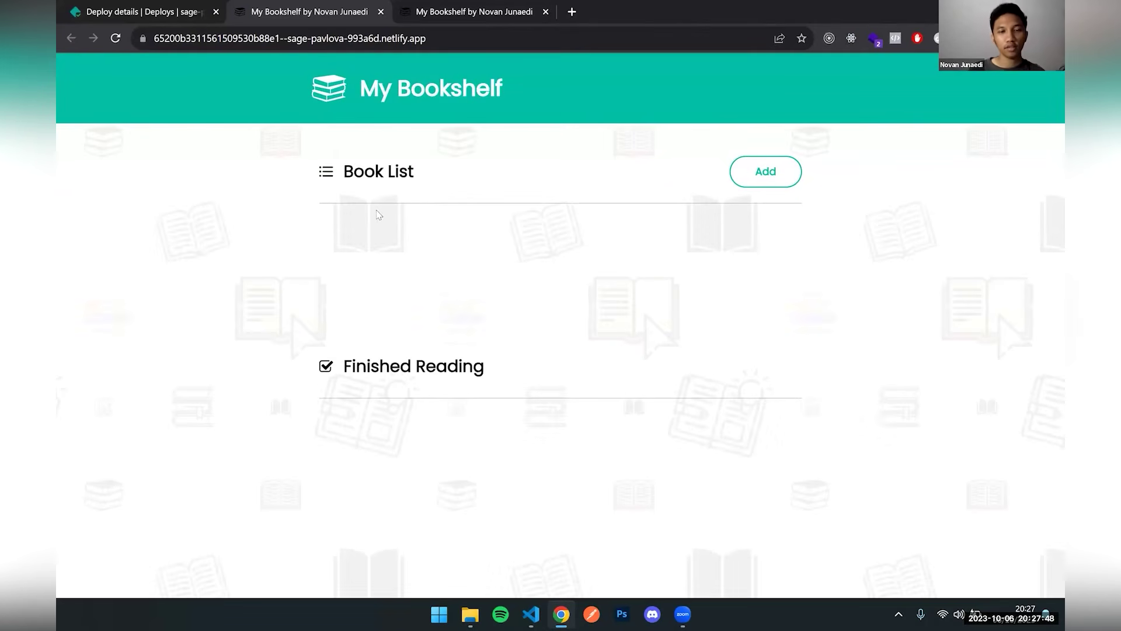
Add a book titled Test with the author's name and year 2023 to the live bookshelf, and close the form.
click(785, 170)
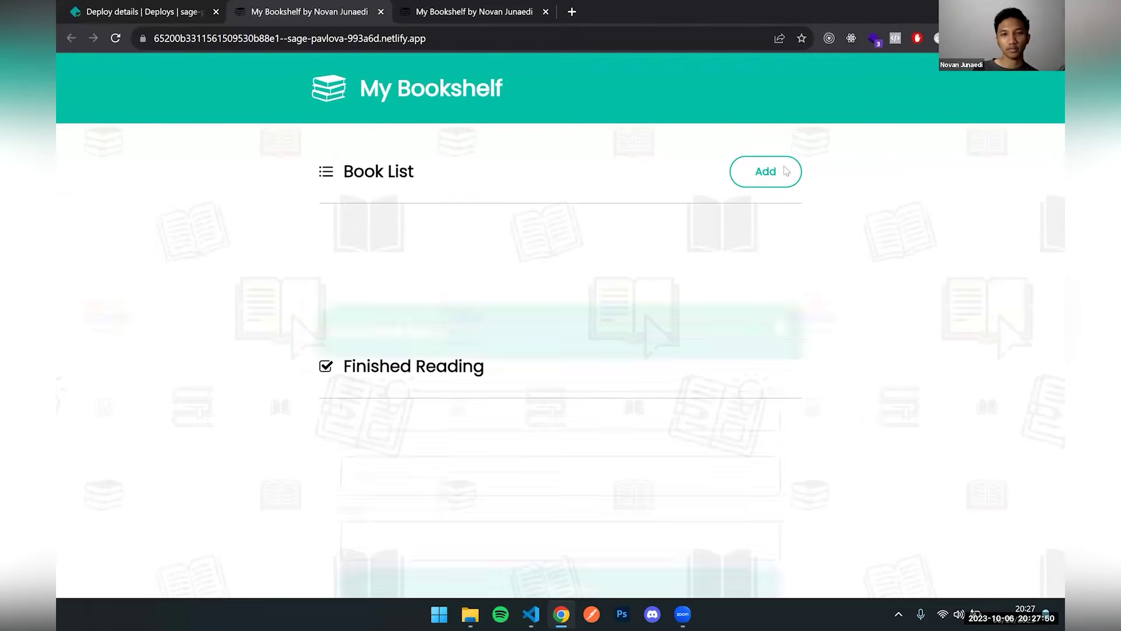
click(405, 266)
text(Test)
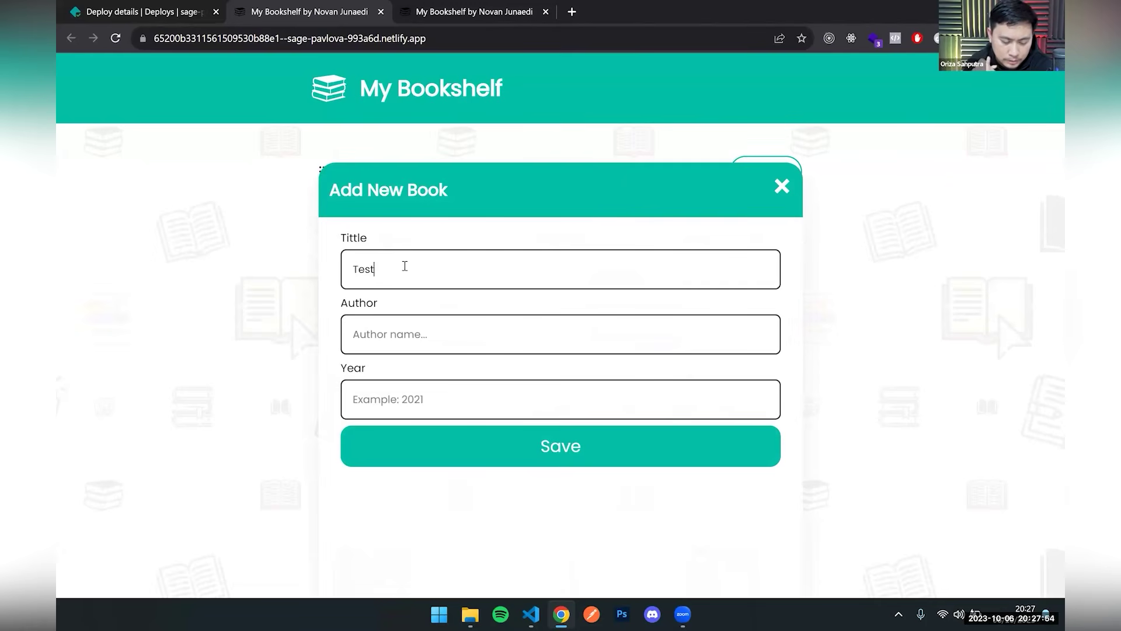
text(novan)
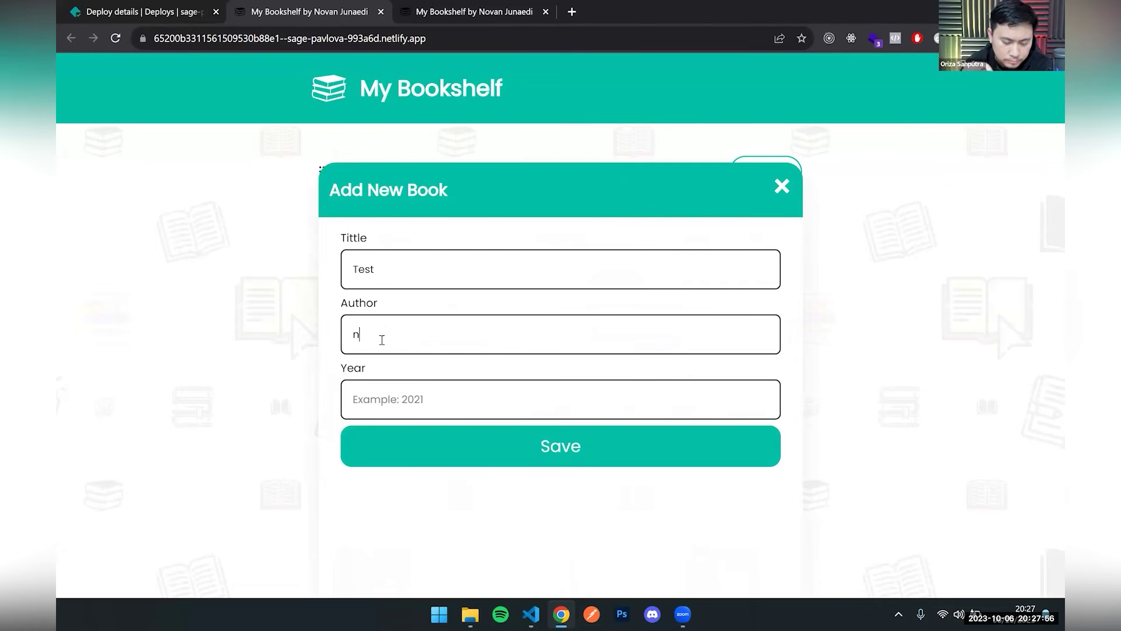
click(437, 390)
text(2023)
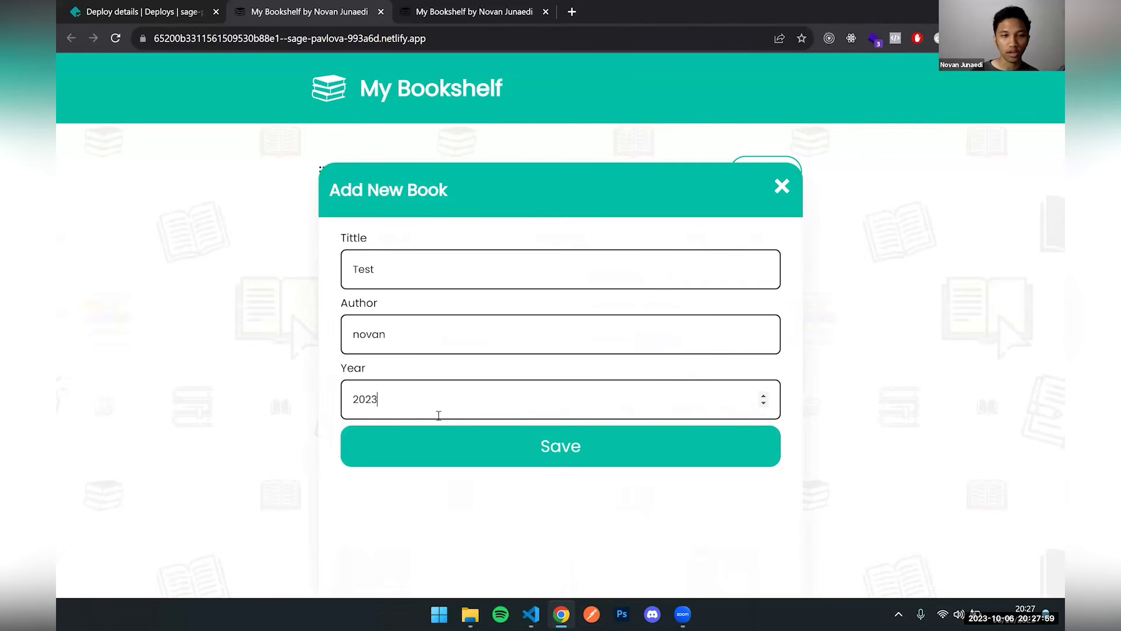
click(488, 451)
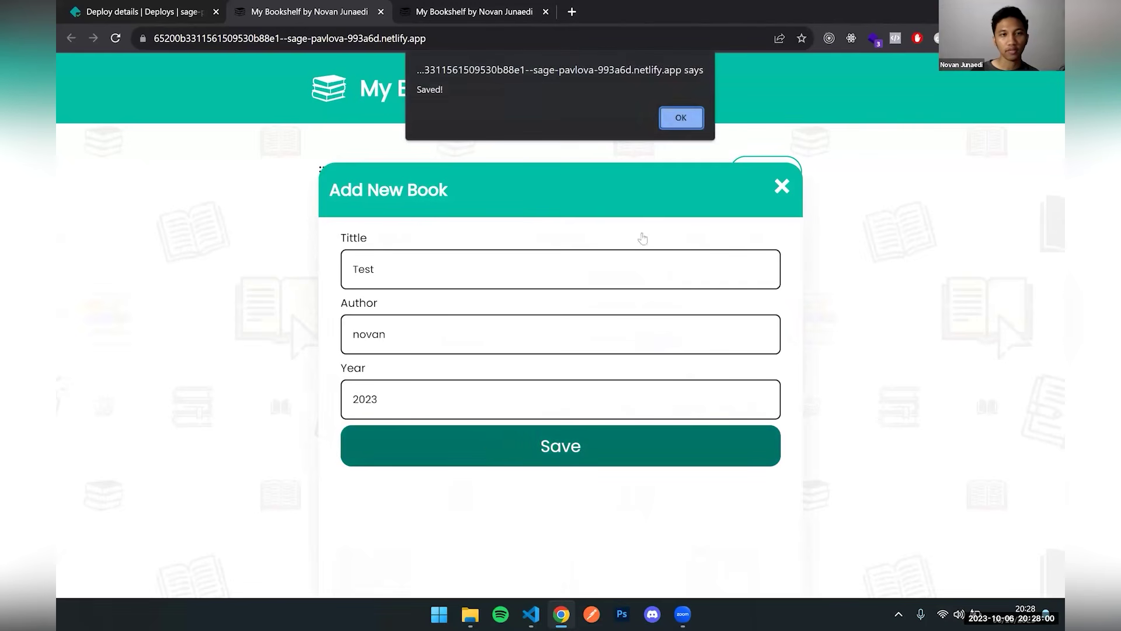
click(681, 116)
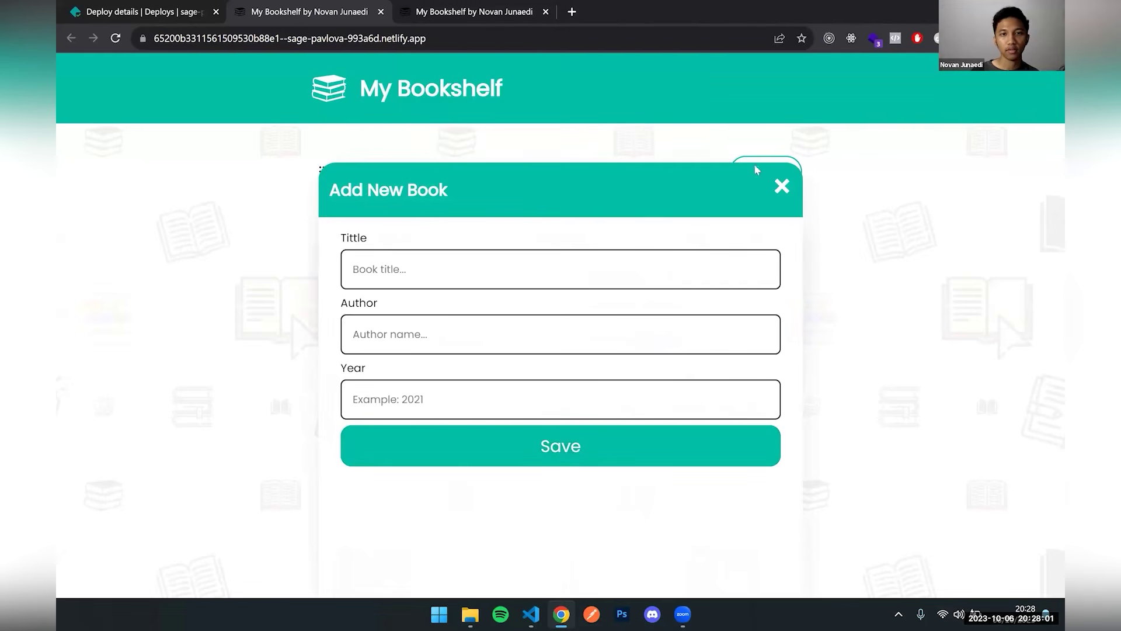
click(781, 187)
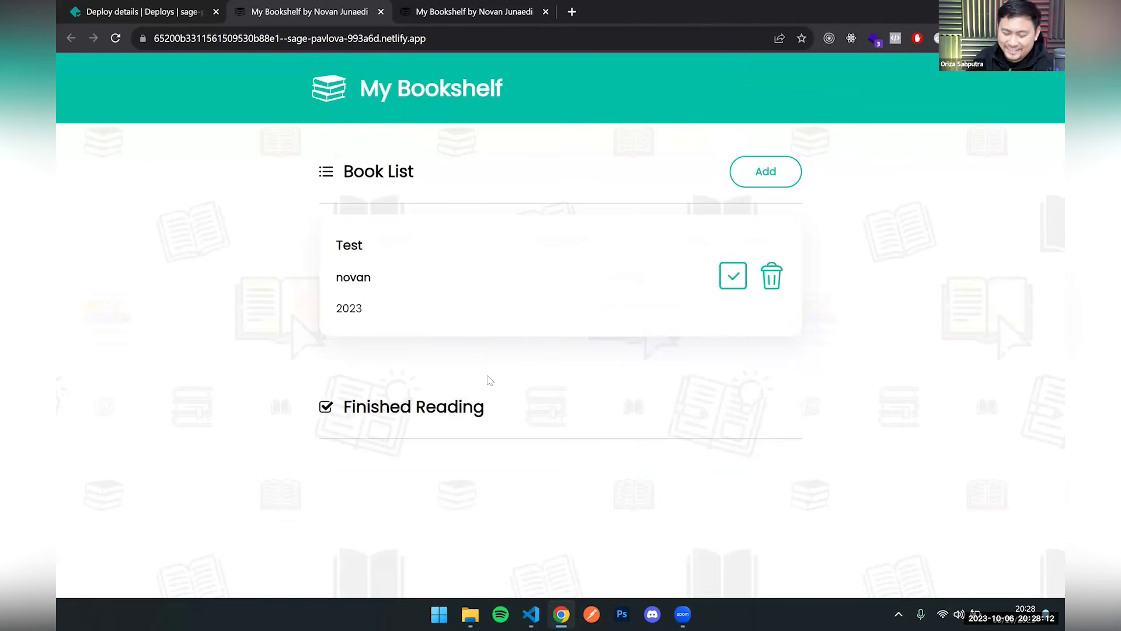
Mark the Test book as finished reading, and revisit the Netlify deploy details before returning to the live bookshelf.
click(723, 282)
click(640, 121)
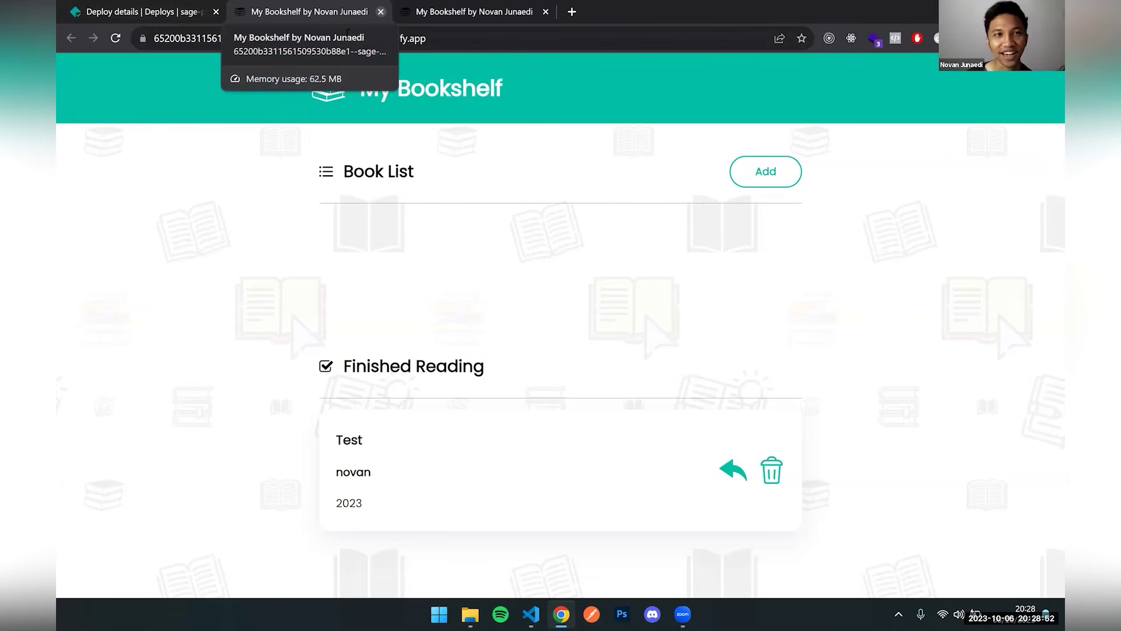
click(172, 9)
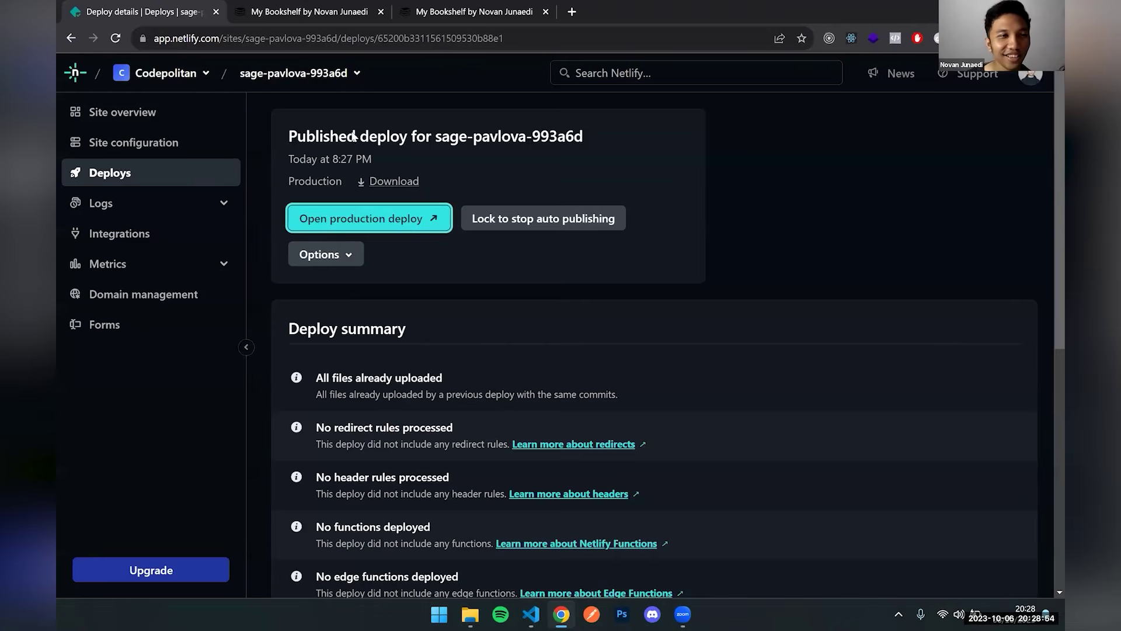
click(320, 7)
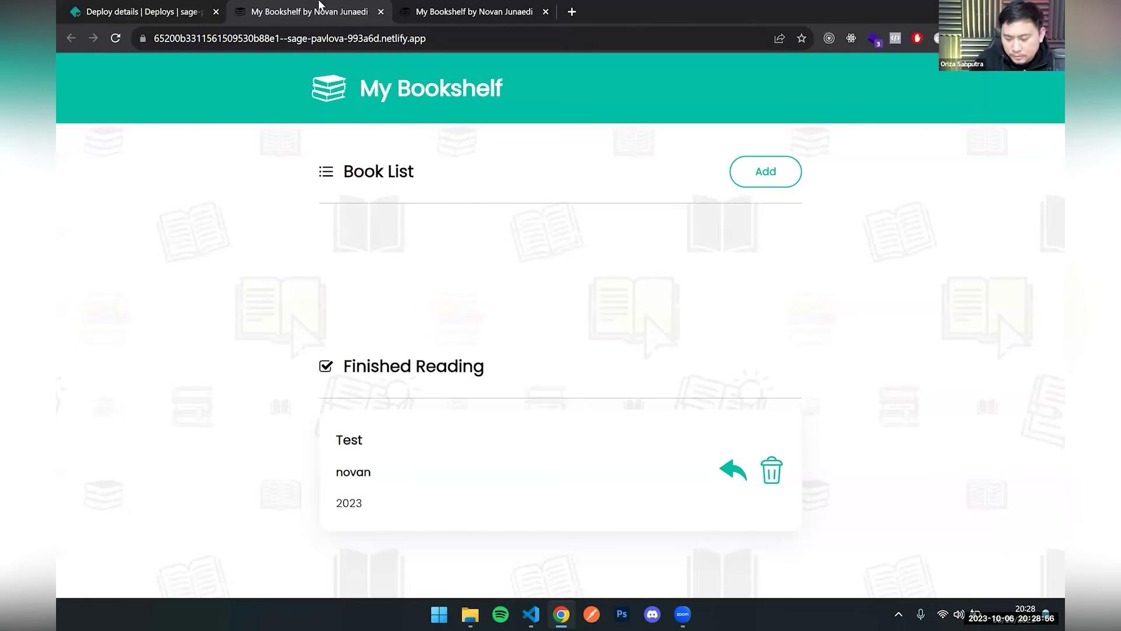